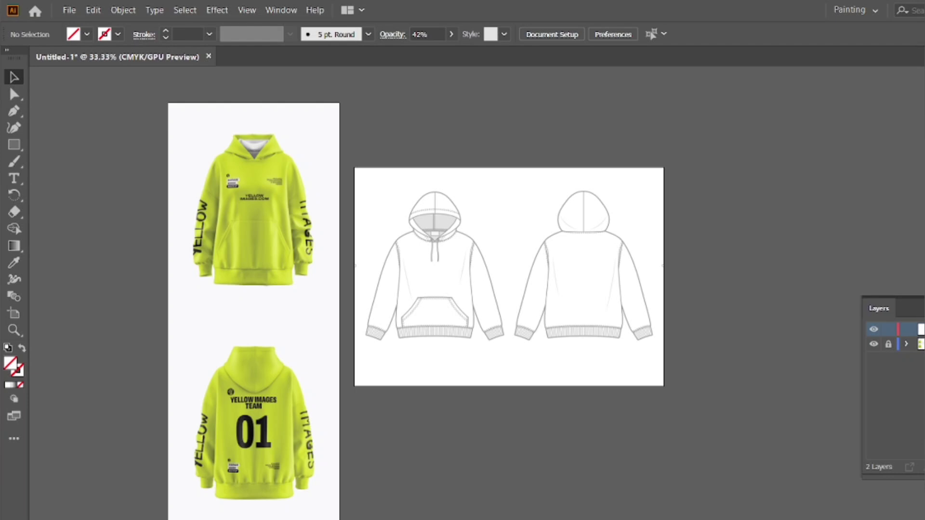
- Trace the front hoodie's left shoulder, sleeve, cuff and side down to the hem corner with the Pen tool, starting at the neck
key(F7)
scroll(541, 206, up, 2)
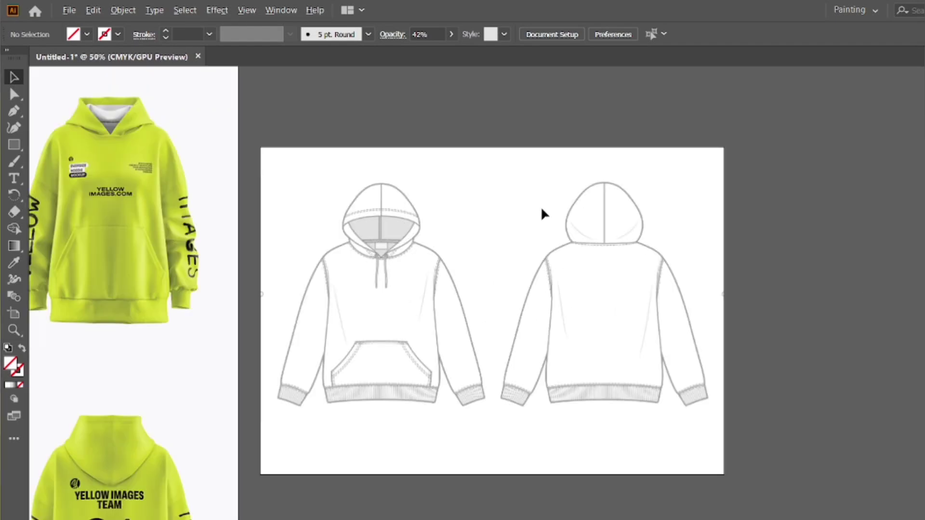
scroll(359, 217, down, 1)
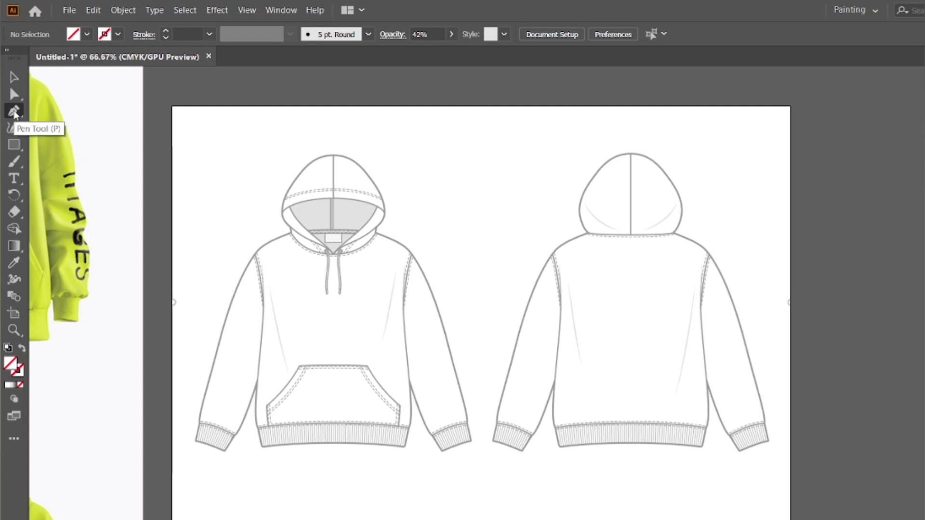
click(285, 184)
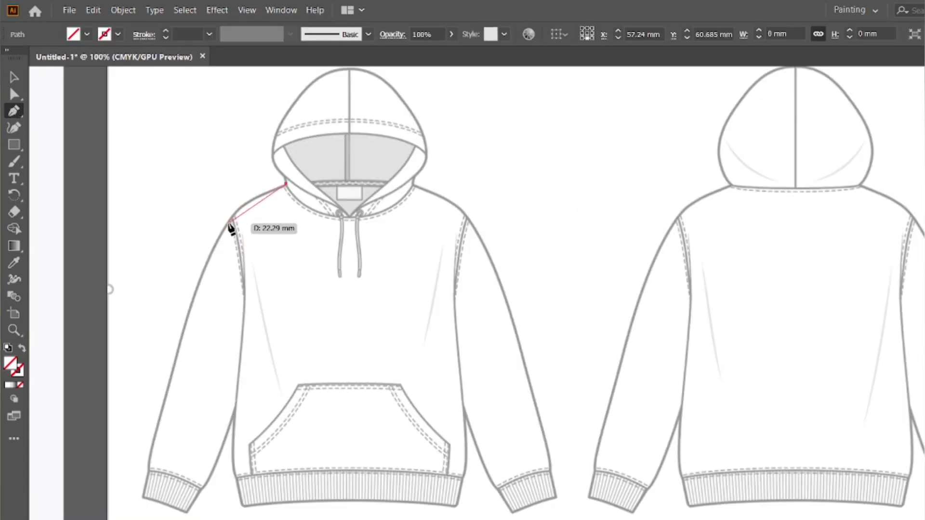
drag(228, 223, 211, 252)
drag(190, 305, 170, 382)
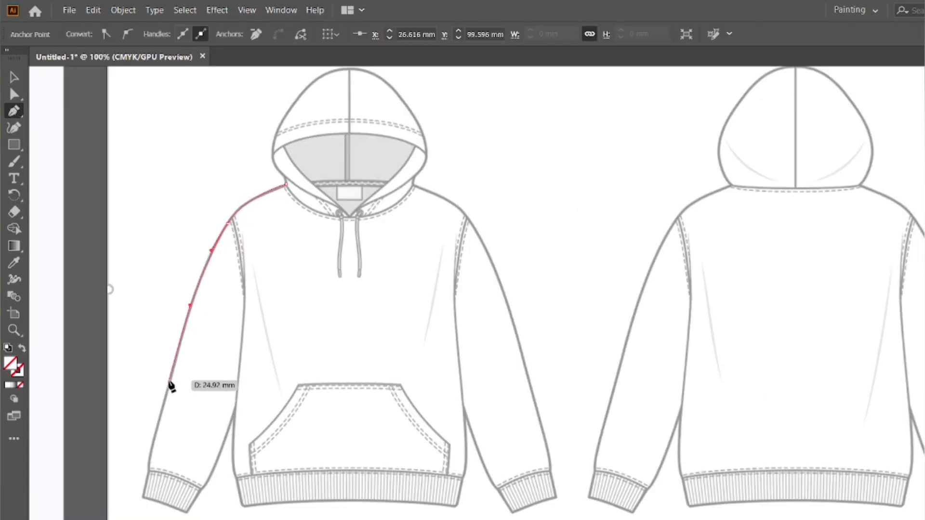
drag(148, 470, 150, 483)
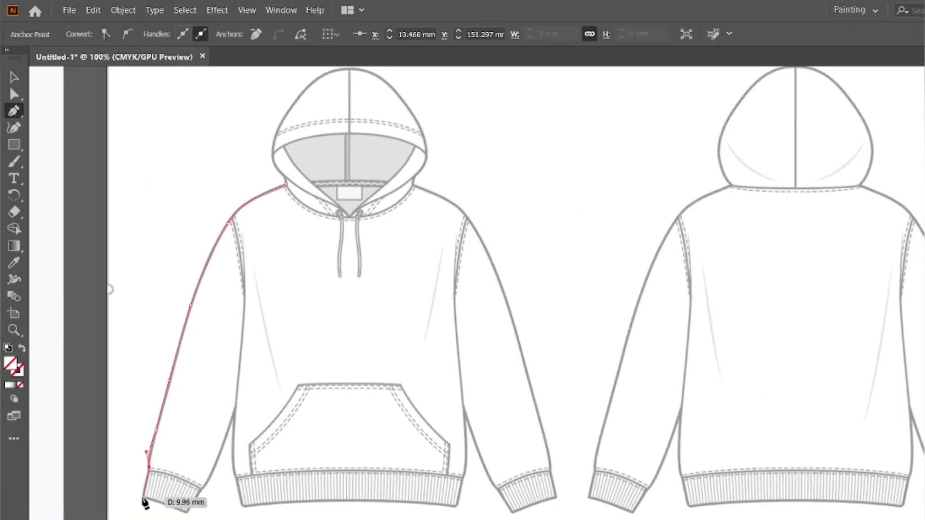
drag(220, 455, 238, 414)
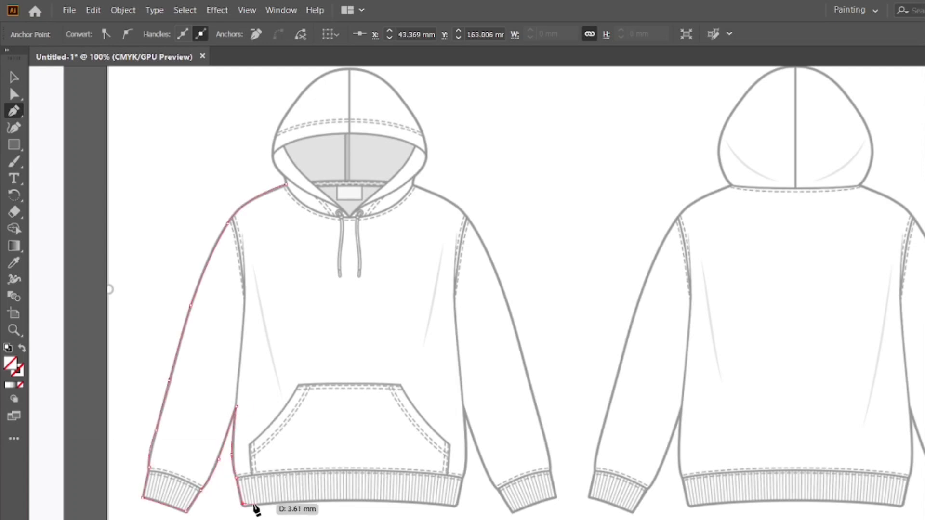
- Continue the path along the bottom hem to the centre line and straight up to the top of the hood
scroll(244, 512, up, 2)
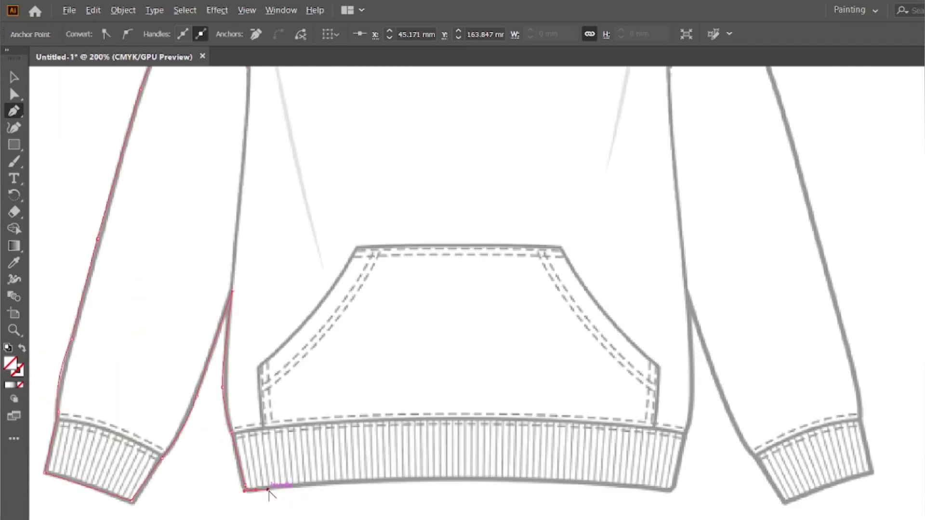
drag(672, 498, 840, 511)
scroll(525, 486, down, 2)
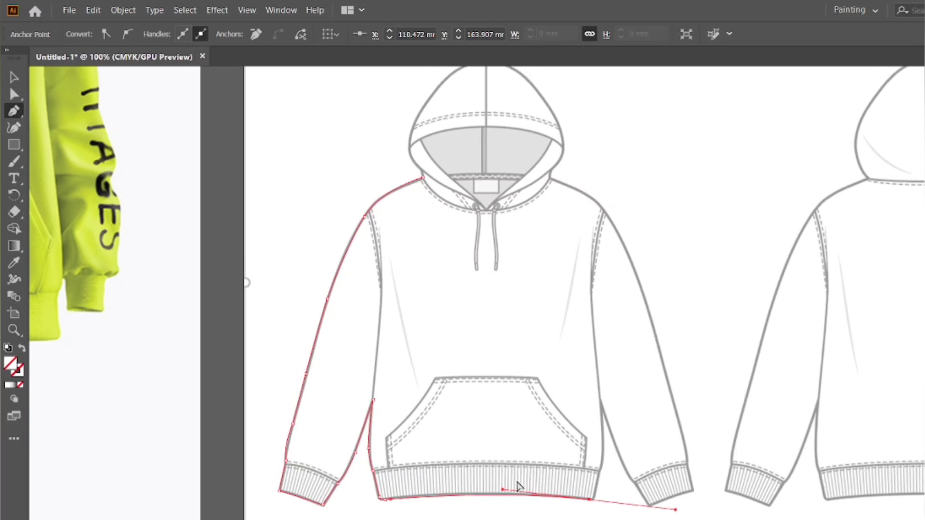
scroll(487, 231, up, 2)
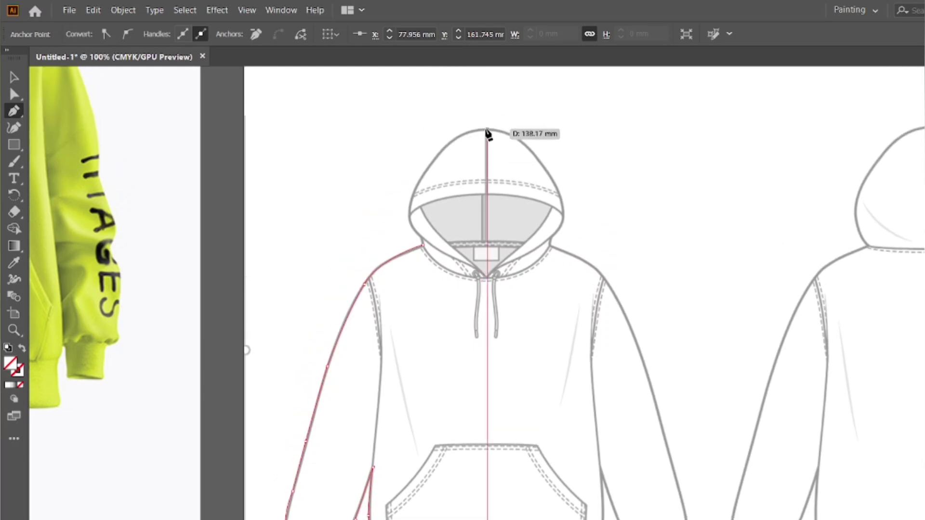
click(487, 129)
- Trace the left half of the hood with curved segments and close the path at the neck point
scroll(441, 150, up, 2)
drag(442, 153, 413, 198)
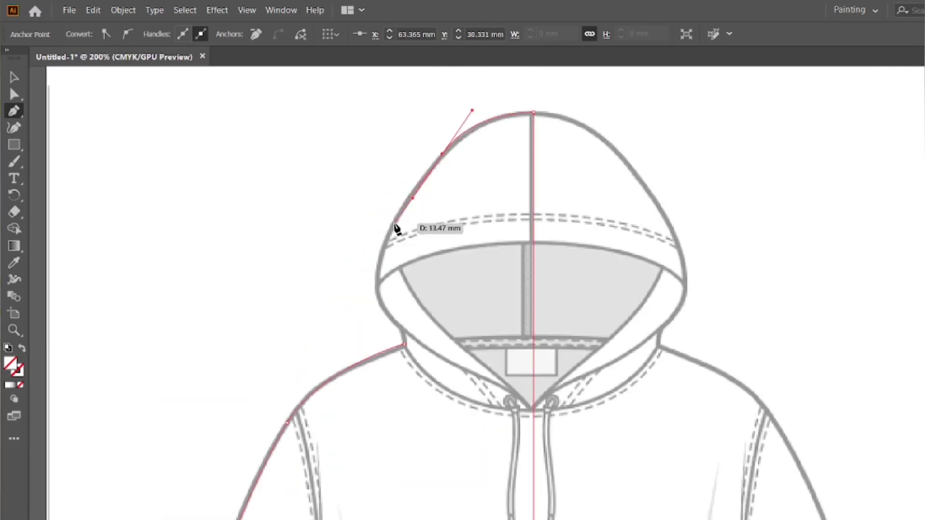
drag(459, 136, 429, 163)
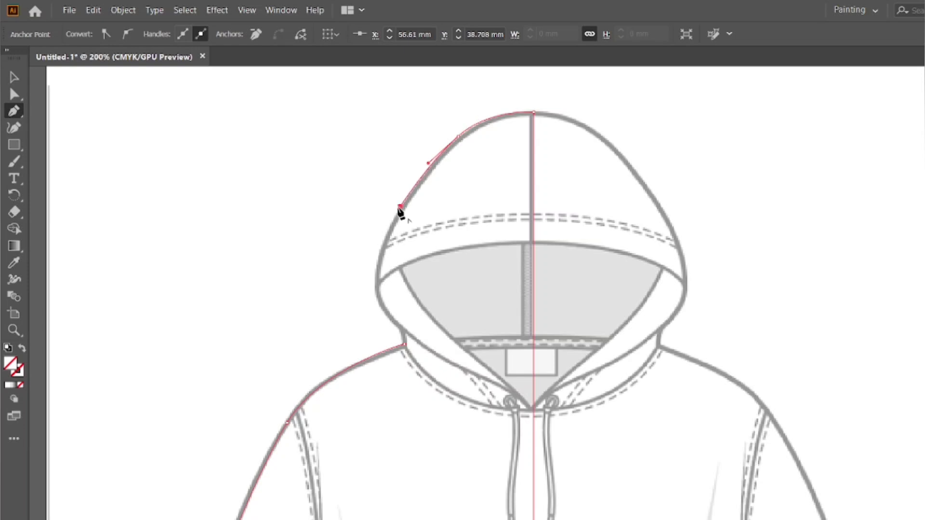
click(400, 207)
drag(374, 287, 379, 313)
click(404, 345)
- Give the closed half-hoodie outline a black stroke
key(v)
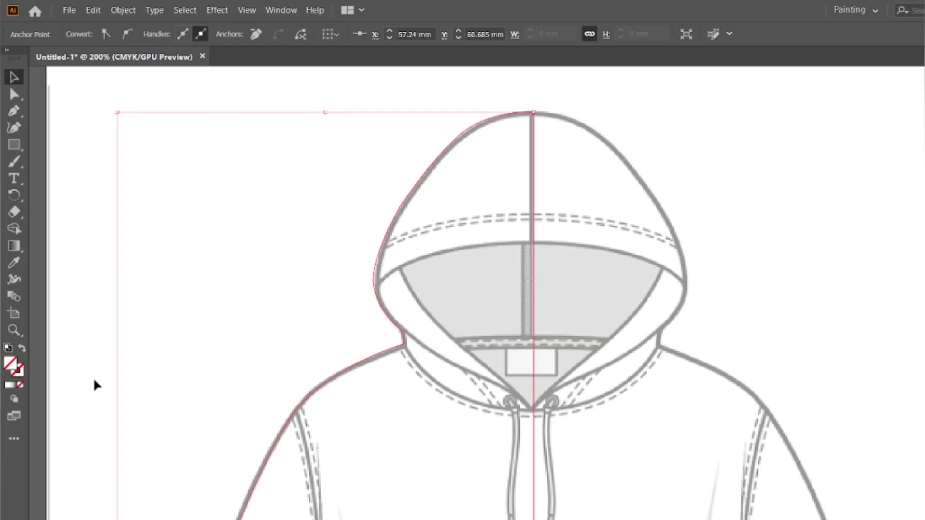
double_click(19, 371)
click(859, 189)
click(712, 209)
- Reflect a copy of the half-hoodie outline across the vertical axis
scroll(425, 202, down, 3)
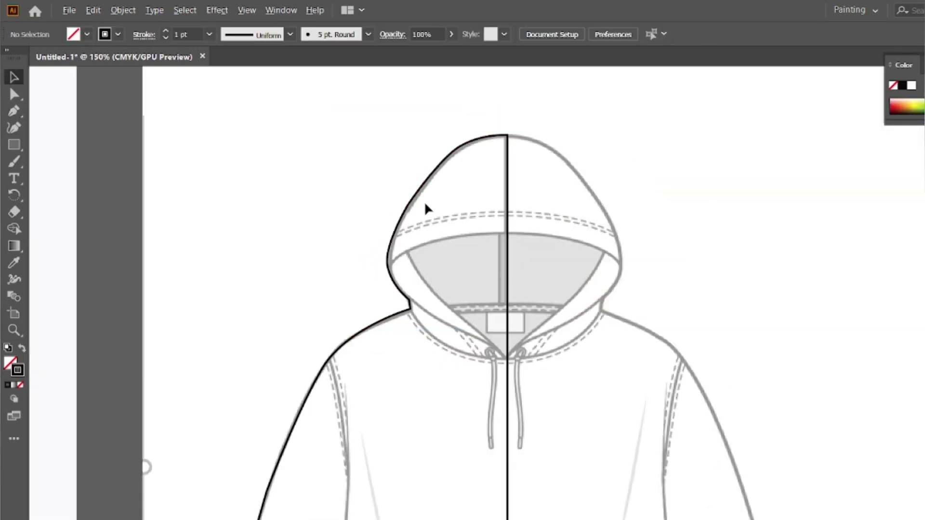
drag(534, 212, 497, 217)
click(426, 229)
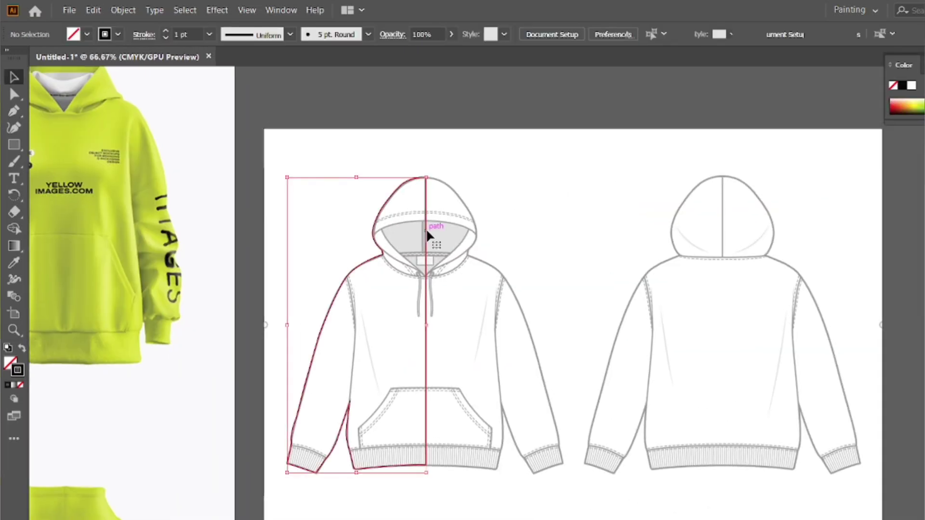
click(123, 9)
mouse_move(165, 27)
click(434, 68)
click(470, 384)
- Move the mirrored half to the right until it meets the original half along the hoodie's centre line
key(shift+Right)
key(shift+Right)
key(shift+Right)
key(shift+Right)
key(shift+Right)
key(shift+Right)
key(shift+Right)
key(shift+Right)
key(shift+Right)
key(shift+Right)
key(shift+Right)
key(shift+Right)
key(shift+Right)
key(shift+Right)
key(shift+Right)
key(shift+Right)
key(shift+Right)
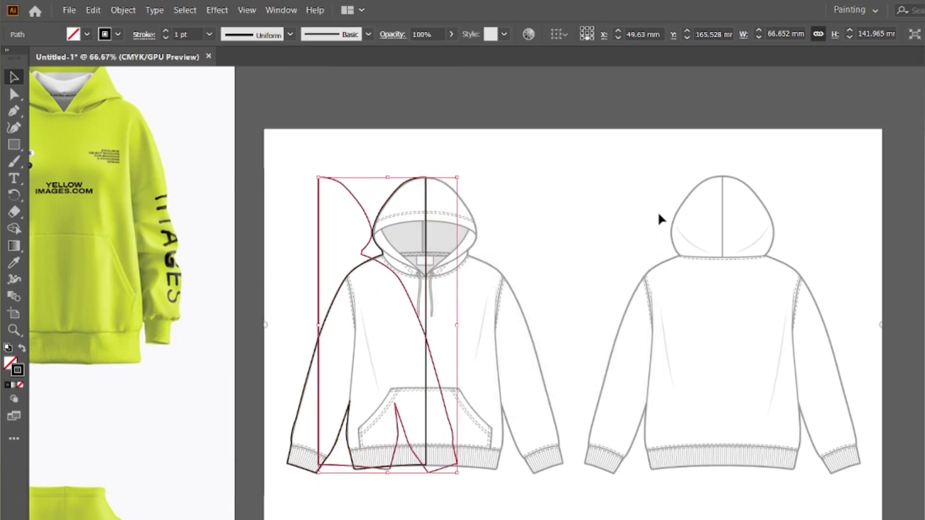
key(shift+Right)
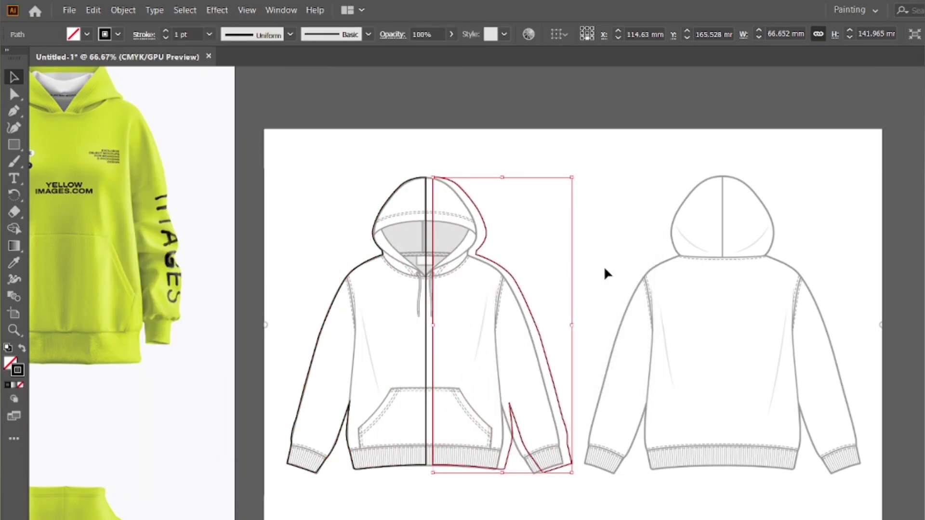
scroll(431, 459, up, 3)
drag(438, 448, 394, 437)
- Select both hoodie halves and unite them into a single front outline with Pathfinder
scroll(419, 451, down, 3)
scroll(419, 462, up, 7)
scroll(395, 437, down, 7)
drag(377, 125, 417, 221)
click(922, 207)
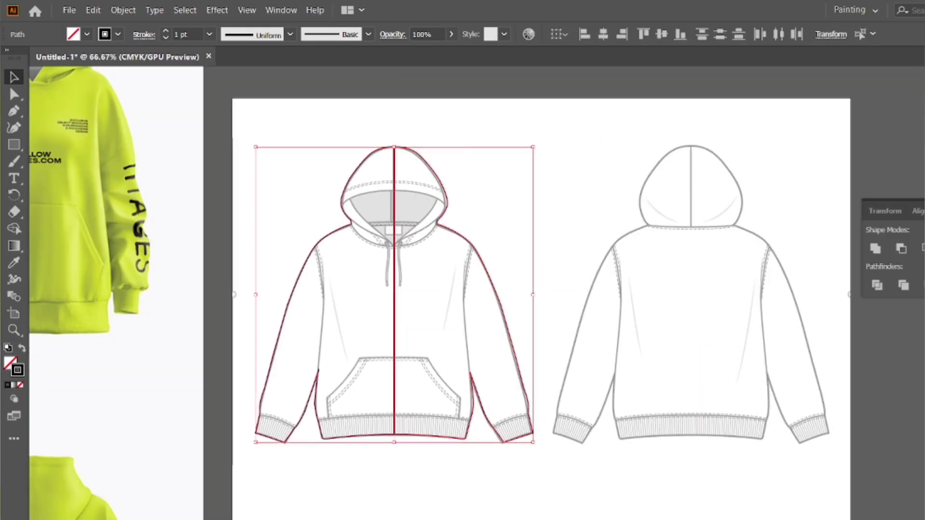
click(877, 246)
click(544, 308)
- Duplicate the united front outline in place and isolate the copy for editing
scroll(374, 440, up, 2)
scroll(402, 425, down, 2)
scroll(405, 358, up, 1)
scroll(403, 357, up, 2)
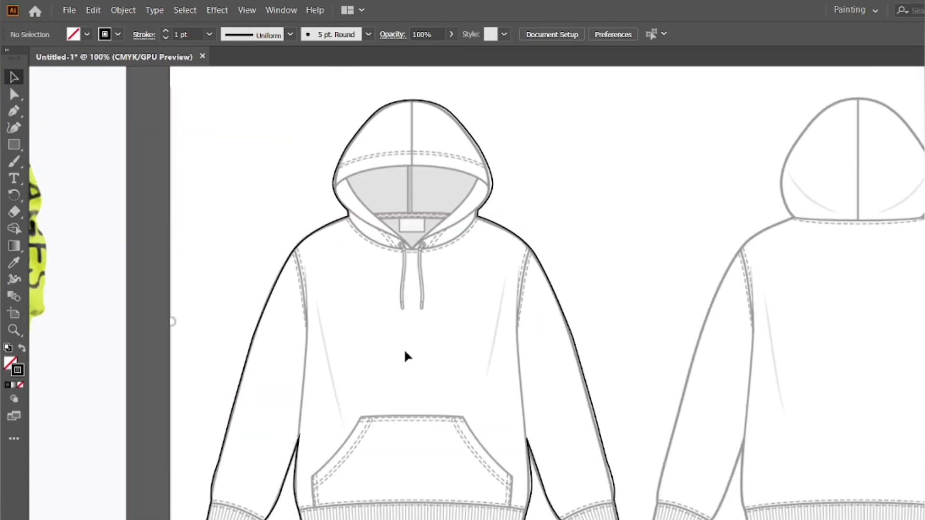
click(307, 436)
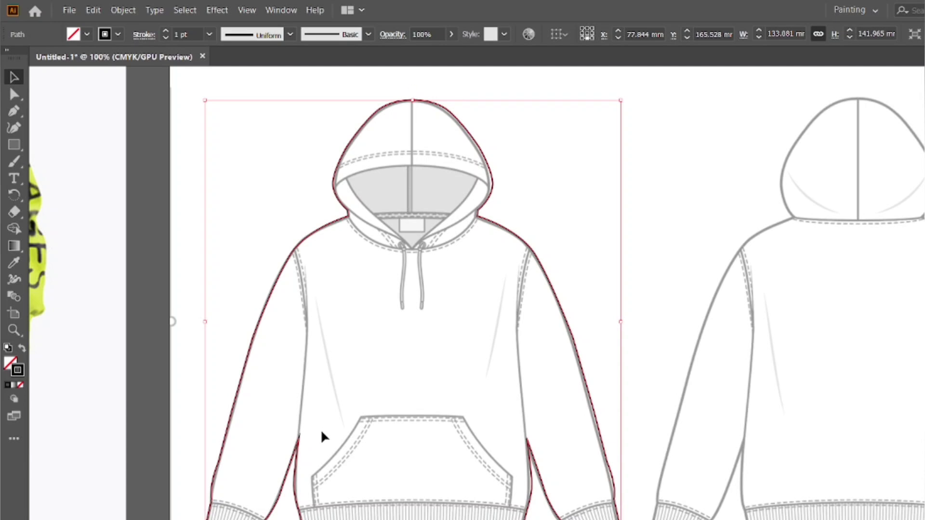
click(184, 406)
key(ctrl+a)
double_click(234, 405)
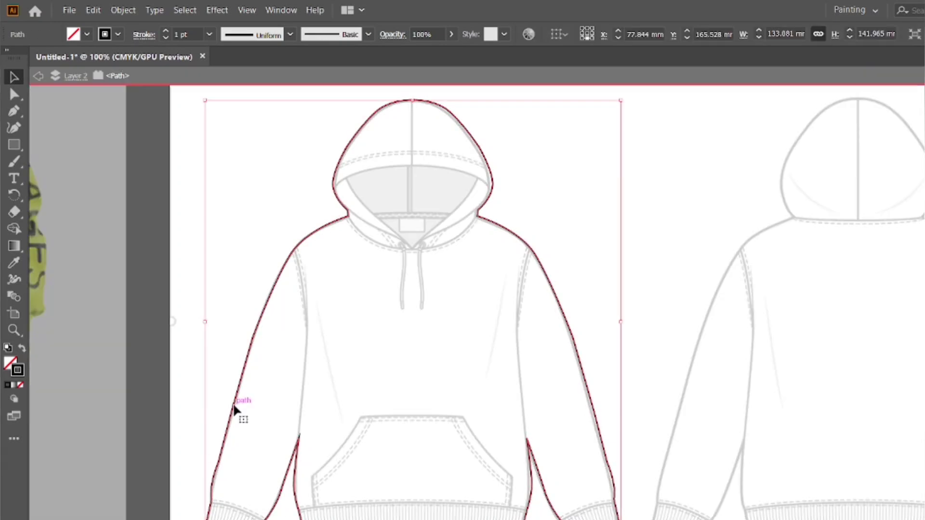
- Delete the isolated copy's anchor points outside the left sleeve, using the Direct Selection tool
scroll(234, 405, down, 1)
key(a)
click(457, 515)
drag(195, 518, 347, 155)
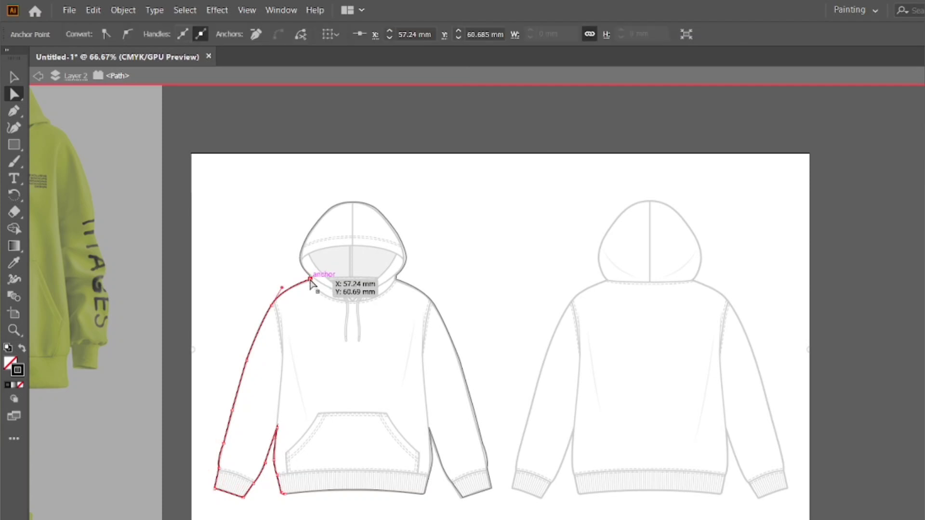
scroll(271, 505, up, 3)
- Close the left sleeve shape by tracing the armhole seam from the shoulder down to the underarm, and leave isolation mode
key(p)
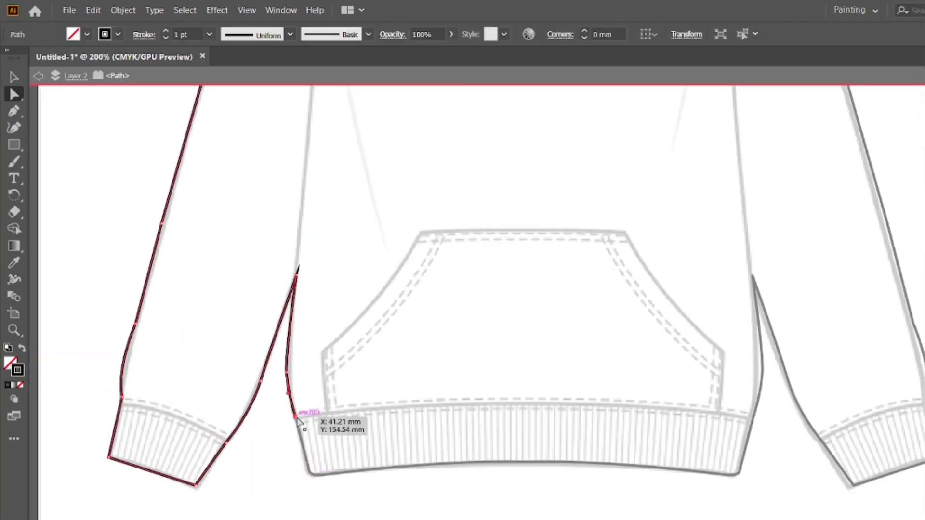
scroll(314, 372, up, 5)
click(279, 153)
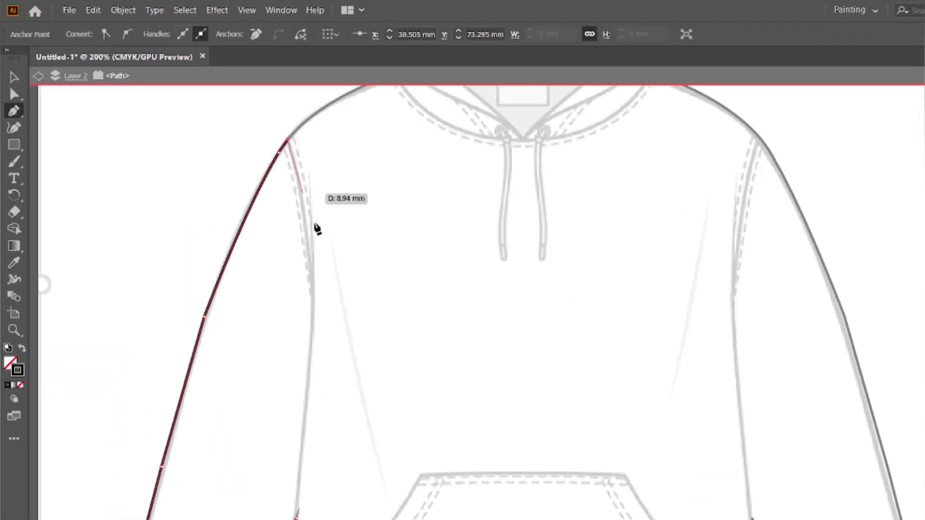
drag(313, 325, 309, 442)
key(ctrl+z)
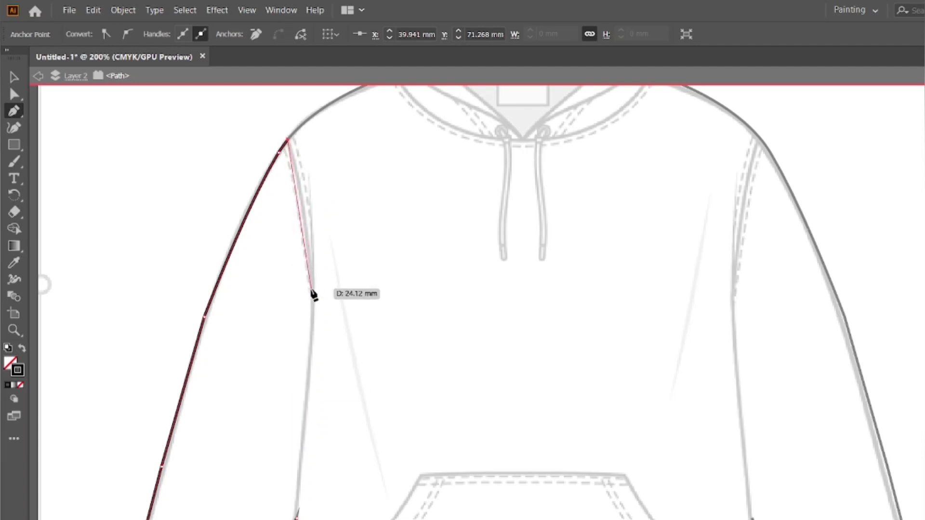
drag(311, 289, 309, 351)
click(310, 351)
click(297, 518)
key(v)
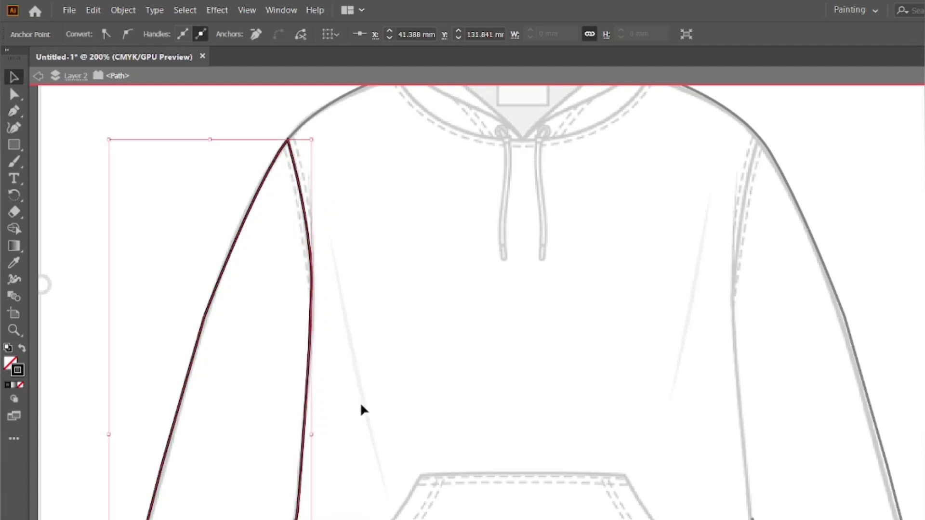
click(360, 402)
scroll(315, 379, down, 2)
double_click(228, 347)
- Set the left sleeve outline's stroke colour to dark red #542222
click(311, 389)
double_click(19, 371)
click(634, 301)
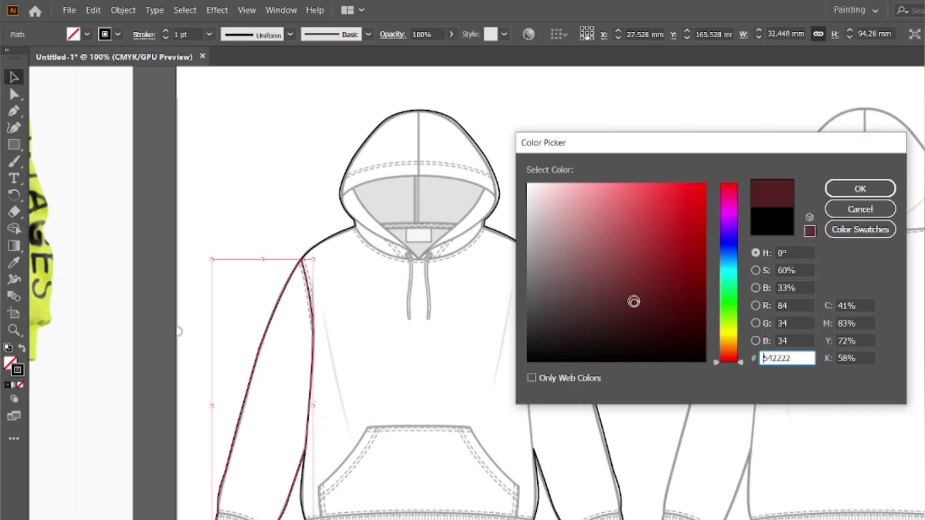
click(860, 189)
click(270, 191)
- Change the left sleeve outline's stroke to a bright green
scroll(293, 392, up, 3)
click(353, 303)
double_click(20, 371)
click(729, 305)
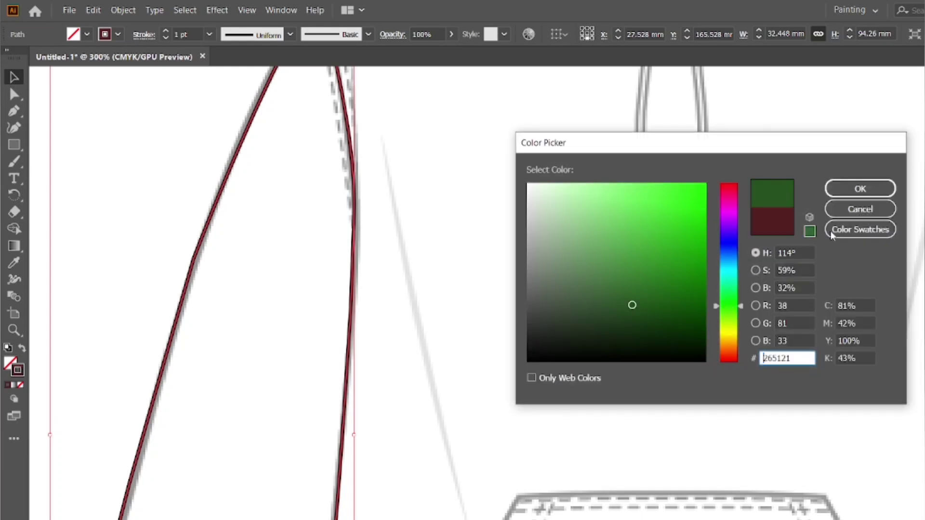
click(861, 188)
double_click(19, 371)
click(697, 192)
click(860, 188)
click(521, 280)
- Draw a closed green shape around the left sleeve's ribbed cuff, following the cuff seam curve
scroll(404, 454, down, 2)
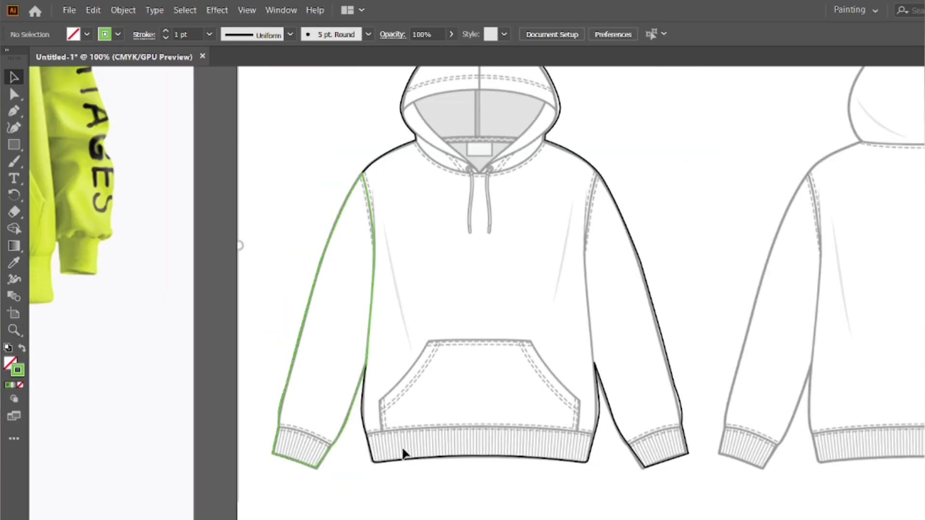
scroll(295, 449, up, 5)
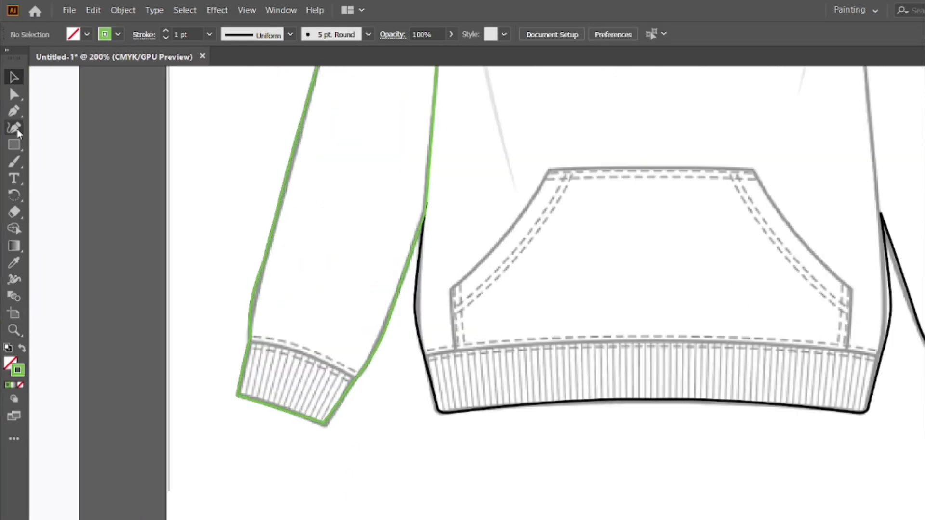
key(p)
click(211, 302)
click(340, 320)
click(470, 375)
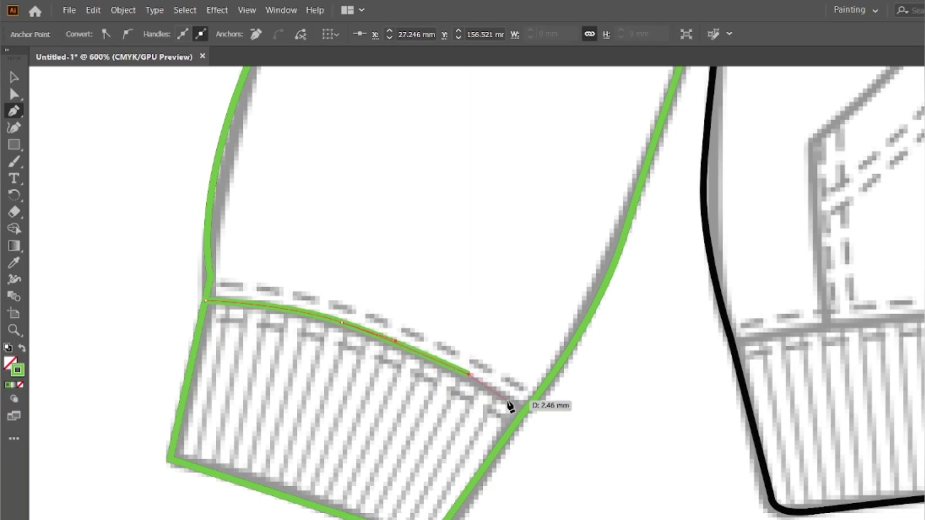
click(168, 461)
click(206, 301)
key(v)
scroll(206, 308, down, 6)
click(145, 340)
scroll(192, 285, up, 1)
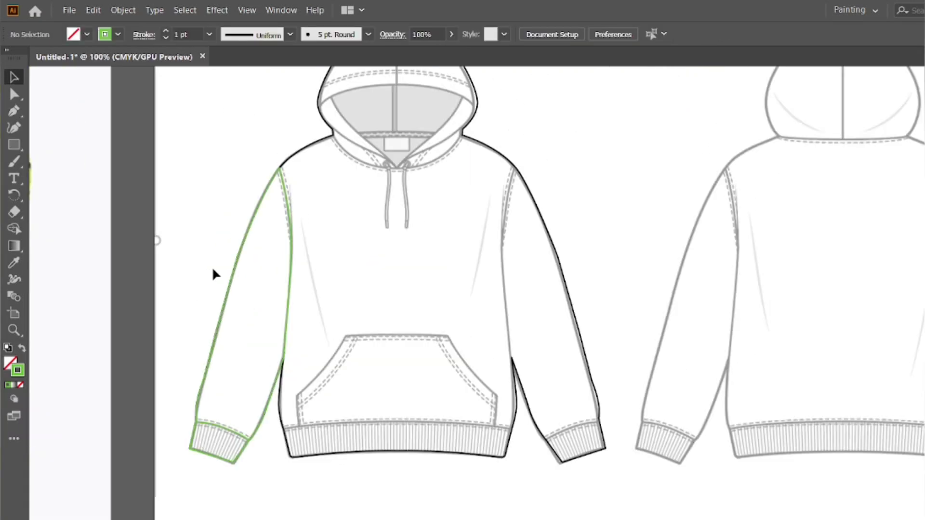
key(p)
scroll(390, 347, up, 2)
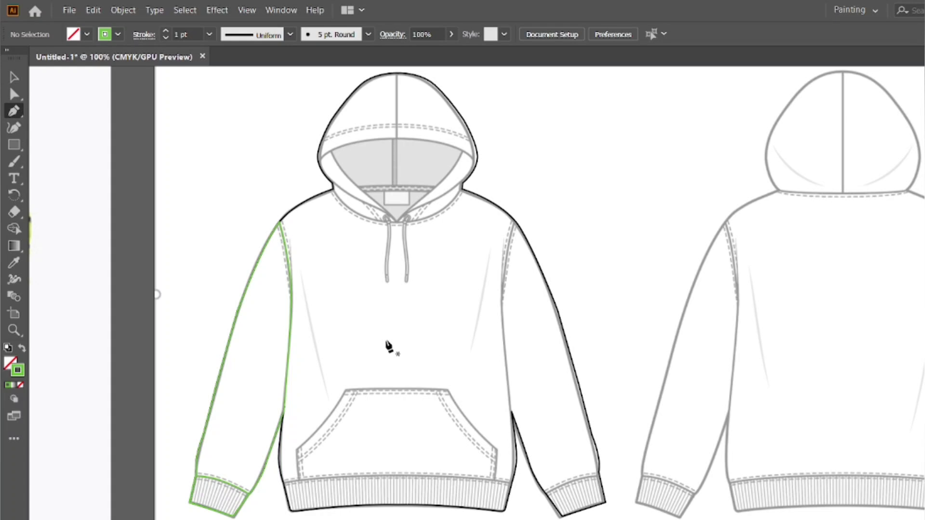
scroll(381, 354, down, 3)
key(alt+v)
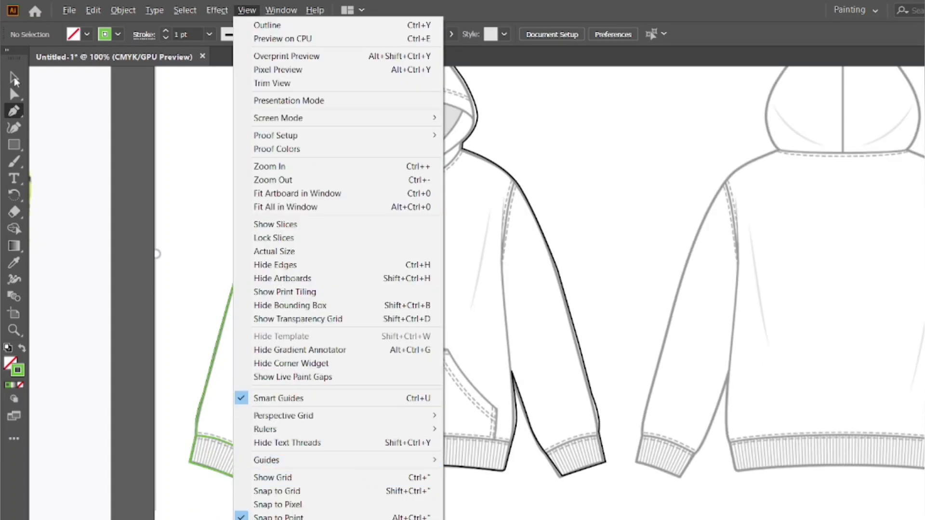
key(Escape)
key(v)
scroll(358, 180, up, 2)
- Select the full front hoodie outline and change its stroke colour to red
click(327, 177)
scroll(327, 178, up, 1)
click(131, 237)
click(309, 212)
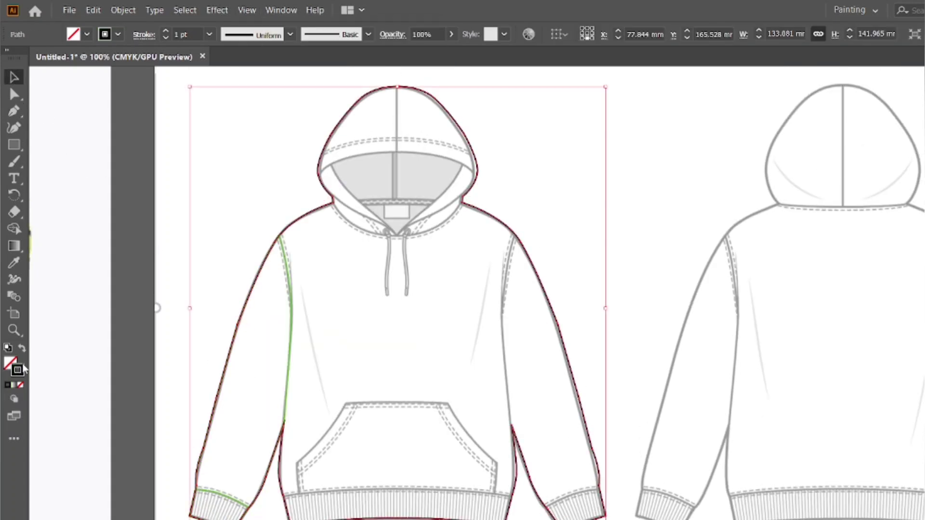
double_click(19, 370)
click(691, 193)
key(Return)
- Isolate the red hoodie outline and delete its body and sleeve segments, keeping only the hood contour down to the neck
double_click(494, 214)
key(a)
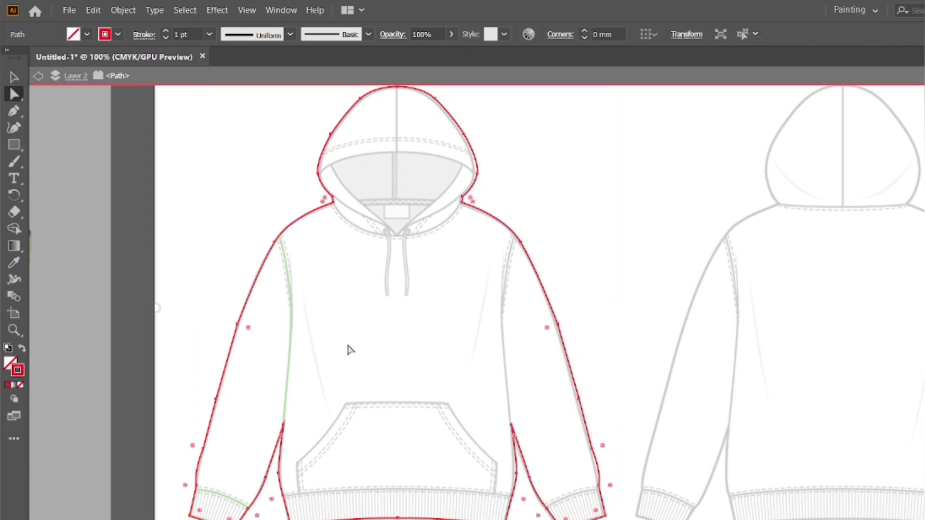
scroll(351, 351, down, 1)
key(Delete)
scroll(309, 299, up, 2)
click(275, 282)
key(Delete)
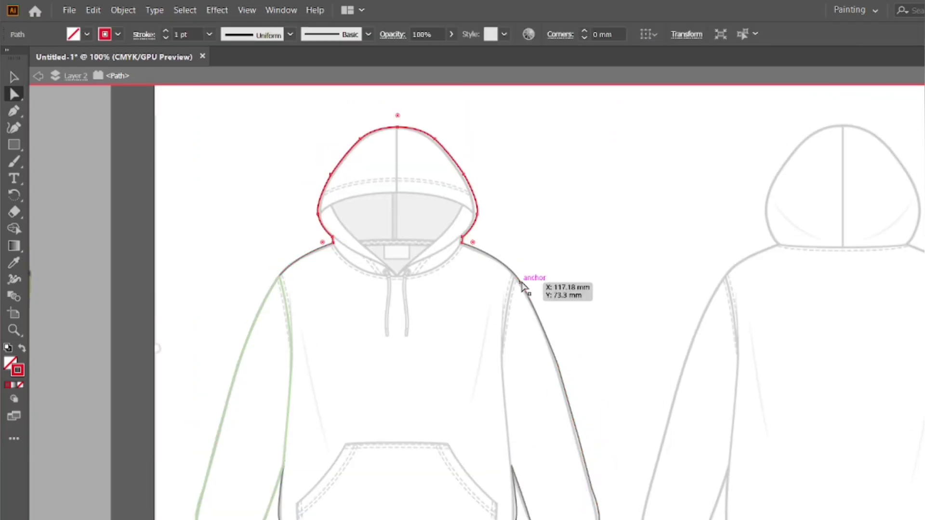
double_click(558, 235)
- Draw a red curve along the neckline seam between the hood's two lower ends, closing the hood outline
key(p)
scroll(358, 251, up, 4)
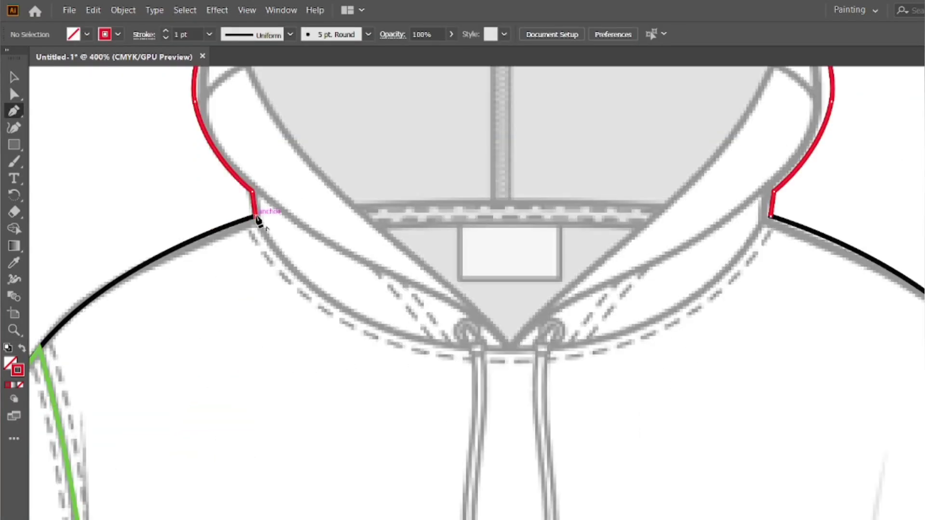
click(254, 216)
drag(310, 288, 355, 322)
drag(509, 348, 616, 354)
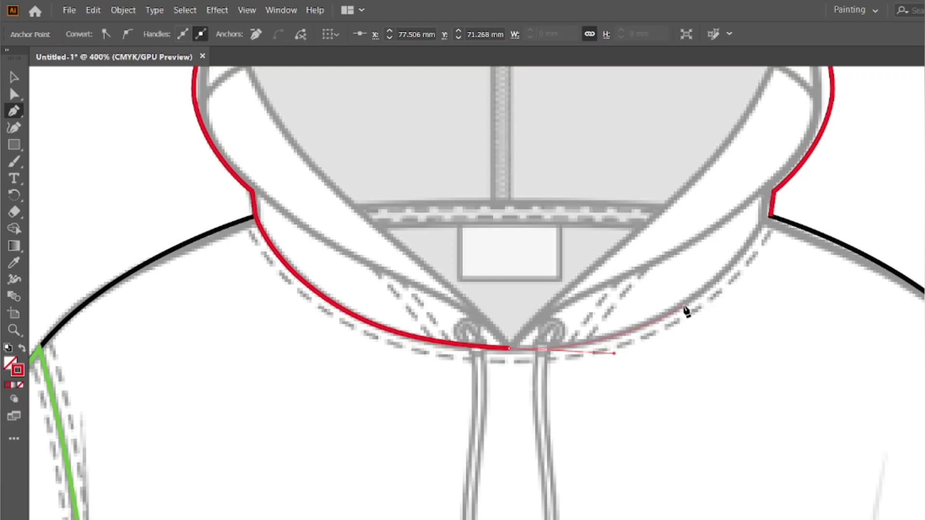
click(687, 310)
click(771, 216)
key(v)
scroll(324, 306, down, 3)
click(200, 269)
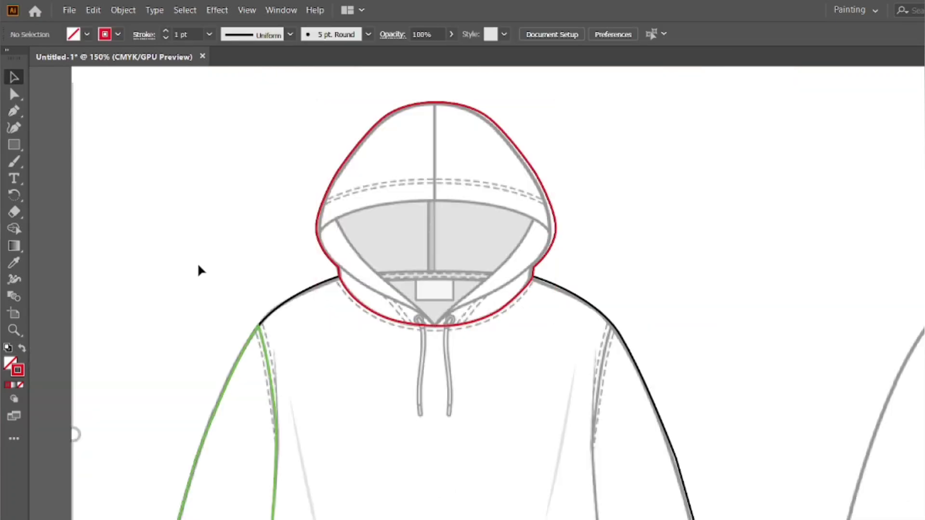
- Change the stroke colour of a copy of the red hood outline to light turquoise, keeping the red original underneath
key(p)
scroll(226, 259, down, 1)
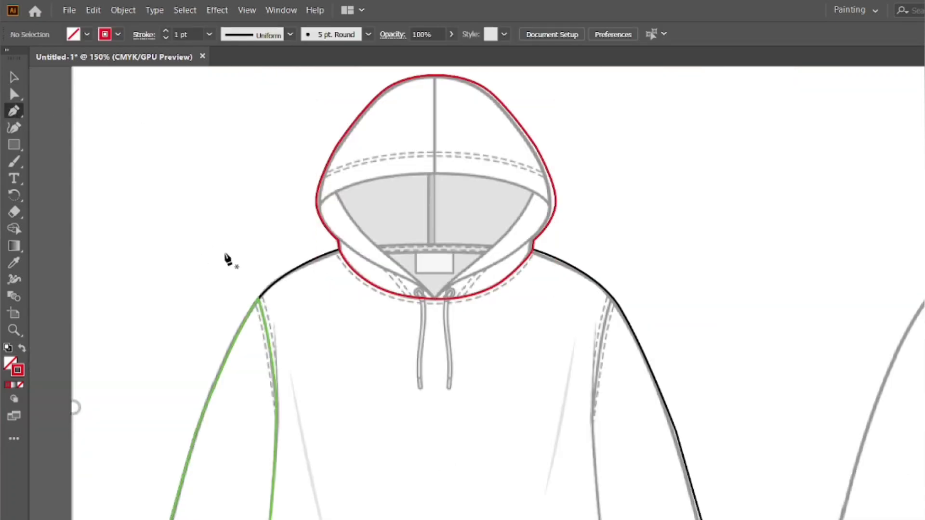
key(v)
scroll(405, 175, up, 2)
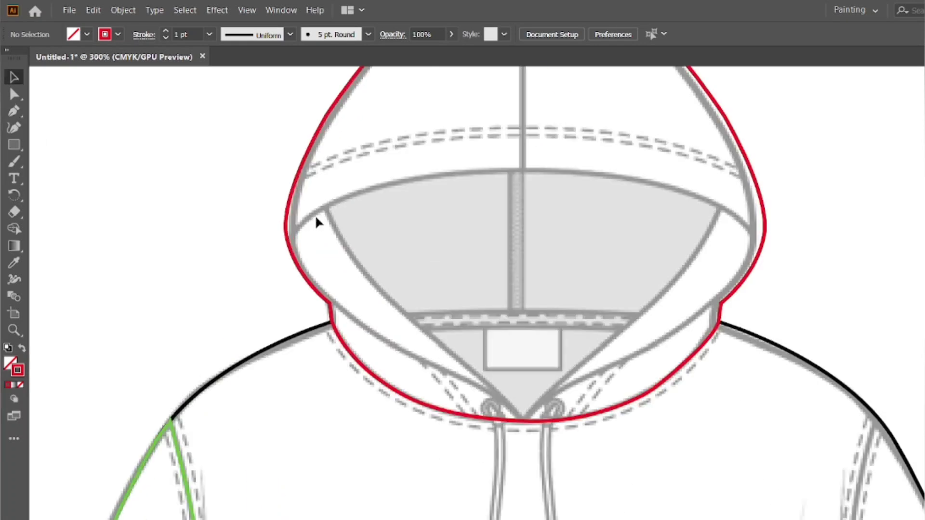
scroll(316, 217, down, 1)
click(281, 258)
click(189, 289)
click(275, 260)
double_click(17, 370)
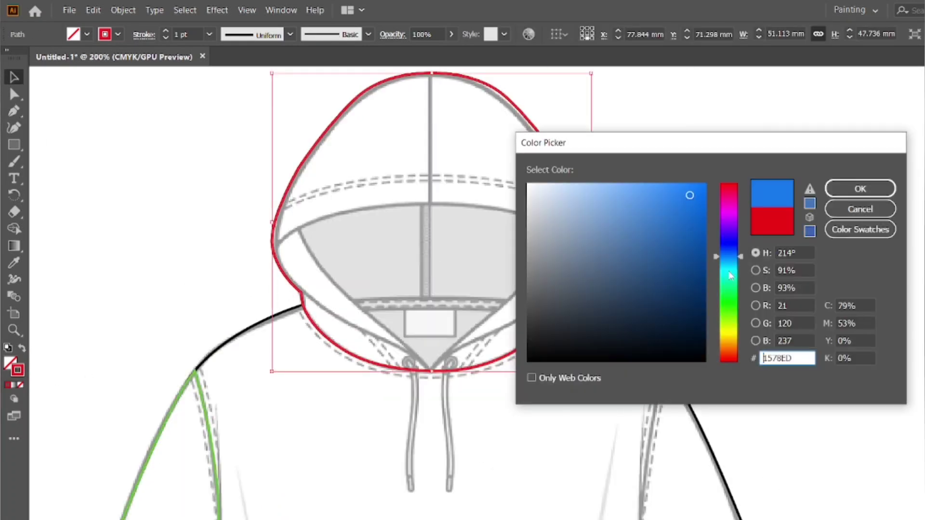
click(727, 263)
click(861, 190)
scroll(814, 200, up, 1)
click(813, 195)
- Isolate the turquoise hood outline and delete its neckline and lower side segments, keeping only the upper hood contour
double_click(591, 264)
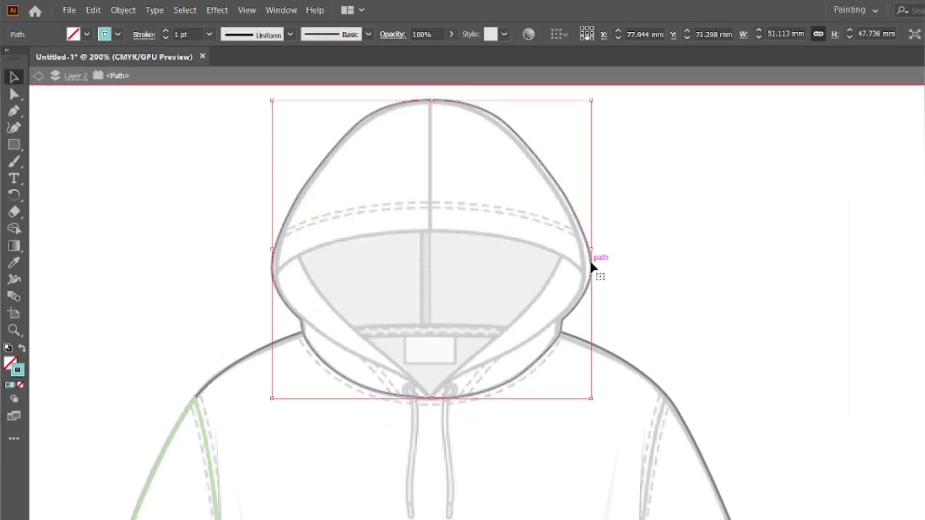
key(a)
click(303, 334)
click(332, 370)
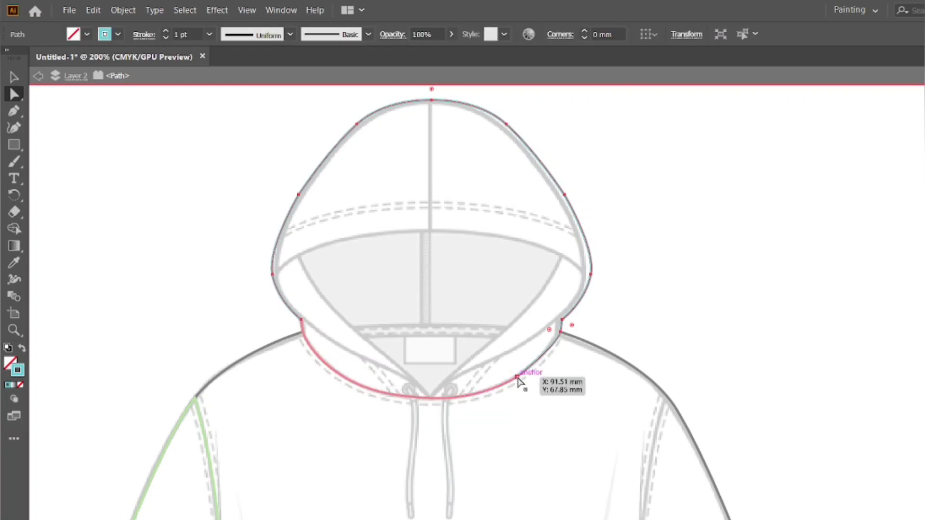
click(563, 320)
key(Delete)
click(302, 320)
key(Delete)
double_click(183, 321)
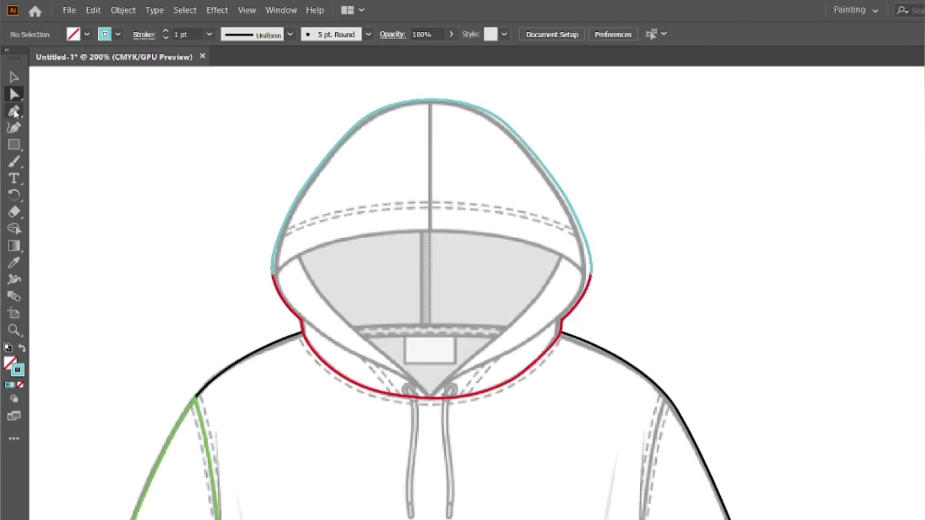
- Draw a curve along the upper edge of the hood opening between the open ends, closing the turquoise upper hood shape
click(273, 277)
drag(428, 232, 550, 235)
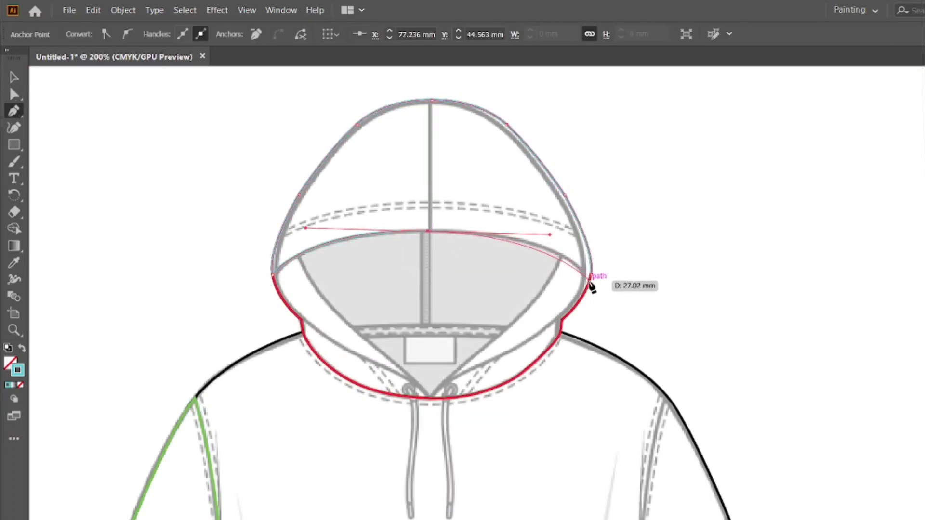
click(595, 285)
key(v)
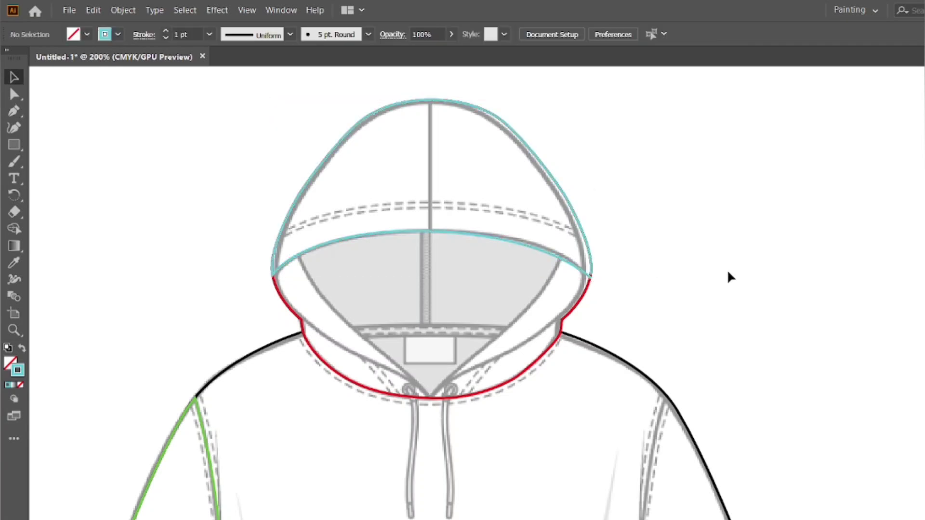
right_click(591, 279)
click(664, 328)
scroll(602, 260, up, 3)
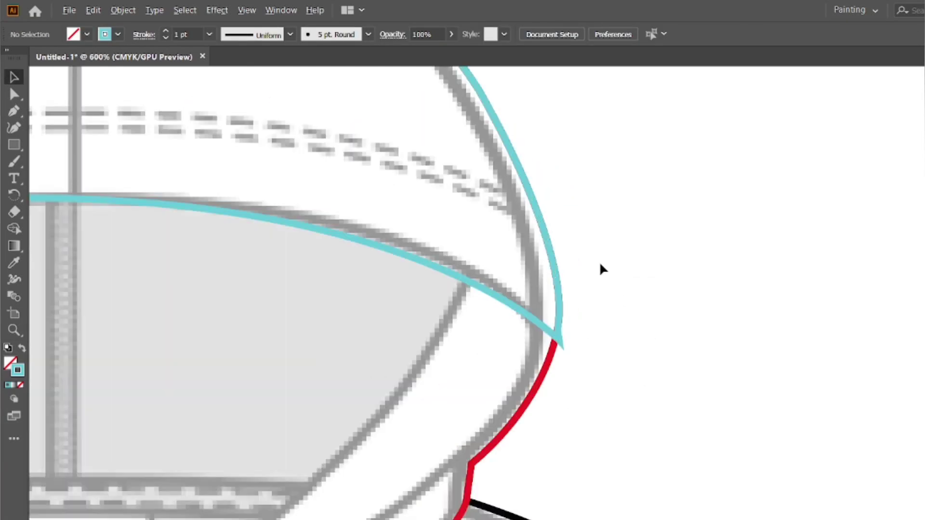
key(a)
drag(536, 319, 567, 352)
click(602, 337)
scroll(599, 331, down, 4)
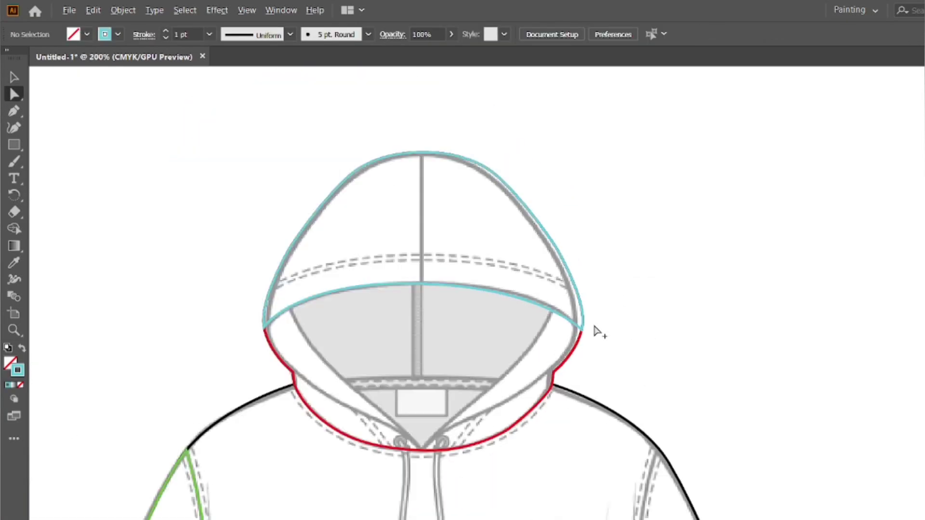
- Trace a closed turquoise shape around the hood's left front band, from the opening's upper edge to the neck point and back
click(10, 115)
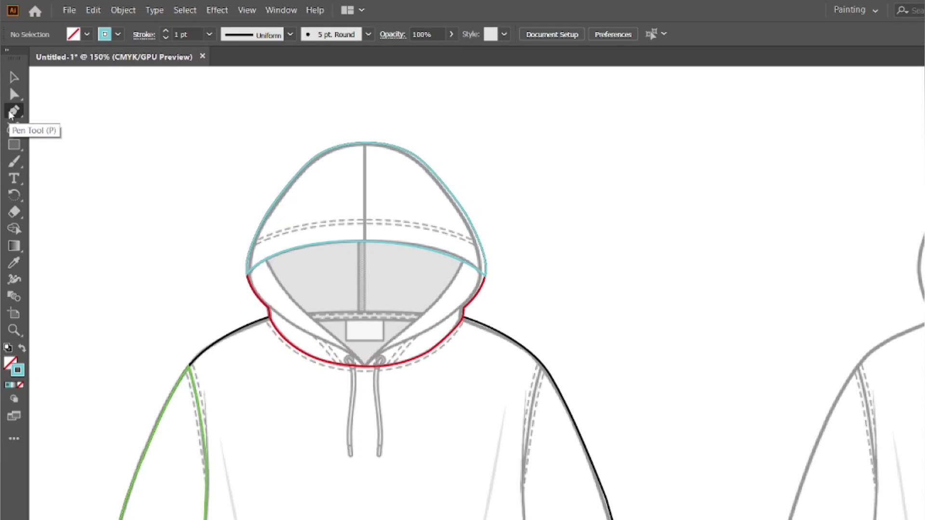
scroll(362, 351, up, 2)
click(232, 211)
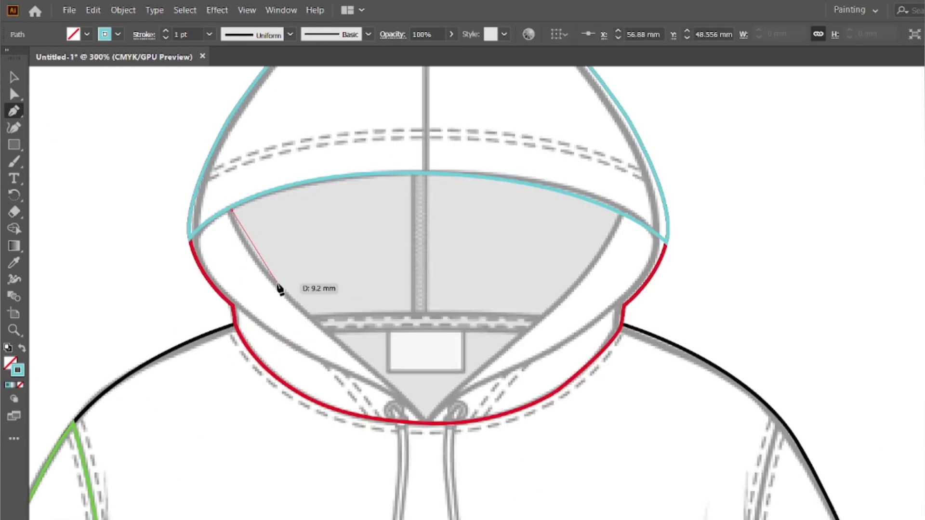
drag(278, 284, 306, 313)
click(362, 358)
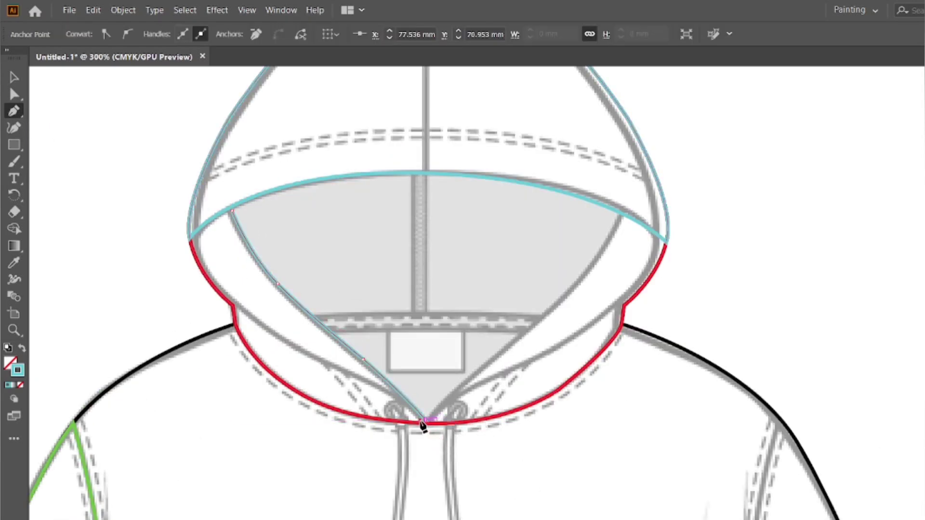
click(423, 420)
click(355, 377)
mouse_move(189, 236)
mouse_down()
mouse_move(153, 145)
mouse_move(195, 248)
mouse_up()
key(a)
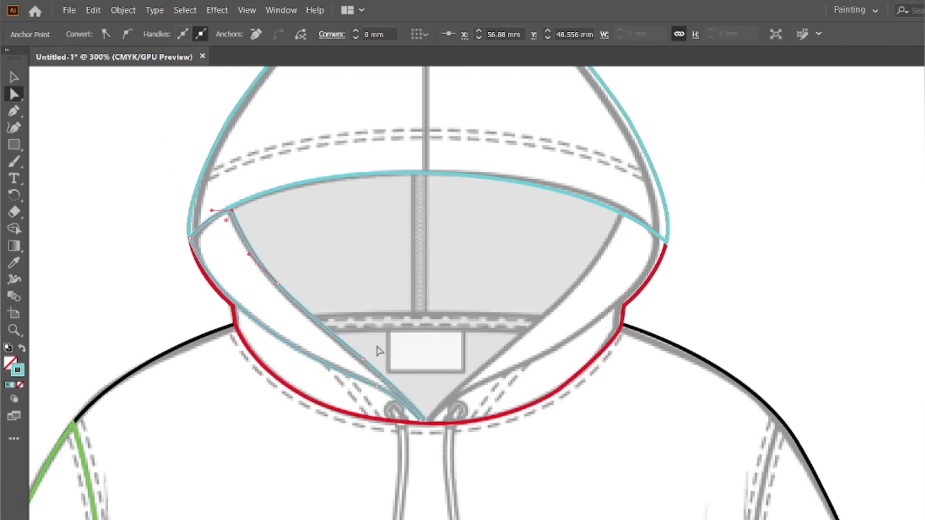
click(223, 331)
click(141, 308)
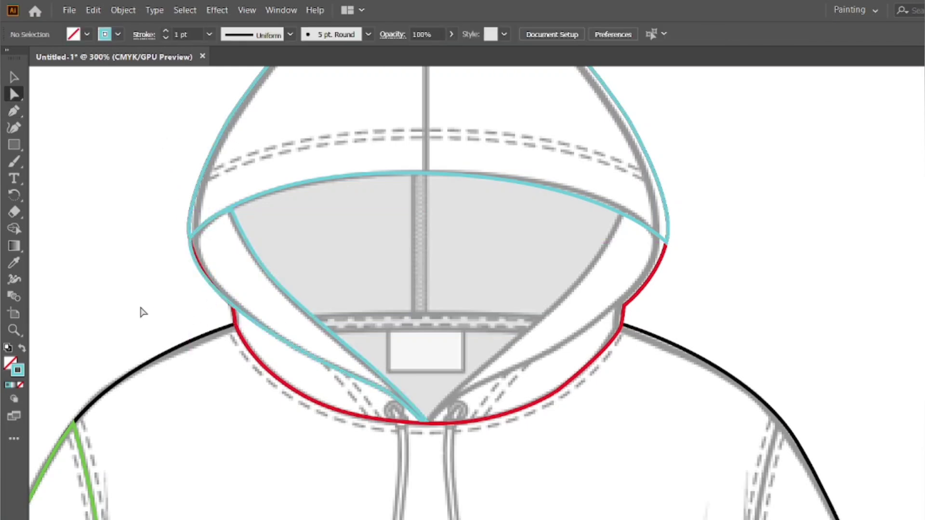
- Duplicate the left front band of the hood in place and reflect the copy
click(285, 290)
key(ctrl+c)
key(ctrl+f)
click(123, 11)
mouse_move(157, 27)
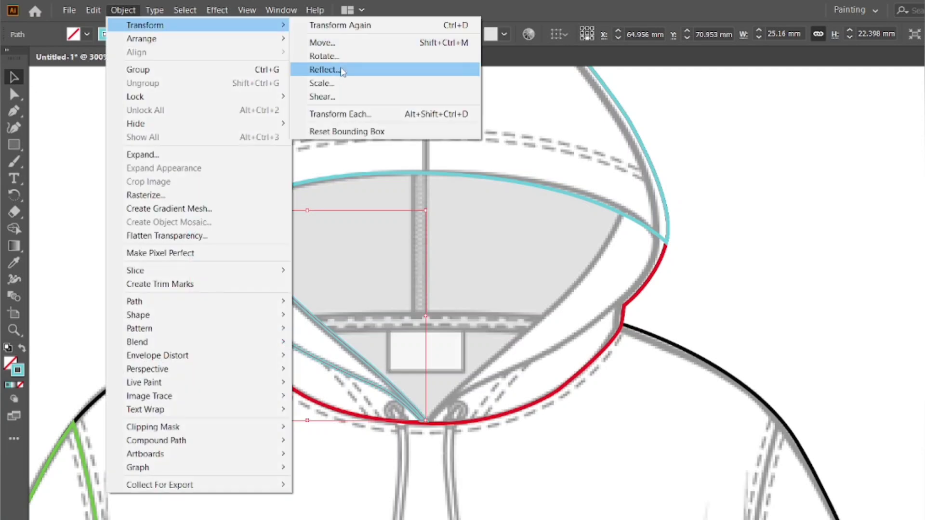
click(333, 70)
key(Return)
- Move the mirrored band to the hood's right side and align its outer corner with the upper hood's corner
drag(392, 295, 630, 297)
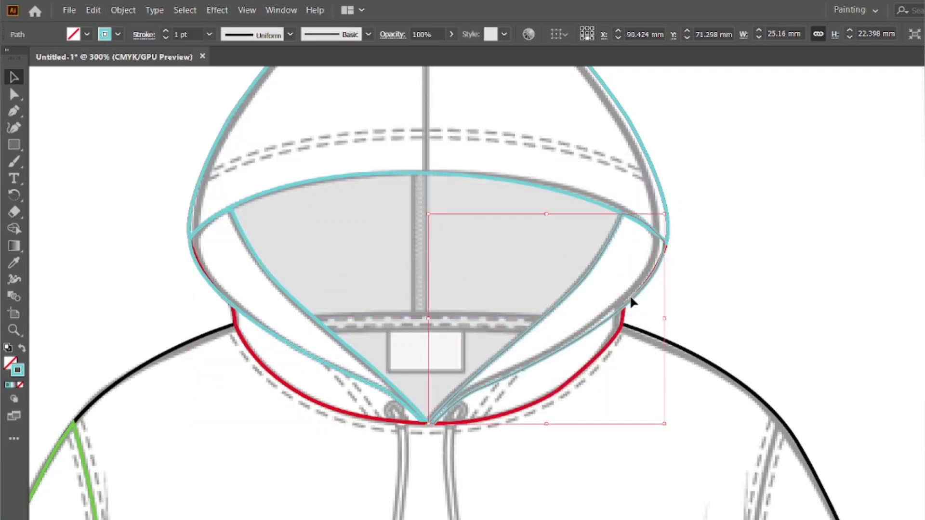
scroll(671, 252, up, 3)
drag(642, 220, 642, 220)
scroll(642, 221, down, 3)
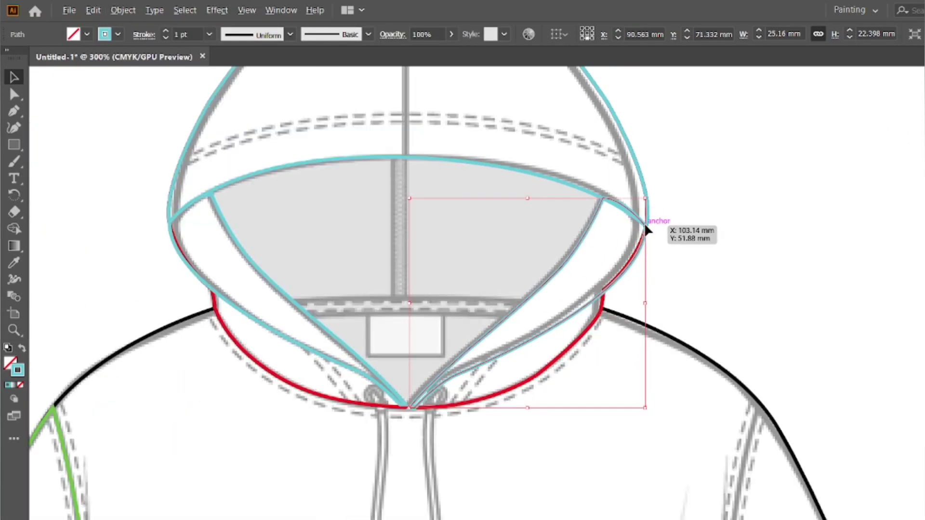
click(371, 280)
scroll(371, 279, down, 1)
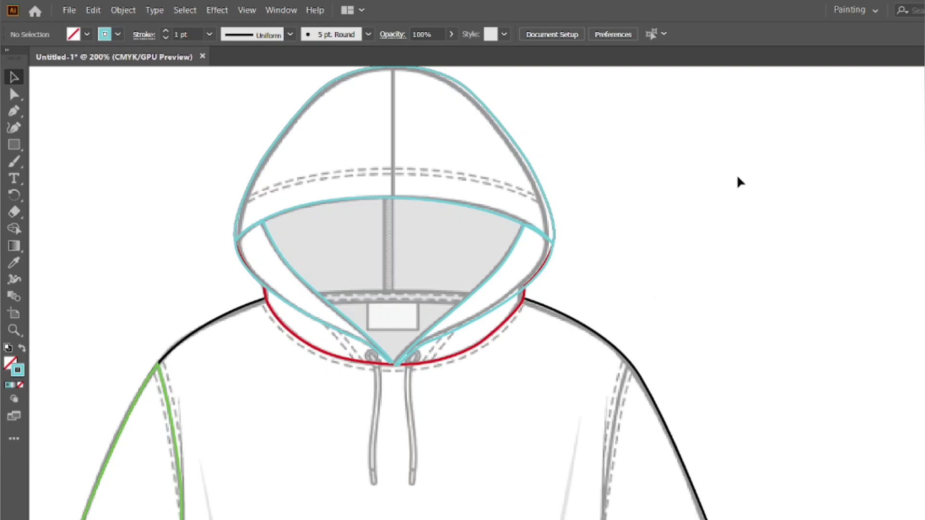
- Draw a closed turquoise shape over the left half of the hood's inner lining, bounded by the centre line and the front band
click(16, 113)
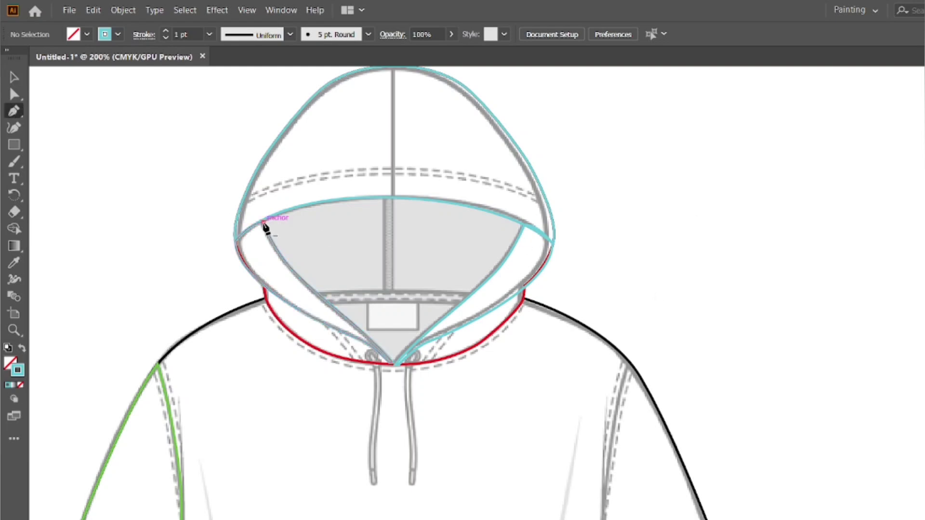
click(264, 224)
drag(391, 197, 501, 203)
click(392, 364)
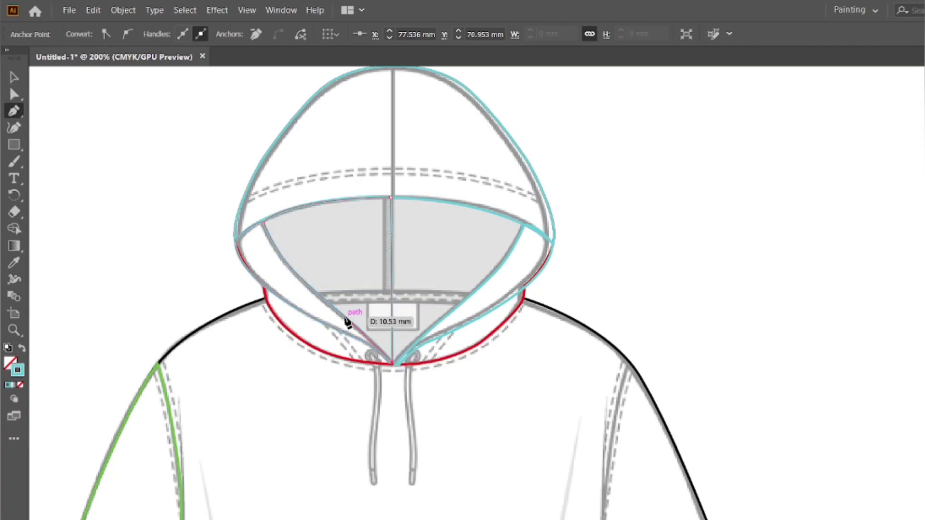
drag(346, 317, 326, 300)
drag(264, 223, 260, 184)
key(v)
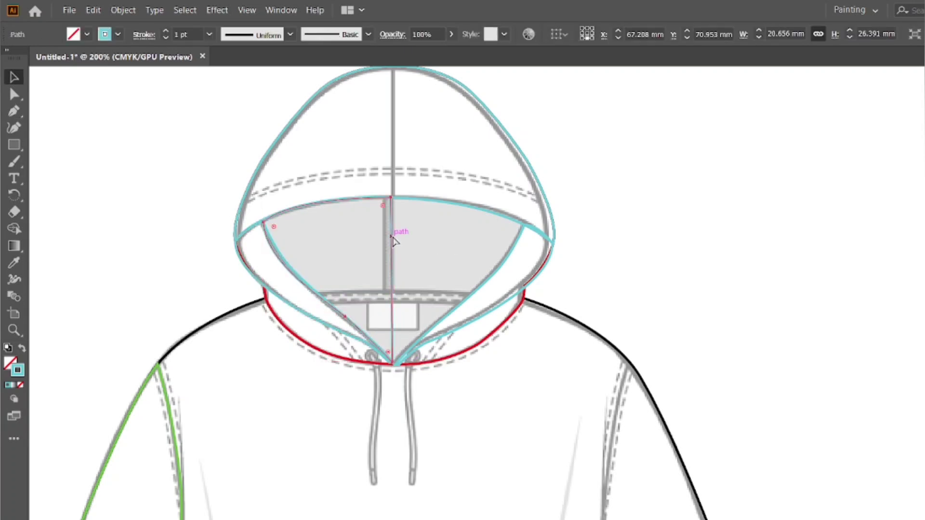
- Reflect a copy of the left lining half and move it over the right half against the centre line
click(123, 10)
mouse_move(139, 21)
click(327, 72)
click(544, 387)
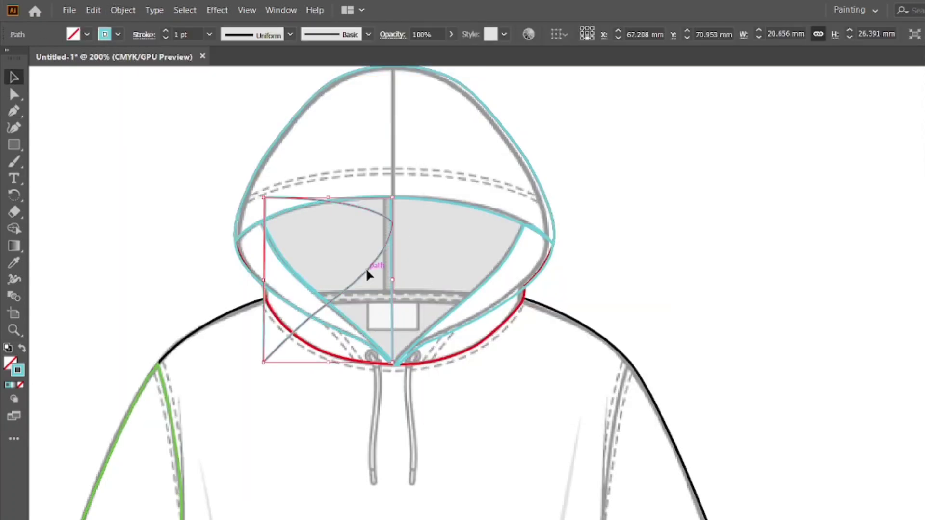
drag(366, 267, 493, 269)
scroll(383, 222, up, 3)
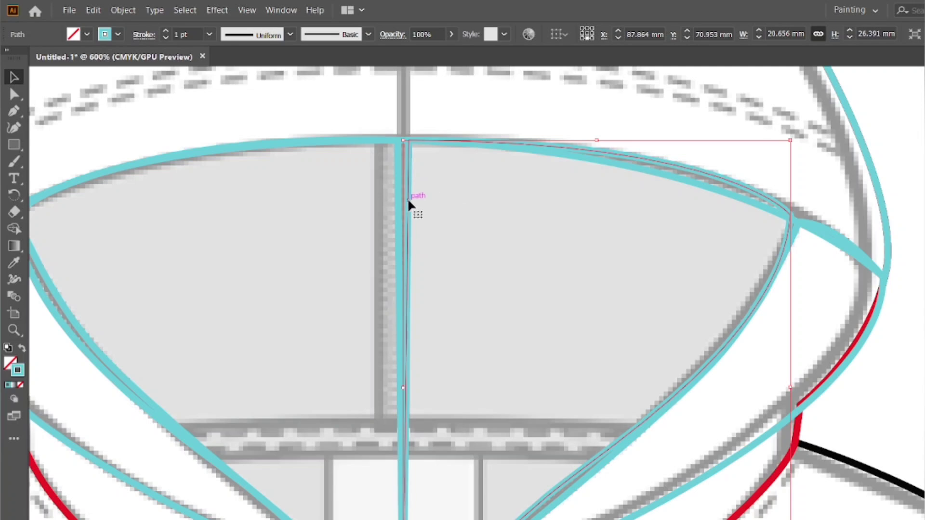
- Select both lining halves and check how they line up at the top of the centre line
scroll(415, 201, down, 3)
scroll(413, 199, up, 3)
shift+click(313, 127)
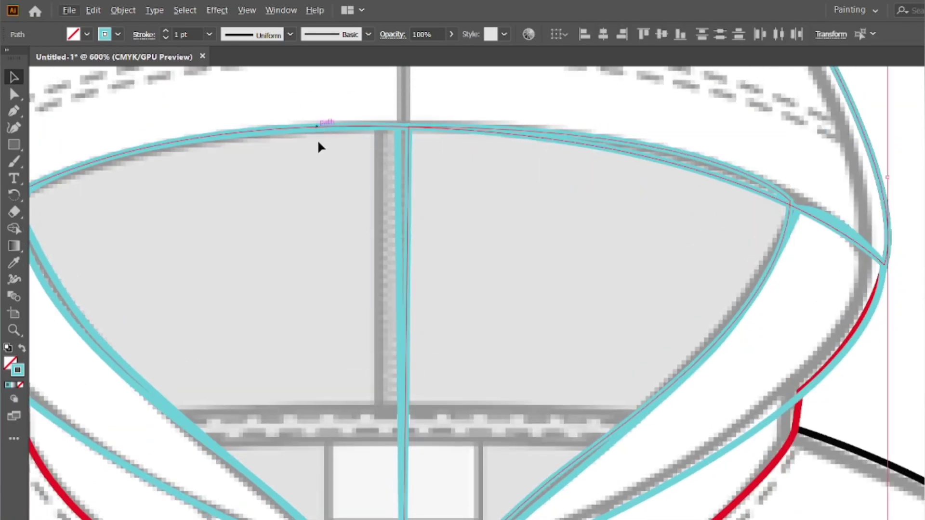
click(318, 141)
click(399, 166)
shift+click(410, 165)
click(403, 158)
click(409, 158)
shift+click(397, 157)
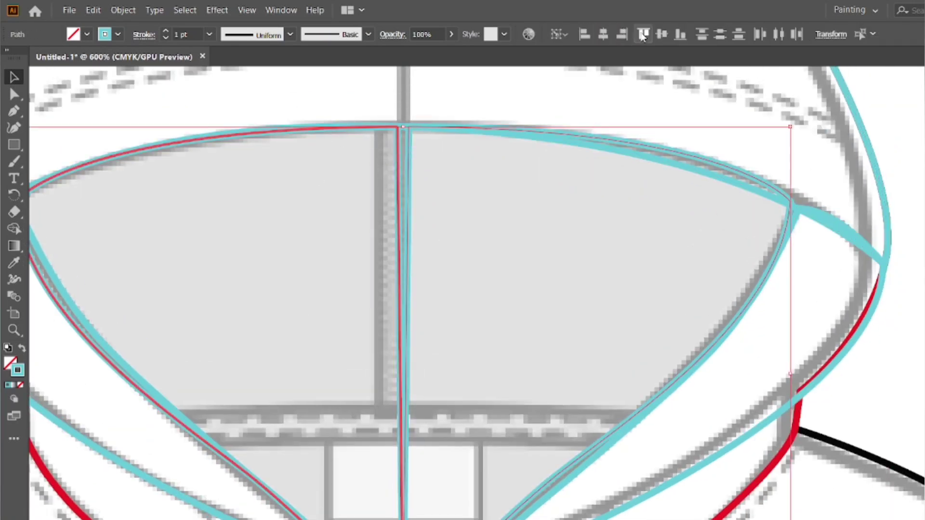
click(551, 229)
- Delete the vertical centre-line segments from both halves of the inner lining shape
scroll(551, 229, down, 2)
click(712, 211)
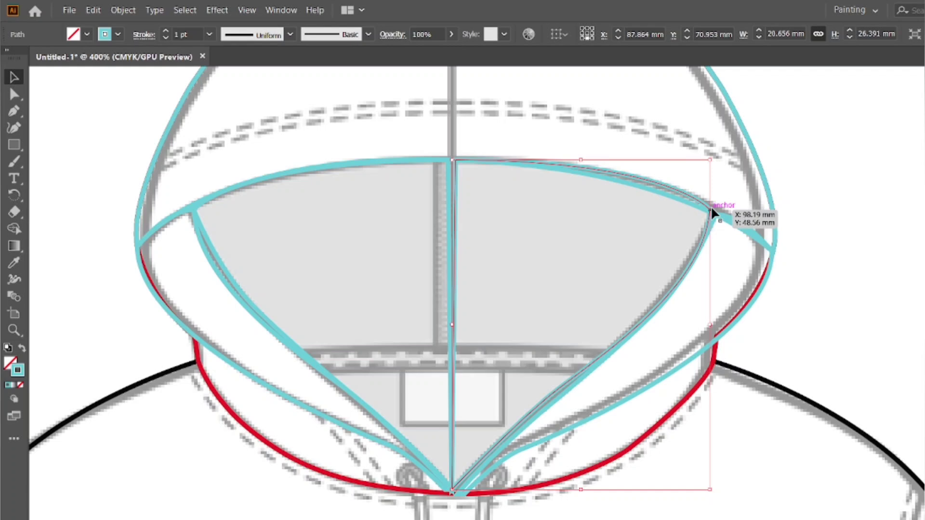
key(a)
click(453, 277)
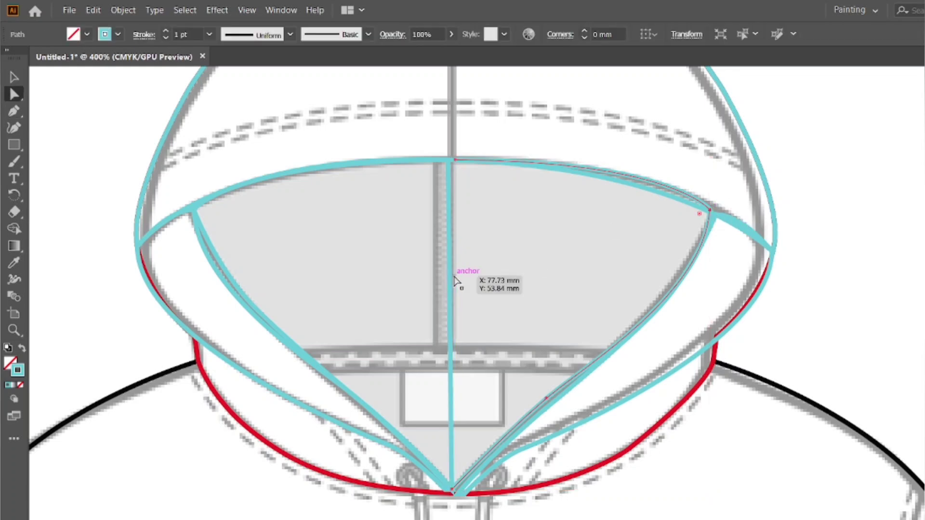
key(p)
click(450, 272)
key(Delete)
key(a)
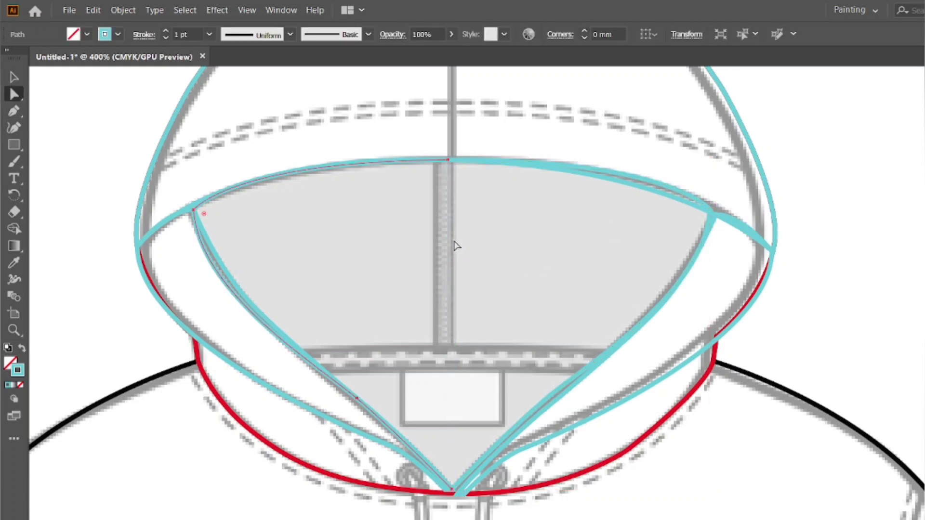
- Recolour the stroke of both inner lining halves to purple #966CD8
click(455, 160)
shift+click(443, 160)
double_click(18, 371)
click(731, 230)
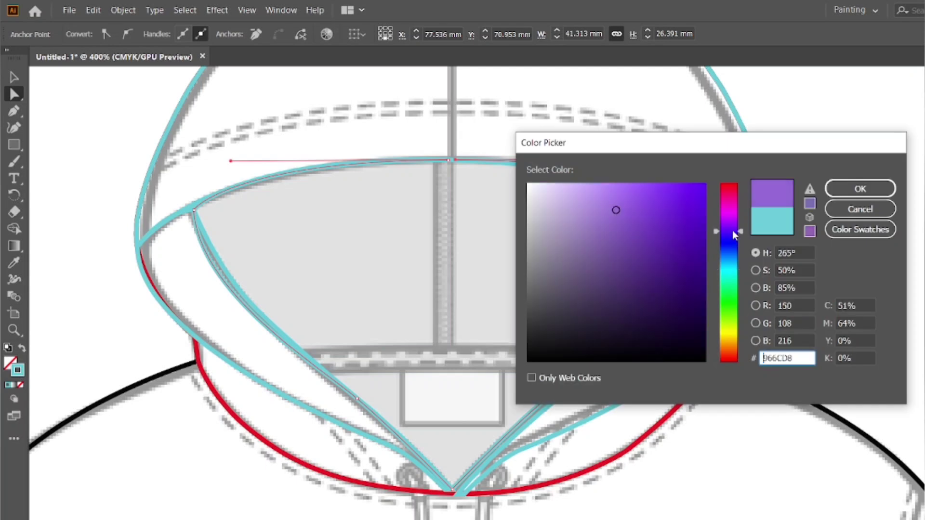
click(860, 188)
click(872, 224)
- Fit the right lining half's outer corner and side curve to the sketch and join both halves at their lower point
drag(712, 213, 715, 217)
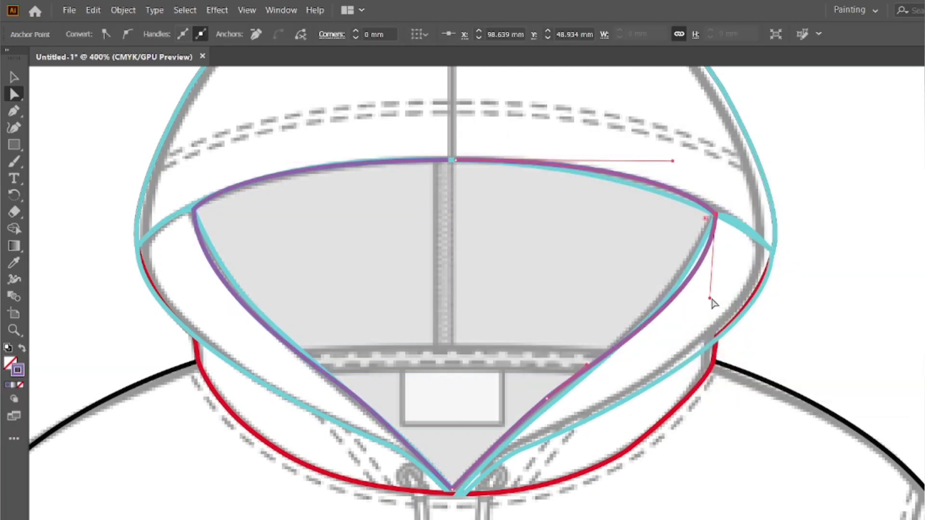
click(553, 402)
click(458, 490)
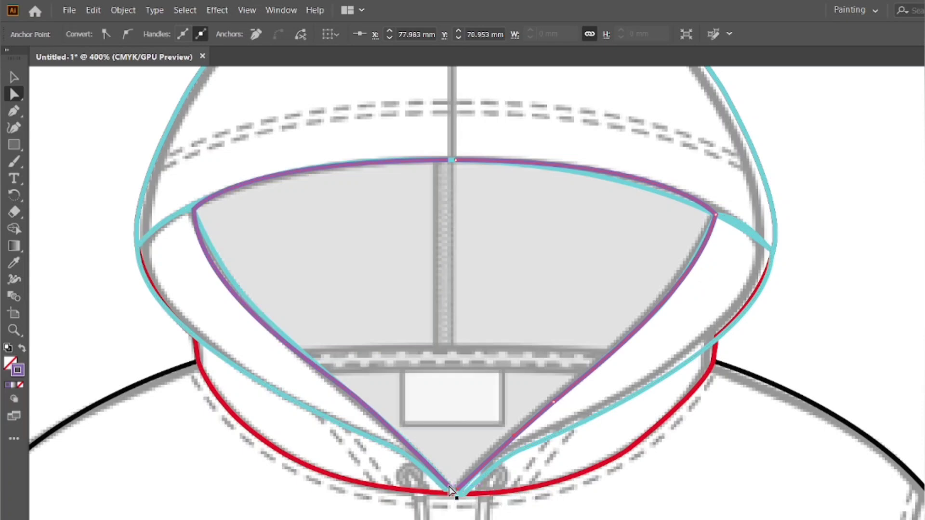
shift+click(452, 490)
right_click(450, 490)
click(489, 322)
click(670, 320)
- Join the endpoints of the two lining halves at the top centre to close the purple shape
click(450, 159)
shift+click(457, 161)
right_click(457, 162)
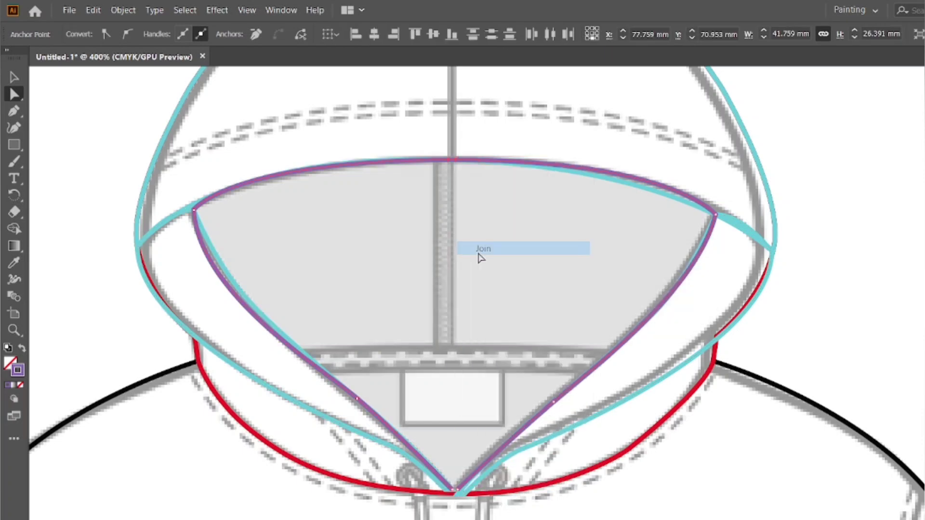
right_click(452, 492)
click(497, 333)
- Draw a closed purple shape over the left half of the kangaroo pocket, ending at the vertical centre line
key(ctrl+1)
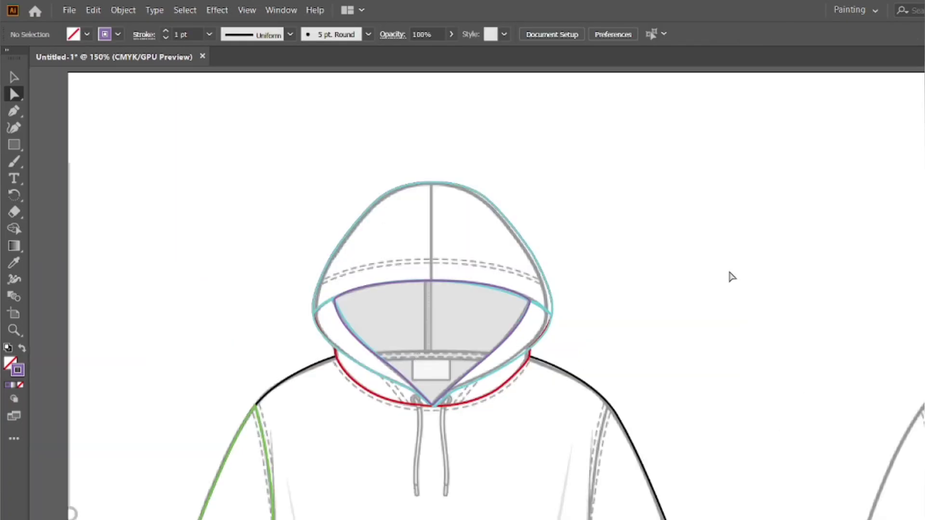
drag(701, 191, 645, 150)
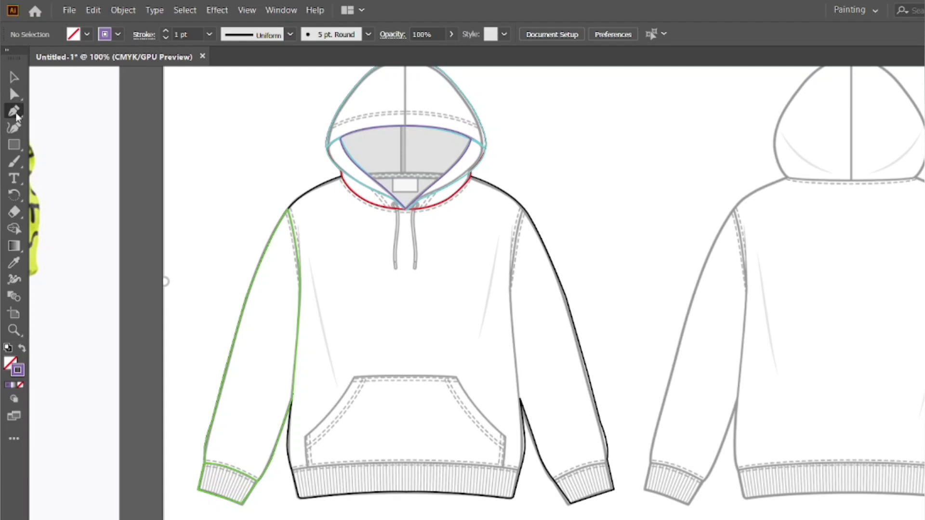
scroll(311, 436, up, 5)
click(284, 427)
drag(477, 189, 516, 85)
scroll(515, 85, down, 1)
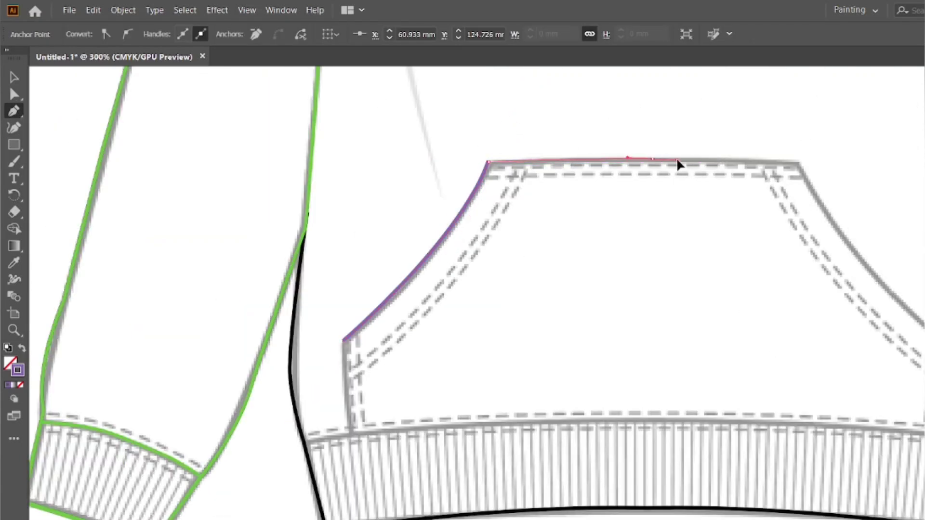
click(652, 158)
click(653, 420)
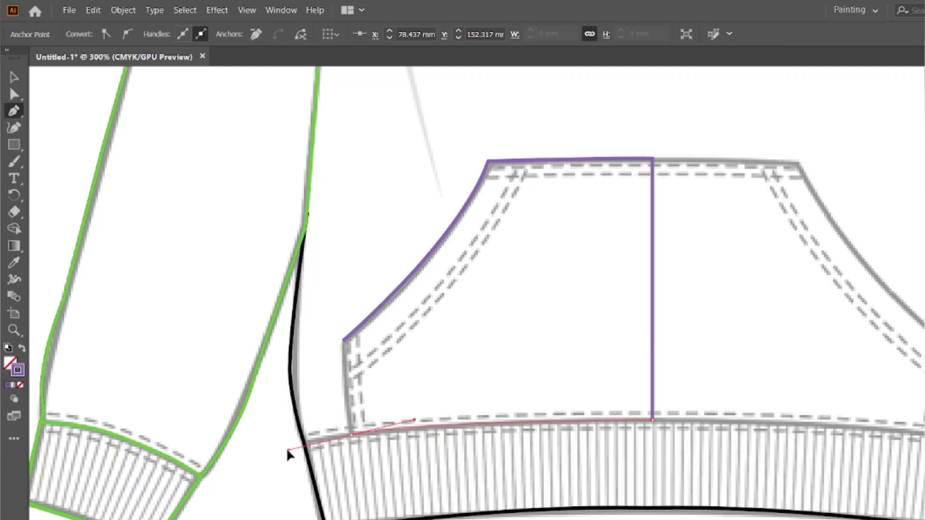
click(344, 341)
key(v)
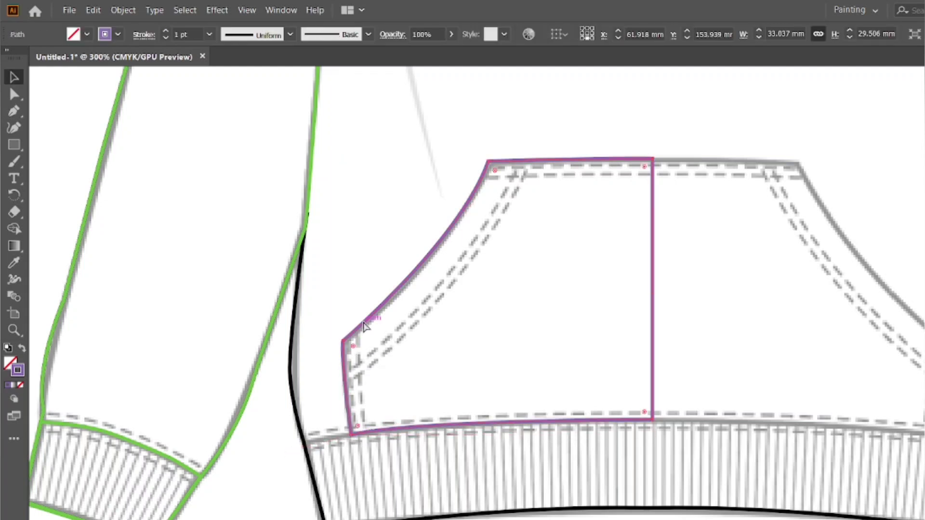
- Reflect a copy of the left pocket half and move it over the right half of the pocket
click(123, 10)
mouse_move(139, 28)
click(320, 69)
click(549, 384)
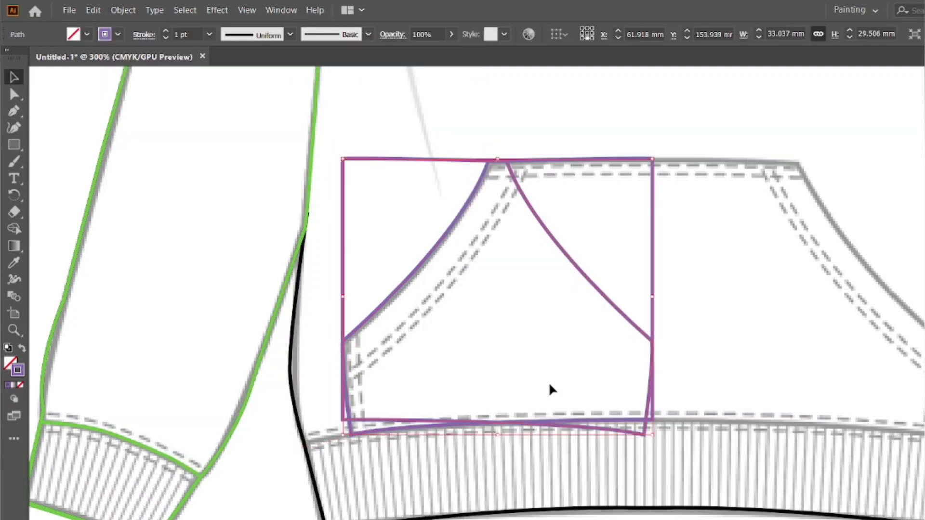
key(shift+Right)
key(shift+Right)
key(shift+Right)
key(Right)
key(Right)
key(Right)
key(Right)
key(Right)
drag(674, 366, 639, 364)
- Unite the two pocket halves into one closed shape
key(ctrl+a)
key(ctrl+shift+F9)
click(875, 249)
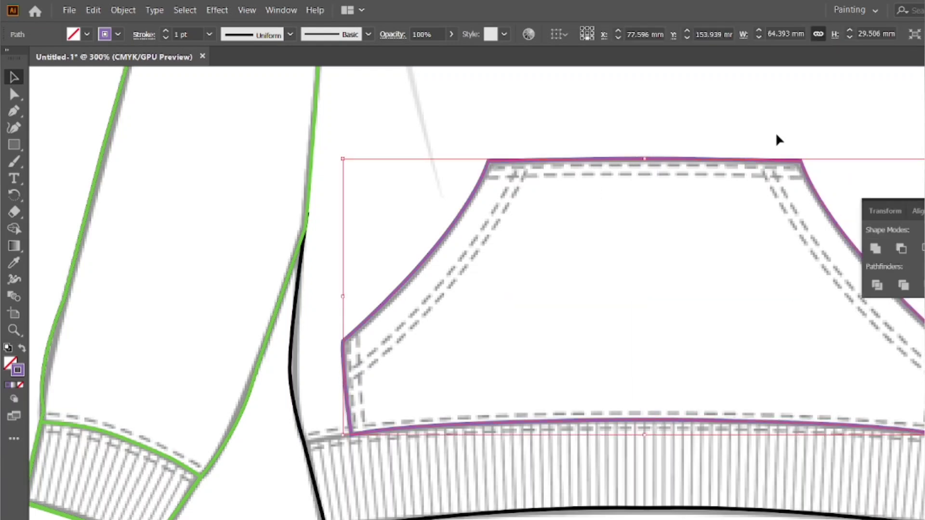
click(776, 139)
scroll(580, 194, down, 1)
key(ctrl+shift+F9)
- Draw a curved path along the upper edge of the hem ribbing, from the left body side to the right
scroll(631, 239, right, 5)
scroll(631, 239, down, 3)
scroll(527, 373, up, 2)
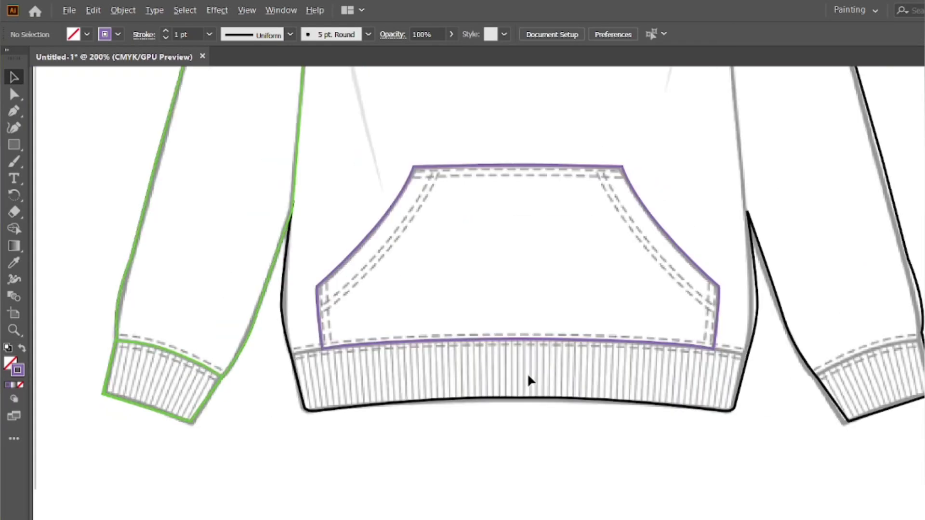
click(293, 353)
drag(505, 341, 601, 345)
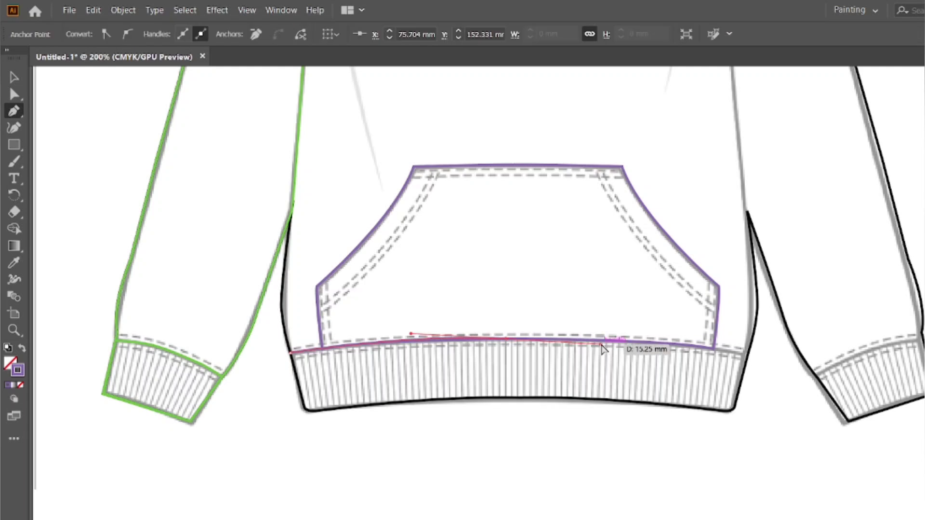
key(ctrl+z)
scroll(542, 342, up, 1)
drag(534, 337, 743, 340)
drag(853, 360, 899, 377)
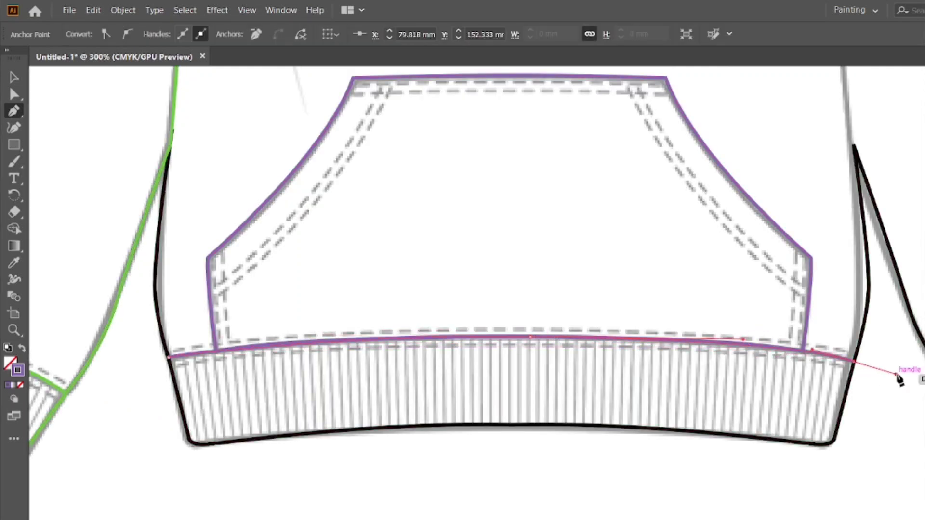
- Set the stroke colour of the hem's upper edge to magenta #EF29C5
key(v)
double_click(16, 373)
drag(732, 280, 731, 206)
click(674, 194)
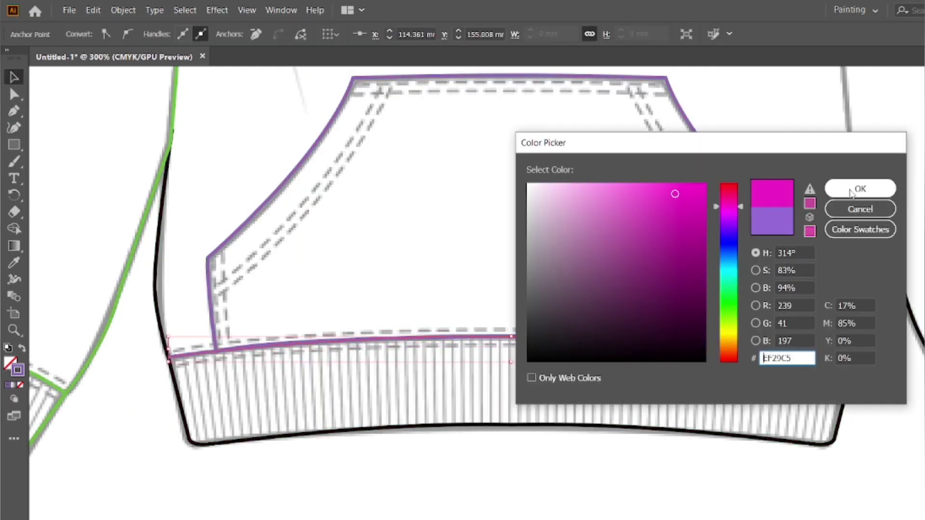
click(851, 189)
key(p)
click(854, 361)
click(835, 443)
drag(816, 444, 797, 443)
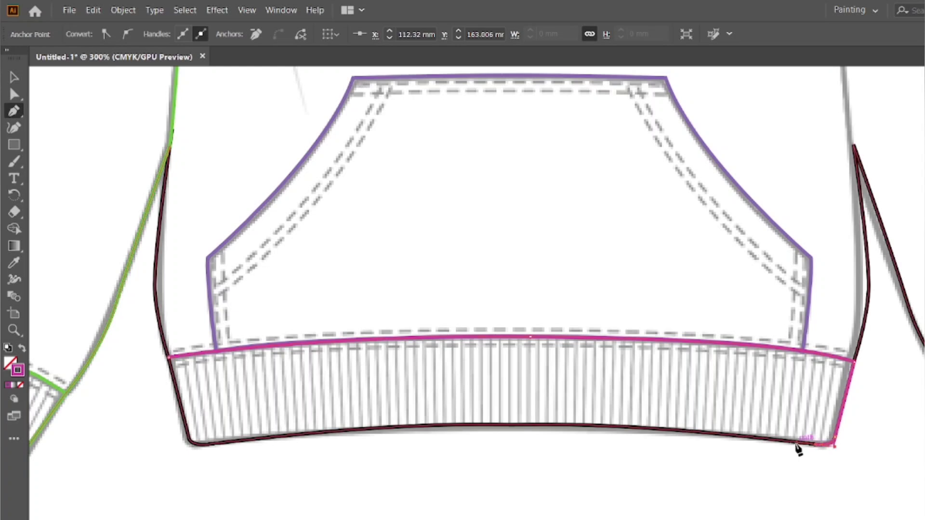
drag(231, 442, 39, 483)
key(ctrl+z)
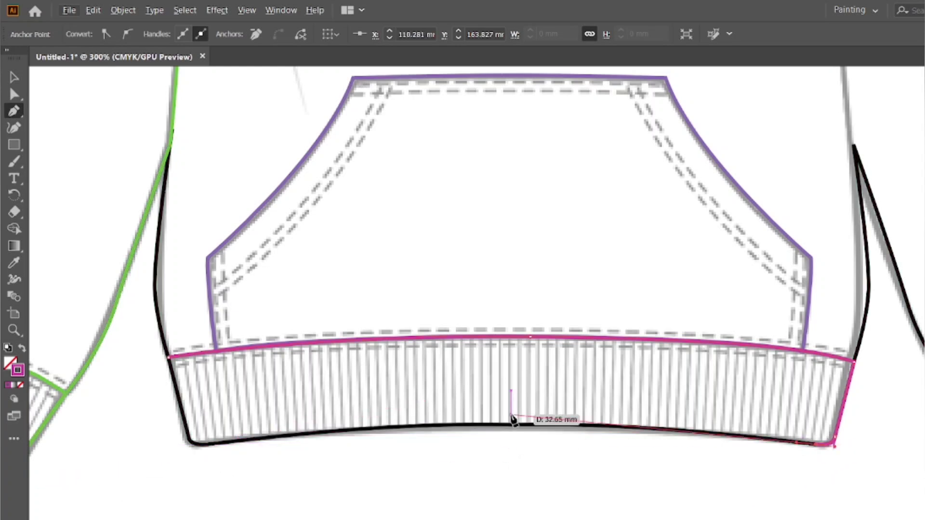
scroll(509, 421, down, 1)
drag(505, 423, 458, 428)
key(v)
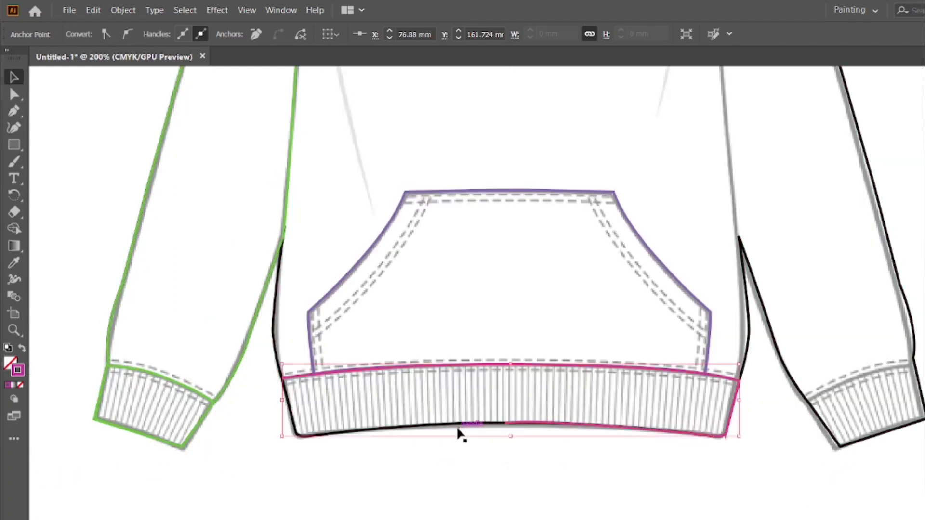
key(a)
key(ctrl+z)
key(ctrl+z)
key(ctrl+z)
- Make a magenta copy of the black hoodie outline in place and isolate it for editing
key(v)
click(565, 430)
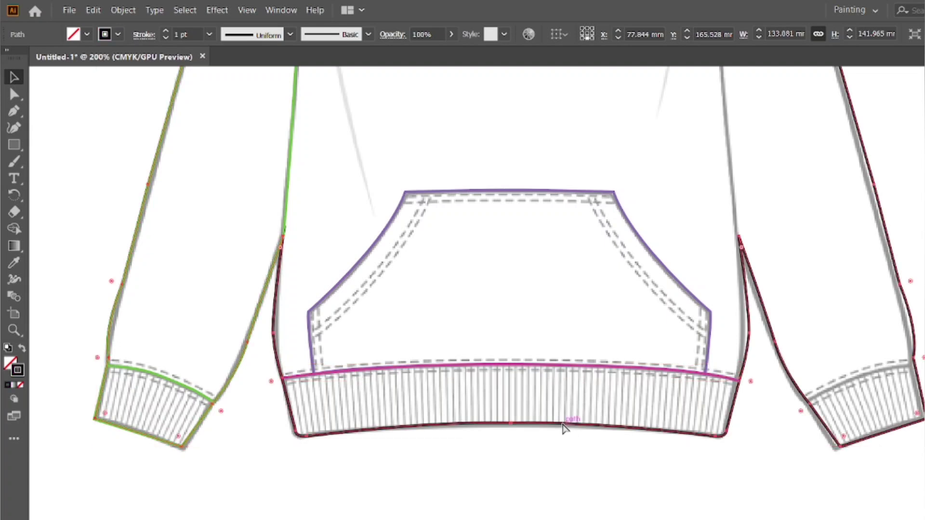
double_click(432, 423)
scroll(433, 424, down, 2)
scroll(432, 424, up, 3)
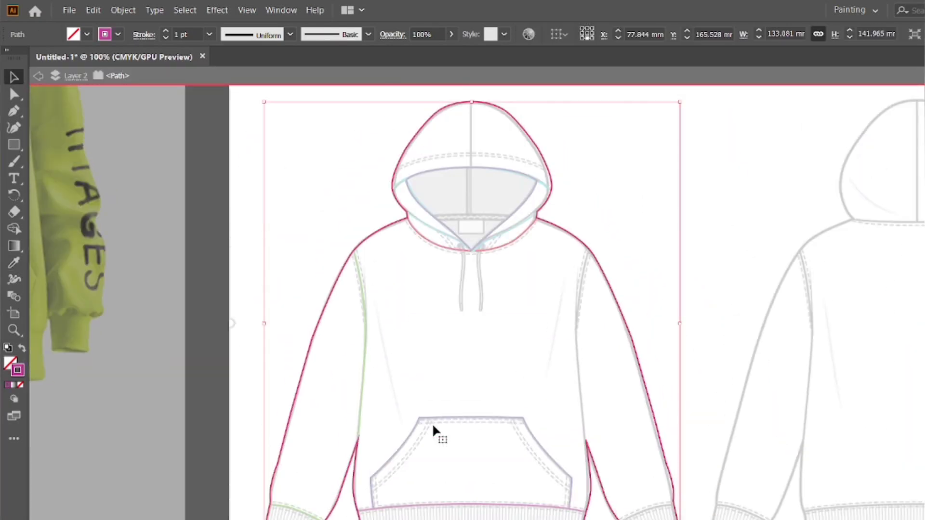
- Delete the hood, shoulder and right sleeve segments from the isolated magenta outline copy
key(a)
drag(199, 102, 729, 436)
key(Delete)
drag(689, 372, 641, 519)
key(Delete)
drag(616, 418, 578, 463)
key(Delete)
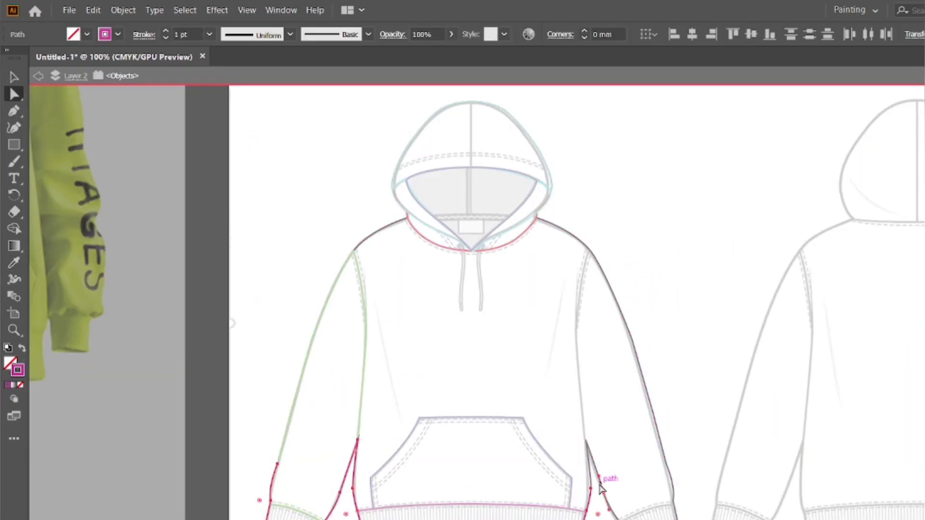
- Delete the remaining sleeve and body side segments of the copy, keep only the hem's sides and lower edge, and leave isolation
click(599, 488)
key(Delete)
key(Delete)
drag(238, 414, 343, 519)
key(Delete)
key(Delete)
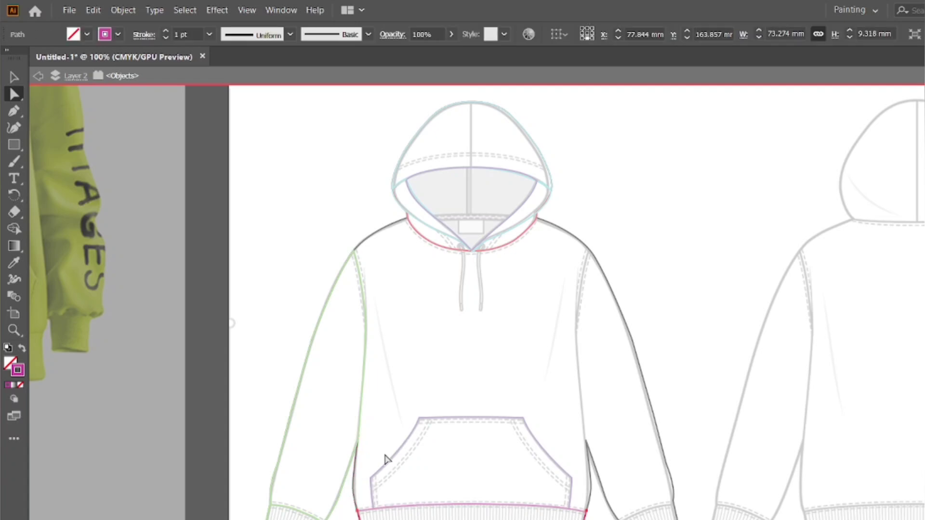
key(Escape)
- Align and join the magenta hem paths at the hem's upper right corner
drag(612, 394, 611, 400)
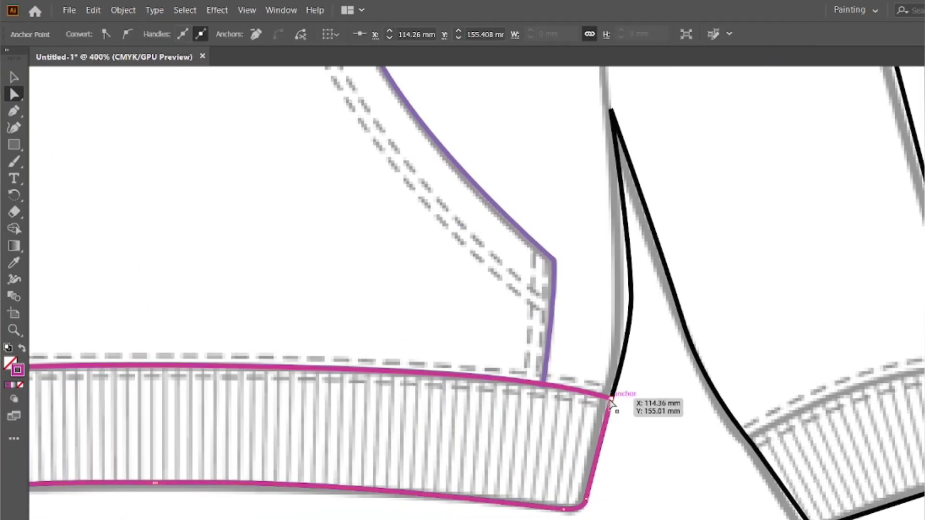
right_click(611, 400)
click(639, 233)
click(701, 407)
- Align and join the magenta hem paths at the hem's upper left corner to close the hem shape
scroll(703, 410, down, 3)
scroll(329, 413, up, 7)
drag(349, 336, 347, 335)
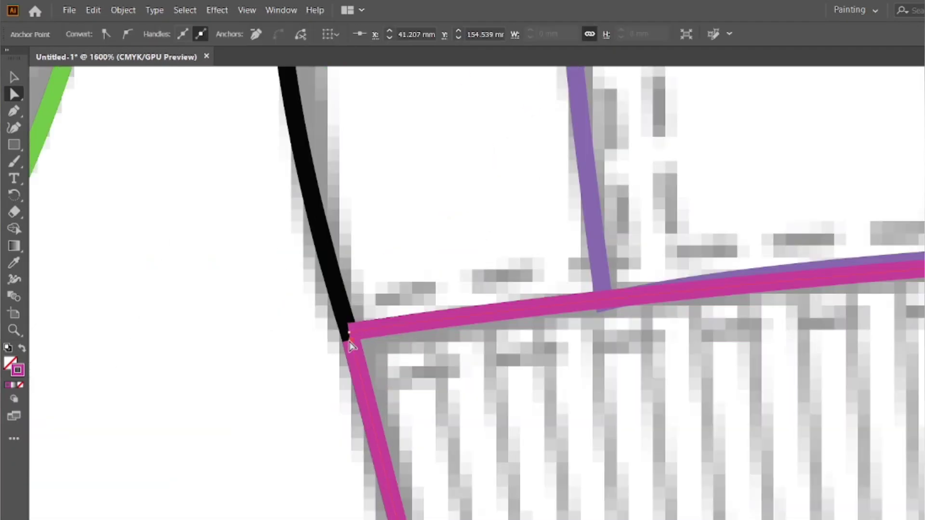
right_click(347, 334)
click(390, 169)
click(367, 345)
- Reflect a copy of the green left sleeve and cuff shapes about the vertical axis
scroll(364, 339, down, 8)
scroll(386, 414, up, 2)
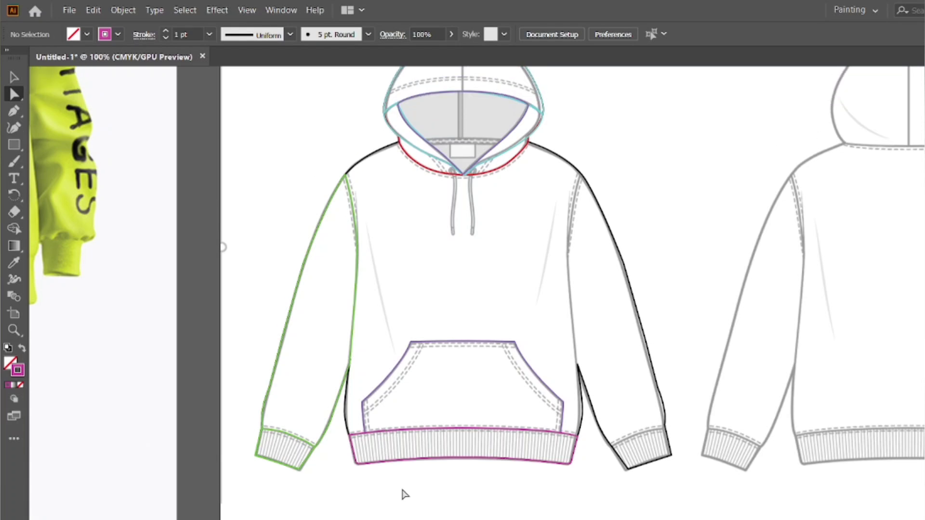
scroll(405, 495, up, 3)
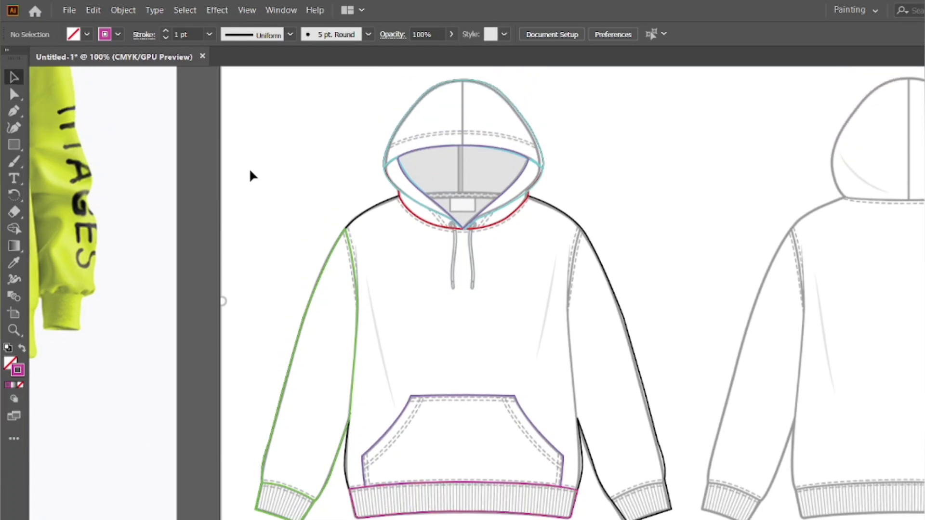
click(300, 357)
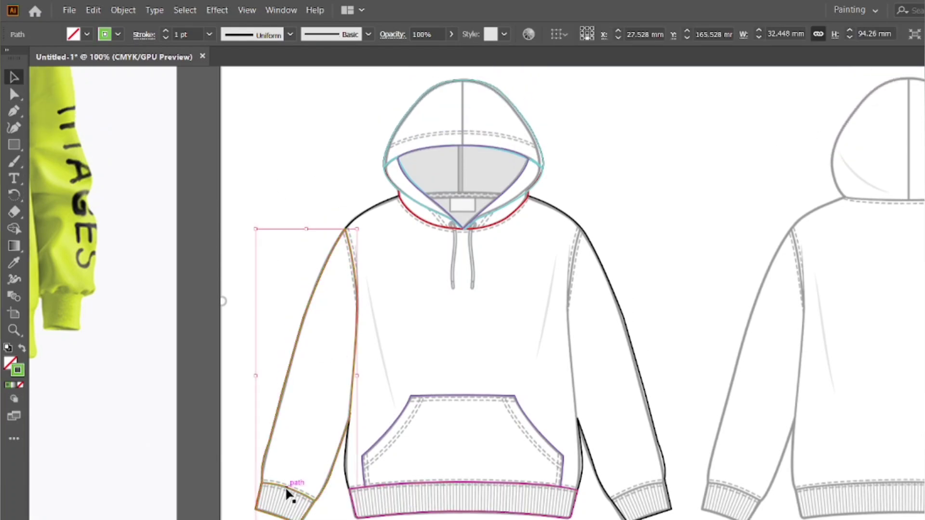
click(226, 403)
click(284, 388)
click(123, 10)
mouse_move(145, 25)
click(313, 70)
click(468, 385)
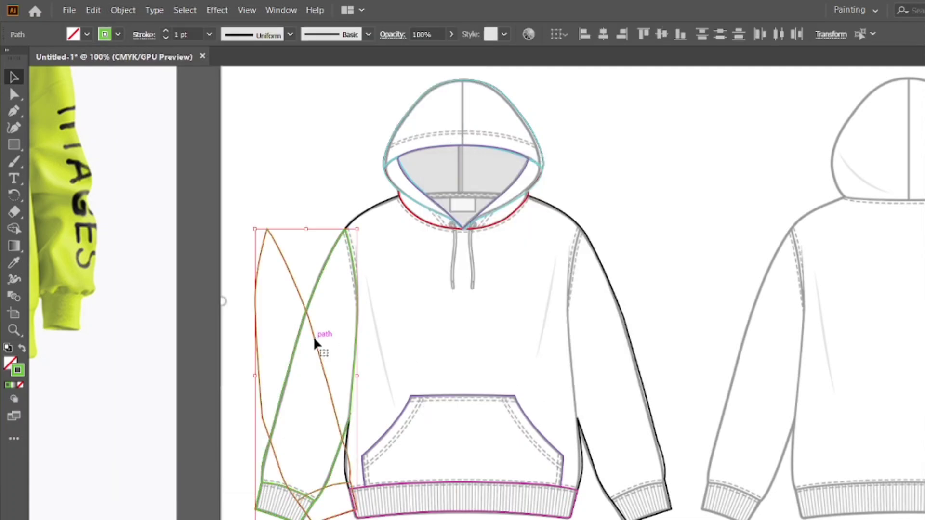
- Group the mirrored sleeve and cuff and move them onto the right sleeve, matching the shoulder and cuff corners
drag(313, 336, 626, 337)
alt+scroll(571, 239, up, 5)
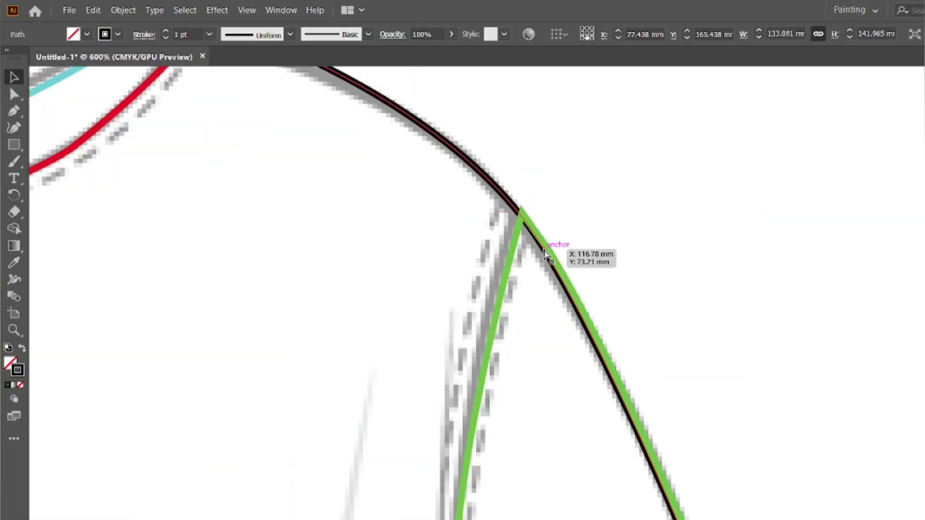
key(ctrl+z)
alt+scroll(544, 251, down, 6)
drag(351, 280, 529, 276)
alt+scroll(574, 430, up, 4)
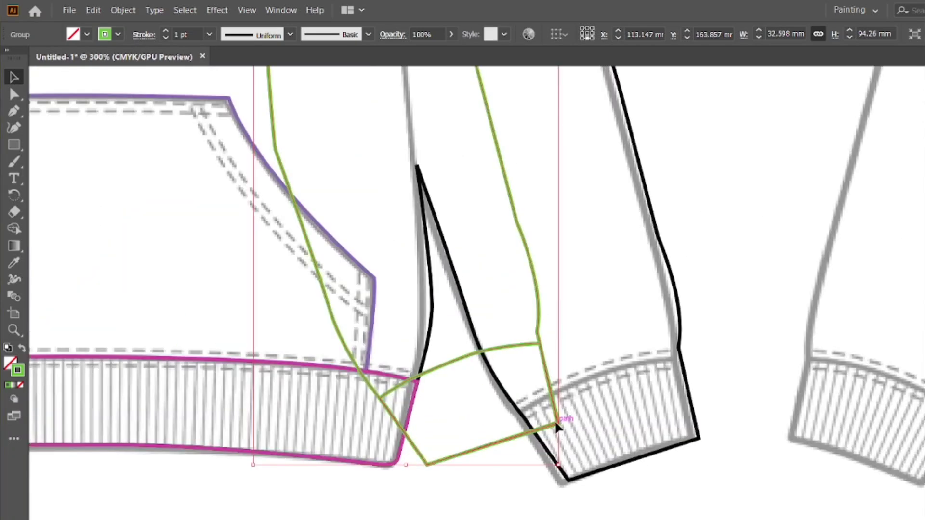
drag(557, 425, 699, 439)
alt+scroll(572, 414, down, 3)
alt+scroll(547, 147, up, 5)
alt+scroll(540, 154, down, 5)
right_click(535, 162)
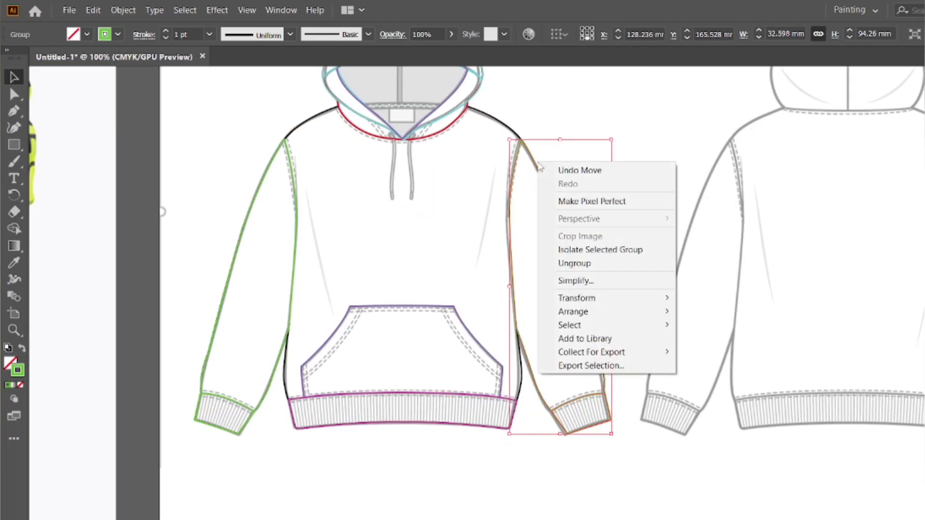
click(635, 214)
scroll(635, 215, up, 2)
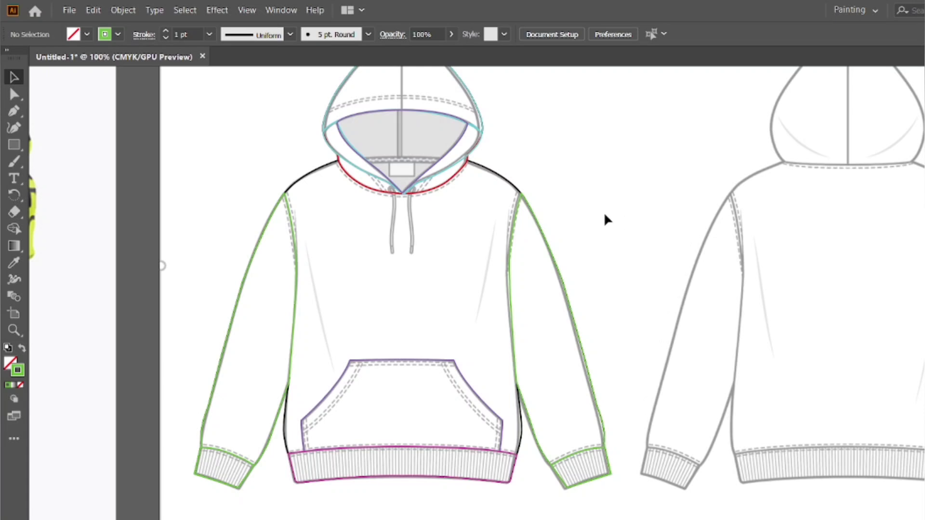
- Draw a green straight line along the hood's centre seam from its top to the upper edge of the lining, aligning its lower end
alt+scroll(626, 302, down, 1)
alt+scroll(621, 245, up, 1)
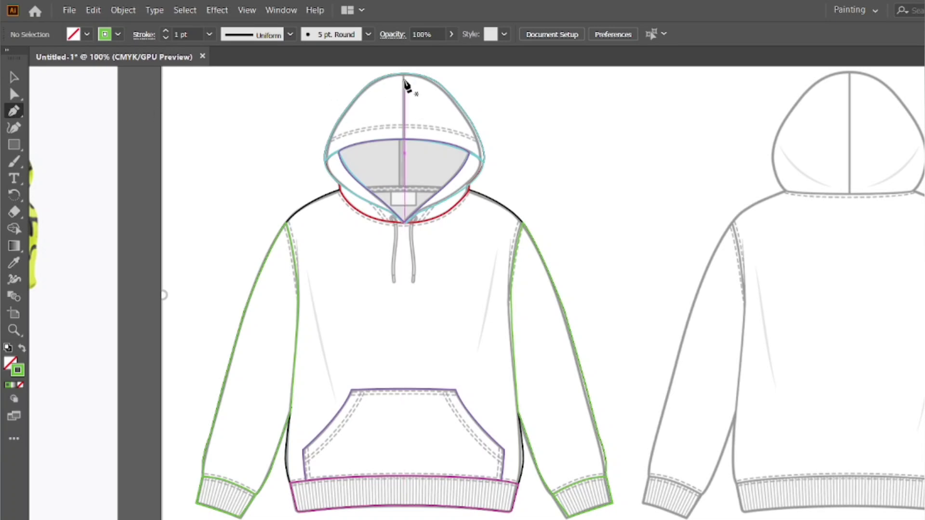
alt+scroll(405, 86, up, 3)
click(399, 162)
click(400, 359)
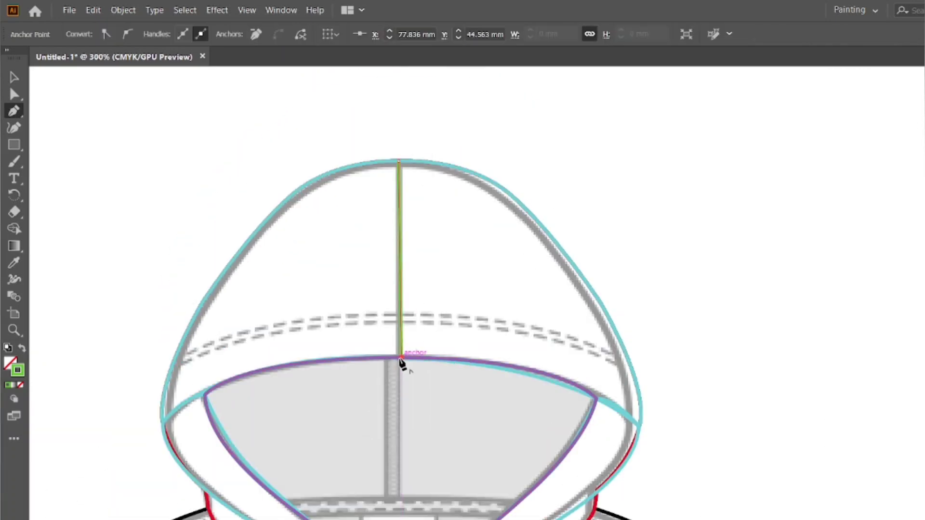
alt+scroll(401, 359, up, 3)
drag(403, 357, 398, 357)
alt+scroll(395, 333, down, 6)
click(483, 241)
scroll(484, 242, down, 4)
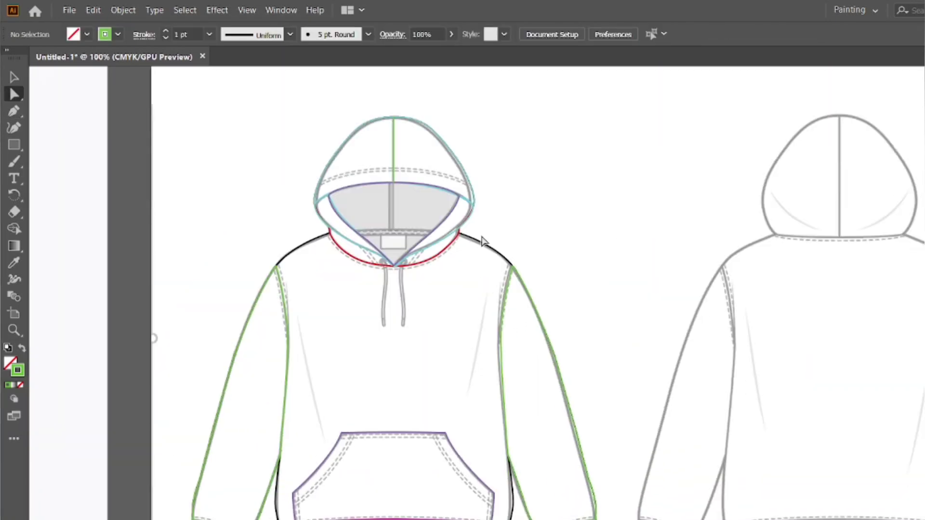
- Draw a green eyelet of two concentric circles over the sketched eyelet at the upper end of the left drawstring
alt+scroll(384, 207, up, 1)
right_click(14, 144)
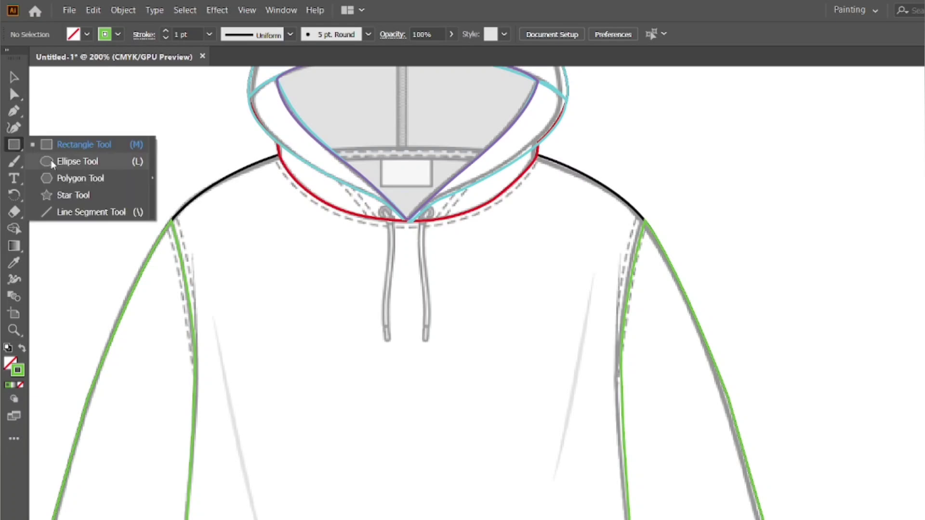
click(51, 161)
alt+scroll(394, 222, up, 3)
mouse_move(350, 175)
mouse_down()
mouse_move(387, 212)
mouse_move(373, 222)
mouse_up()
alt+scroll(381, 193, up, 3)
alt+scroll(370, 191, down, 3)
key(v)
key(ctrl+shift+F9)
click(799, 250)
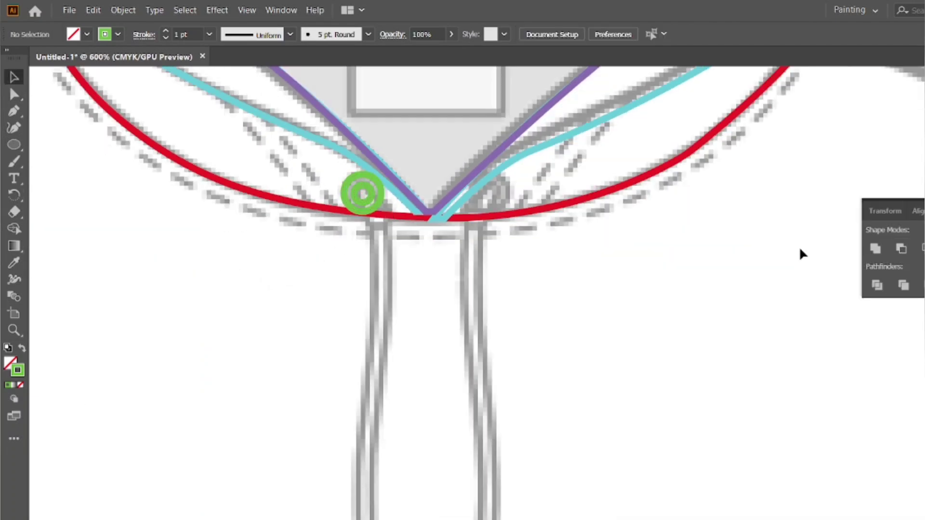
key(ctrl+shift+F9)
- Trace the left drawstring as a closed green outline from the eyelet's centre down to the start of its tip
click(357, 194)
drag(370, 249, 369, 281)
alt+scroll(372, 268, down, 3)
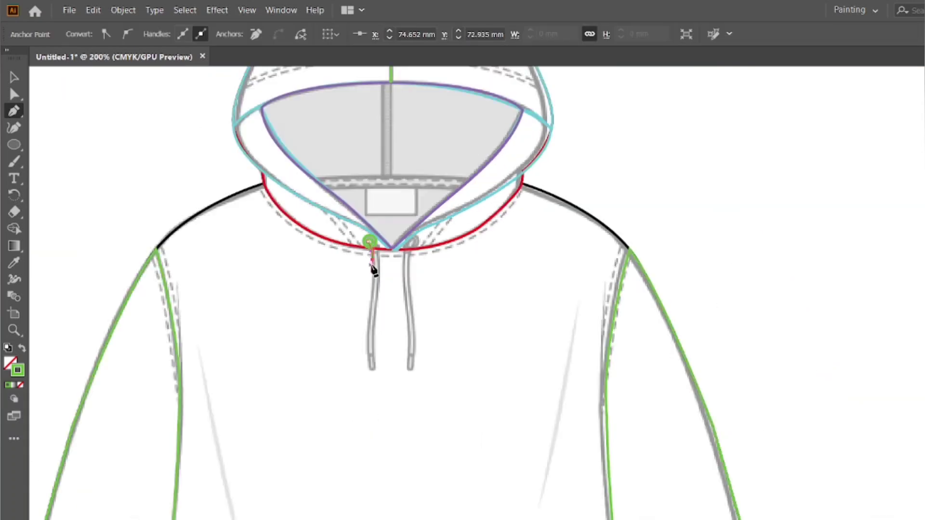
alt+scroll(374, 289, up, 3)
alt+scroll(379, 339, up, 1)
drag(380, 335, 412, 272)
scroll(368, 368, down, 3)
click(370, 373)
click(392, 372)
scroll(393, 359, up, 2)
scroll(401, 309, up, 2)
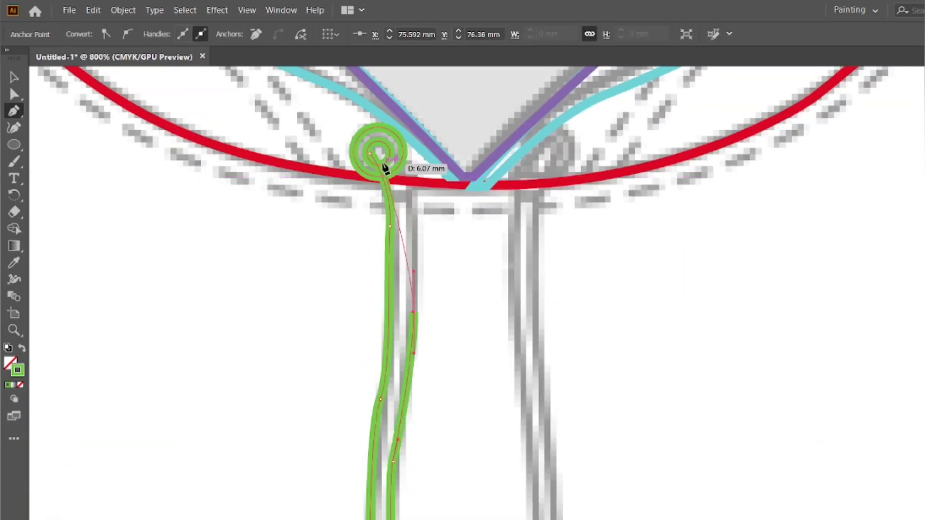
drag(384, 153, 341, 102)
alt+scroll(436, 159, down, 1)
alt+scroll(403, 159, up, 4)
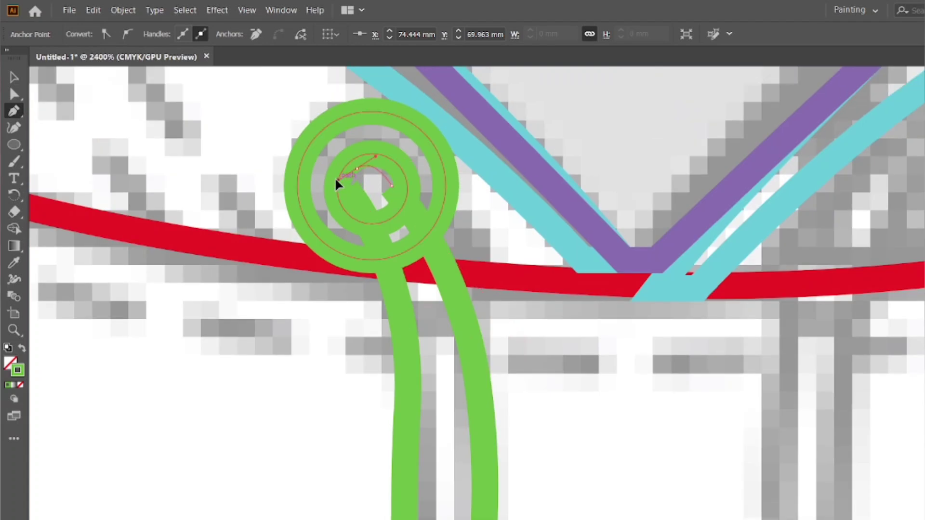
alt+scroll(337, 182, down, 4)
click(261, 412)
- Trace the left drawstring's rounded tip as a closed green shape and adjust its upper corners to meet the cord
alt+scroll(359, 448, up, 1)
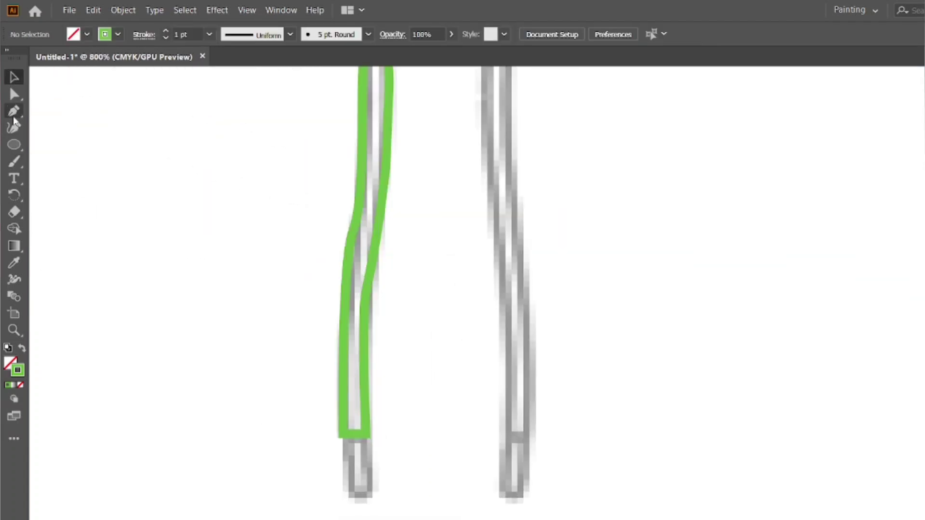
click(15, 113)
alt+scroll(346, 455, up, 1)
click(337, 427)
click(340, 487)
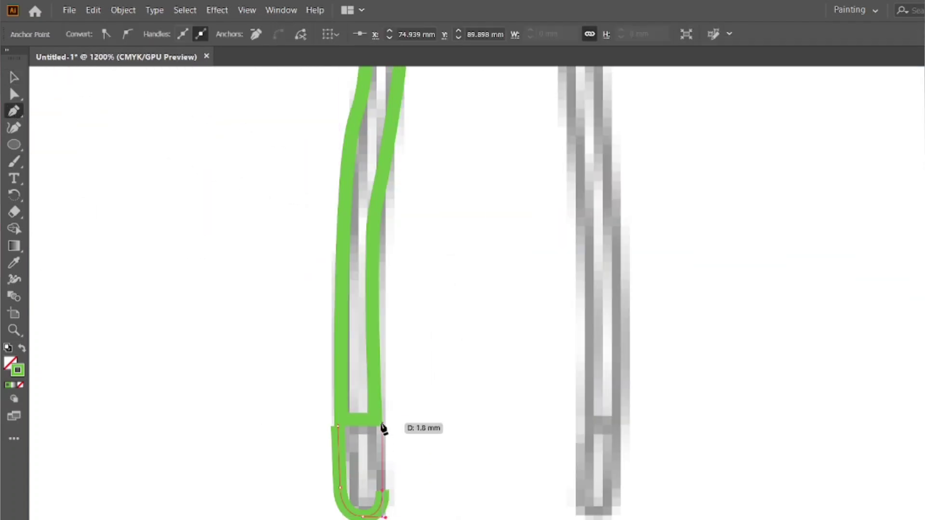
click(339, 428)
key(a)
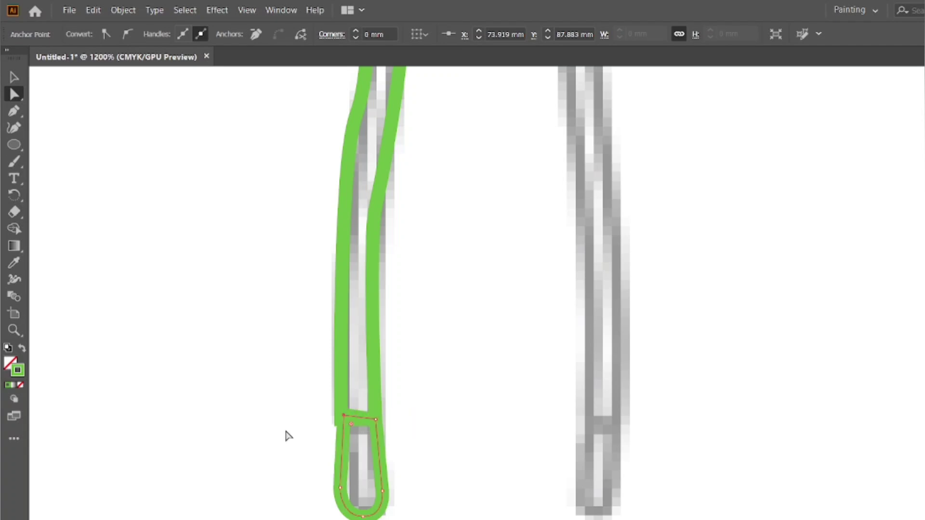
click(286, 433)
- Copy the left green eyelet onto the sketched eyelet at the upper end of the right drawstring
alt+scroll(349, 434, down, 4)
scroll(352, 441, up, 1)
click(16, 78)
alt+scroll(347, 292, up, 2)
alt+drag(364, 271, 461, 299)
click(485, 348)
alt+scroll(467, 303, up, 1)
click(469, 379)
alt+scroll(420, 340, down, 1)
- Trace the right drawstring as a closed green outline from its eyelet down to the start of its tip
click(14, 111)
alt+scroll(450, 341, up, 2)
click(446, 301)
drag(423, 364, 424, 395)
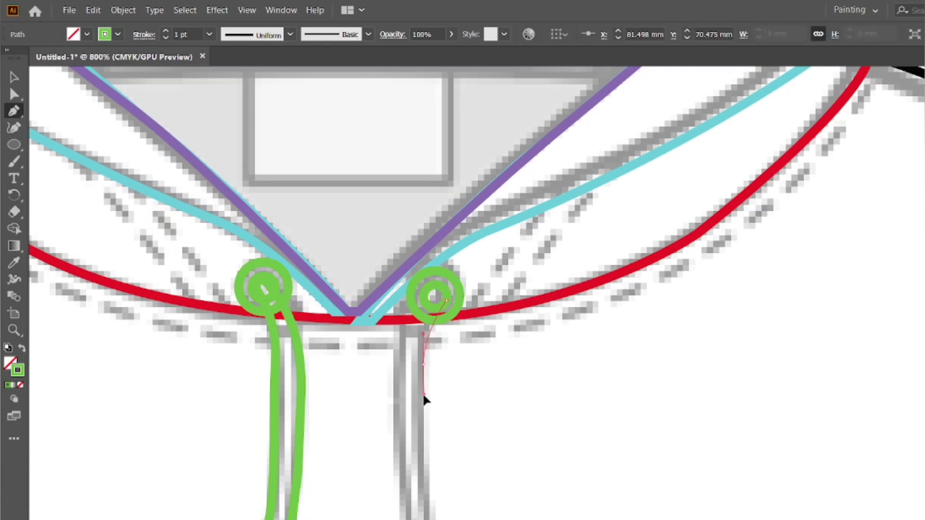
scroll(424, 398, down, 3)
click(432, 398)
alt+scroll(432, 428, down, 3)
alt+scroll(431, 427, up, 2)
drag(424, 428, 421, 470)
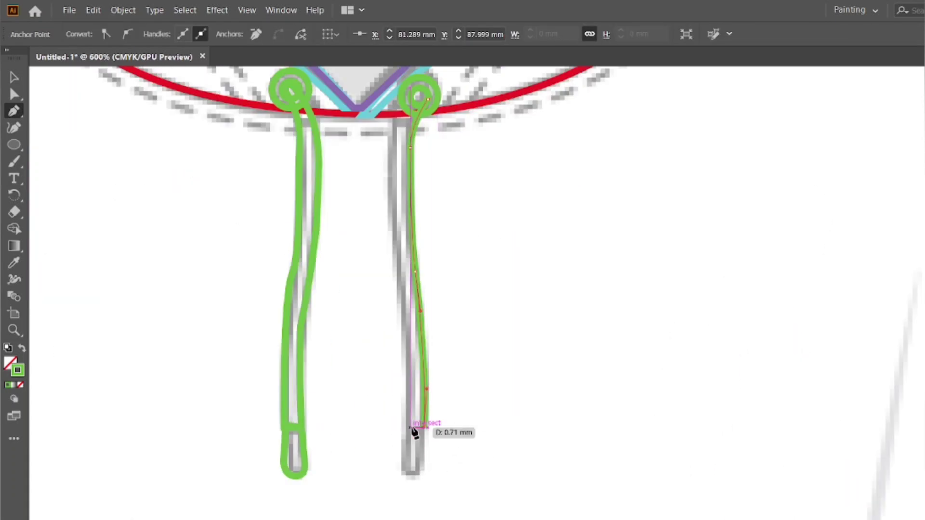
scroll(405, 241, up, 1)
click(419, 155)
alt+scroll(419, 155, up, 2)
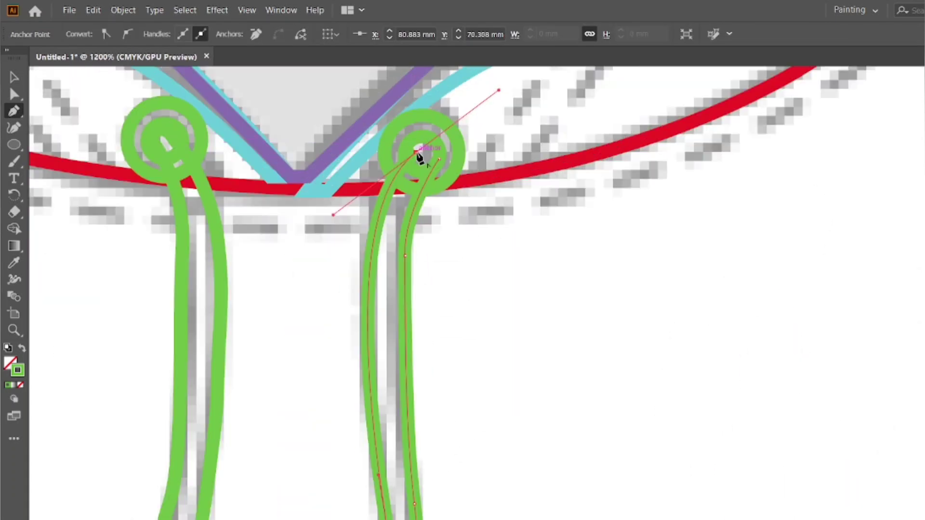
scroll(442, 155, down, 2)
key(v)
click(548, 361)
- Trace the right drawstring's rounded tip as a closed green shape and align its upper corners with the cord
scroll(412, 464, up, 2)
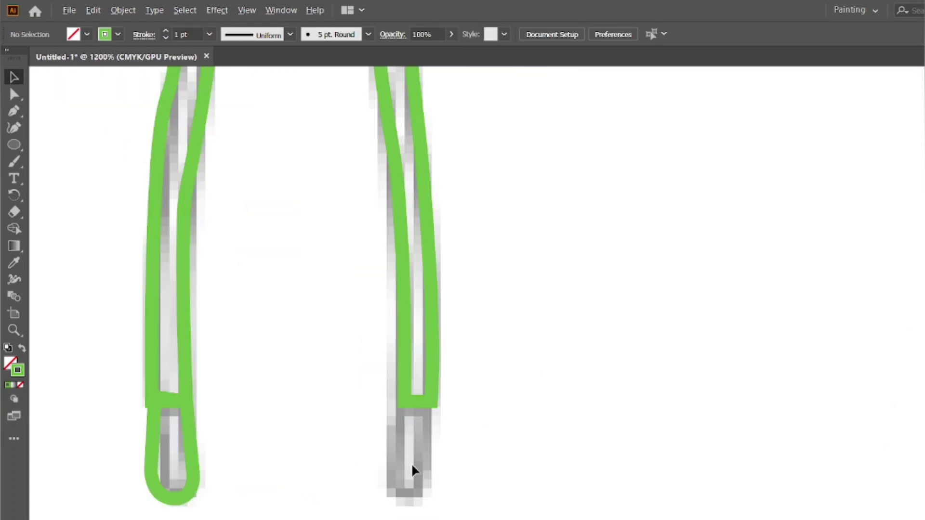
click(397, 401)
click(397, 470)
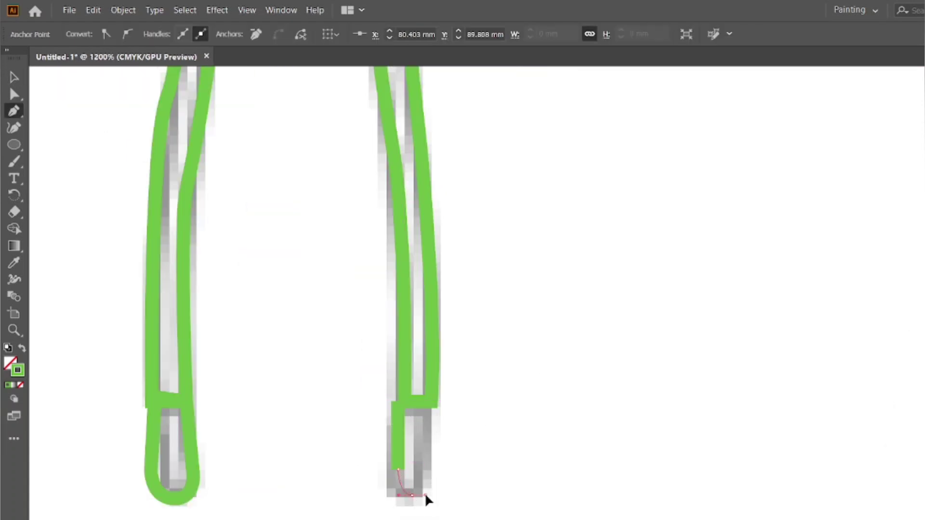
click(398, 403)
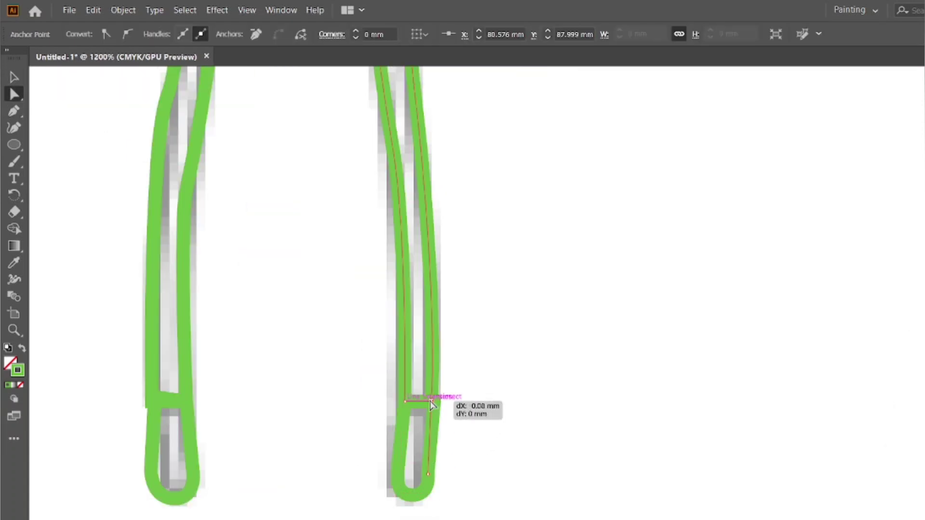
key(a)
key(ctrl+shift+a)
key(ctrl+1)
scroll(528, 366, down, 1)
scroll(528, 367, up, 1)
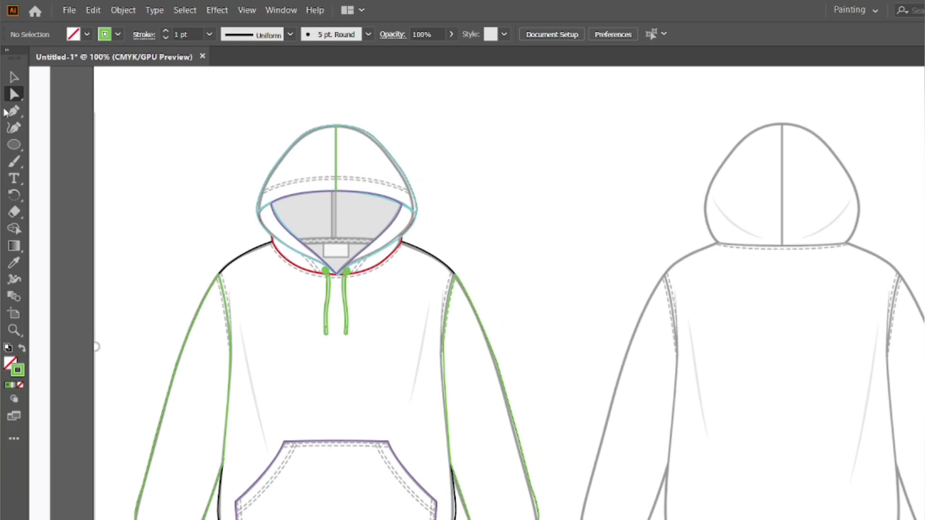
- Set the stroke colour to blue #464CBC
double_click(18, 371)
drag(732, 308, 732, 248)
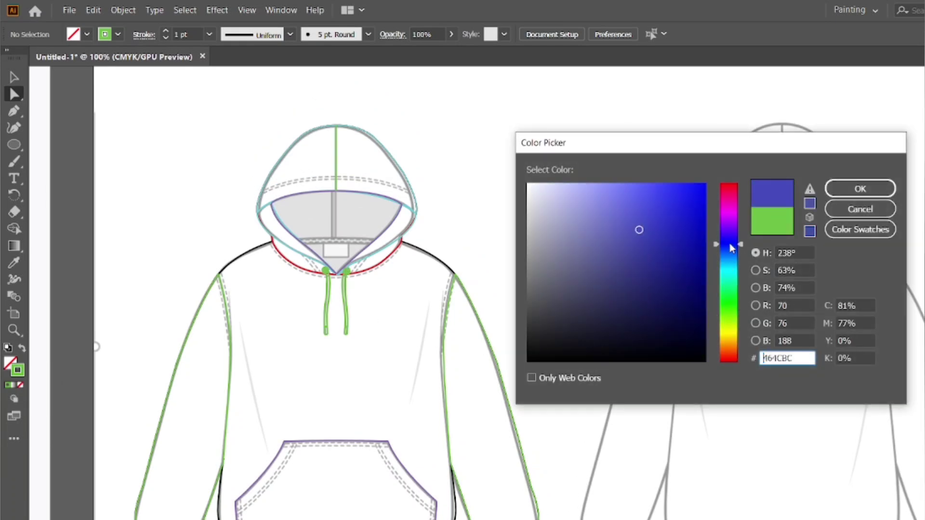
key(Return)
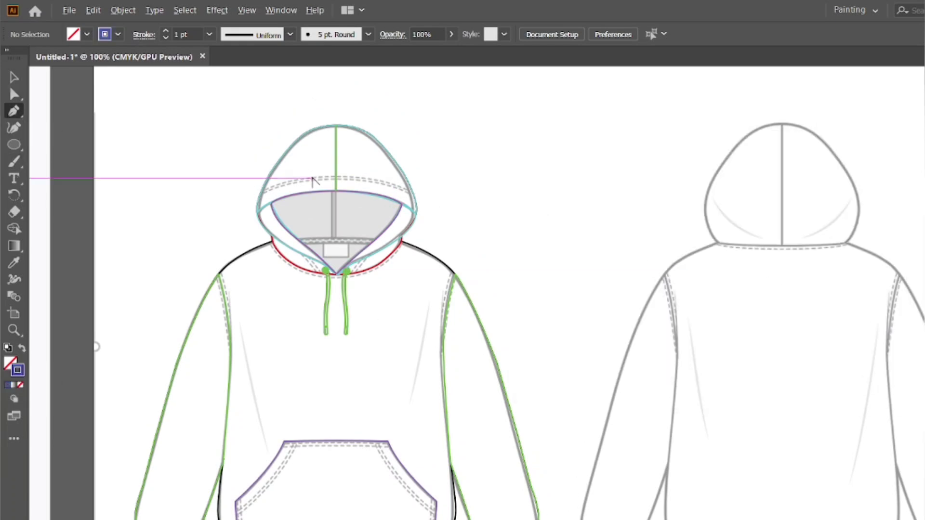
scroll(312, 178, up, 3)
click(155, 226)
drag(602, 225, 869, 330)
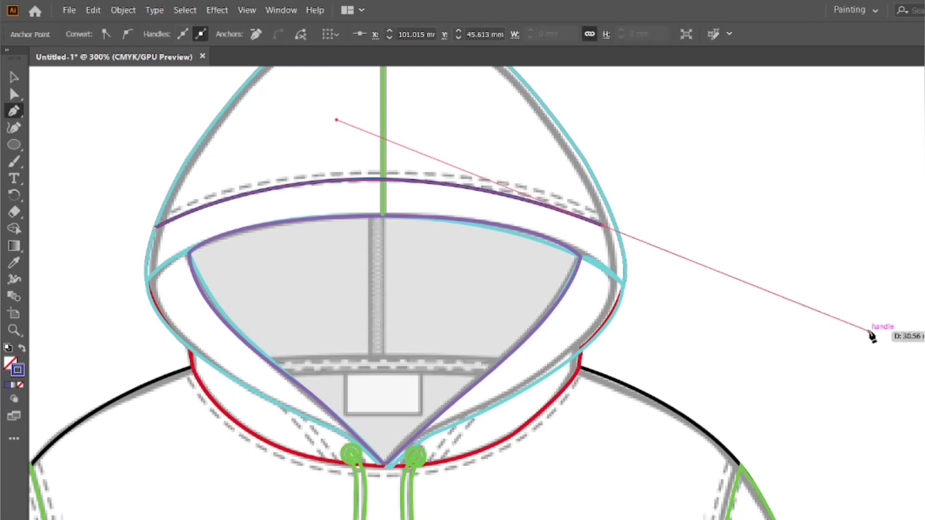
alt+scroll(427, 238, down, 4)
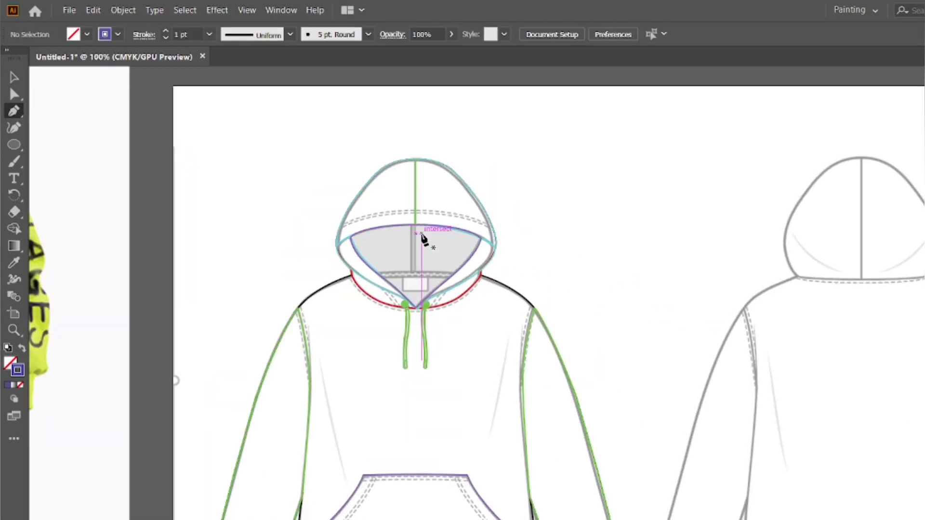
- Trace the inner neckband strip across the hood lining as a closed blue four-sided shape fitted to the lining's edges
scroll(422, 239, up, 4)
click(208, 252)
click(520, 252)
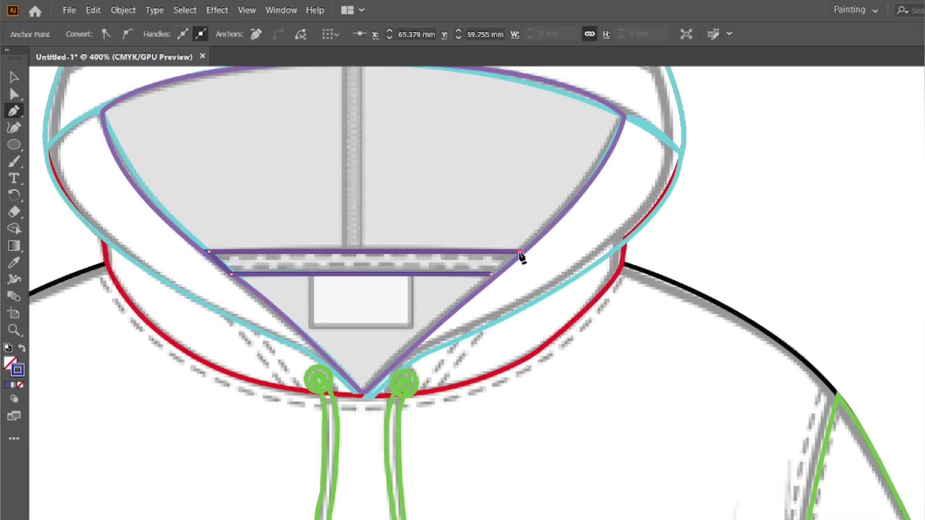
click(490, 274)
alt+scroll(491, 277, up, 1)
key(a)
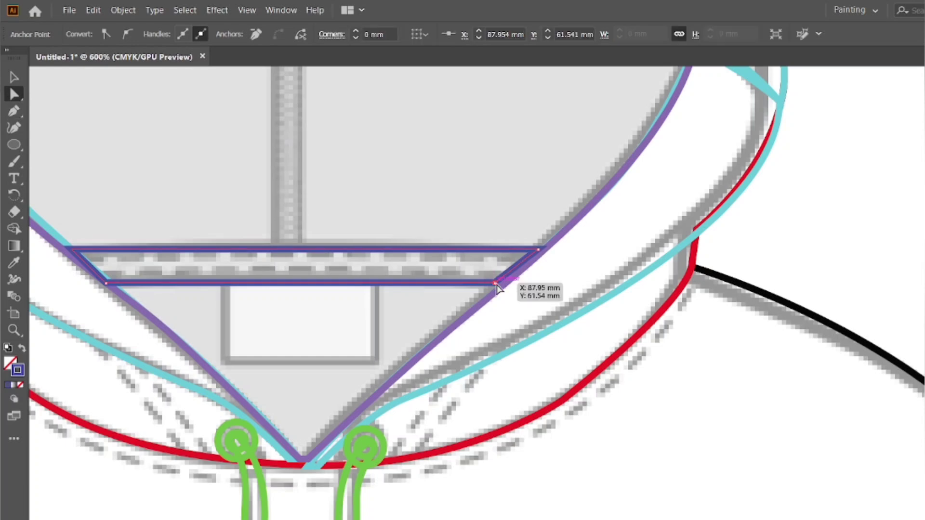
click(408, 298)
- Trace the neck label directly below the neckband strip as a closed blue rectangle
click(221, 284)
click(220, 365)
click(379, 364)
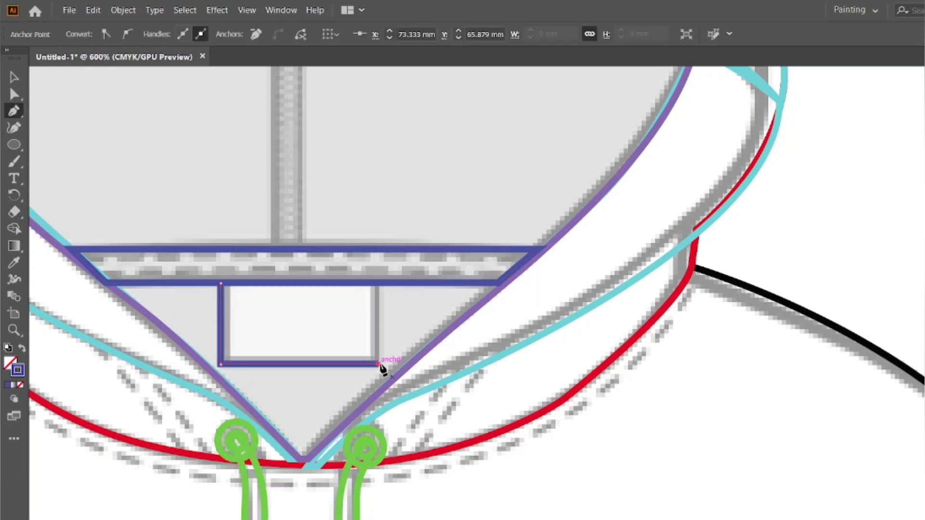
click(379, 285)
click(221, 284)
scroll(547, 272, down, 4)
key(v)
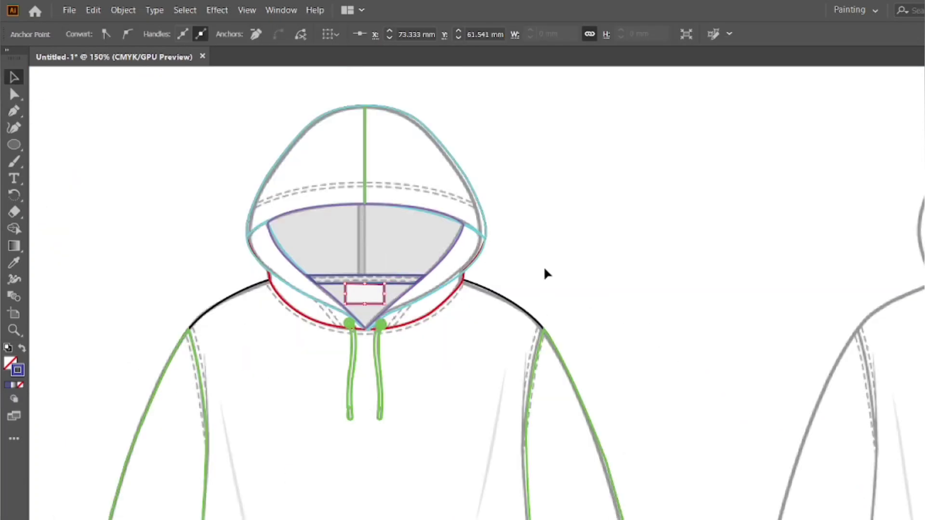
key(ctrl+shift+a)
- Draw two slightly curved blue fold lines over the sketched creases on the left and right of the front body
scroll(195, 393, down, 3)
alt+scroll(195, 393, up, 1)
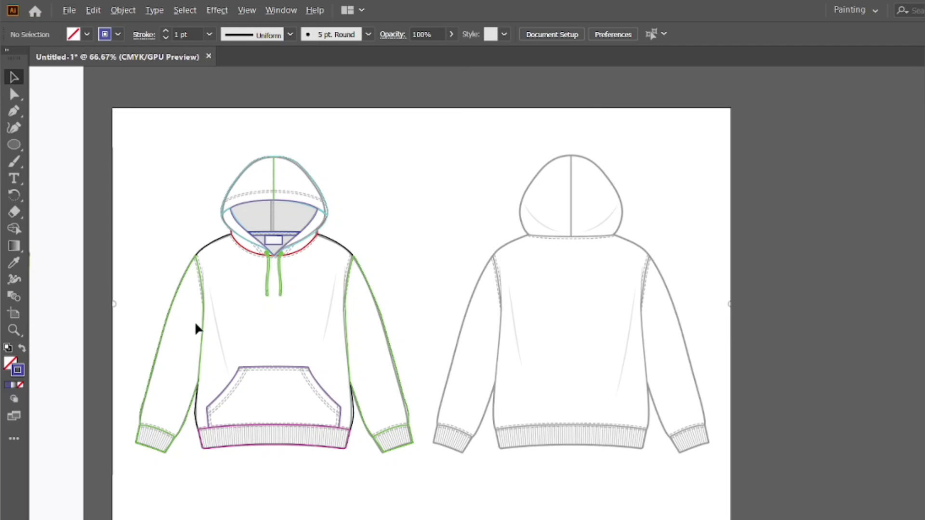
alt+scroll(197, 326, up, 1)
click(7, 108)
click(217, 274)
drag(242, 395, 253, 425)
click(407, 247)
drag(387, 345, 380, 373)
key(v)
shift+click(234, 357)
click(56, 122)
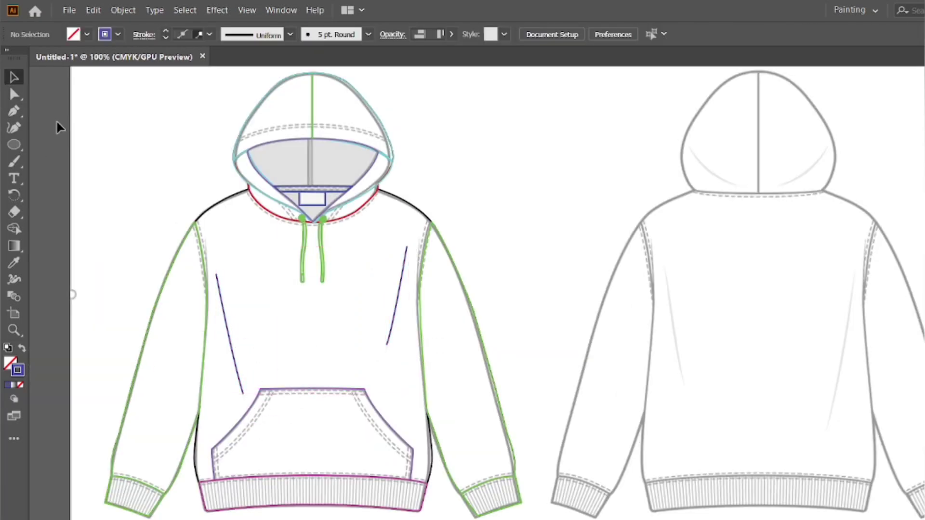
- Apply the width profile tapered at both ends to the two blue fold lines on the front body
click(232, 348)
click(290, 34)
click(247, 78)
click(399, 289)
click(290, 34)
click(248, 79)
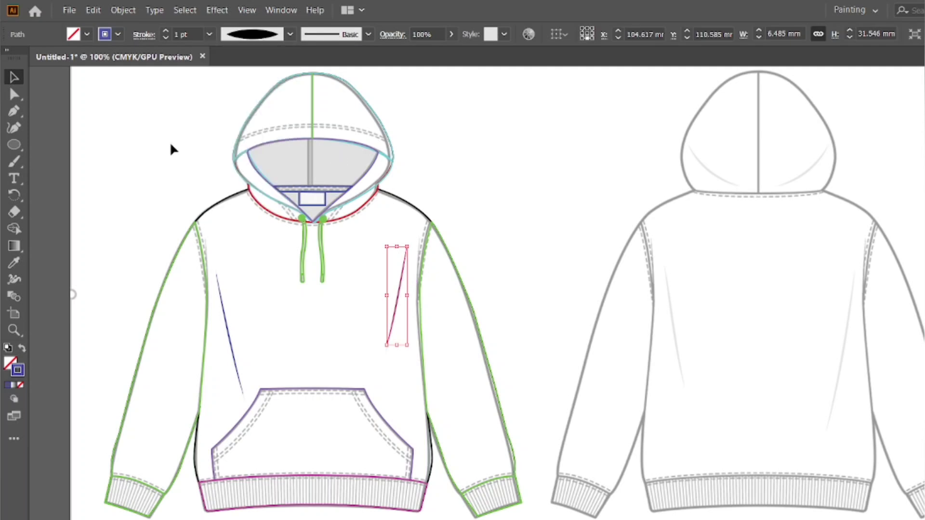
click(169, 142)
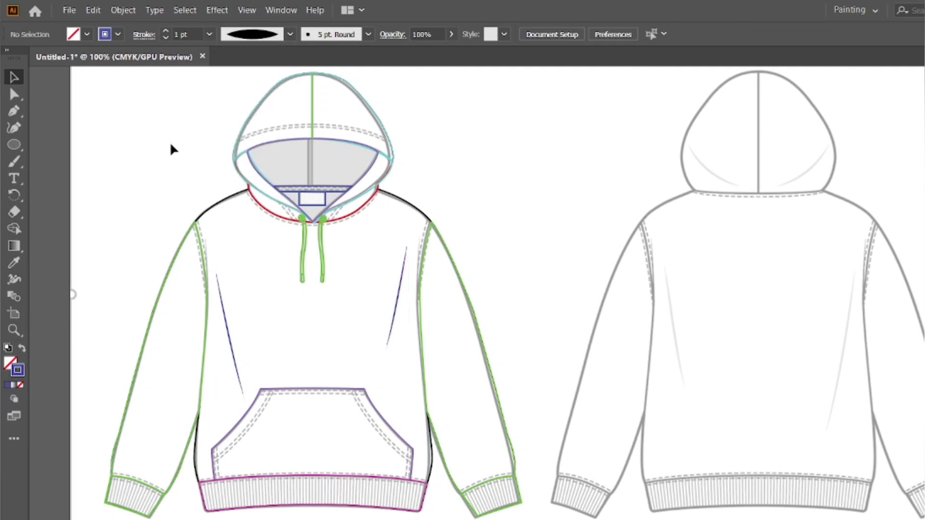
- Draw a blue curve along the upper stitch line above the hood opening and copy it onto the lower stitch line
key(p)
scroll(217, 212, up, 3)
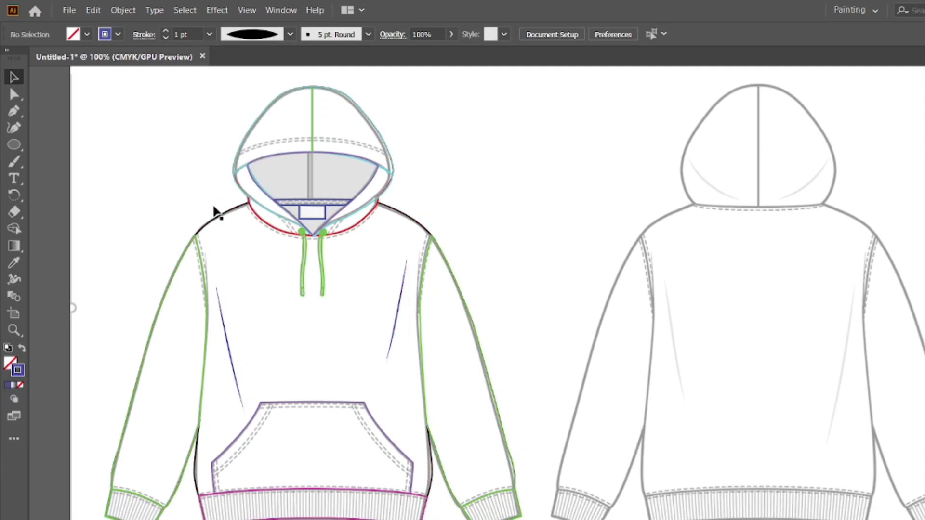
click(188, 207)
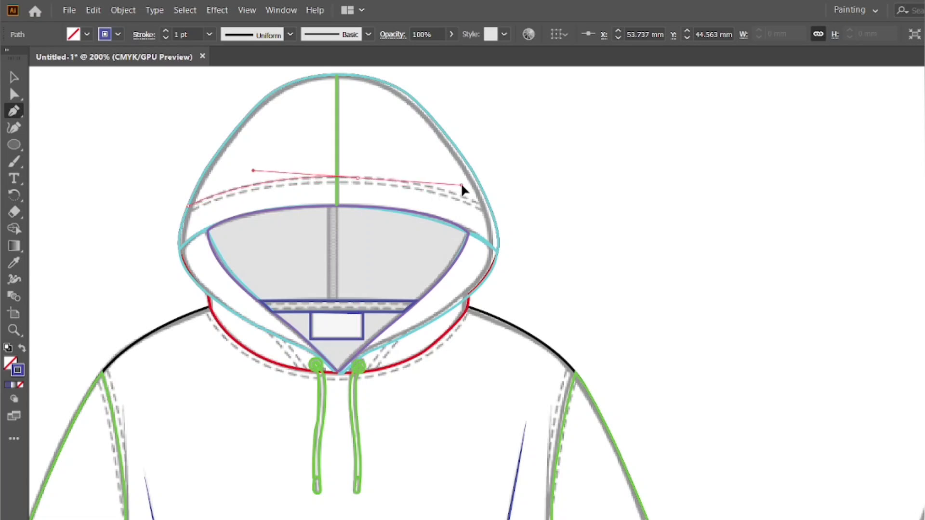
drag(461, 183, 461, 185)
click(490, 209)
key(ctrl)
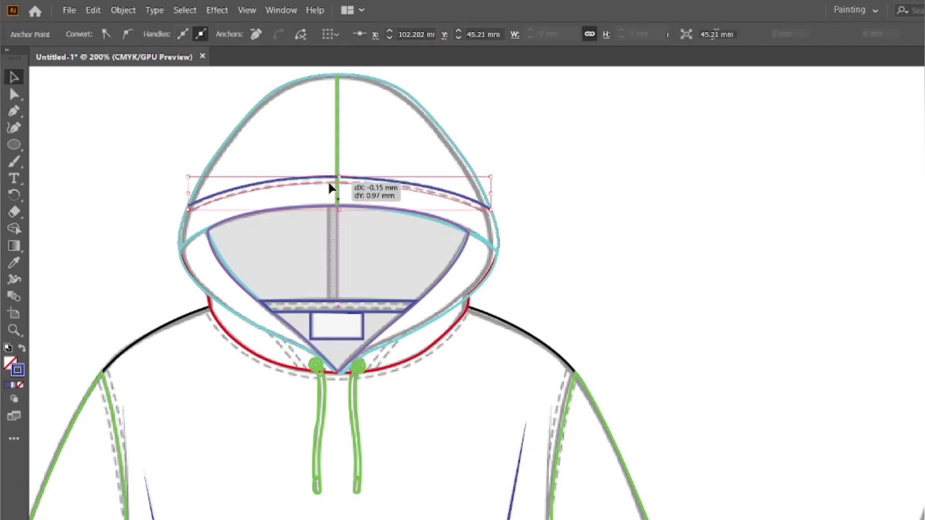
drag(329, 183, 329, 183)
- Make both blue stitch curves above the hood opening dashed lines with 3 pt dashes
click(178, 175)
click(265, 189)
click(143, 34)
click(9, 131)
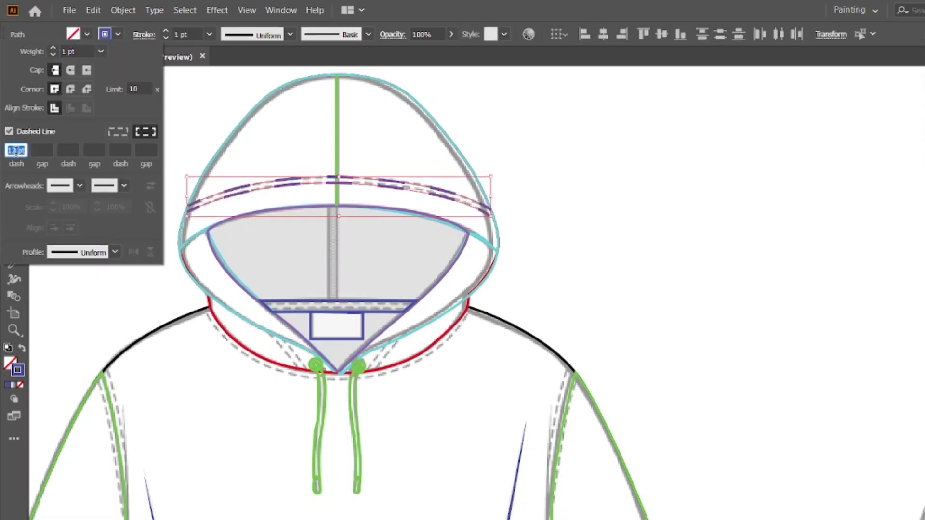
text(3)
click(184, 127)
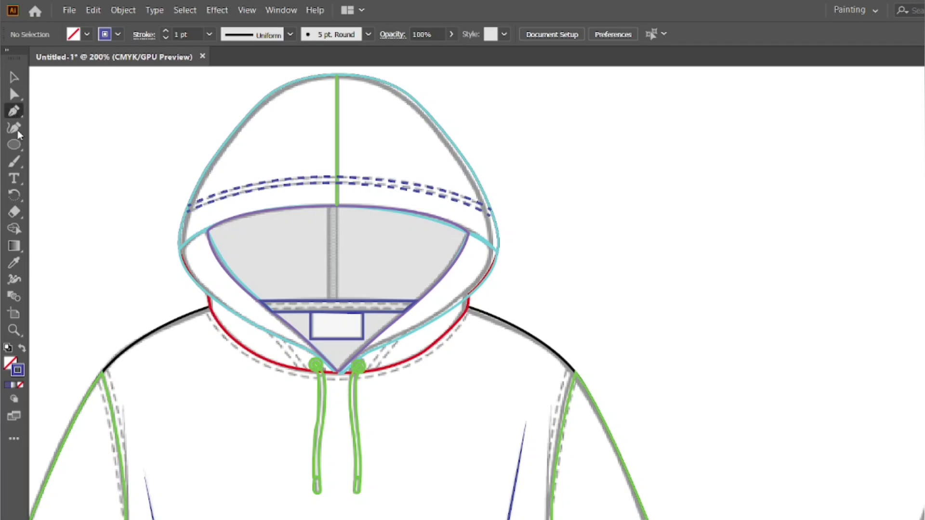
- Draw a dashed blue stitch curve just below the red neckline, from the left shoulder seam to the right one
click(205, 314)
drag(336, 377, 434, 377)
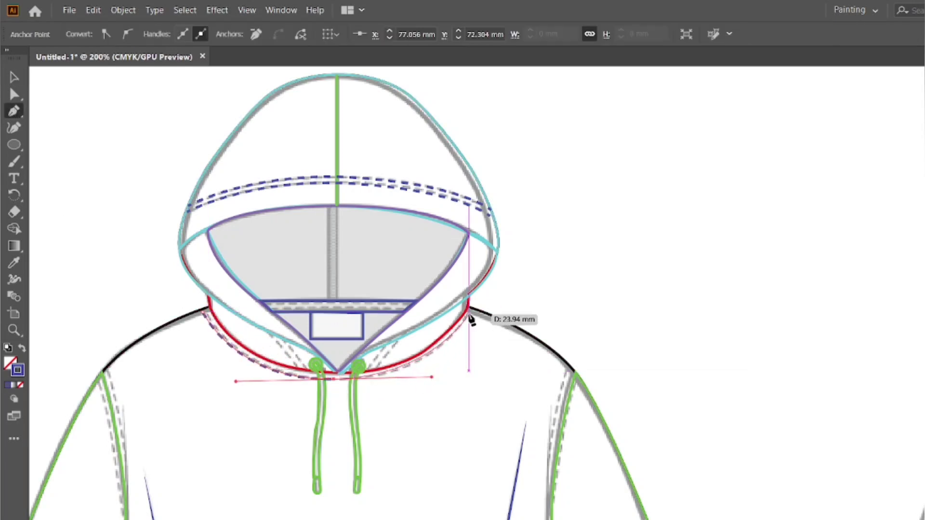
drag(483, 295, 484, 295)
key(v)
- Group both green drawstrings together with their eyelets and end tips
drag(281, 459, 383, 407)
scroll(301, 376, up, 2)
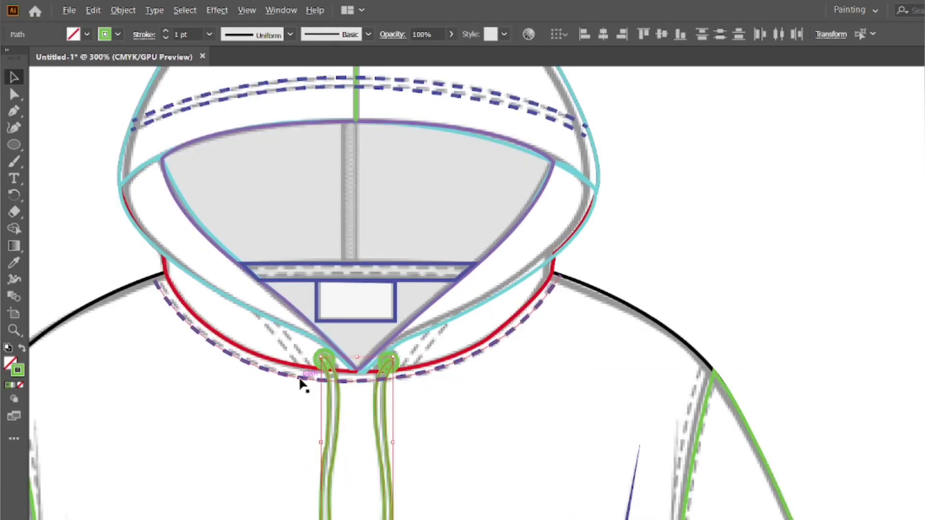
shift+click(327, 355)
shift+click(407, 351)
scroll(407, 352, down, 2)
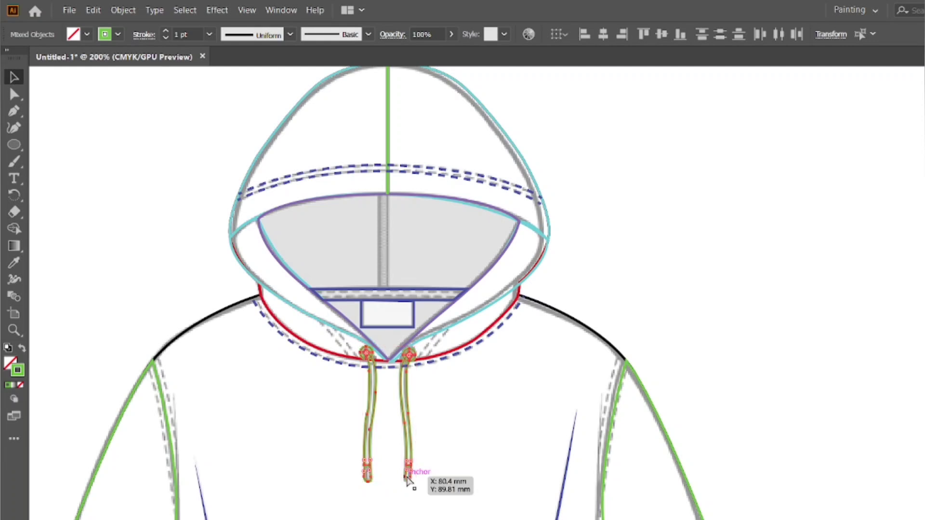
key(ctrl+g)
click(393, 436)
- Draw two short dashed blue stitch lines on each side of the neck opening, between the hood edge and the red neckline
scroll(369, 373, up, 2)
key(p)
click(299, 322)
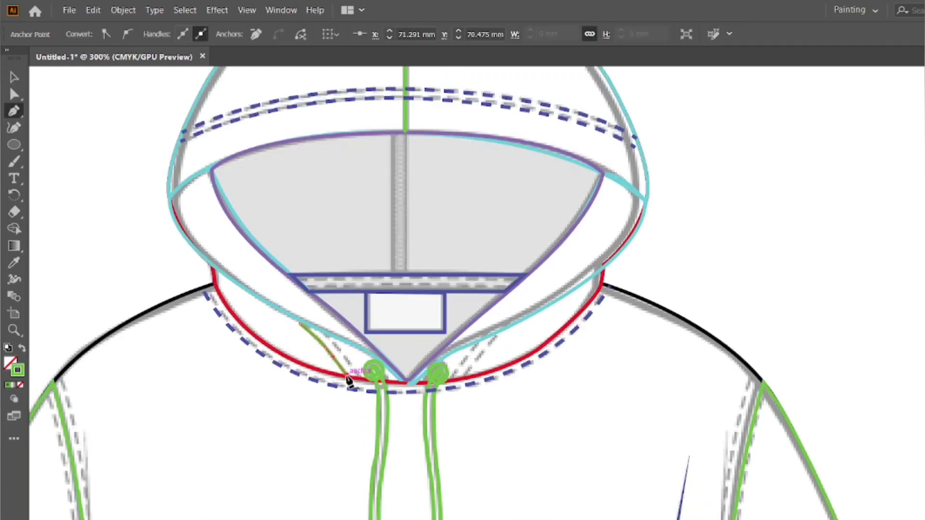
drag(368, 388, 369, 398)
click(497, 336)
click(464, 378)
key(Escape)
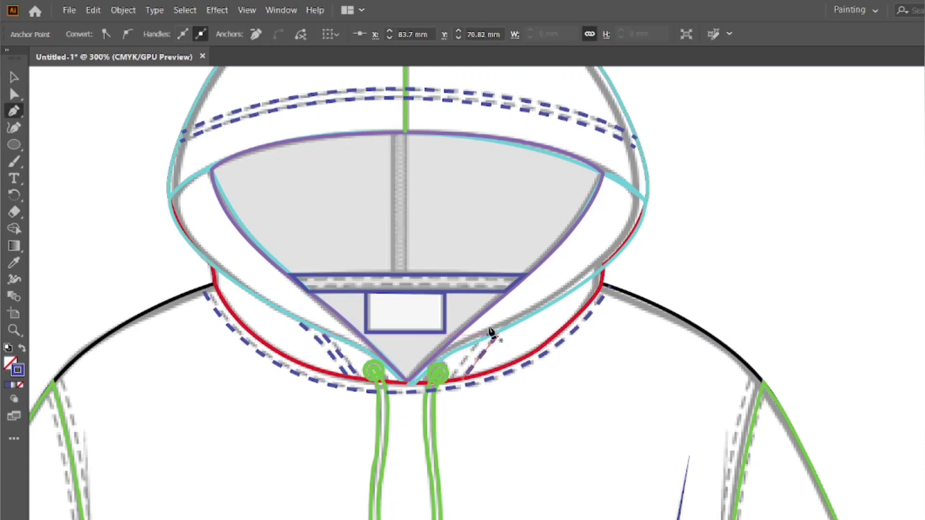
click(477, 341)
click(450, 381)
key(v)
click(476, 245)
- Draw two dashed blue stitch curves along the left armhole seam, one on each side of the green sleeve line
scroll(476, 245, down, 3)
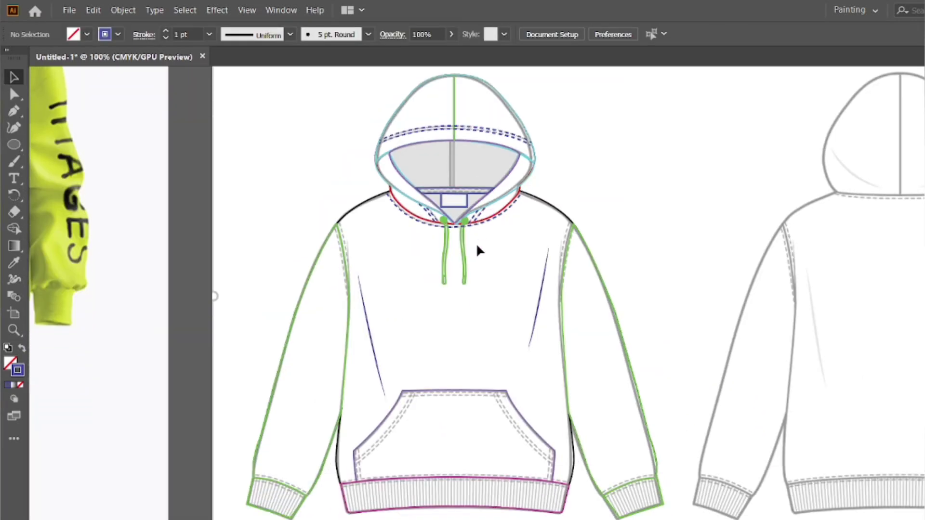
key(p)
scroll(334, 261, up, 3)
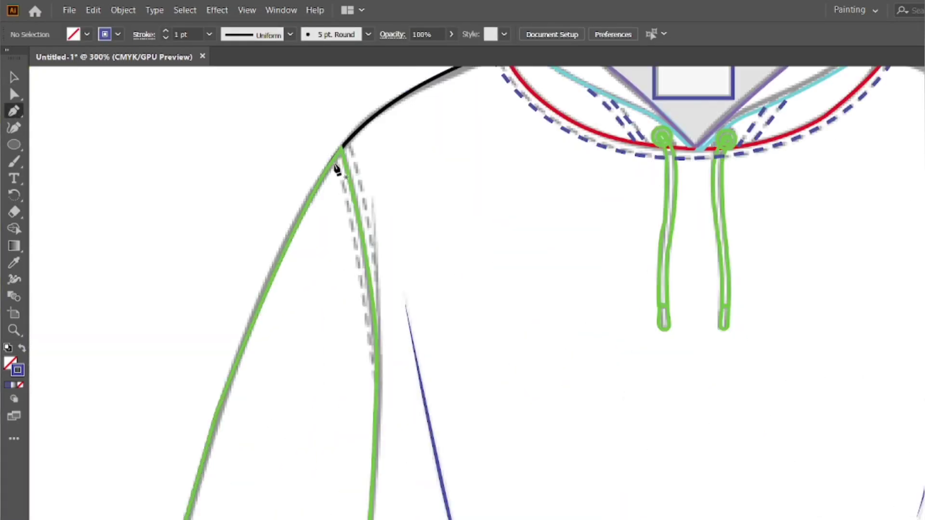
click(332, 162)
drag(376, 389, 390, 519)
key(v)
key(p)
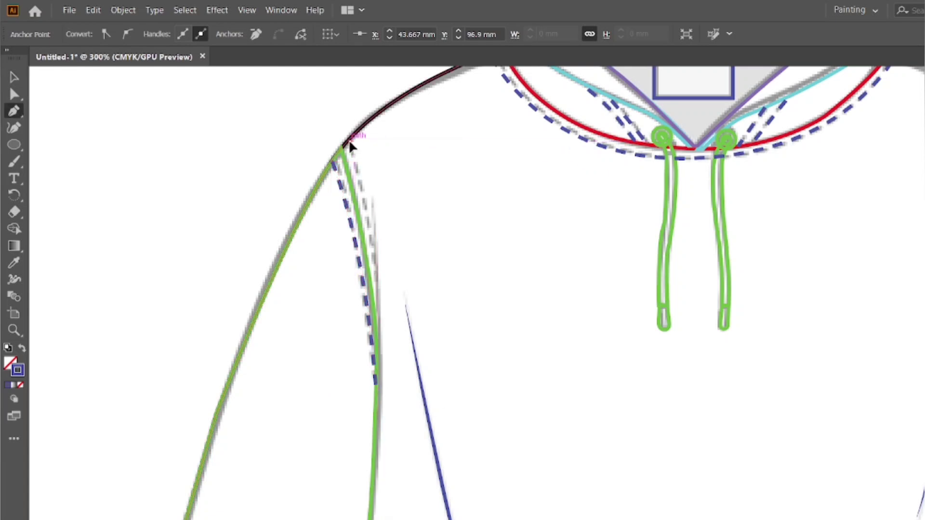
click(351, 141)
drag(377, 305, 376, 373)
key(v)
click(210, 208)
- Draw two dashed blue stitch curves along the right armhole seam, one on each side of the green sleeve line
scroll(210, 208, down, 3)
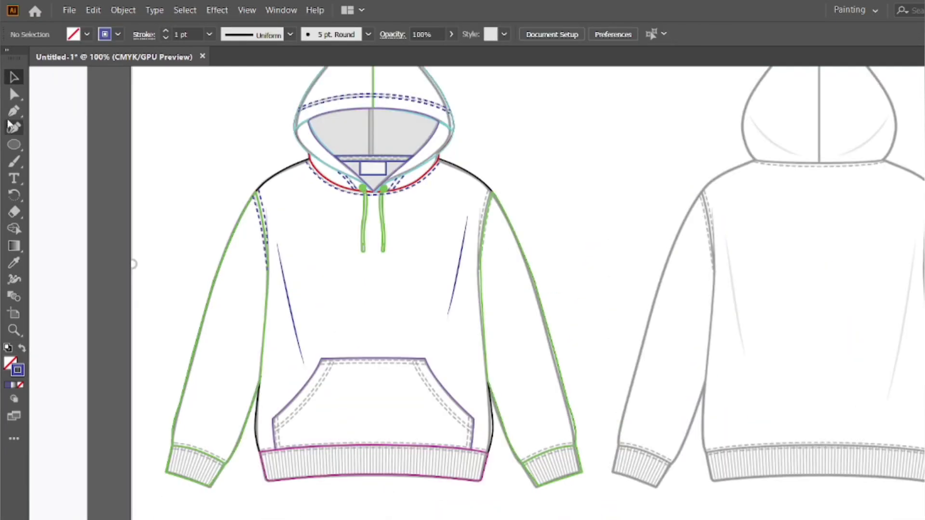
key(p)
scroll(484, 212, up, 3)
click(501, 141)
drag(497, 413, 498, 487)
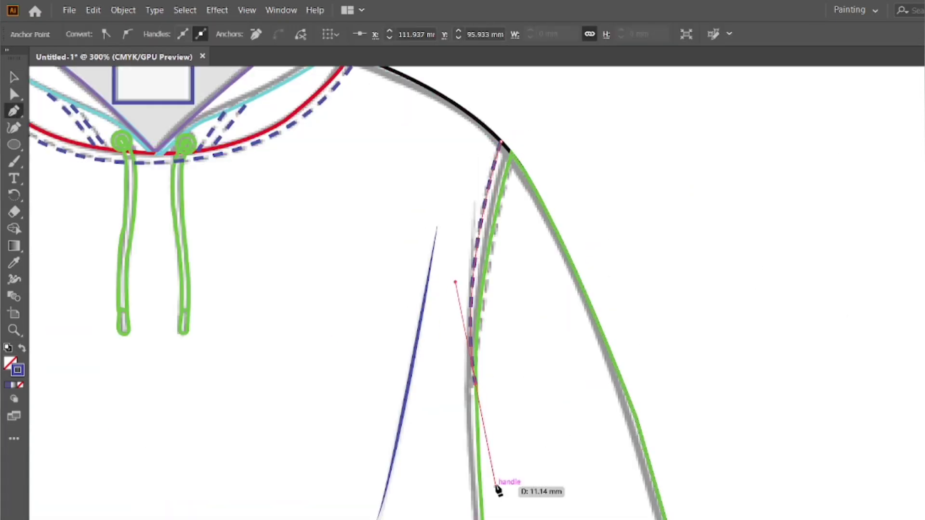
click(517, 165)
drag(473, 397, 466, 450)
key(ctrl+z)
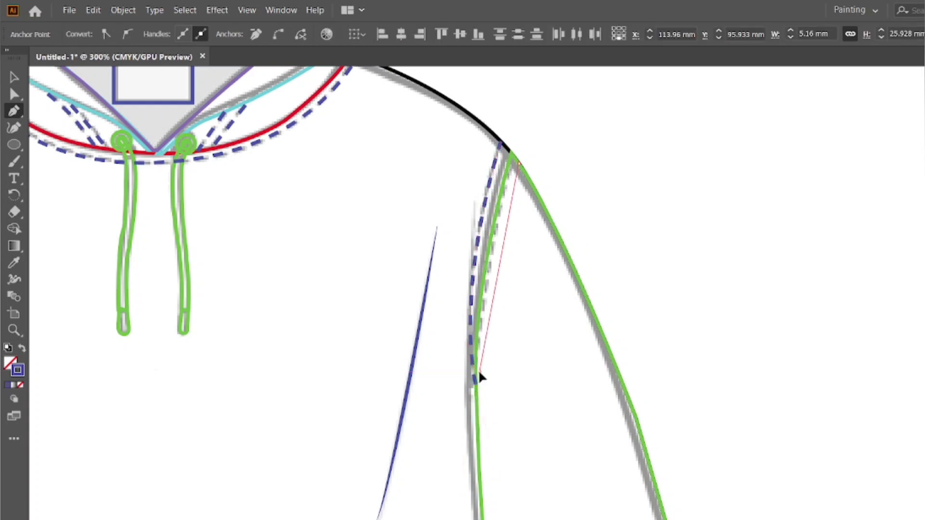
drag(477, 381, 471, 506)
key(v)
click(654, 329)
- Draw dashed blue stitch curves just above and below the left cuff seam
scroll(453, 359, down, 3)
scroll(451, 357, down, 2)
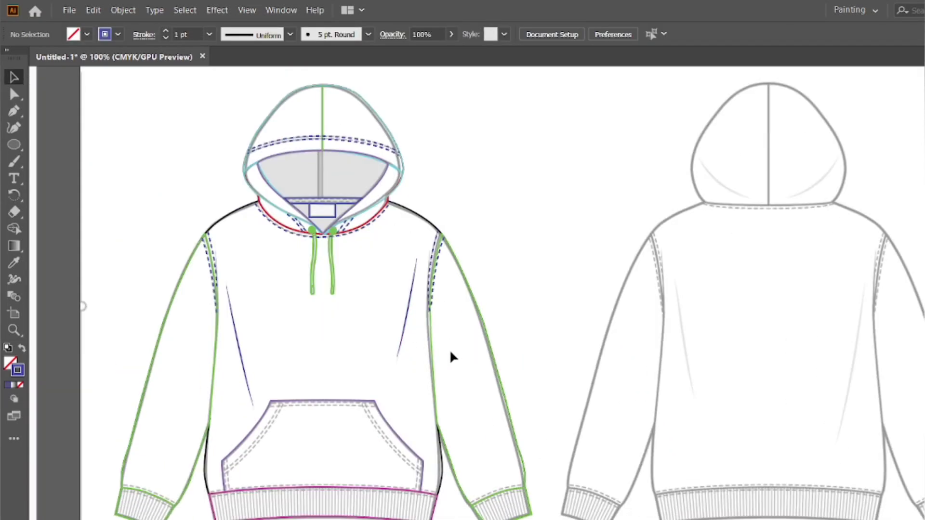
scroll(123, 483, up, 4)
click(116, 400)
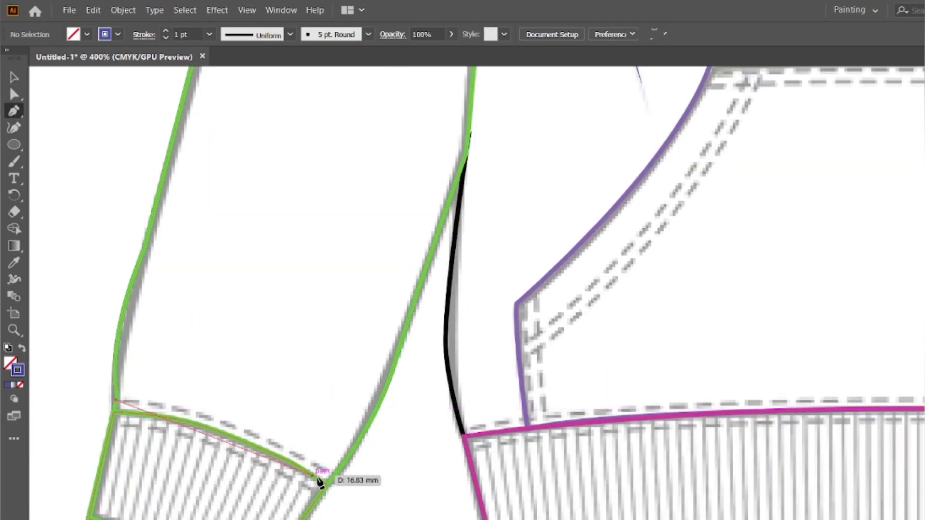
drag(330, 474, 399, 519)
key(v)
key(p)
click(113, 425)
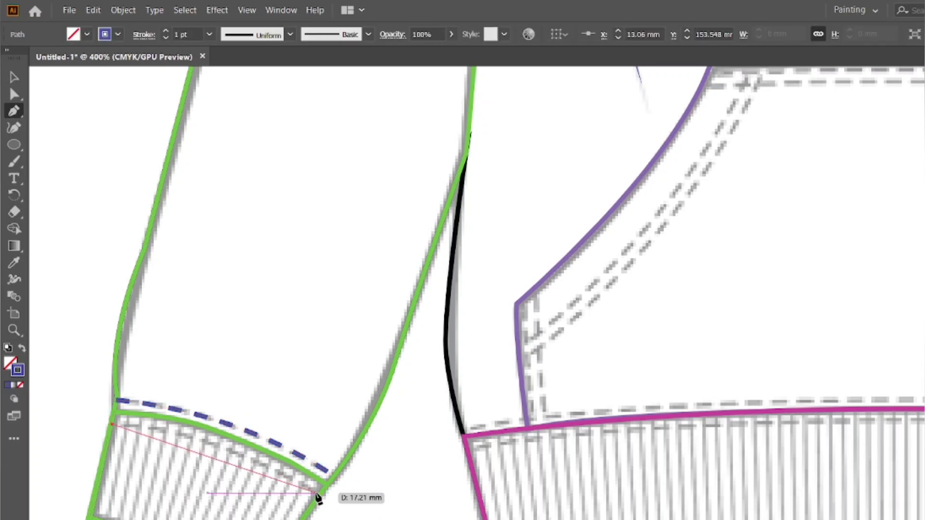
drag(316, 492, 360, 519)
key(v)
click(190, 346)
- Draw dashed blue stitch curves just above and below the right cuff seam
scroll(190, 346, down, 2)
scroll(189, 345, down, 3)
key(p)
scroll(578, 413, up, 4)
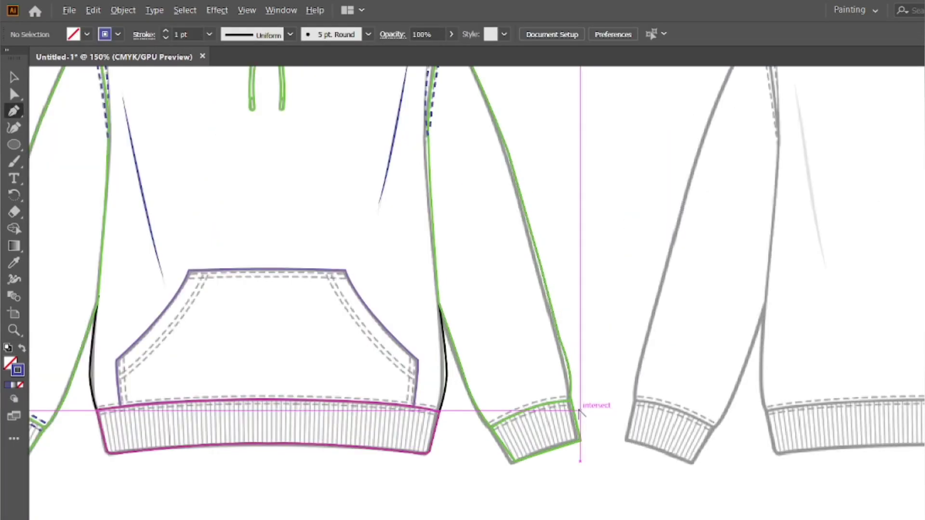
click(335, 447)
drag(555, 377, 675, 381)
key(v)
key(p)
click(350, 466)
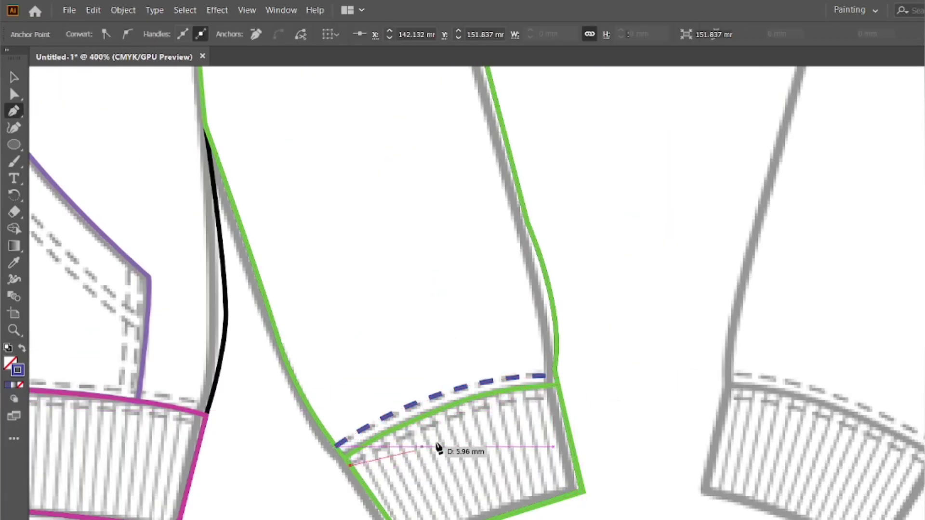
drag(560, 399, 653, 407)
key(v)
click(654, 409)
- Draw dashed blue stitch curves just above and below the upper edge of the magenta hem band, across the full body width
scroll(466, 406, down, 4)
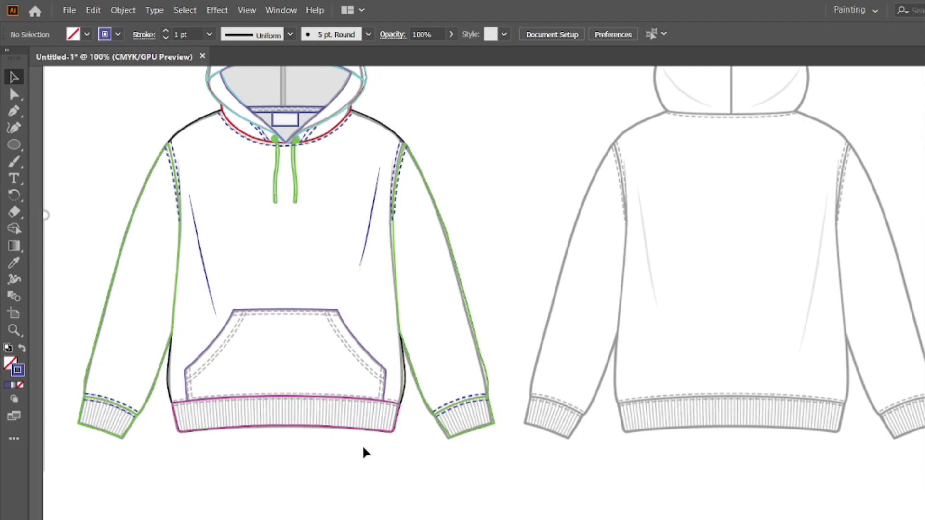
scroll(370, 440, up, 3)
scroll(366, 434, left, 4)
scroll(328, 390, up, 2)
click(14, 112)
scroll(150, 380, up, 2)
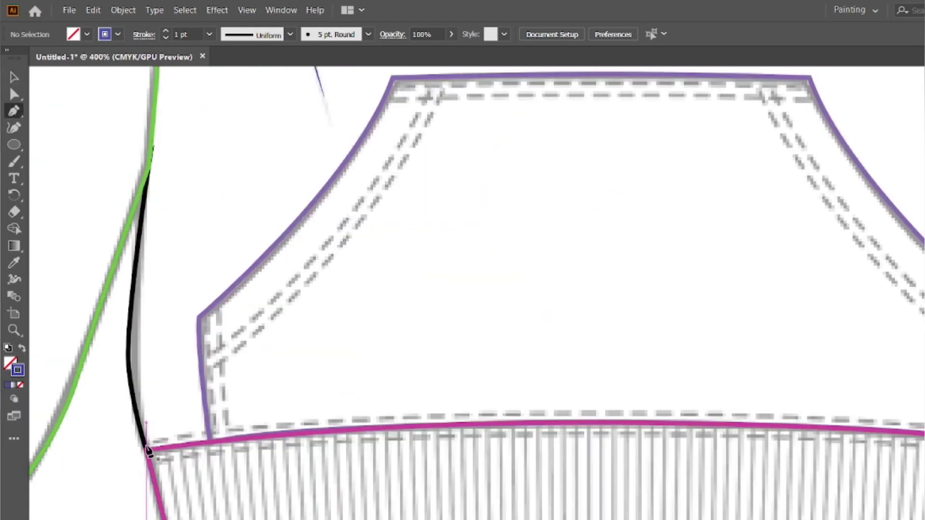
click(148, 449)
scroll(147, 449, down, 1)
drag(836, 440, 923, 454)
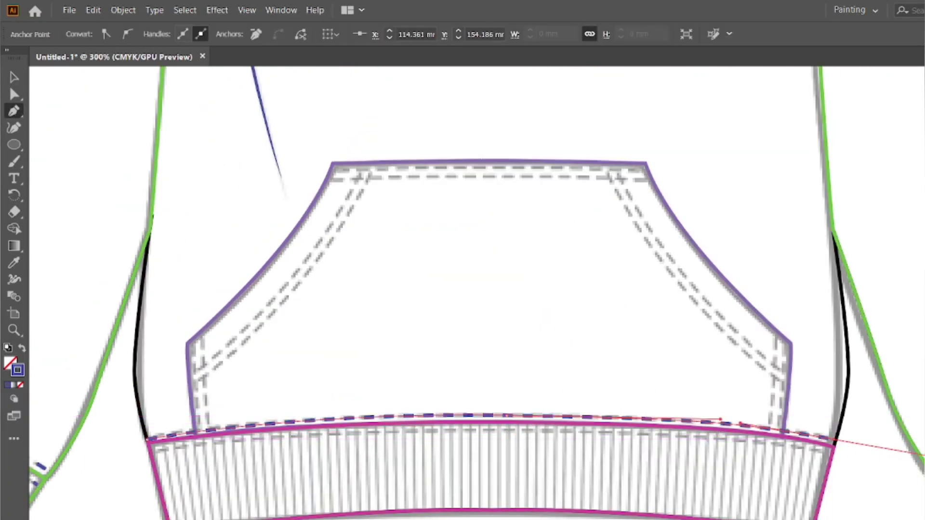
drag(148, 450, 749, 437)
click(832, 454)
key(v)
click(543, 370)
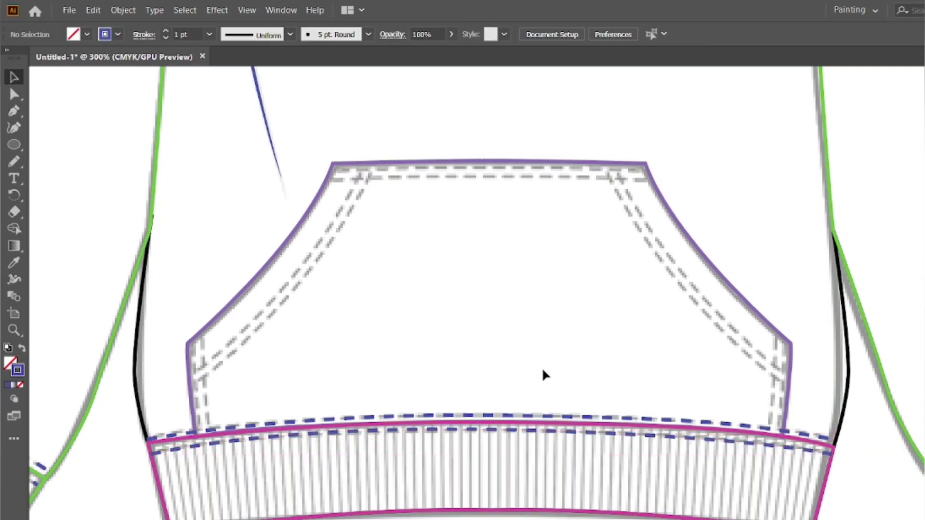
- Draw two horizontal dashed blue stitch lines just under the upper edge of the kangaroo pocket
scroll(543, 370, down, 3)
scroll(543, 370, up, 2)
scroll(544, 373, up, 1)
drag(580, 336, 489, 332)
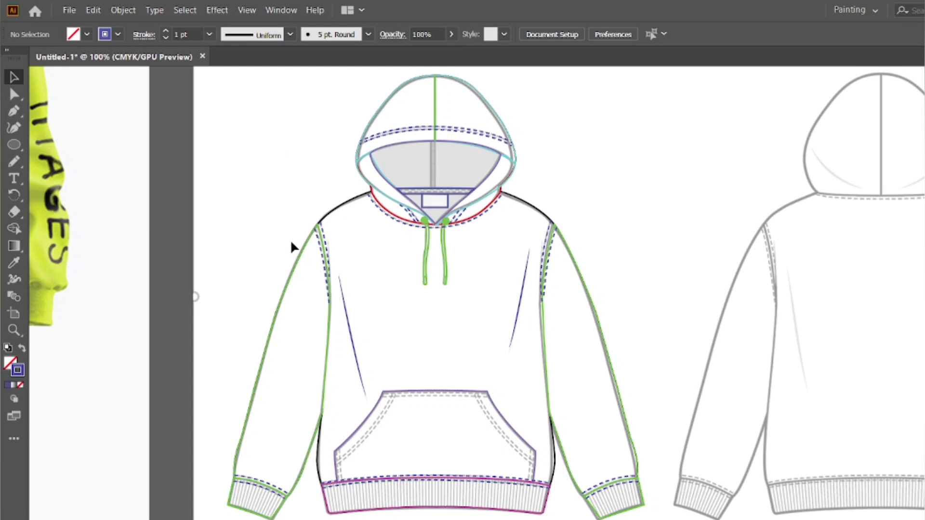
key(p)
scroll(347, 458, up, 3)
click(453, 266)
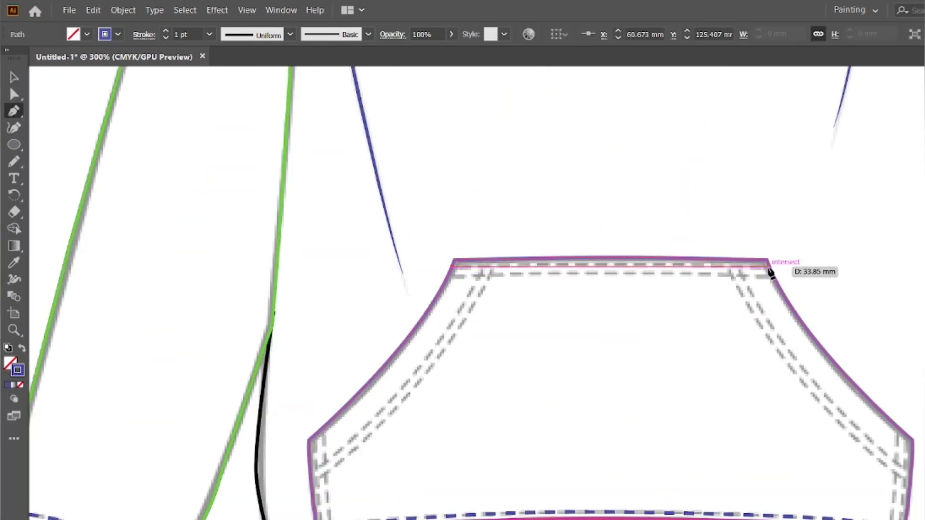
click(769, 266)
key(v)
key(p)
click(448, 276)
click(773, 276)
key(v)
- Draw two dashed blue stitch curves parallel to the left slanted opening of the kangaroo pocket
key(p)
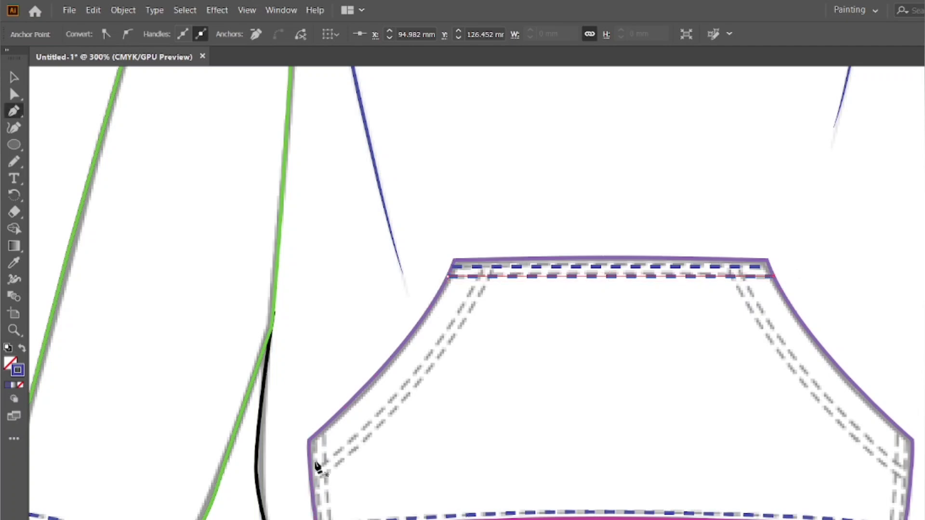
click(316, 465)
drag(486, 260, 538, 132)
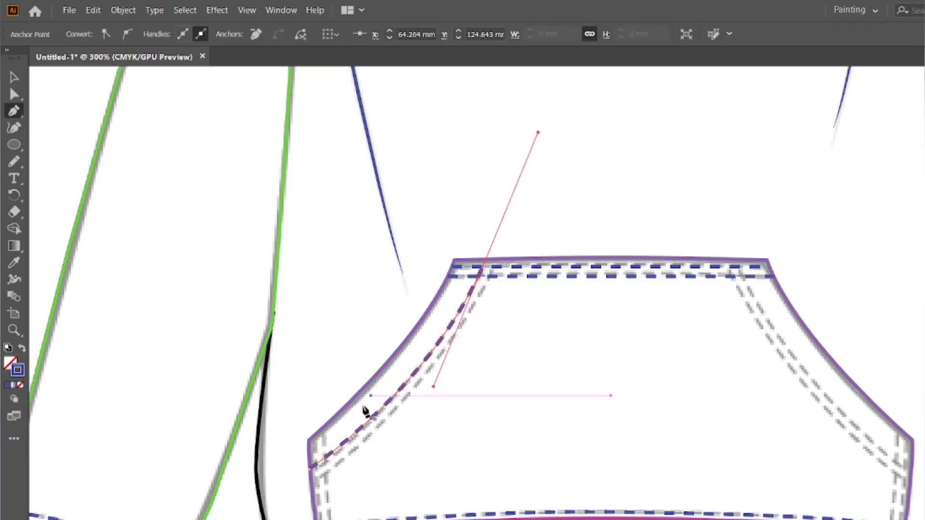
key(v)
key(p)
click(310, 481)
drag(499, 259, 551, 125)
key(v)
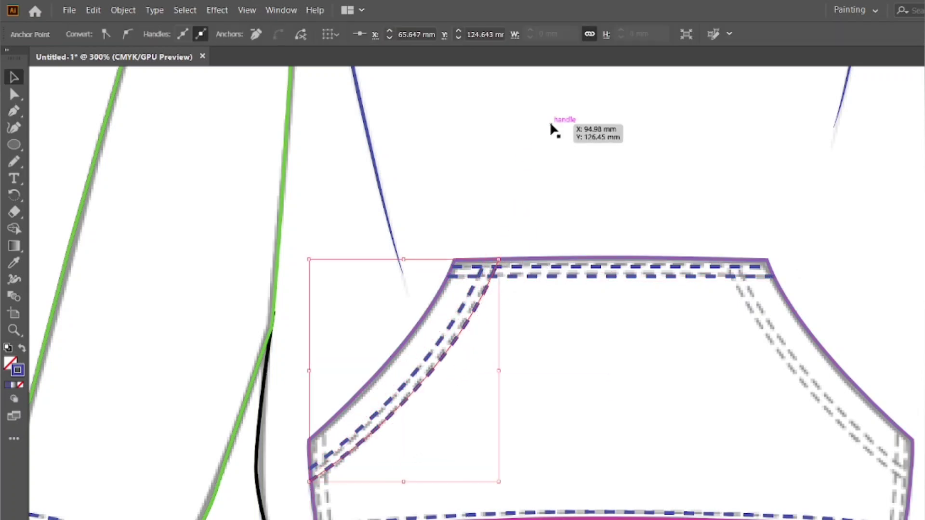
- Draw two short dashed blue stitch lines down the left side edge of the kangaroo pocket to the hem
key(p)
scroll(337, 411, down, 2)
click(315, 382)
mouse_move(323, 476)
mouse_down()
mouse_move(326, 500)
mouse_move(335, 485)
mouse_move(335, 494)
mouse_up()
click(324, 375)
key(v)
click(525, 356)
- Draw two dashed blue stitch curves parallel to the right slanted opening of the kangaroo pocket
drag(525, 356, 308, 360)
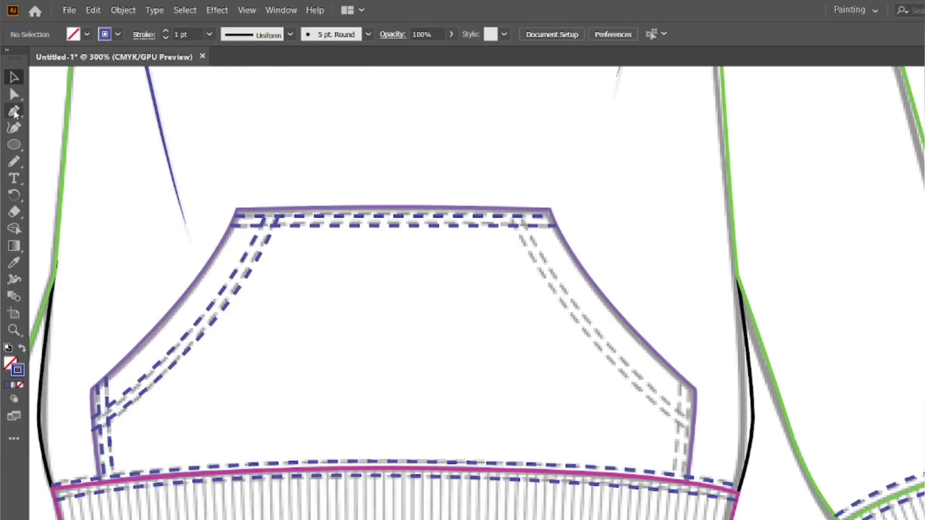
click(520, 214)
drag(689, 413, 826, 506)
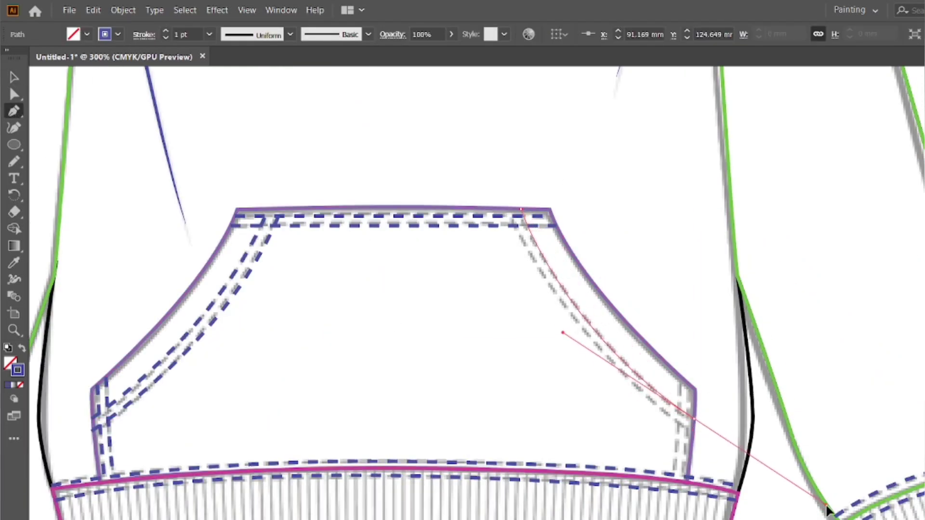
click(508, 211)
drag(690, 428, 822, 517)
key(Escape)
- Draw two short dashed blue stitch lines down the right side edge of the kangaroo pocket to the hem
click(681, 377)
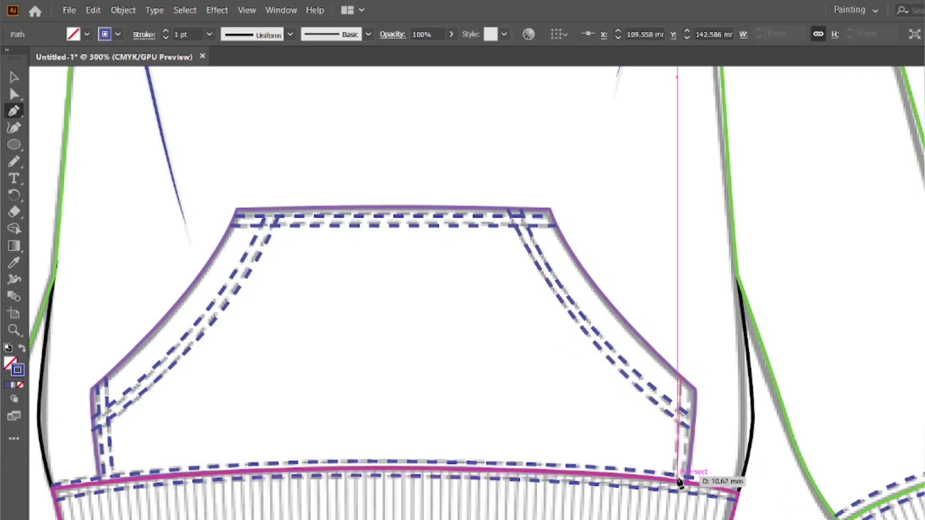
click(676, 478)
key(Escape)
click(690, 386)
click(682, 480)
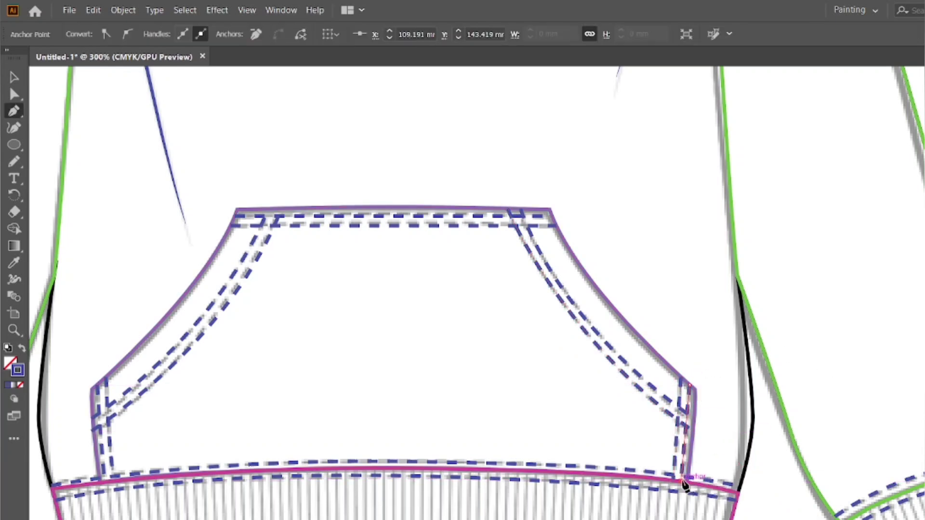
click(710, 303)
- Draw a small rectangle beside the hood as a swatch and fill it with the grey sampled from the hood interior
scroll(616, 240, down, 3)
scroll(616, 241, up, 10)
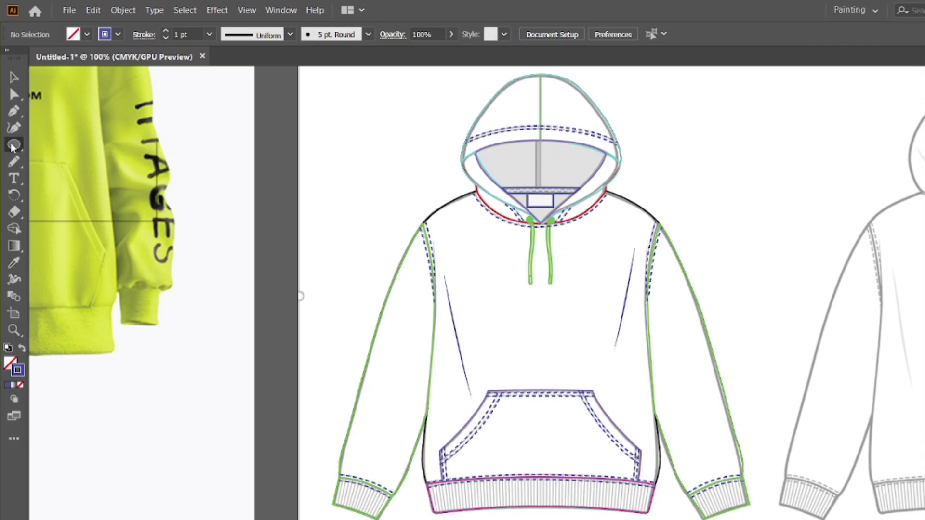
drag(333, 145, 371, 193)
key(i)
click(504, 161)
key(v)
click(396, 252)
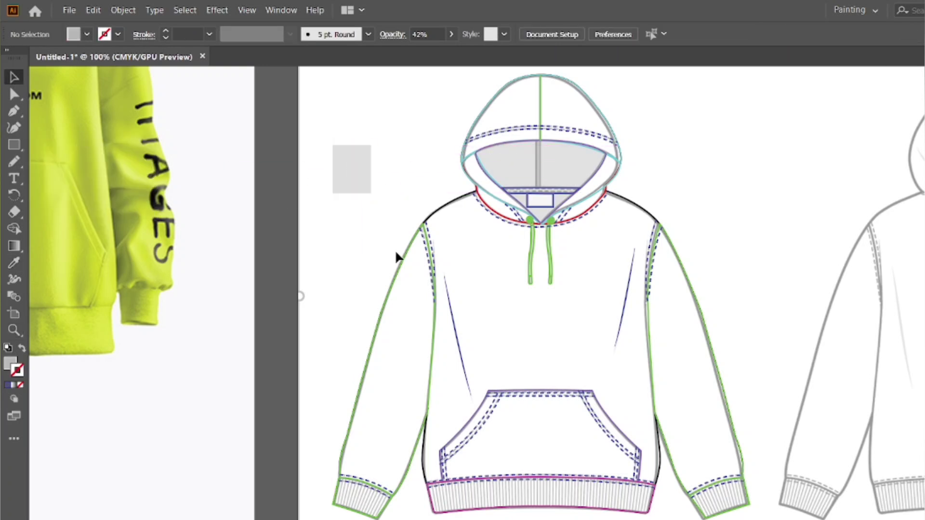
- Copy the grey swatch rectangle directly above the original and give the copy a new grey fill
key(space)
drag(387, 247, 272, 261)
scroll(236, 259, down, 1)
drag(270, 183, 246, 193)
click(207, 216)
drag(207, 216, 208, 177)
double_click(10, 363)
click(530, 246)
click(870, 195)
click(477, 198)
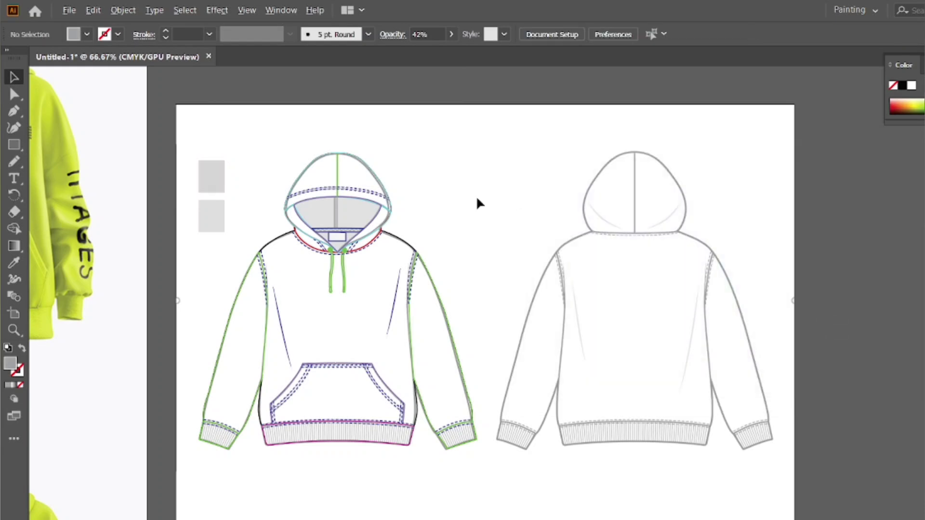
scroll(477, 198, up, 1)
scroll(546, 206, down, 1)
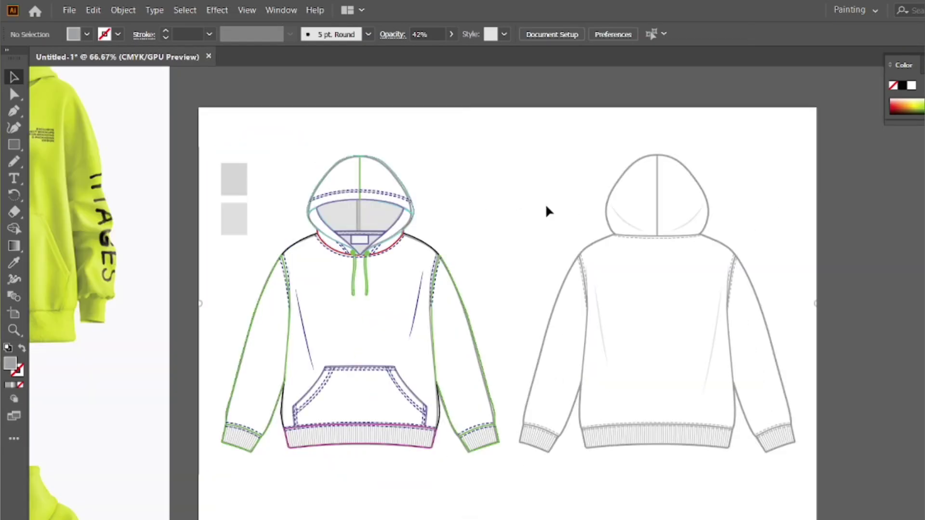
click(329, 196)
click(185, 10)
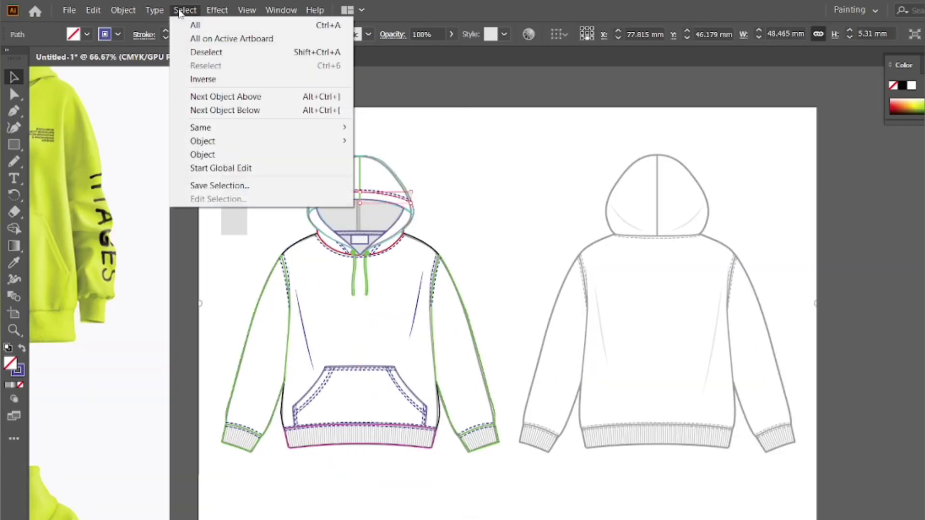
click(272, 224)
- Copy the fill colour code of the upper grey swatch rectangle
click(233, 179)
double_click(14, 364)
key(ctrl+c)
click(860, 189)
- Select all blue stitch and detail lines sharing the hood stitch's stroke colour and set their stroke to the copied grey code
drag(17, 95, 68, 114)
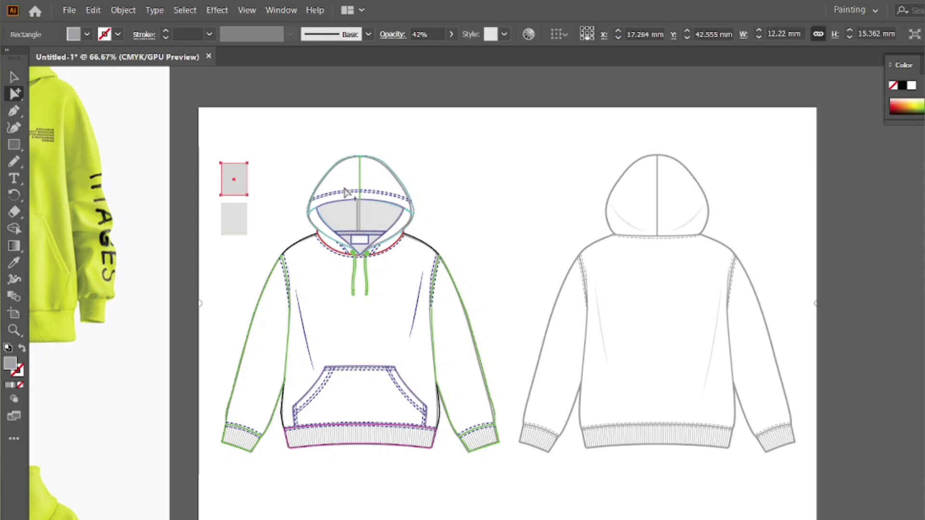
click(345, 191)
click(187, 10)
click(409, 173)
double_click(18, 370)
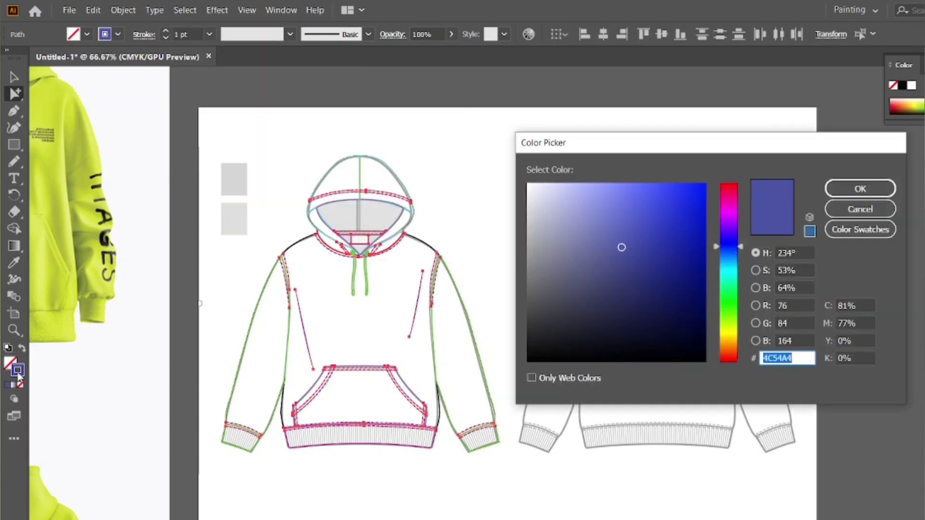
click(860, 189)
click(520, 199)
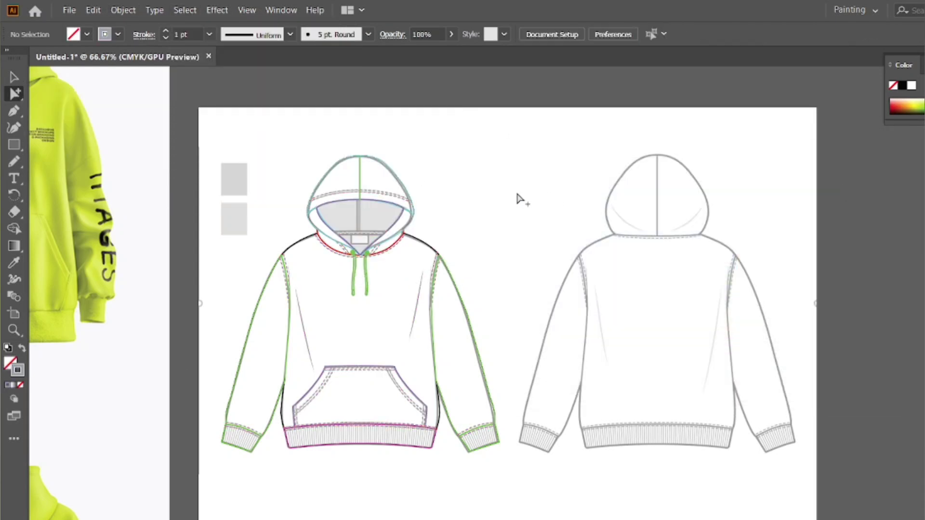
- Select all green sleeve, cuff, drawstring and hood seam lines by matching stroke and change their stroke to the copied grey code
click(288, 326)
click(185, 10)
mouse_move(205, 128)
click(409, 172)
double_click(18, 369)
key(ctrl+v)
click(860, 189)
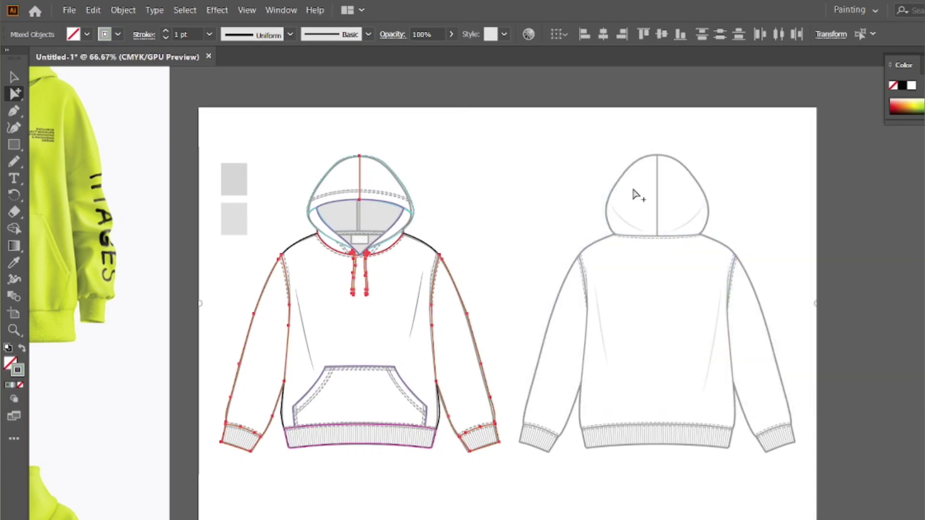
click(537, 193)
- Change the black stroke of the front hoodie's full outer outline to the copied grey code
scroll(313, 302, up, 2)
scroll(312, 298, down, 1)
click(298, 211)
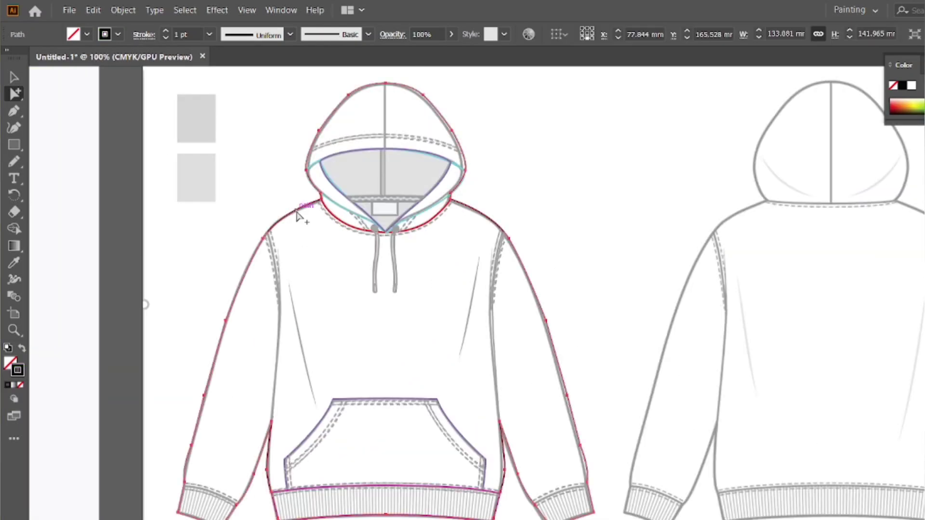
double_click(18, 369)
key(ctrl+v)
scroll(319, 252, up, 1)
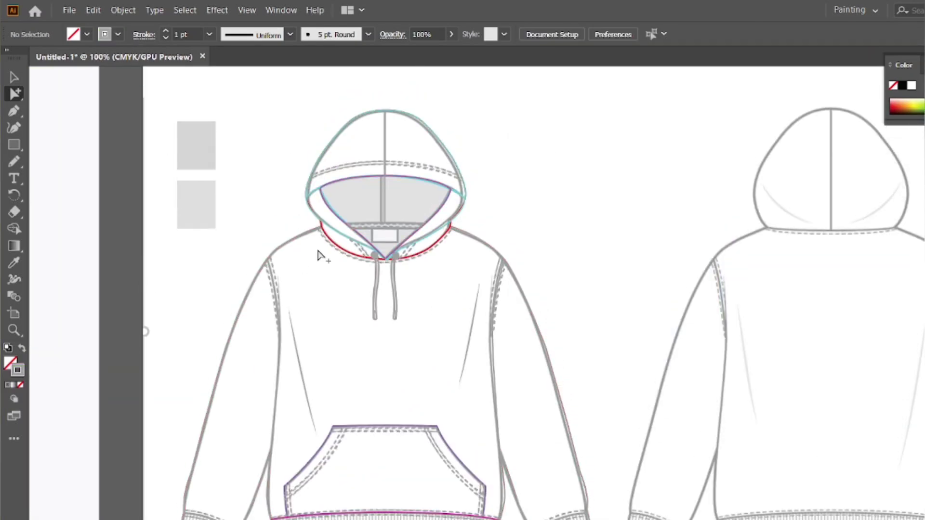
- Recolour the magenta outline of the front view's hem band with the copied grey code
click(376, 513)
double_click(19, 370)
key(ctrl+v)
click(864, 192)
click(583, 187)
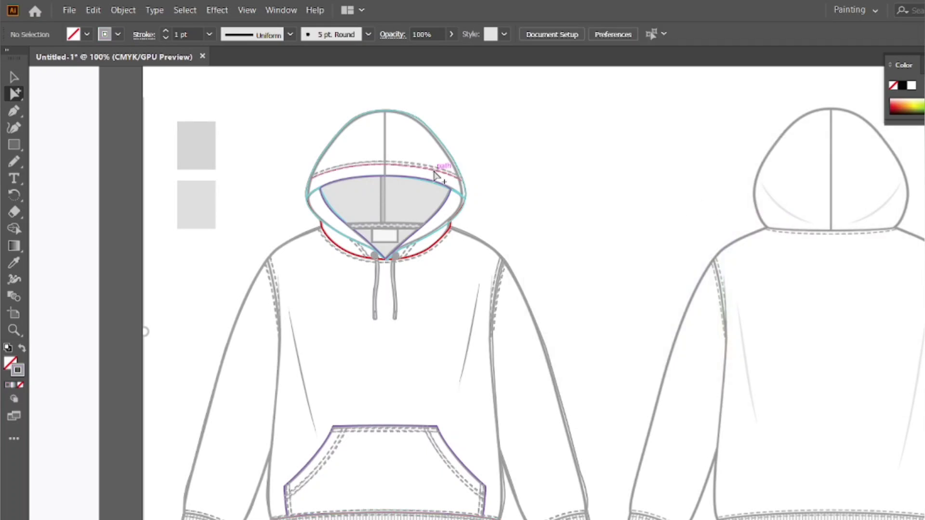
- Recolour the teal outer outline of the front hood with the copied grey code
scroll(435, 177, up, 2)
click(435, 177)
double_click(18, 371)
key(ctrl+v)
click(841, 193)
click(539, 212)
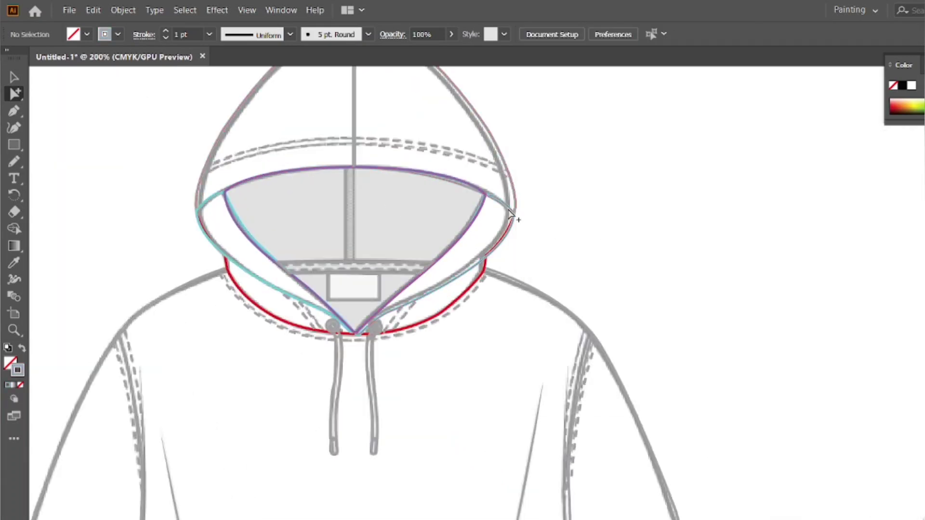
- Recolour the teal line around the hood's front edge with the copied grey code
click(243, 217)
double_click(19, 370)
key(ctrl+v)
click(860, 188)
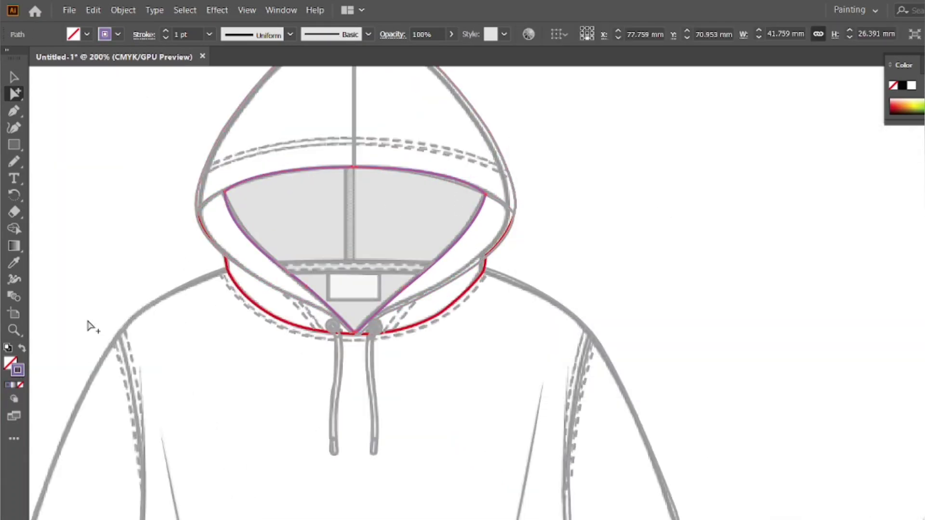
- Apply the copied grey code to the purple outline of the hood's inner opening
double_click(19, 371)
key(ctrl+v)
click(859, 188)
click(814, 202)
- Change the red stroke of the hood outline and neckline to the copied grey code
click(408, 331)
double_click(18, 370)
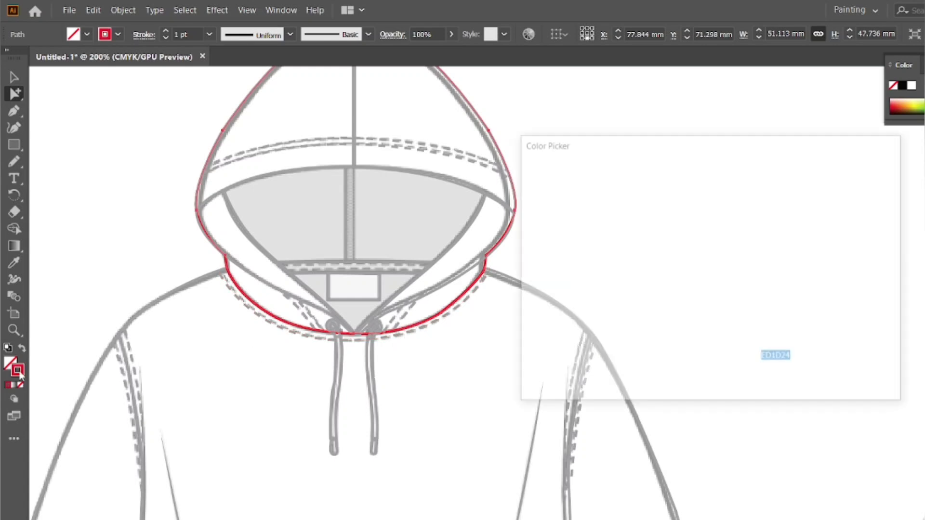
key(ctrl+v)
click(859, 188)
click(820, 204)
scroll(348, 215, down, 3)
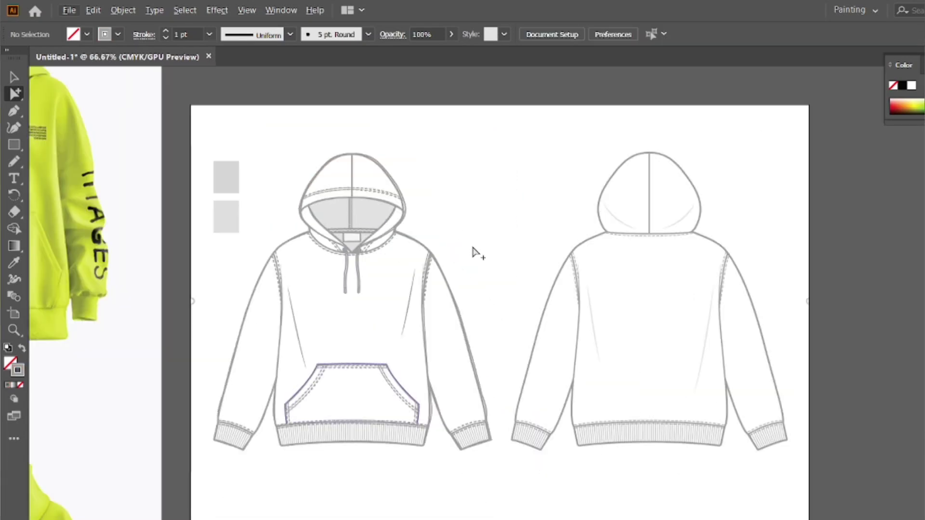
- Fill the front hood's inner opening shape with the grey colour B7B7B8
scroll(271, 253, up, 1)
click(339, 179)
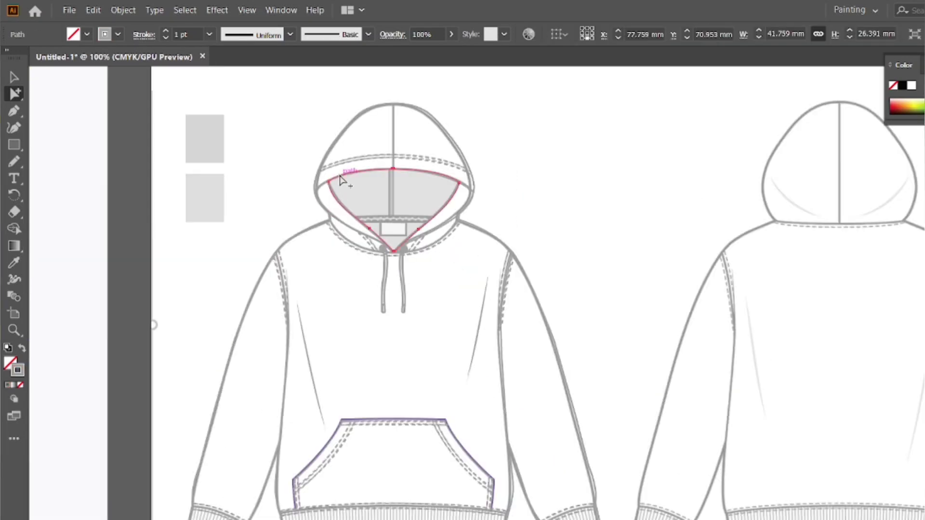
double_click(8, 365)
click(861, 188)
double_click(11, 365)
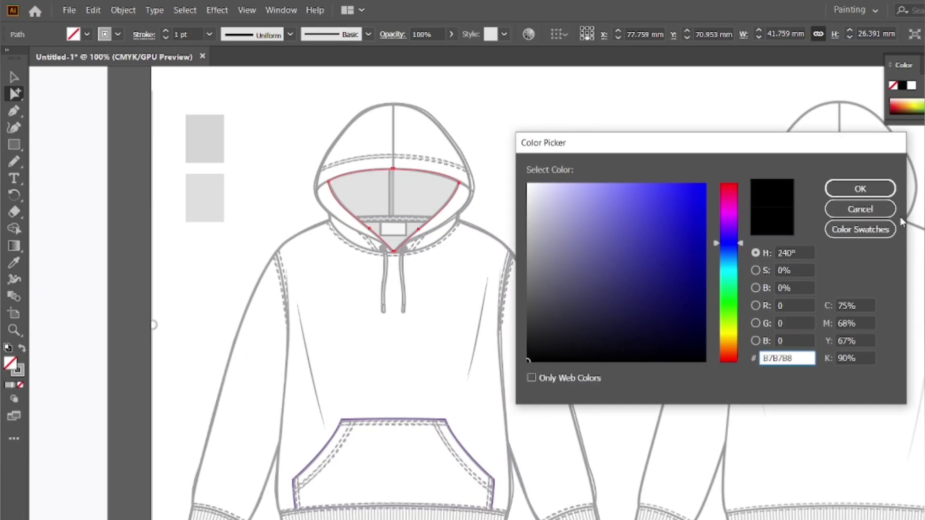
click(859, 187)
click(627, 236)
scroll(271, 311, down, 2)
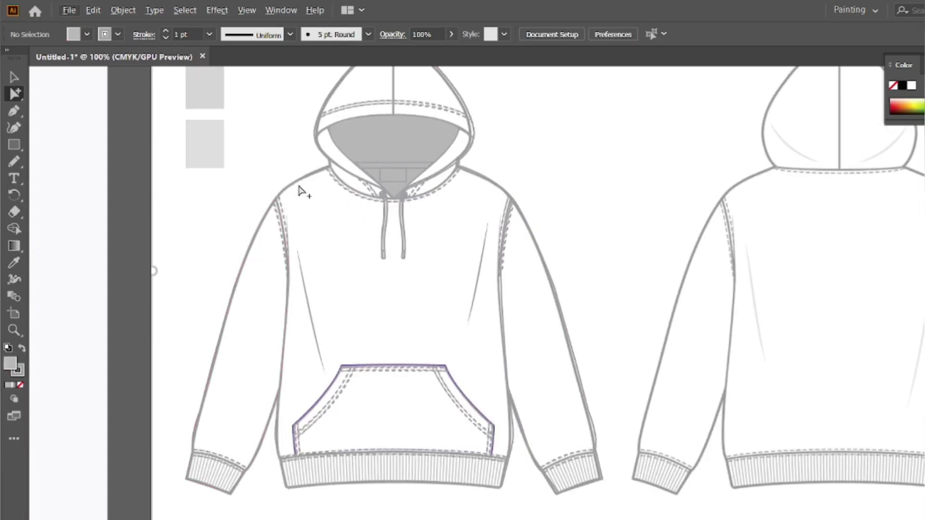
- Try a white fill on the front hoodie's outer outline and toggle the locked template layer's visibility to check it
click(303, 190)
click(644, 140)
scroll(646, 141, up, 1)
key(F7)
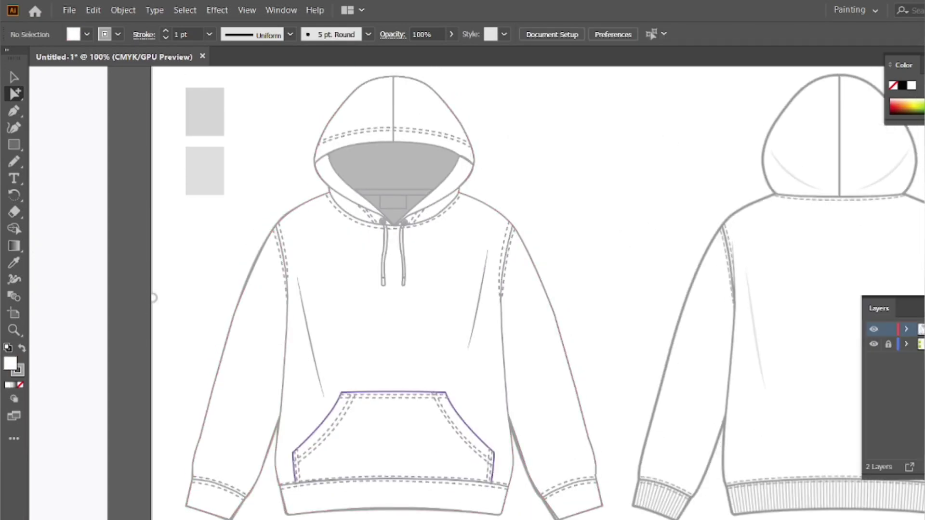
click(873, 345)
click(873, 345)
- Remove the white fill from the front hoodie's outer outline
click(443, 330)
key(F7)
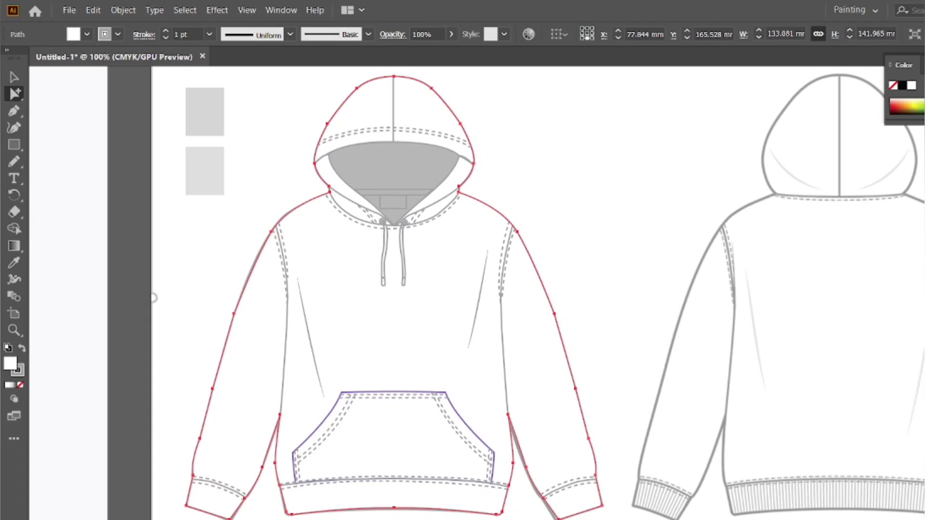
click(20, 385)
key(ctrl+shift+a)
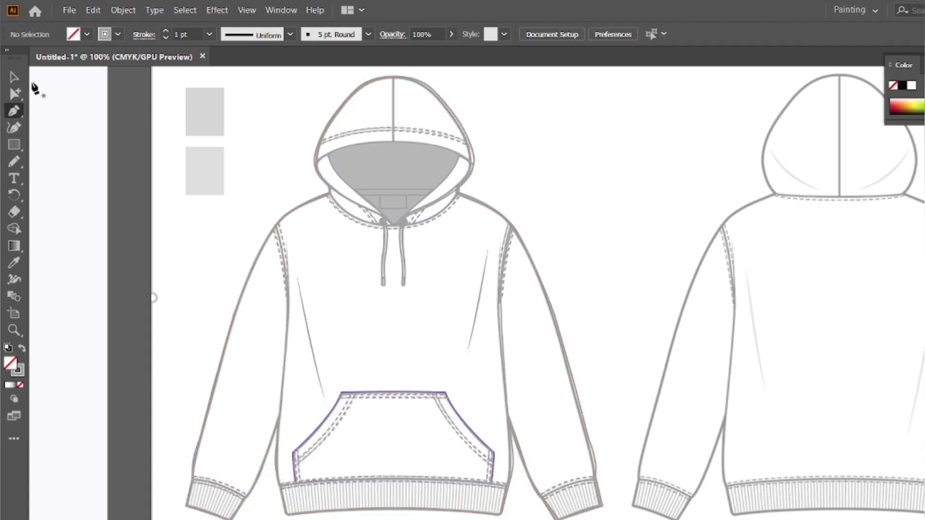
- Isolate the front view's left cuff, draw a grey rectangle about 33 by 18 mm over it and send it to the back
click(14, 78)
scroll(229, 424, down, 3)
click(230, 426)
click(289, 454)
click(234, 418)
click(273, 459)
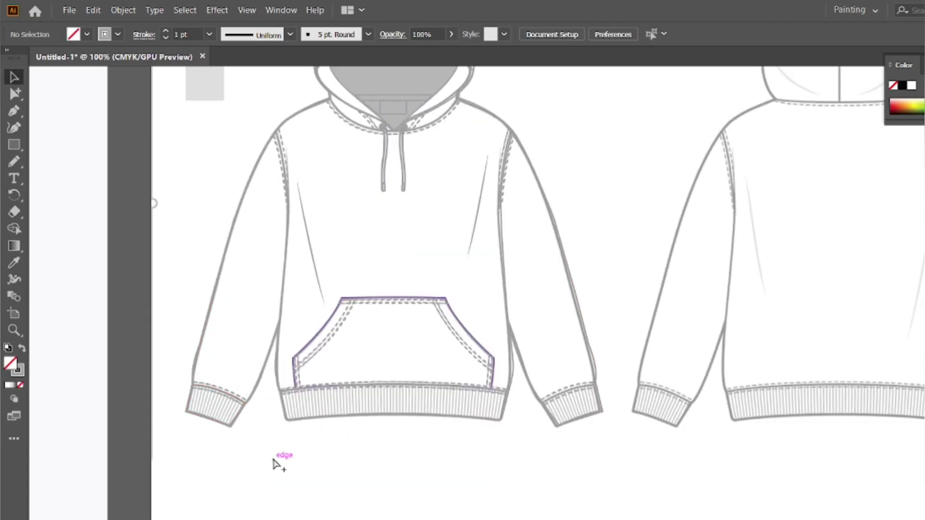
double_click(239, 409)
key(m)
drag(165, 374, 267, 431)
right_click(239, 401)
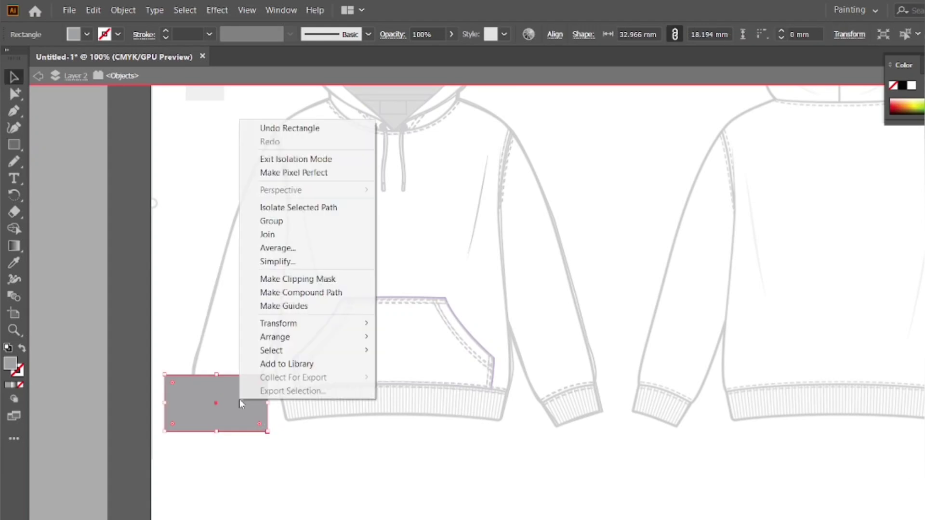
mouse_move(275, 338)
click(415, 378)
- Clip the grey rectangle to the left cuff's outline with a clipping mask and exit isolation
shift+click(208, 406)
right_click(212, 406)
click(262, 285)
double_click(282, 453)
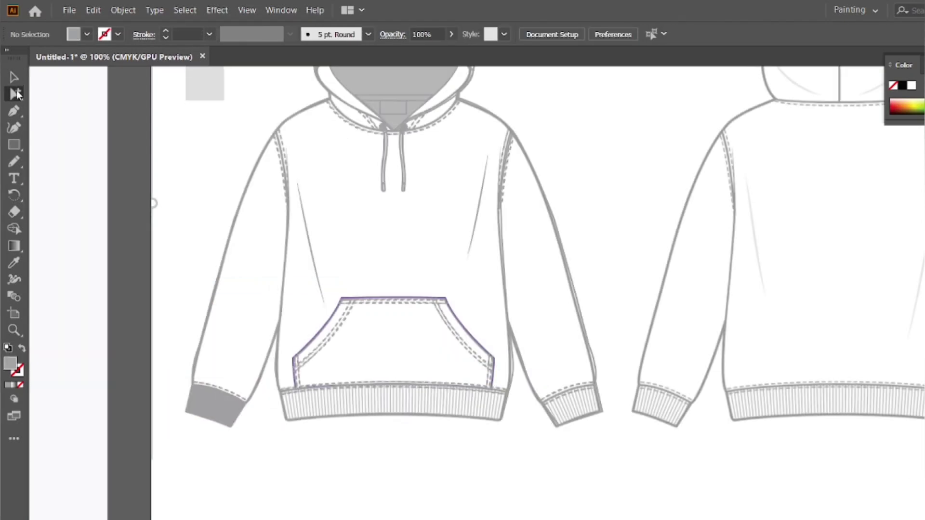
- Give the left cuff's clipped rectangle the swatch's grey fill at 42% opacity
click(216, 406)
key(a)
click(128, 264)
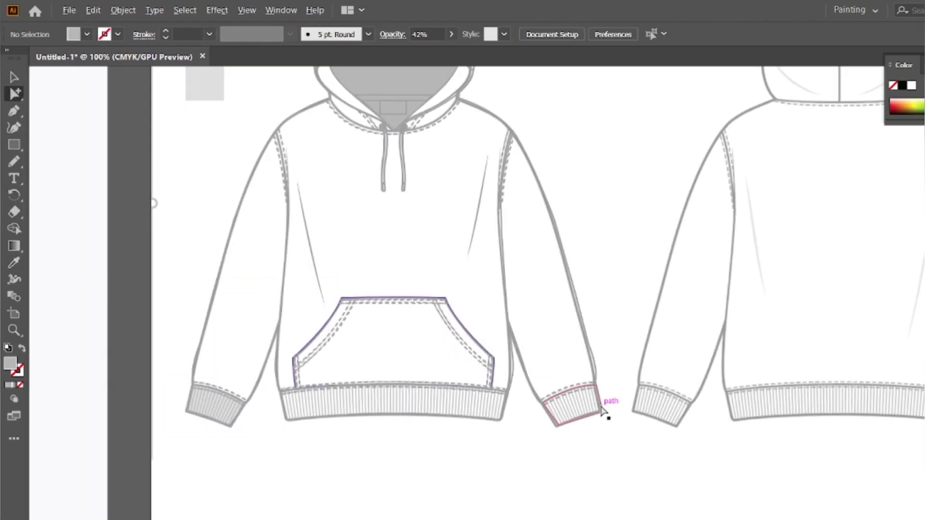
- Isolate the front view's right cuff, draw a grey rectangle about 27.5 by 20.8 mm over it and send it to the back
scroll(603, 412, up, 2)
key(v)
click(536, 385)
click(463, 473)
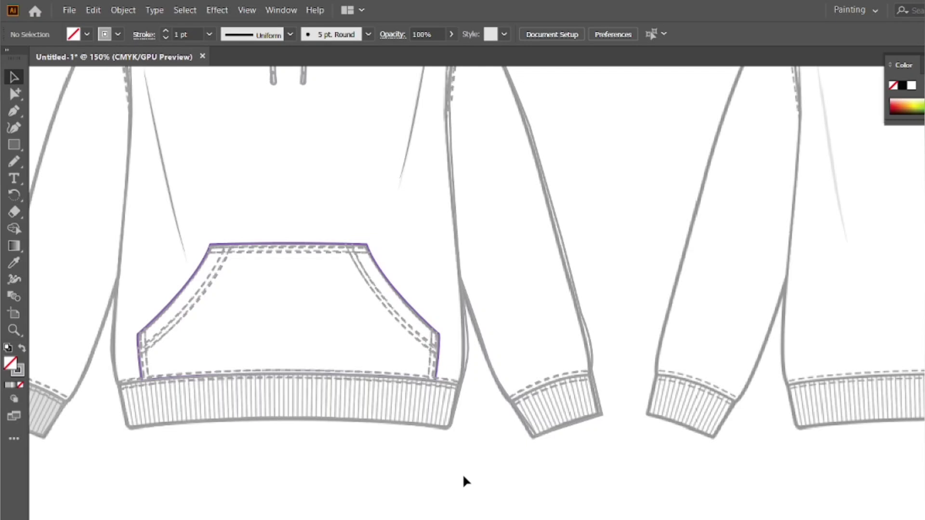
double_click(538, 384)
key(m)
mouse_move(497, 356)
mouse_down()
mouse_move(652, 429)
mouse_move(627, 452)
mouse_up()
right_click(593, 380)
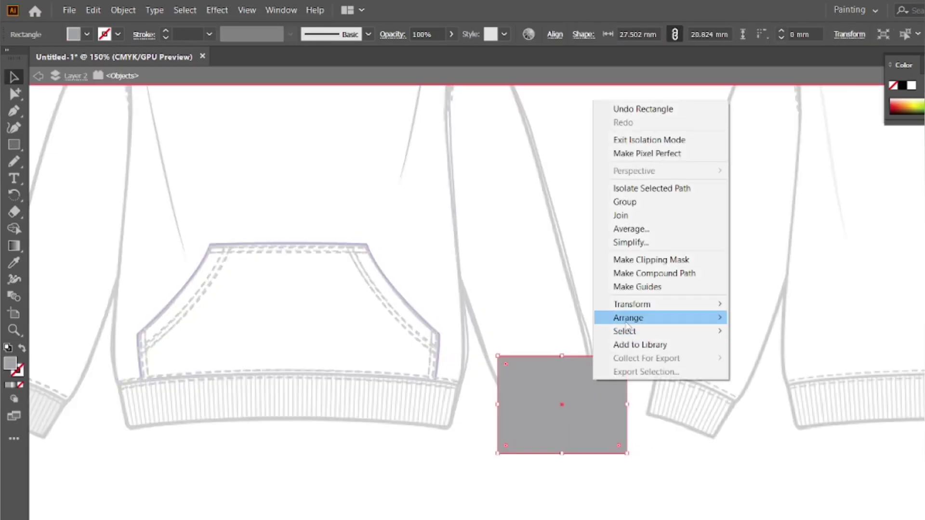
mouse_move(628, 319)
click(766, 359)
- Make a clipping mask from the right cuff's outline and the grey rectangle, and leave isolation
click(580, 418)
shift+click(617, 379)
right_click(621, 373)
click(664, 252)
double_click(633, 309)
- Sample the grey swatch onto the right cuff's clipped rectangle so it uses 42% opacity
scroll(664, 385, down, 1)
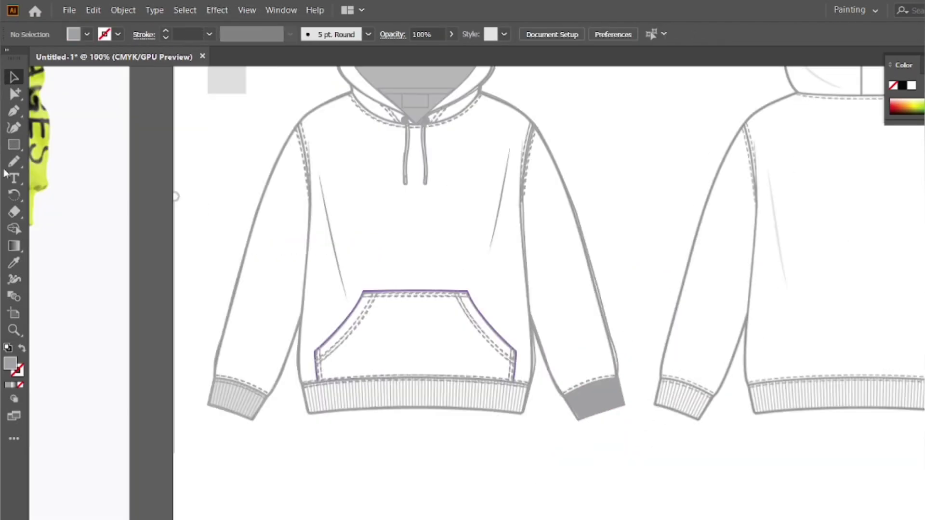
key(i)
click(227, 82)
key(v)
click(243, 219)
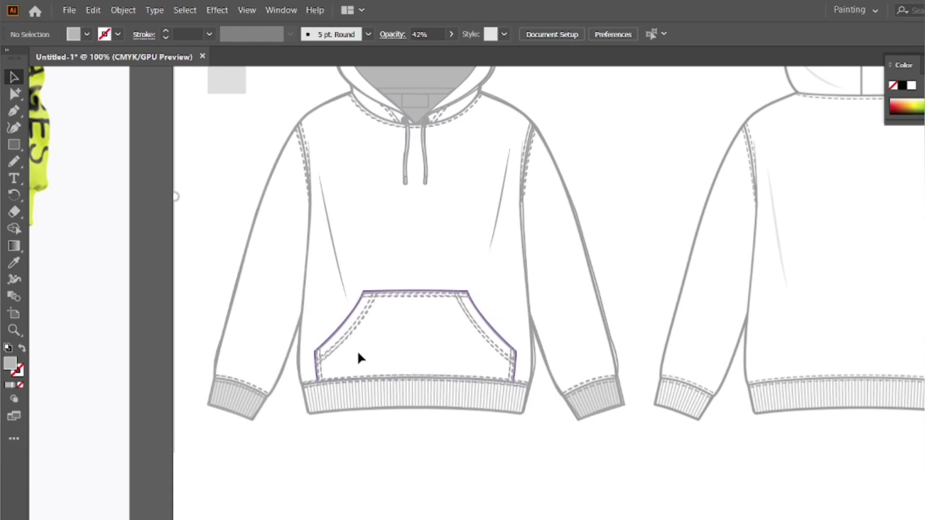
- Swap the front hem band's grey stroke to its fill and isolate the shape for editing
click(388, 408)
click(389, 459)
click(388, 408)
click(22, 348)
double_click(363, 387)
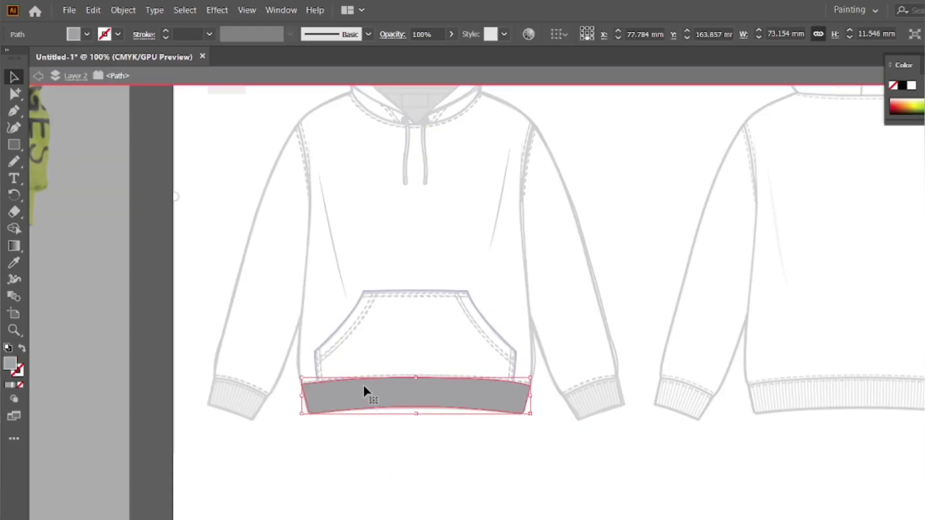
- Draw a grey rectangle about 82 by 18.2 mm covering the hem band and send it to the back
drag(289, 369, 545, 425)
key(v)
right_click(509, 382)
mouse_move(554, 319)
click(684, 359)
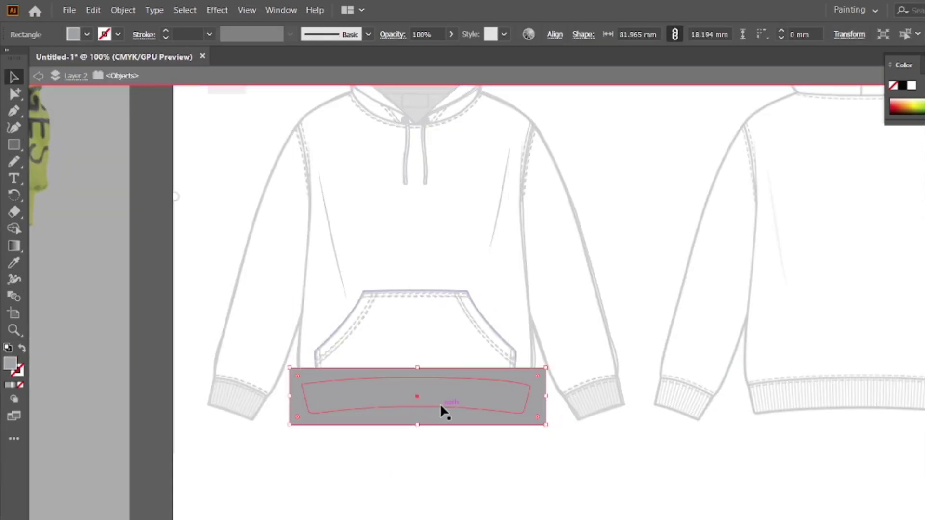
- Clip the grey rectangle to the hem band's shape with a clipping mask and exit isolation
shift+click(440, 405)
right_click(542, 407)
click(600, 285)
double_click(397, 455)
- Apply the swatch's grey fill and 42% opacity to the clipped rectangle in the hem band
key(a)
click(358, 398)
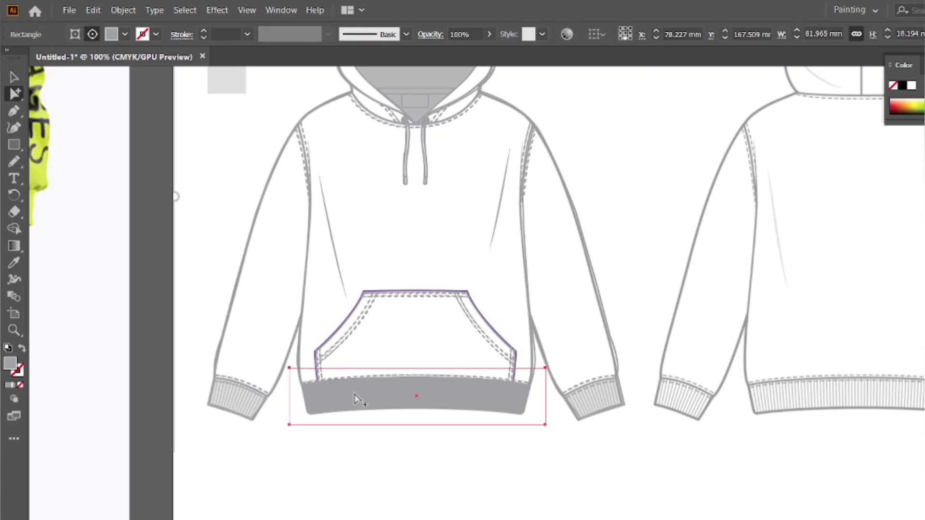
key(i)
click(224, 81)
key(v)
click(219, 215)
- Draw a wide rectangle about 104.7 by 15.3 mm in the empty area below the front hoodie
key(m)
scroll(314, 437, down, 2)
drag(214, 428, 527, 476)
scroll(501, 466, down, 1)
scroll(474, 454, up, 1)
drag(478, 455, 490, 455)
- Sample the upper grey swatch onto the wide rectangle and swap it to a stroke with no fill
key(i)
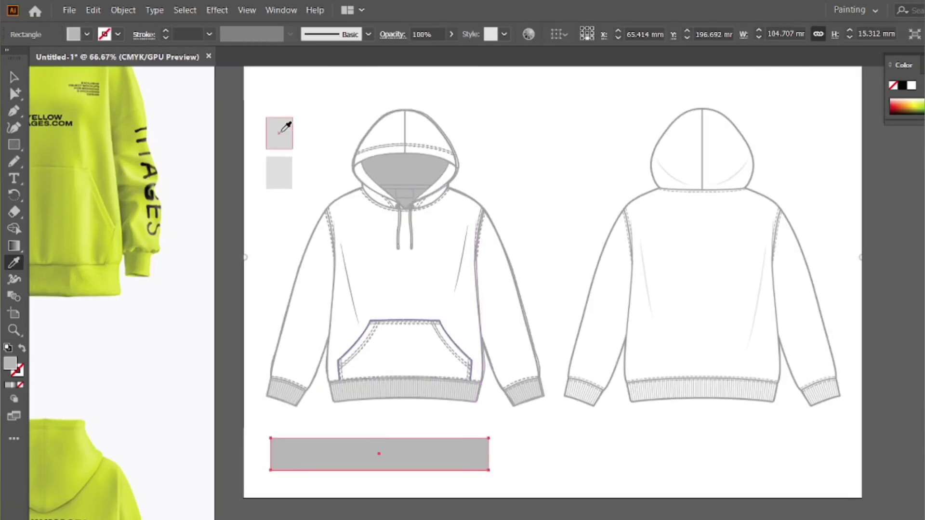
click(279, 133)
key(v)
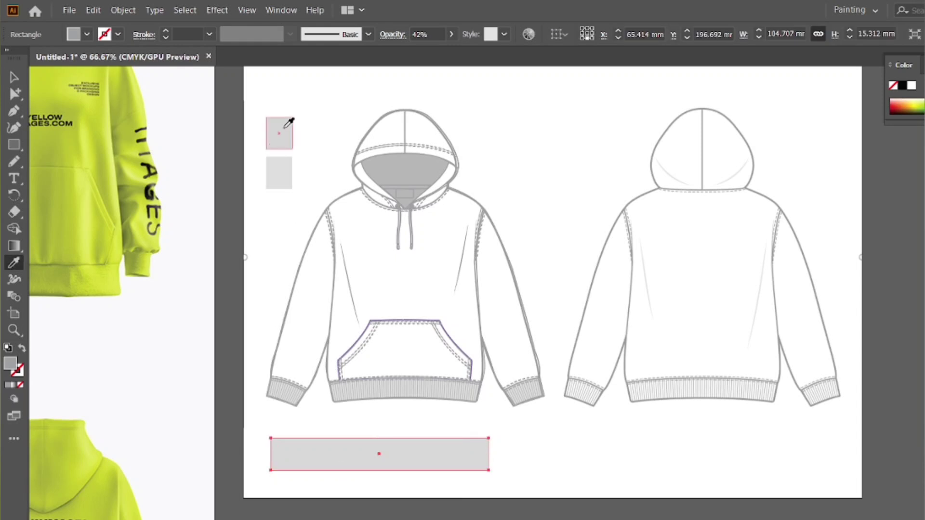
key(shift+x)
- Split the wide rectangle into a grid of 1 row and 91 columns with a 0 mm column gutter, using the preview
click(123, 9)
mouse_move(260, 301)
click(343, 435)
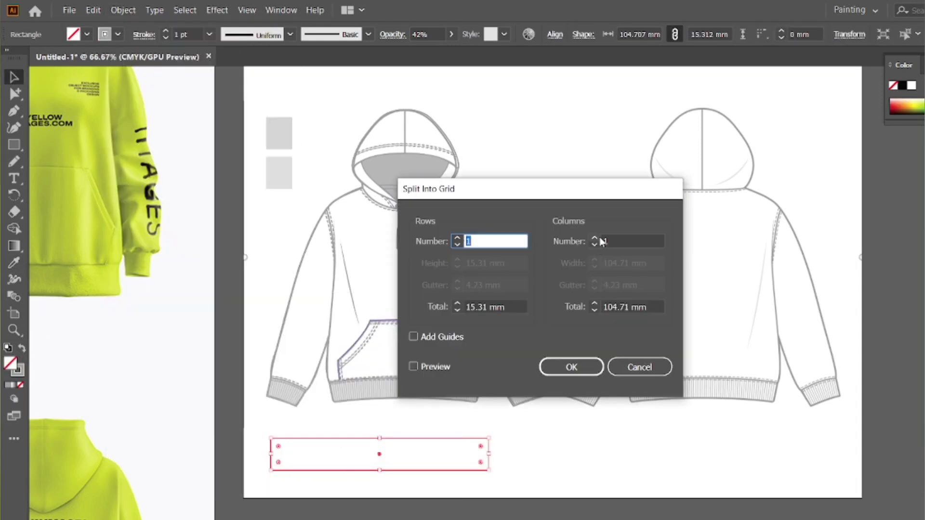
click(603, 240)
text(23)
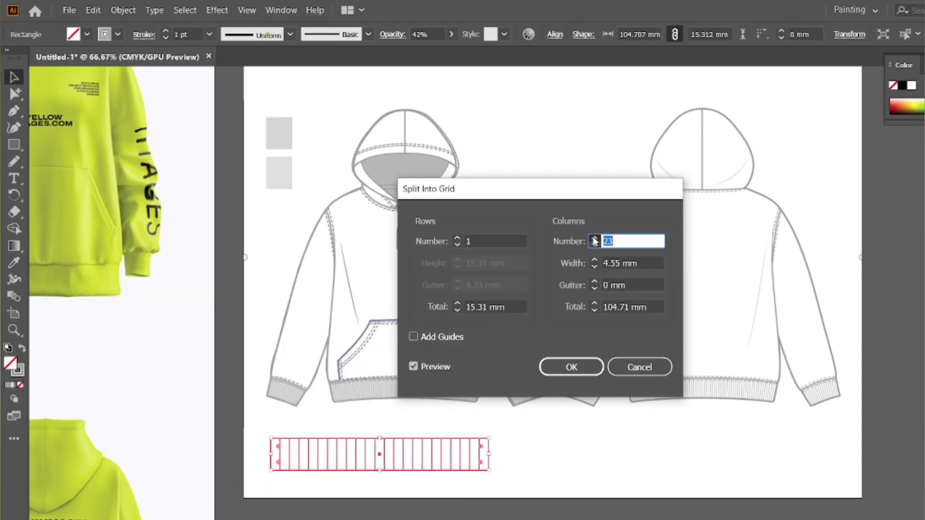
click(593, 238)
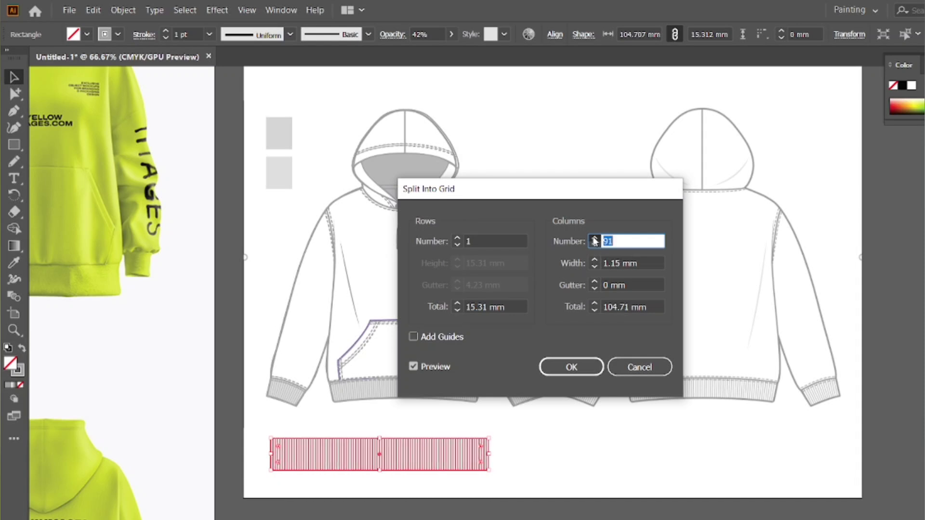
click(572, 367)
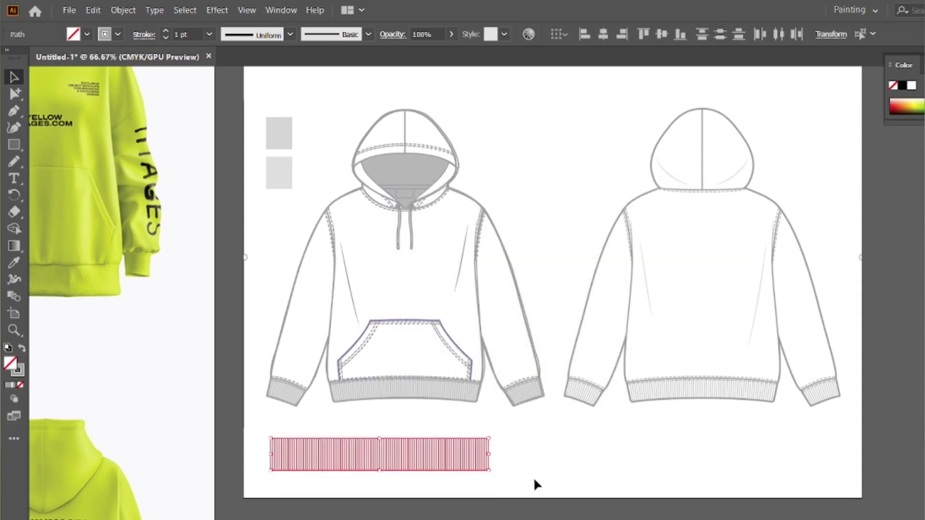
- Warp the ribbing grid below the front hoodie with a slight horizontal Arc bend
click(534, 481)
drag(548, 458, 403, 454)
click(299, 458)
click(124, 10)
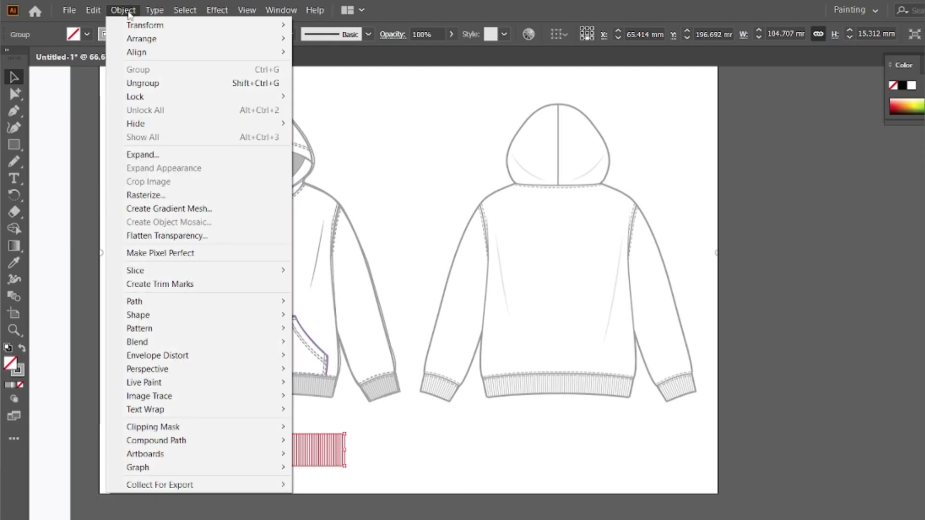
mouse_move(217, 10)
mouse_move(260, 189)
click(403, 216)
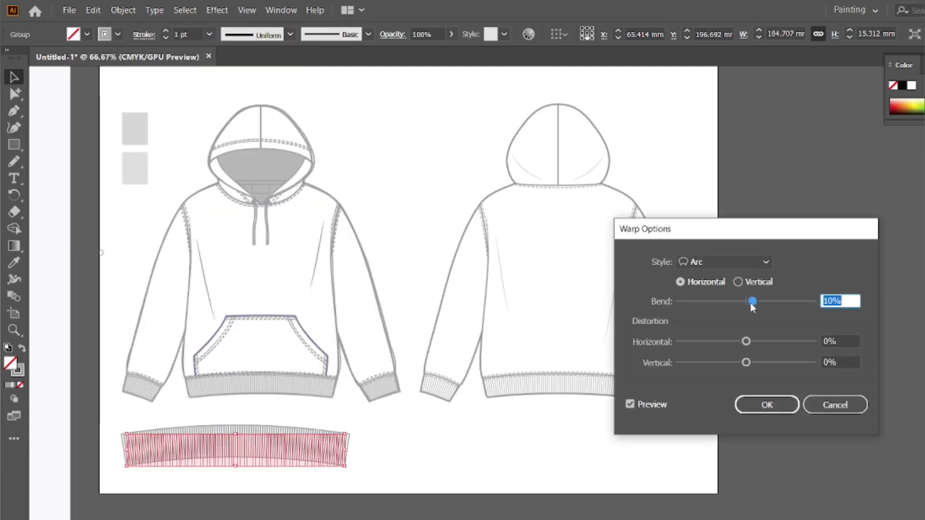
drag(752, 302, 749, 302)
click(767, 405)
click(540, 443)
- Move the arched ribbing grid into the hem band's clip group and set the band's grey rectangle to 100% opacity
scroll(136, 471, up, 2)
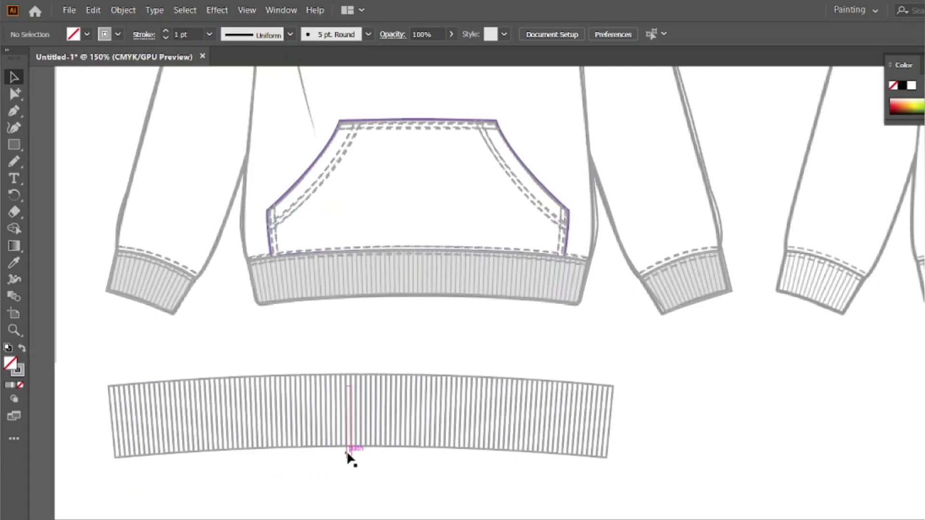
click(386, 433)
key(ctrl+x)
double_click(363, 295)
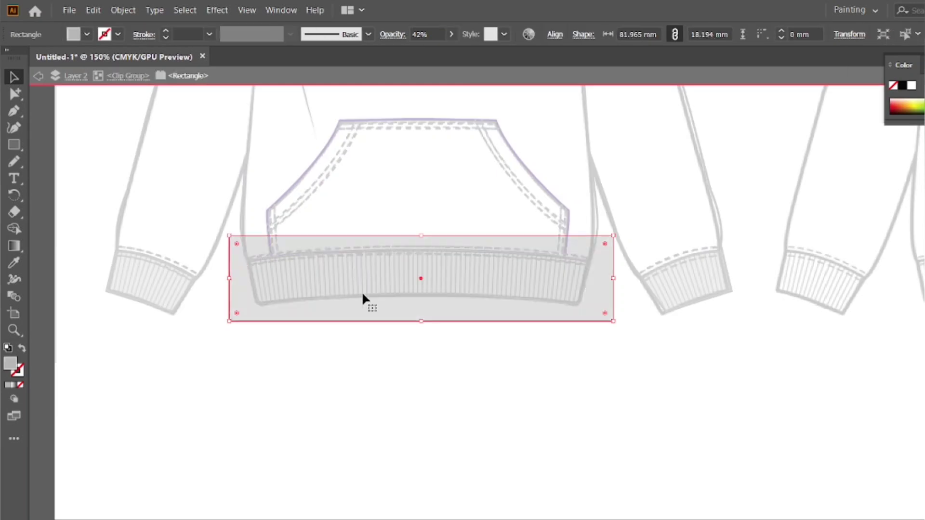
drag(419, 51, 464, 56)
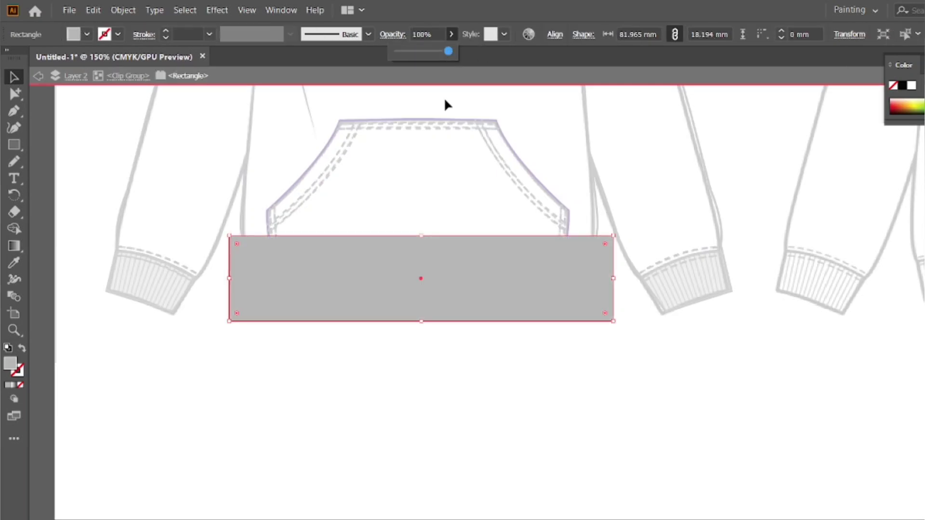
key(ctrl+v)
drag(423, 346, 361, 315)
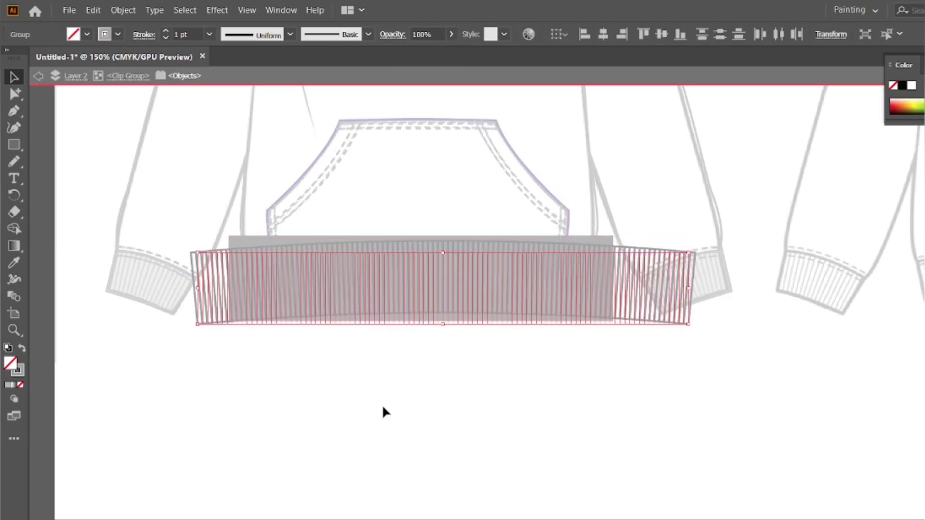
double_click(382, 412)
- Clip a pasted copy of the ribbing grid, rotated to the cuff's angle, into the front hoodie's left cuff
scroll(396, 394, down, 2)
click(290, 76)
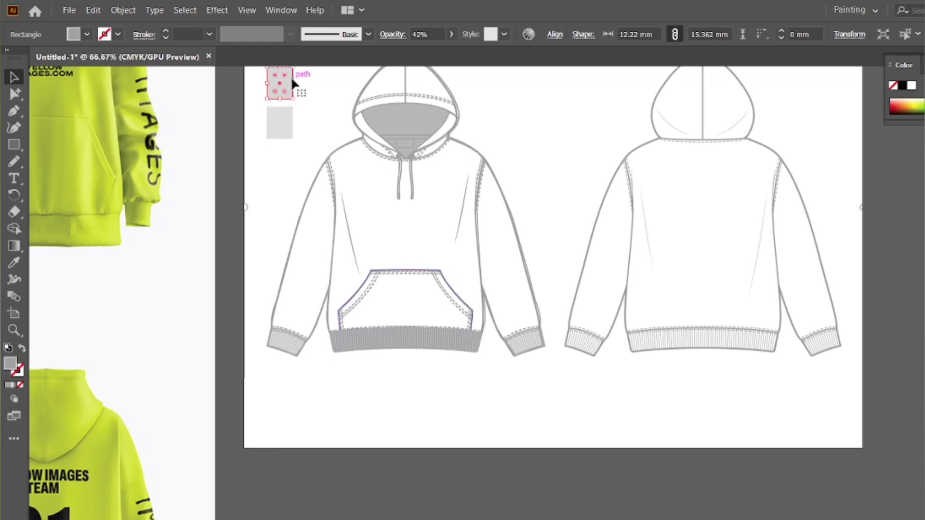
click(325, 334)
scroll(337, 361, up, 1)
click(19, 93)
key(alt)
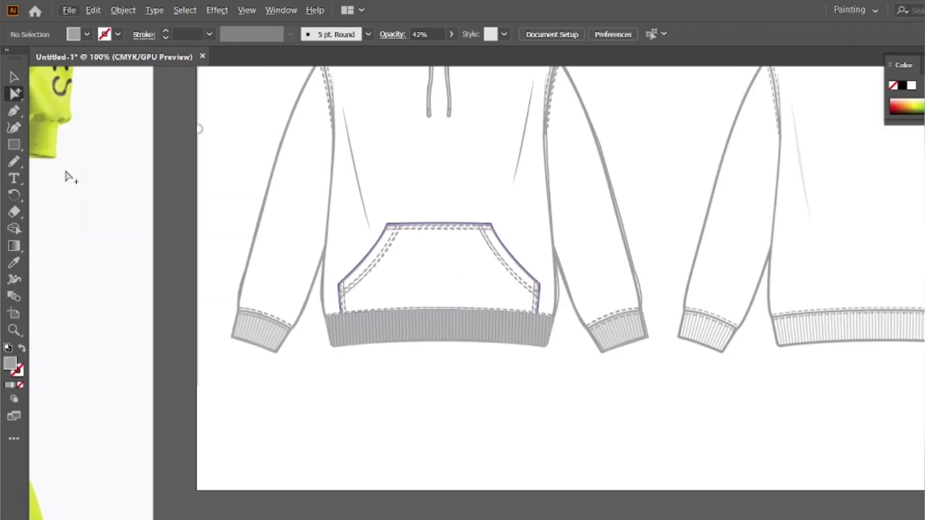
key(ctrl+v)
drag(461, 336, 259, 361)
scroll(247, 330, up, 3)
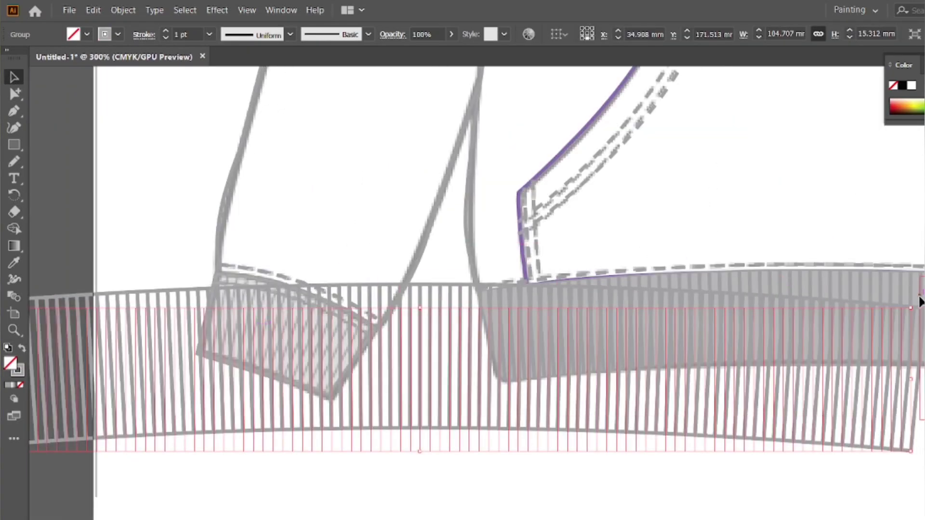
drag(921, 301, 921, 434)
scroll(439, 293, down, 2)
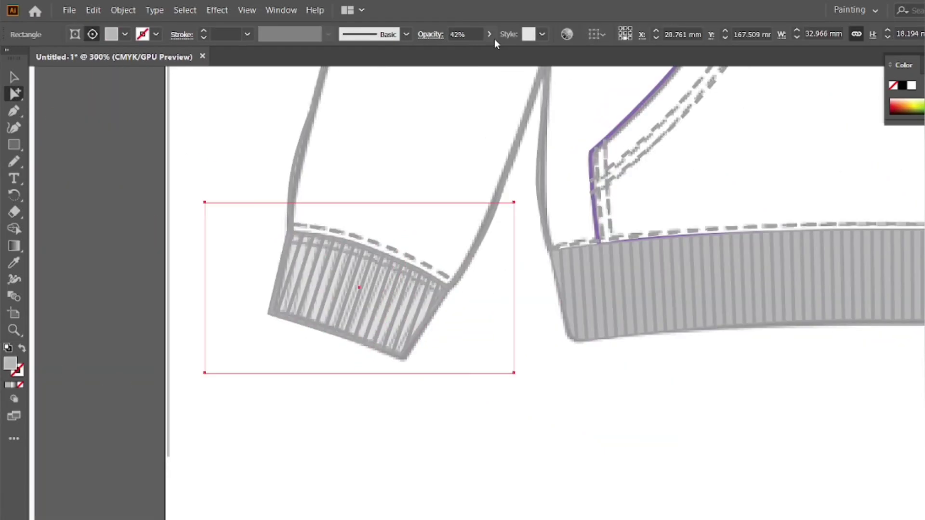
key(ctrl+7)
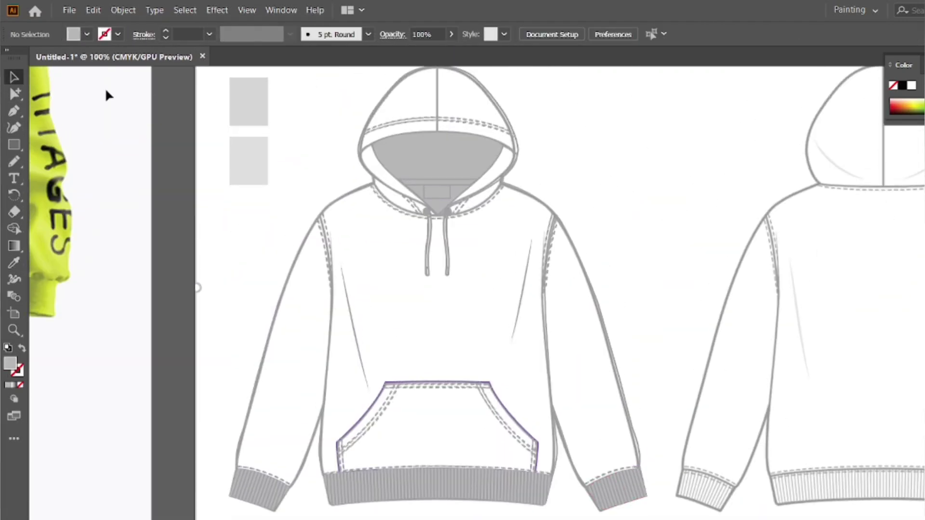
- Set both grey swatches and the objects matching them to 100% opacity
click(14, 94)
click(246, 96)
click(185, 10)
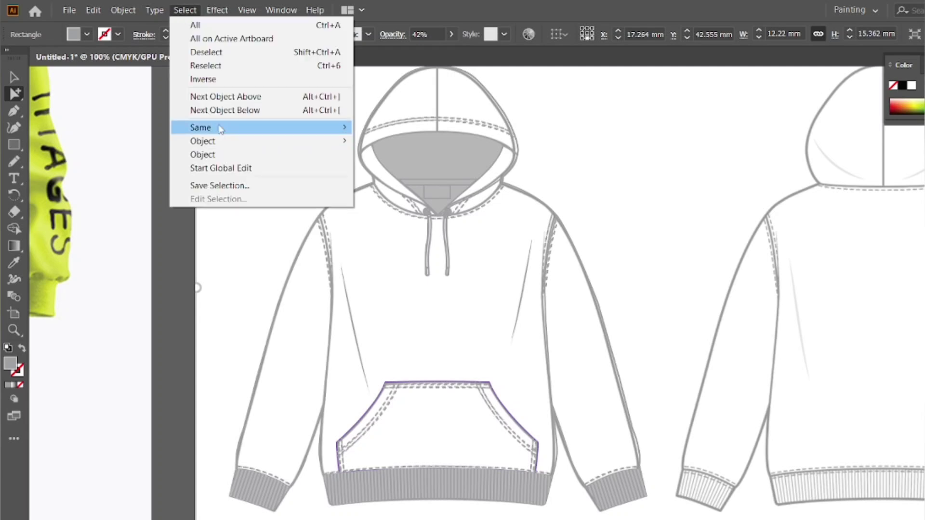
mouse_move(220, 128)
click(390, 163)
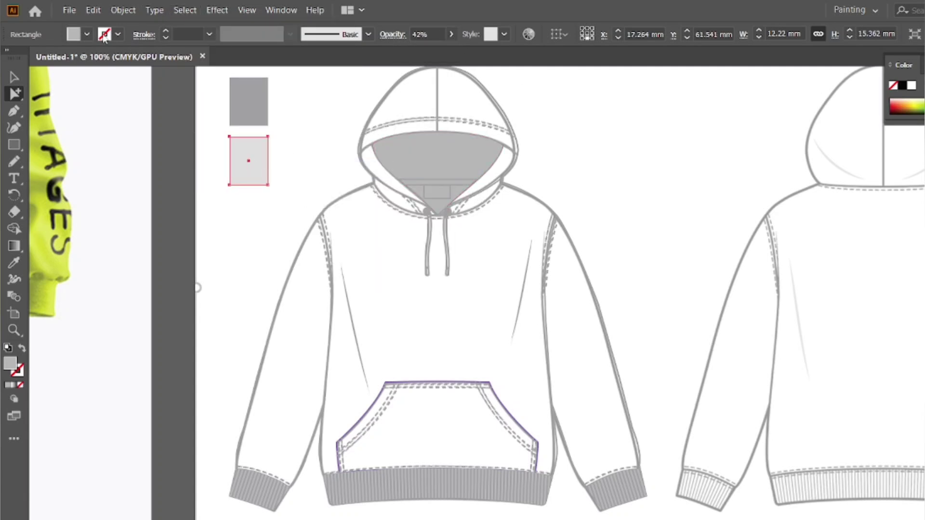
click(185, 10)
click(385, 166)
click(451, 35)
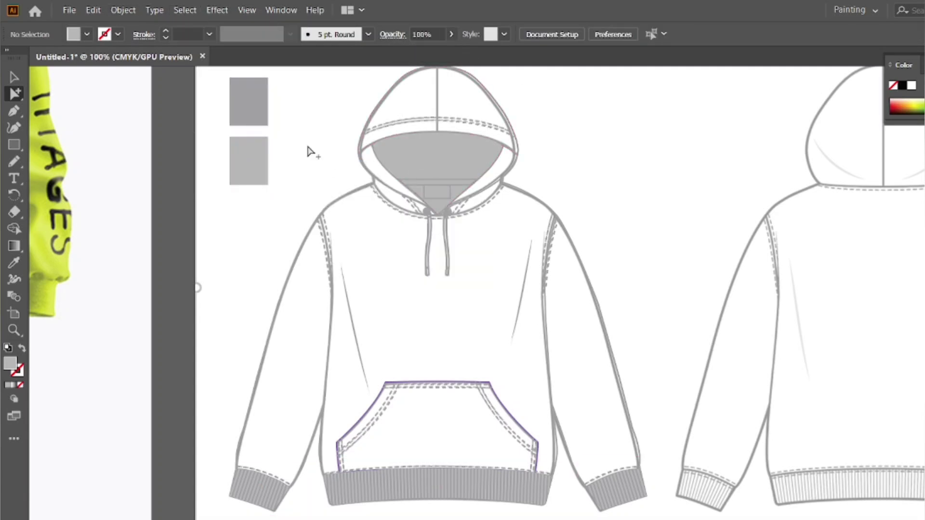
- Give the front hoodie's outline a white fill and check it with the template layer hidden
scroll(308, 149, up, 1)
click(331, 326)
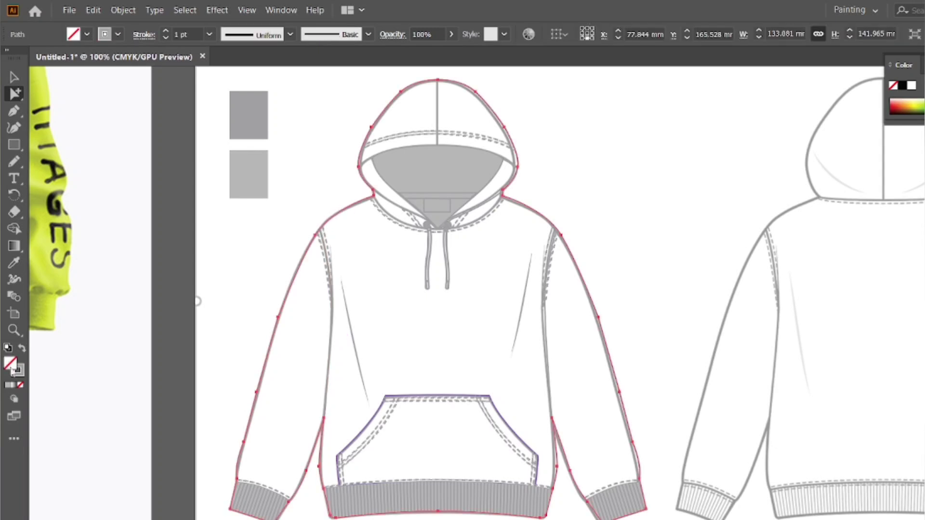
key(ctrl+shift+a)
key(F7)
click(873, 344)
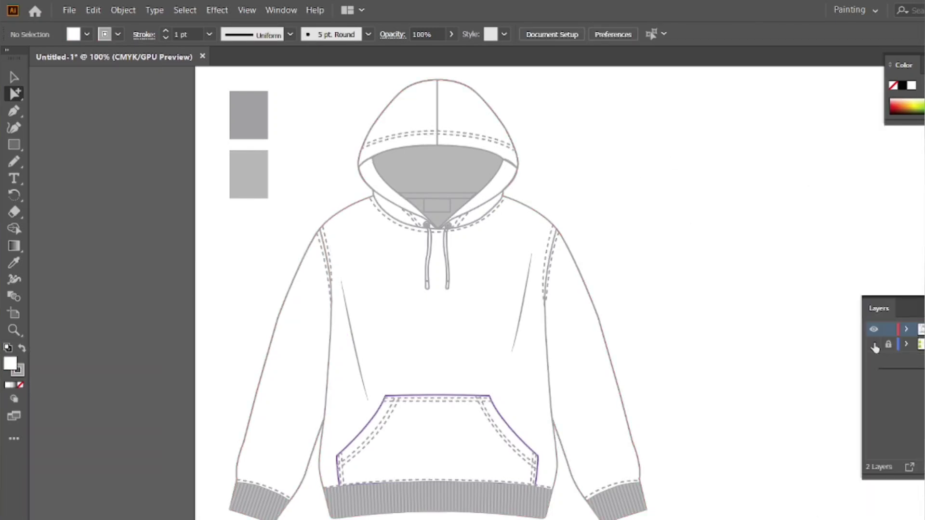
click(874, 344)
- Examine the paths of the front hoodie's left and right cuffs in outline view
scroll(269, 506, up, 4)
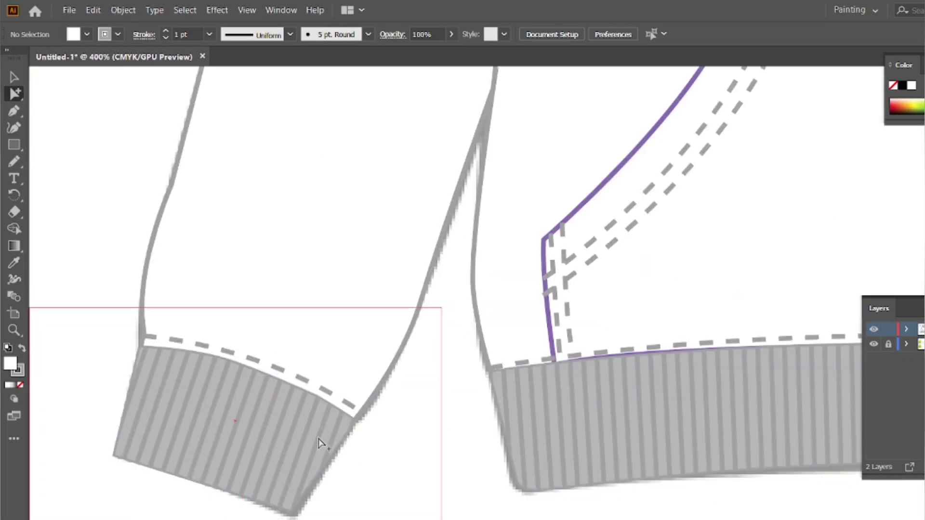
key(ctrl+y)
click(291, 399)
scroll(217, 418, down, 2)
key(ctrl+shift+a)
key(ctrl+y)
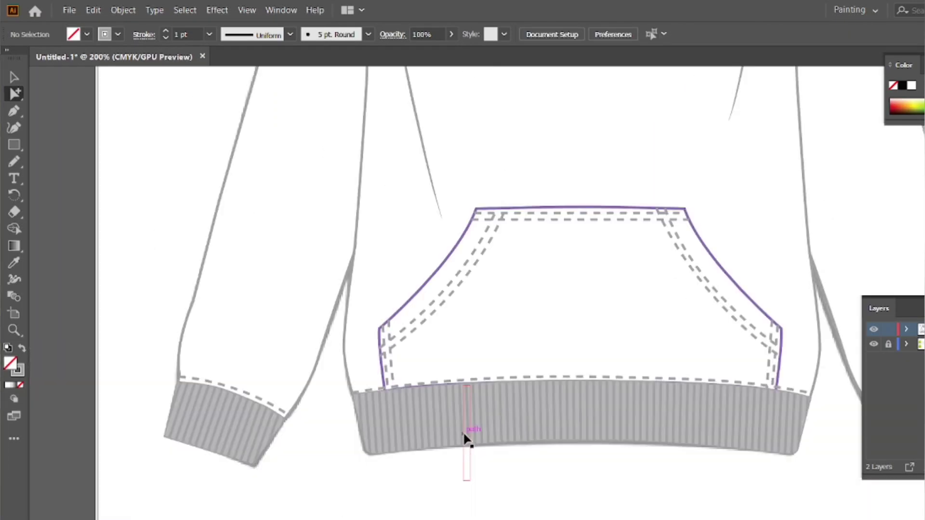
right_click(230, 406)
click(114, 331)
key(ctrl+shift+a)
scroll(114, 332, down, 3)
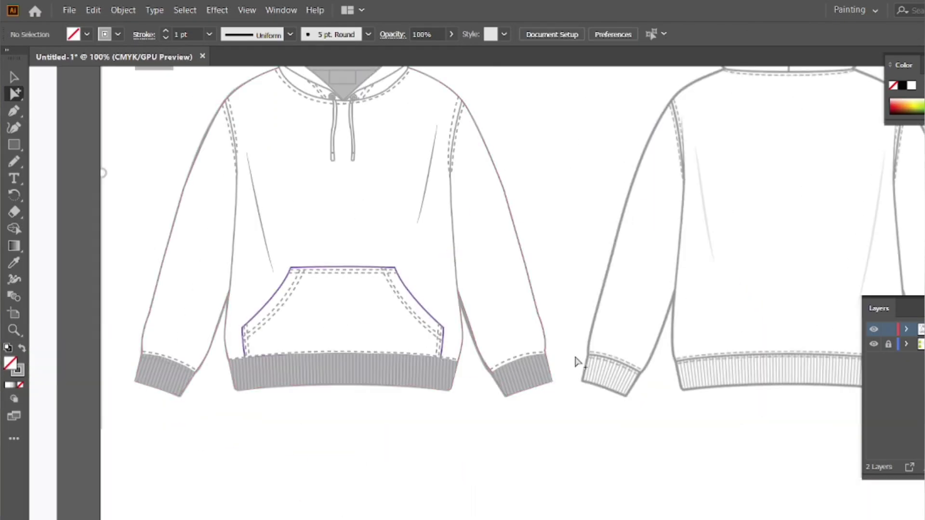
scroll(540, 364, up, 3)
scroll(496, 326, up, 2)
key(ctrl+y)
click(485, 328)
key(ctrl+y)
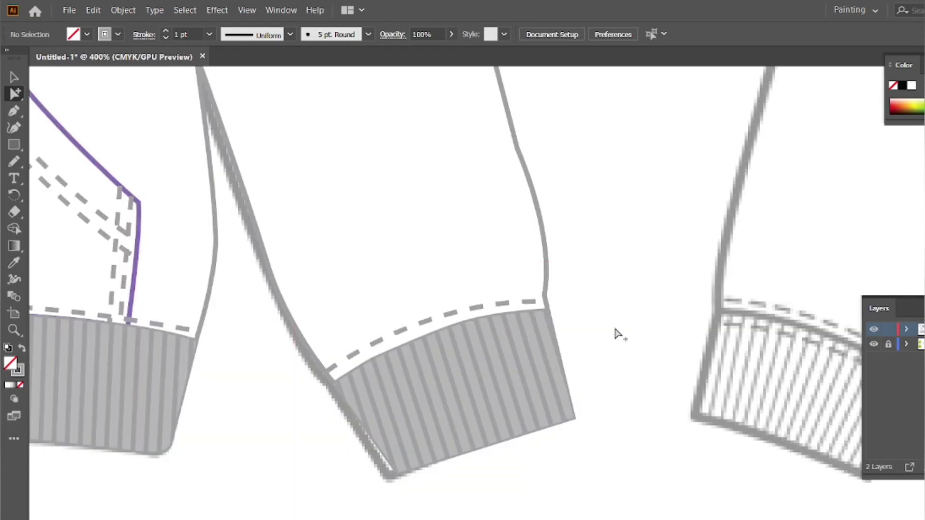
- Set the grey shading rectangles of the hem band and both cuffs to 43% opacity
click(501, 382)
scroll(501, 382, down, 4)
scroll(359, 385, up, 4)
shift+click(349, 388)
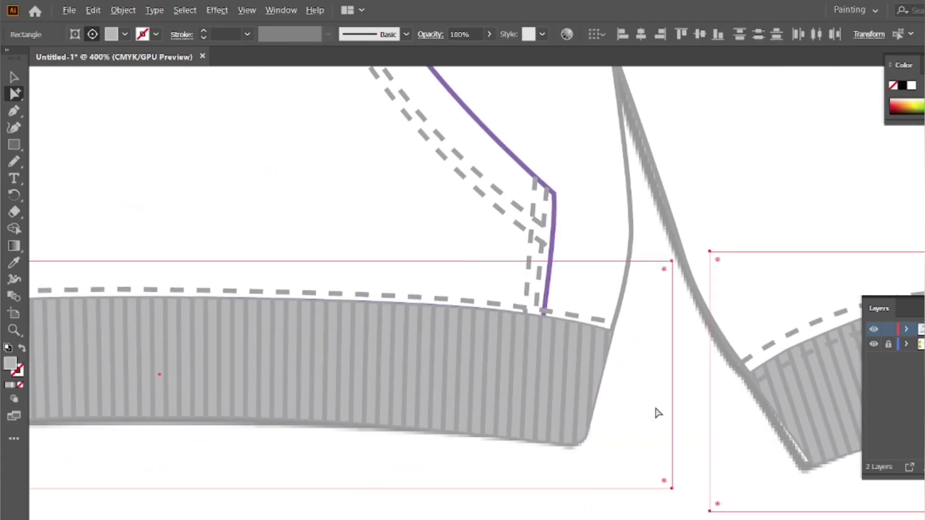
scroll(657, 412, down, 4)
scroll(338, 404, up, 4)
shift+click(349, 403)
scroll(352, 403, up, 1)
key(ctrl+1)
click(489, 34)
drag(489, 52, 458, 56)
click(249, 218)
scroll(250, 241, down, 2)
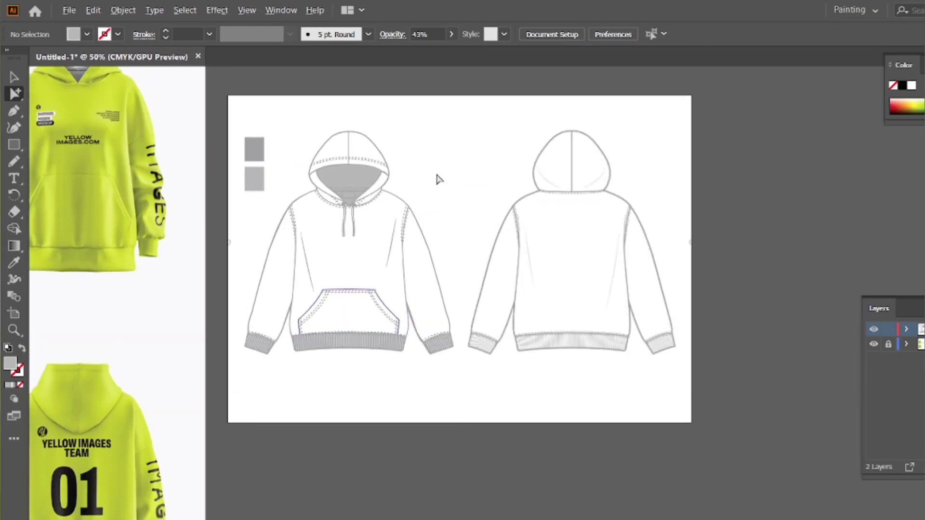
- Check the front hoodie with the template layer hidden and move the two grey swatches off the artboard
scroll(414, 176, up, 2)
click(875, 344)
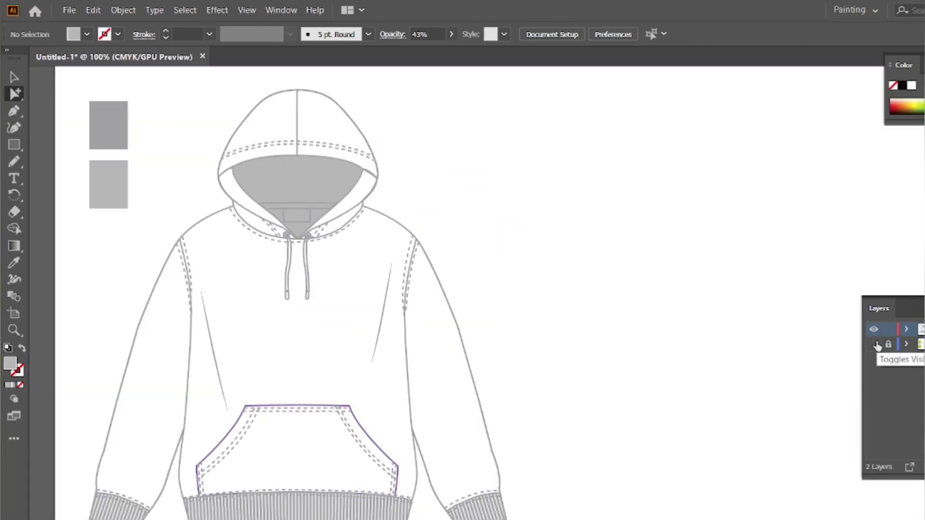
click(874, 344)
scroll(592, 307, down, 1)
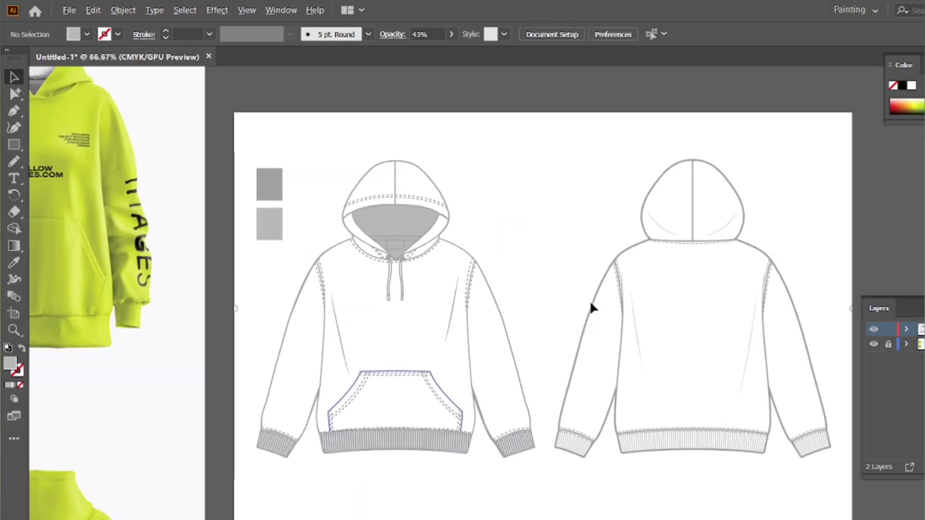
drag(250, 229, 186, 225)
- Duplicate the whole front hoodie over the back-view template and group the copy
drag(240, 152, 535, 467)
click(518, 489)
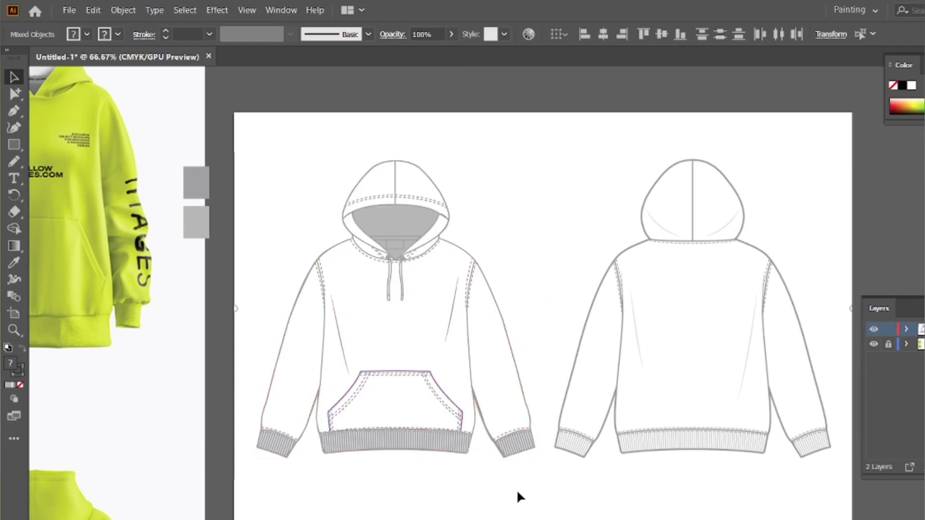
drag(675, 384, 538, 408)
key(ctrl+v)
key(ctrl+g)
scroll(493, 435, up, 1)
scroll(433, 458, up, 4)
scroll(453, 435, down, 5)
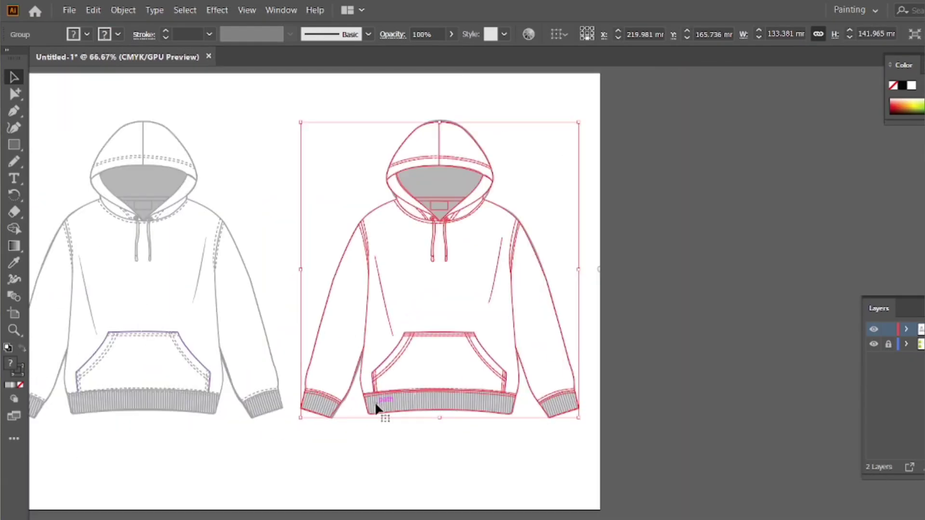
- Reflect the hoodie copy left to right
click(122, 10)
mouse_move(165, 25)
click(326, 70)
click(533, 384)
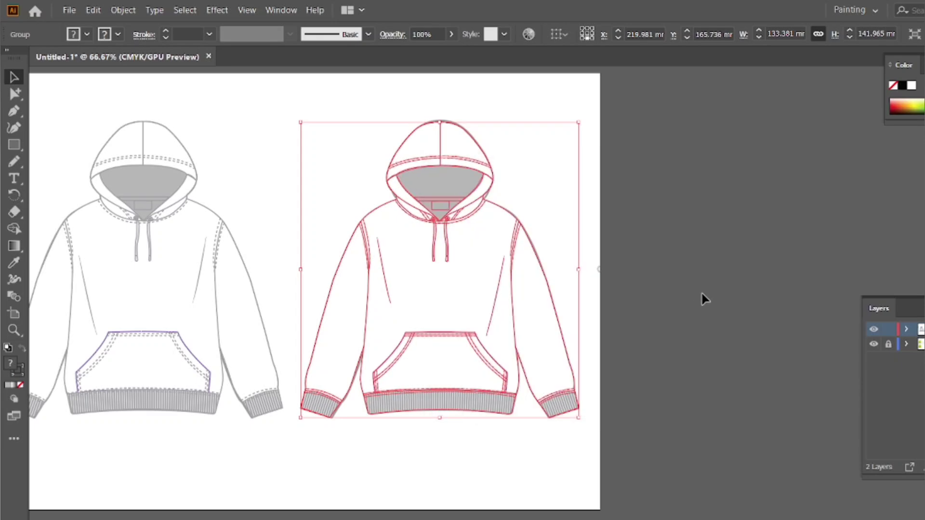
- Nudge the mirrored hoodie copy horizontally to line it up with the back-view template
click(702, 300)
scroll(362, 398, up, 3)
click(365, 394)
scroll(666, 348, down, 3)
scroll(608, 408, up, 3)
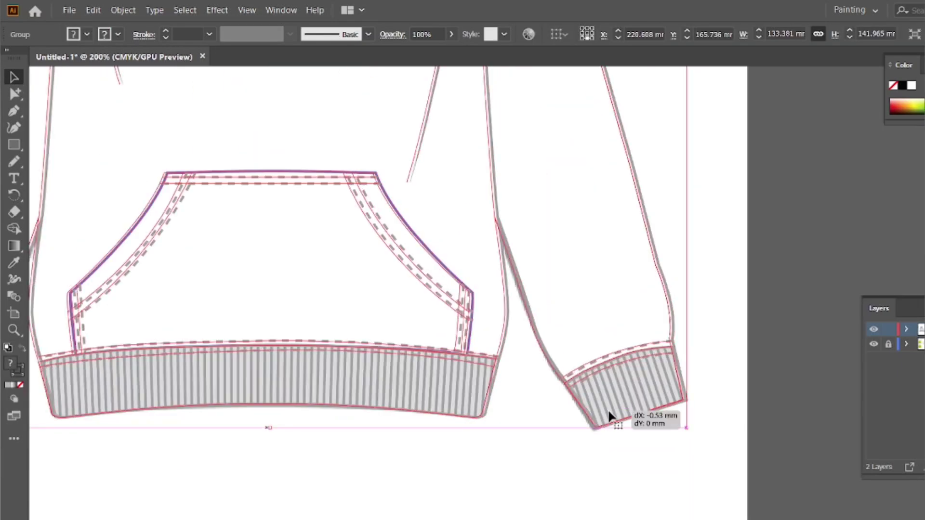
scroll(507, 438, down, 2)
click(542, 417)
scroll(542, 417, down, 1)
- Unlock the template layer, move the hoodie template image beside the artboard, and lock the layer again
click(889, 345)
scroll(462, 330, down, 1)
drag(337, 254, 334, 500)
scroll(406, 464, down, 2)
drag(302, 438, 638, 301)
click(890, 345)
scroll(534, 311, up, 1)
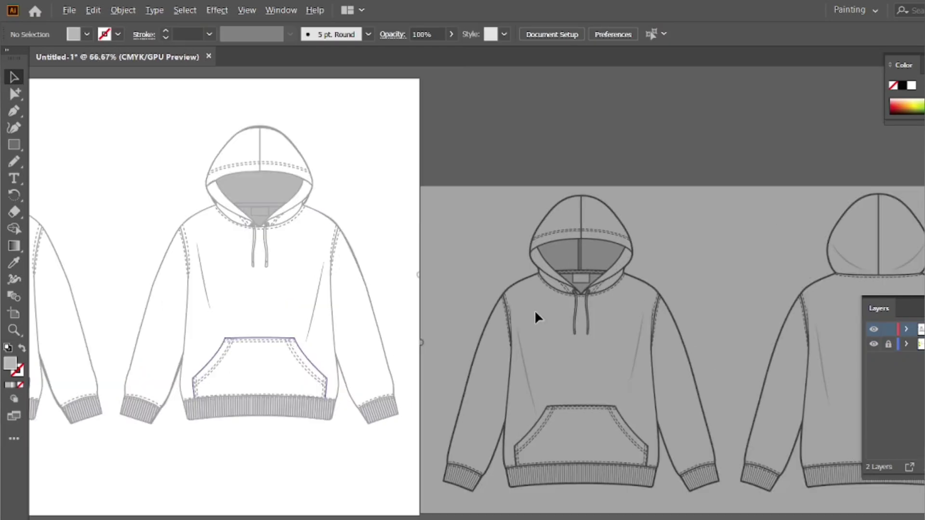
- Ungroup the mirrored hoodie copy and delete its hood edge stitching, hood opening shading and left collar flap
click(281, 164)
right_click(281, 163)
click(309, 264)
click(354, 100)
click(280, 160)
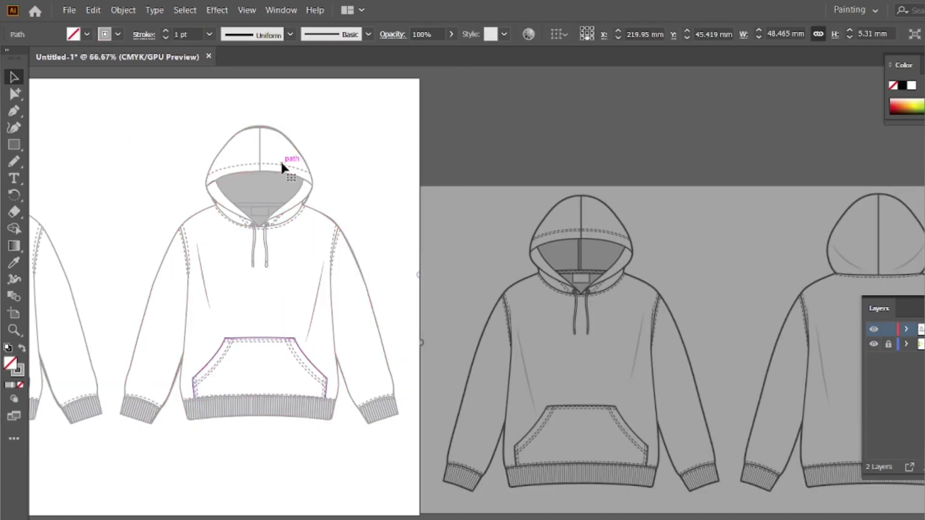
key(Delete)
click(276, 172)
key(Delete)
click(219, 186)
key(Delete)
- Delete the right collar flap, the hood opening seam and the inner neck label from the copy
click(224, 202)
click(287, 199)
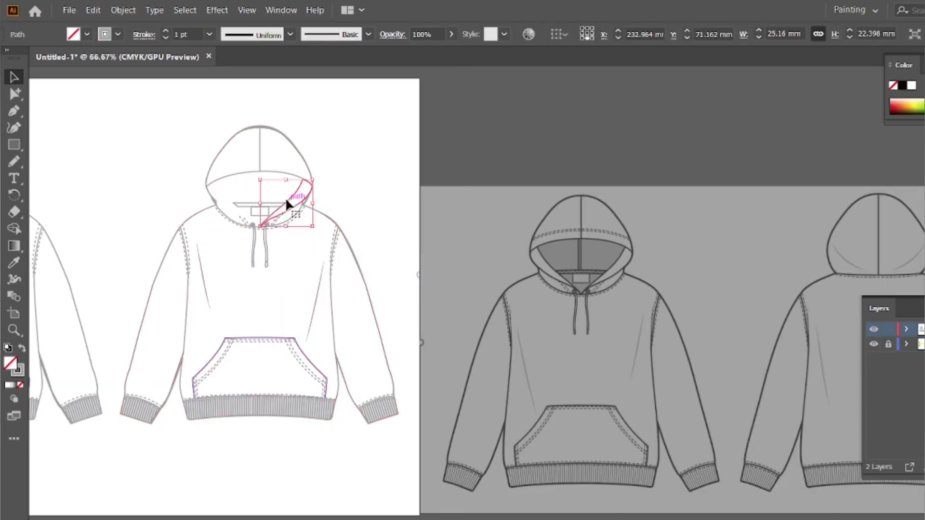
key(Delete)
click(272, 177)
click(268, 205)
key(Delete)
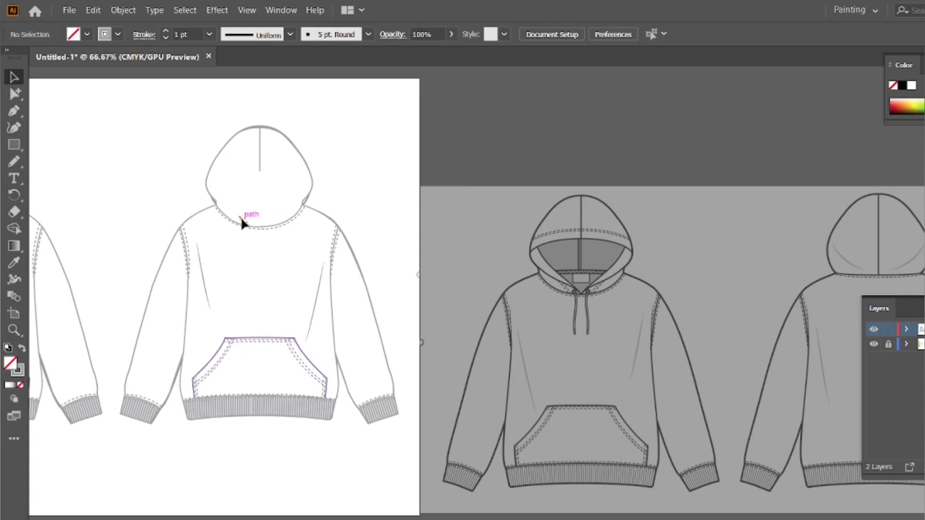
- Delete the leftover stitching along the copy's neckline, keeping the hood outline, and close the layer list
click(241, 218)
key(Delete)
click(250, 227)
key(Delete)
click(261, 226)
scroll(334, 246, down, 2)
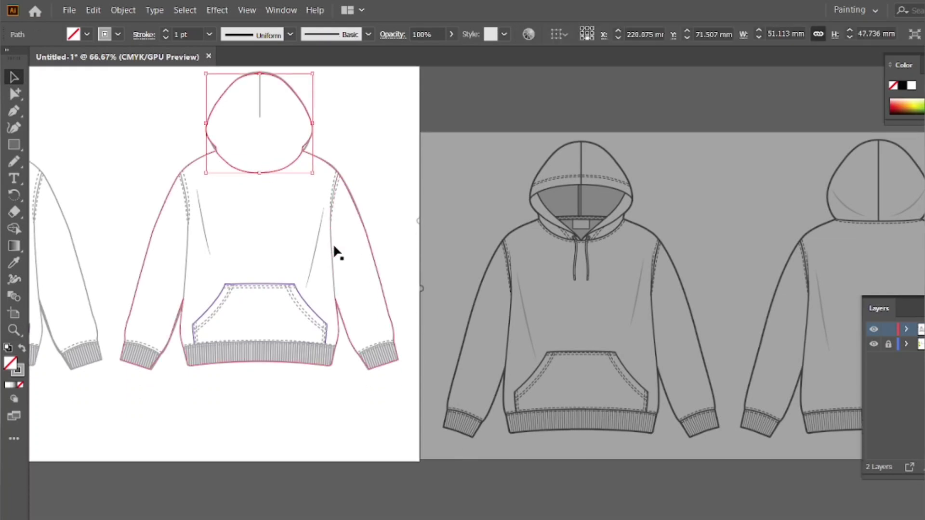
click(351, 255)
key(F7)
- Delete the kangaroo pocket's outline, top edge and dashed side stitching from the back-view hoodie copy
click(259, 283)
key(Delete)
click(254, 284)
key(Delete)
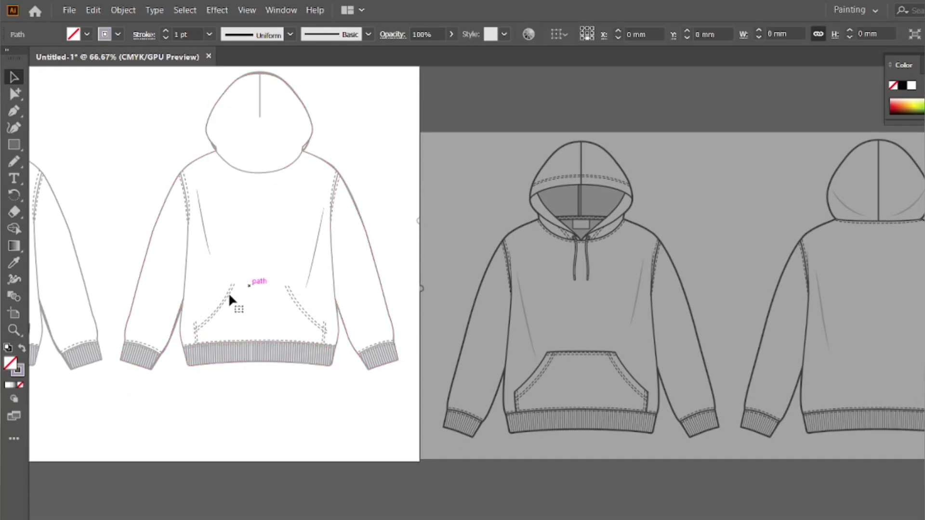
click(228, 295)
key(Delete)
click(196, 331)
key(Delete)
click(298, 309)
key(Delete)
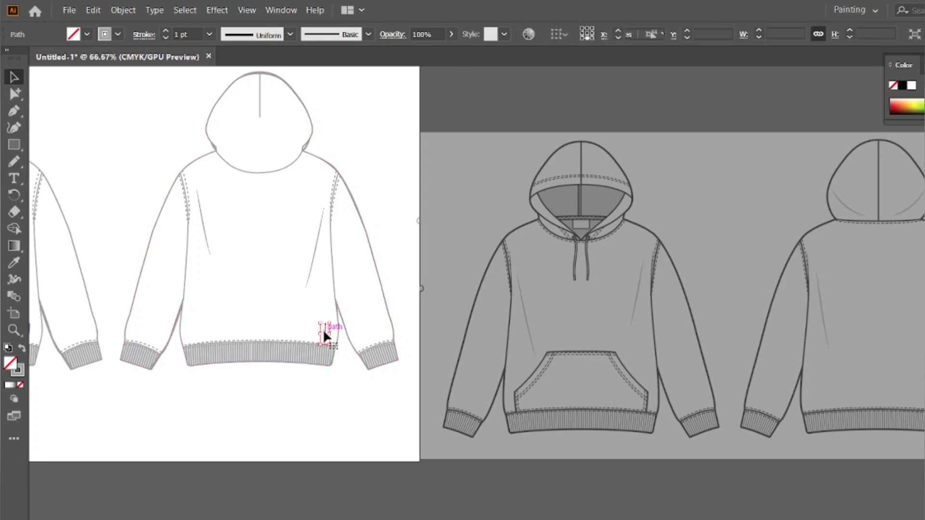
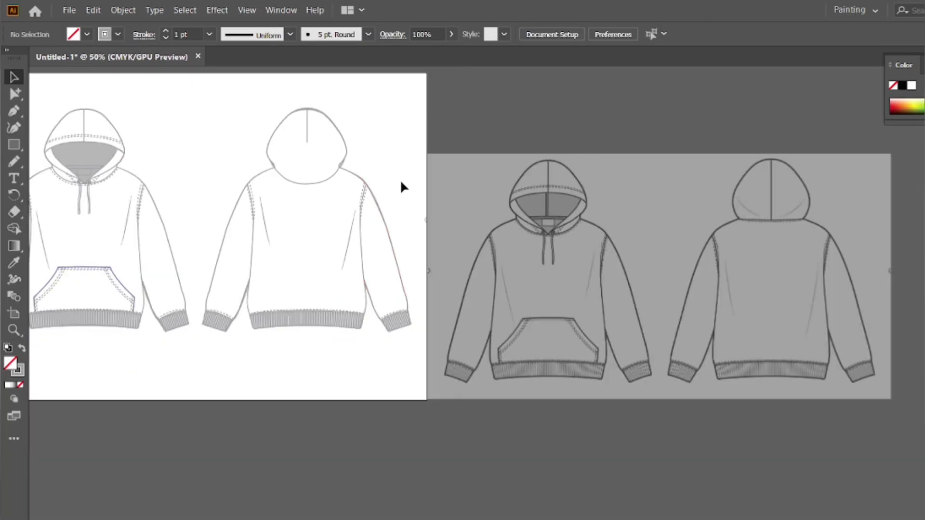
- Delete the bottom anchor and the two lower corner anchors of the back hood's outline
key(ctrl+1)
key(a)
click(222, 251)
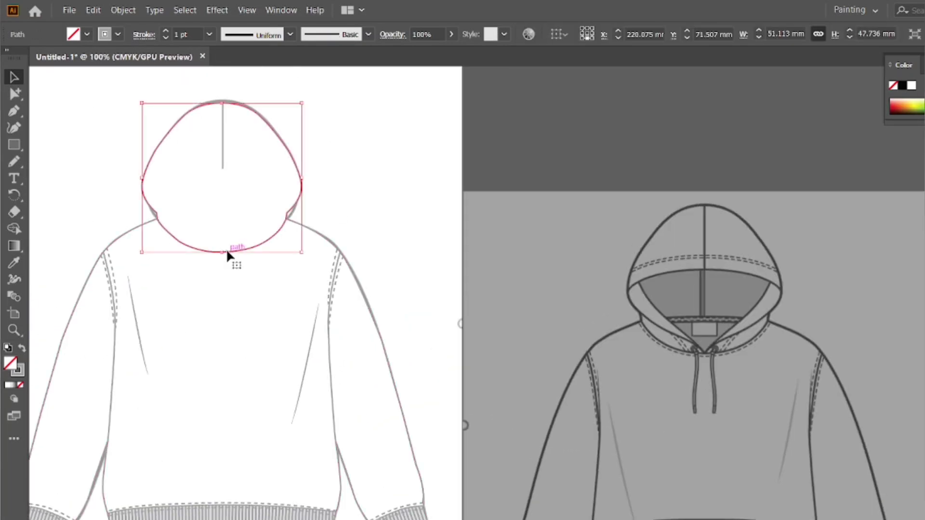
key(Delete)
click(286, 219)
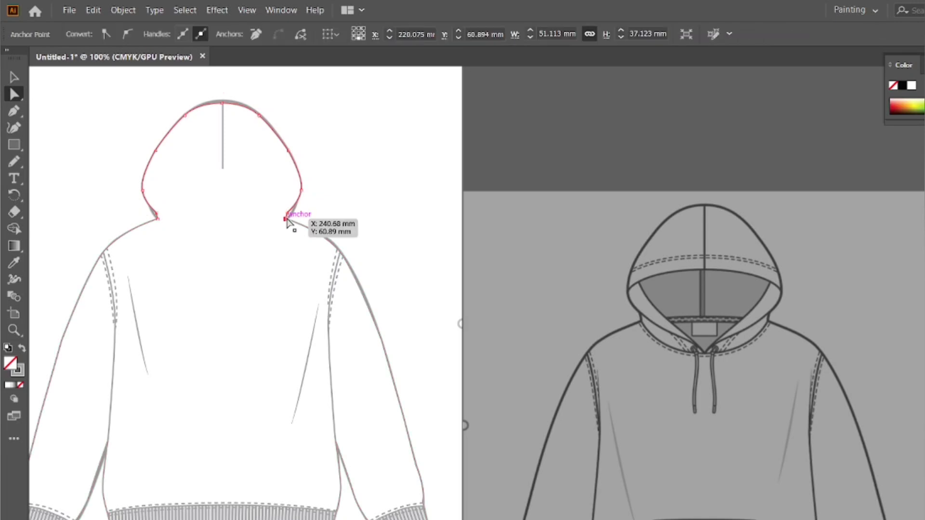
key(Delete)
click(157, 218)
key(Delete)
- Clear the back body silhouette's fill to expose the template beneath it
click(68, 349)
click(20, 385)
click(86, 207)
- Redraw the back hood outline's lower edges down to the neck corners and close it along the neckline
scroll(164, 193, up, 3)
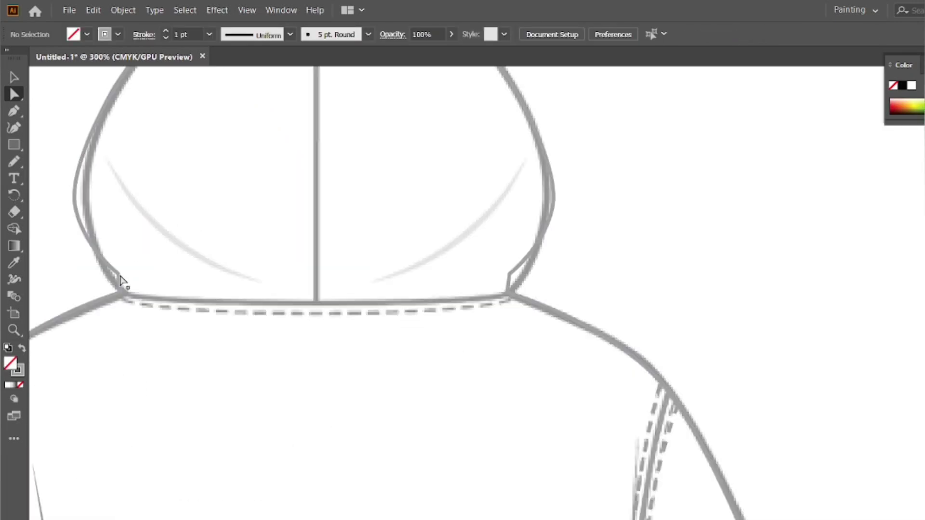
click(118, 274)
click(124, 292)
click(89, 265)
click(119, 274)
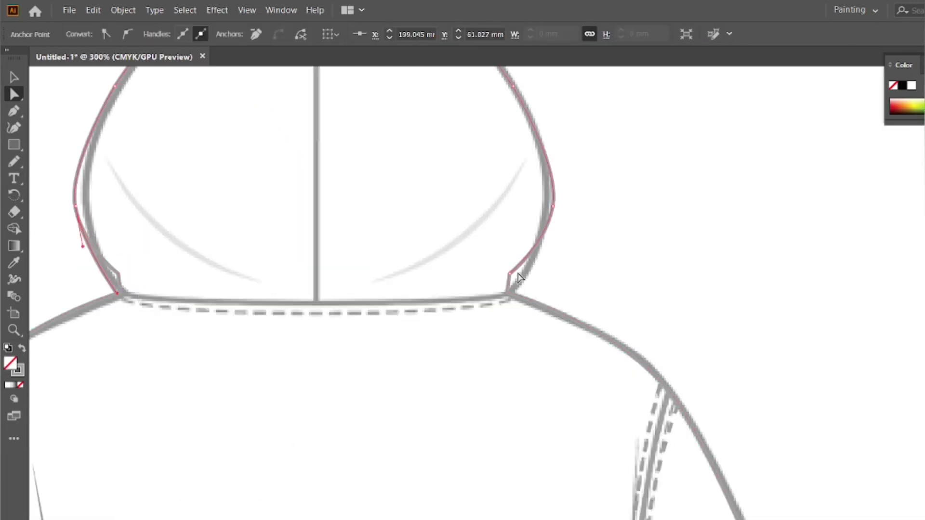
scroll(513, 297, down, 1)
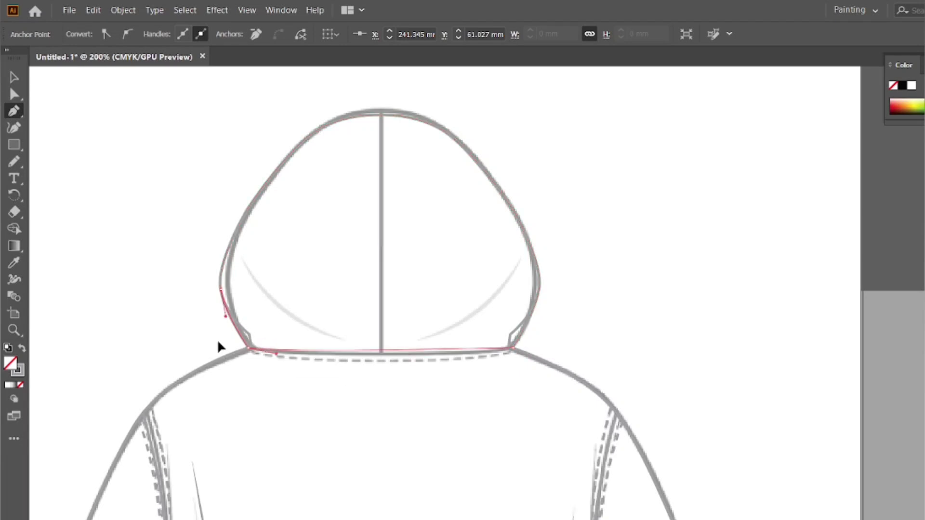
- Draw curved dashed stitching just below the back neckline in the armhole stitching style, and extend the hood's centre seam to the neckline
click(247, 353)
drag(614, 333, 670, 336)
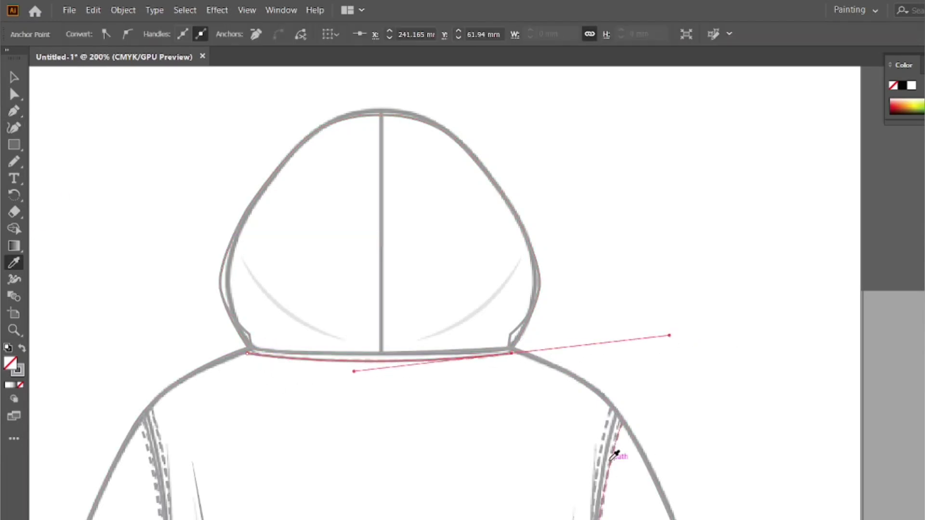
click(380, 183)
click(359, 383)
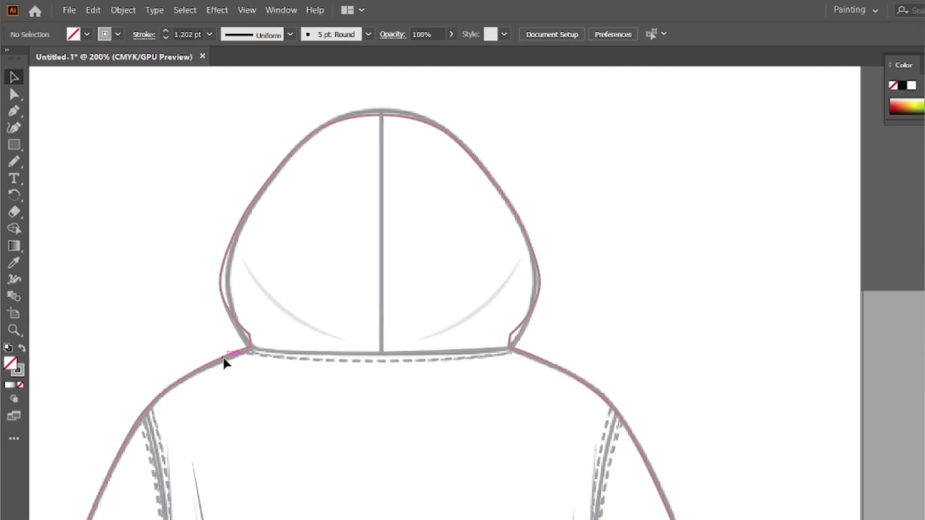
- Fill the back body silhouette and the back hood outline with white
click(224, 357)
click(912, 86)
click(627, 130)
scroll(444, 169, down, 1)
click(376, 306)
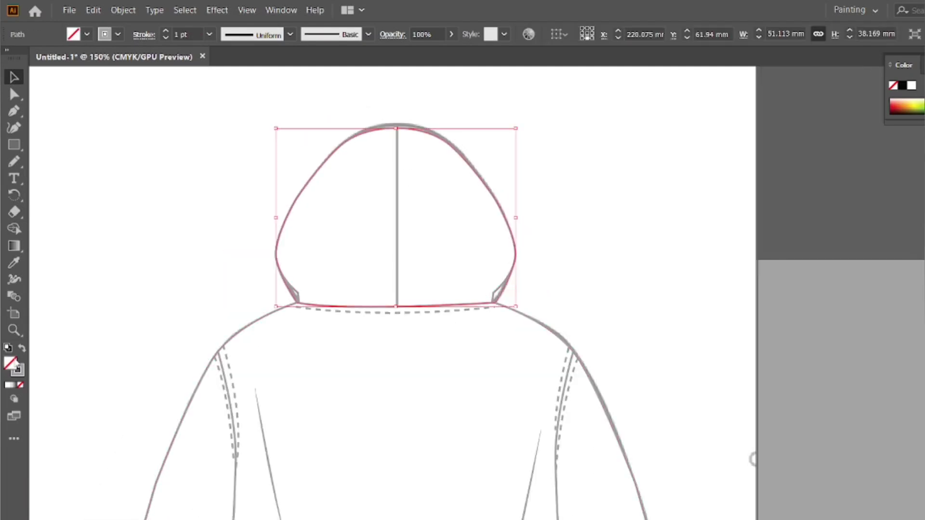
click(193, 226)
scroll(449, 212, down, 4)
scroll(326, 189, up, 1)
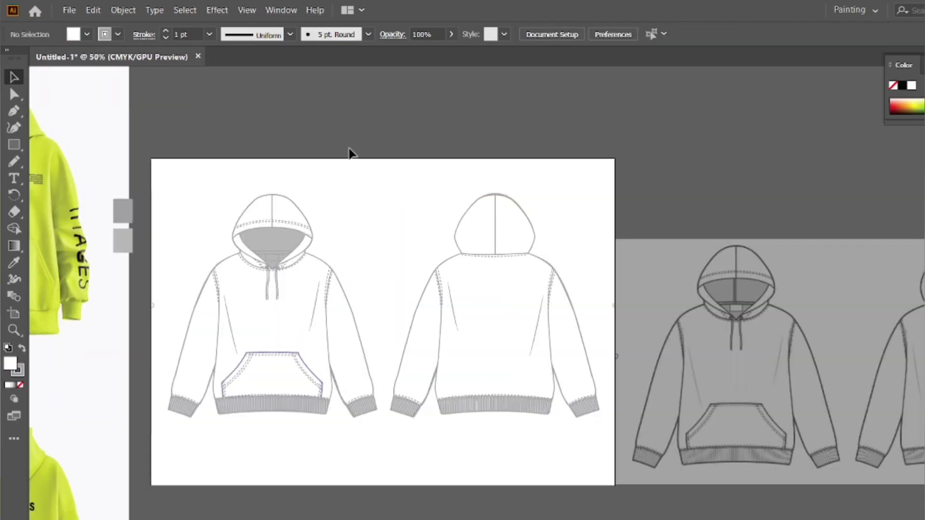
- Toggle the template layer's visibility to check the traced front and back views without it
key(F7)
click(874, 344)
click(875, 346)
scroll(539, 454, down, 1)
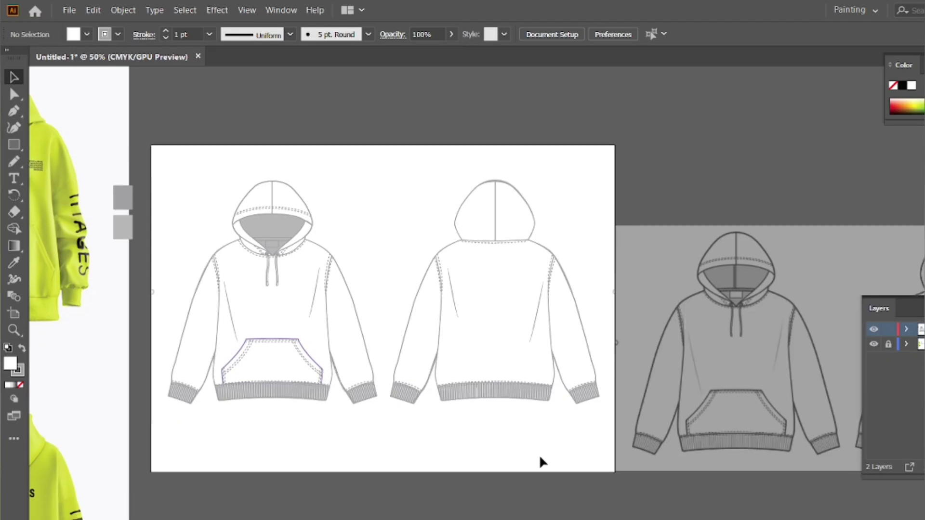
scroll(407, 399, down, 1)
click(874, 346)
click(873, 345)
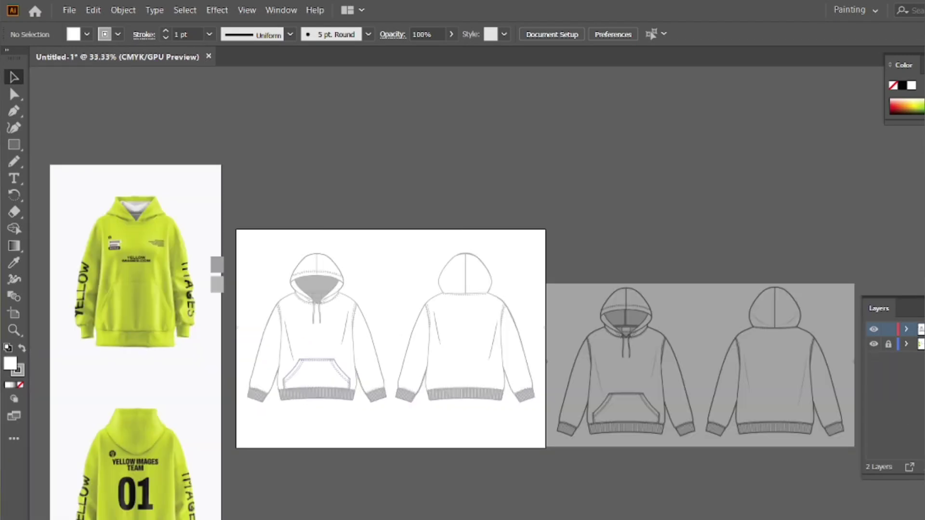
click(924, 467)
click(586, 316)
key(F7)
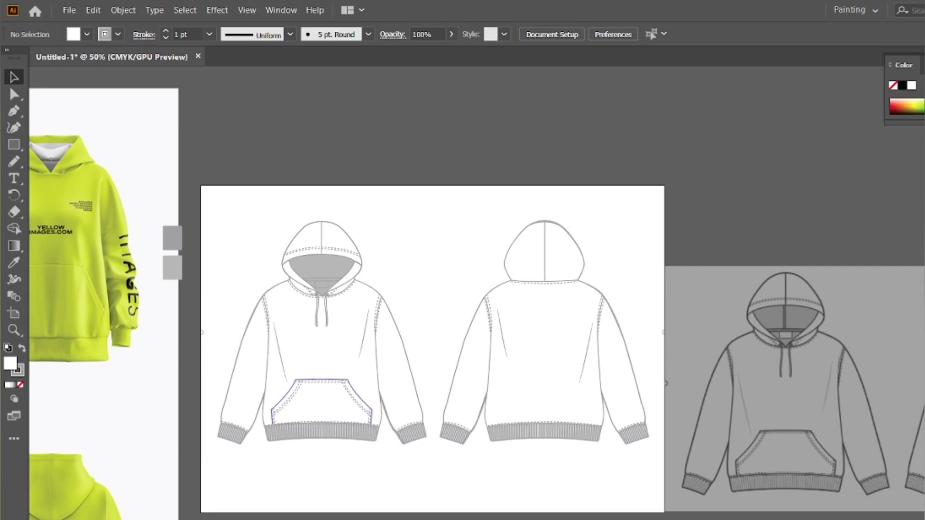
- Hide the locked template layer and close the layer list
key(F7)
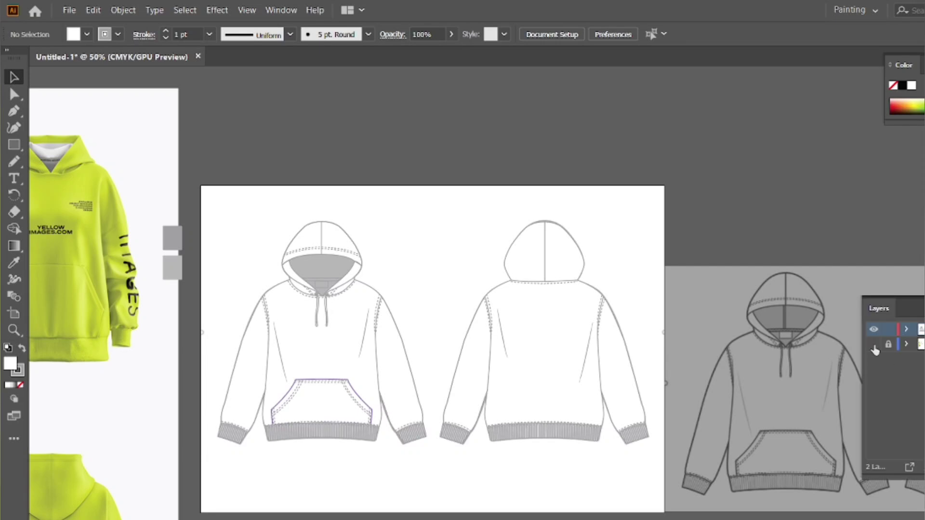
click(874, 345)
key(F7)
- Isolate the front body silhouette, swap its grey stroke into the fill, and draw a rectangle about 151 by 165 mm over it
scroll(212, 349, up, 1)
click(353, 344)
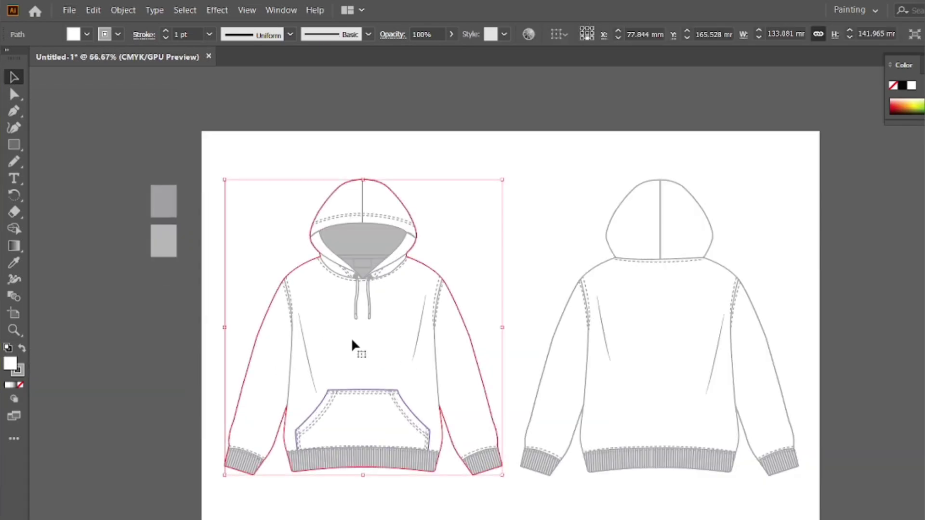
double_click(352, 341)
click(126, 381)
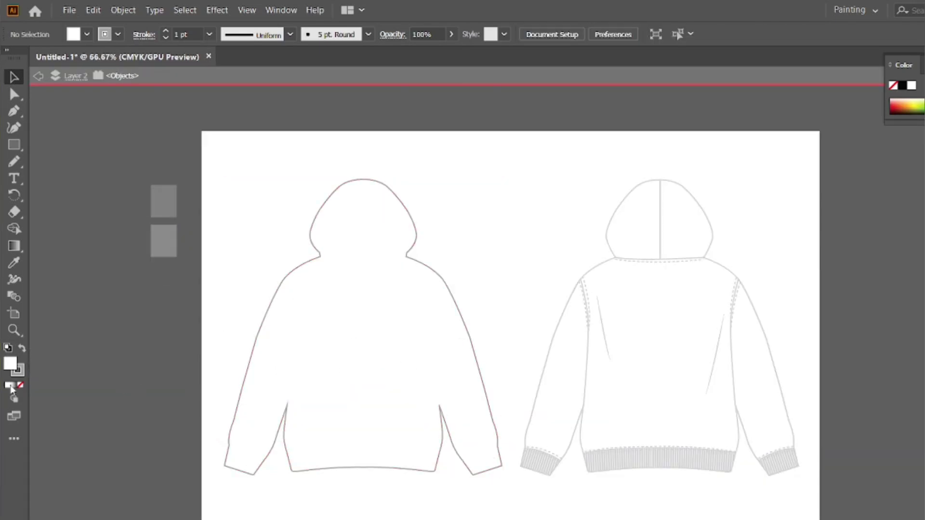
key(ctrl+a)
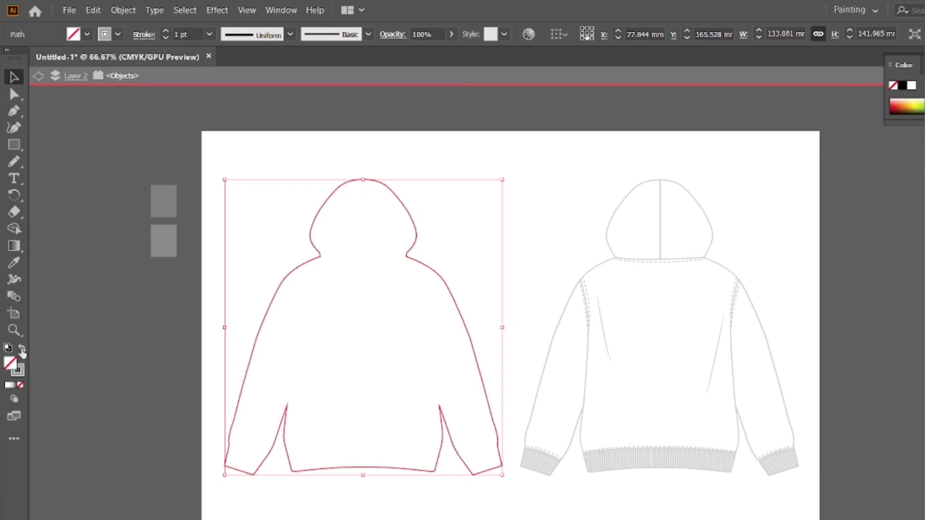
click(22, 351)
click(16, 144)
drag(207, 165, 521, 509)
- Send the rectangle behind the front body silhouette, make a clipping mask from both, and leave isolation mode
key(v)
right_click(425, 324)
mouse_move(464, 259)
click(605, 301)
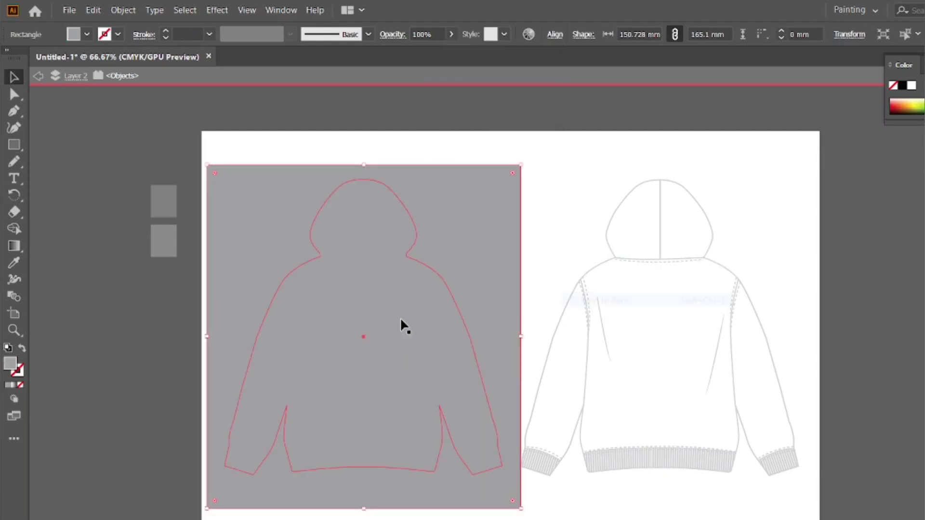
key(ctrl+a)
right_click(474, 237)
click(526, 382)
double_click(174, 373)
click(294, 355)
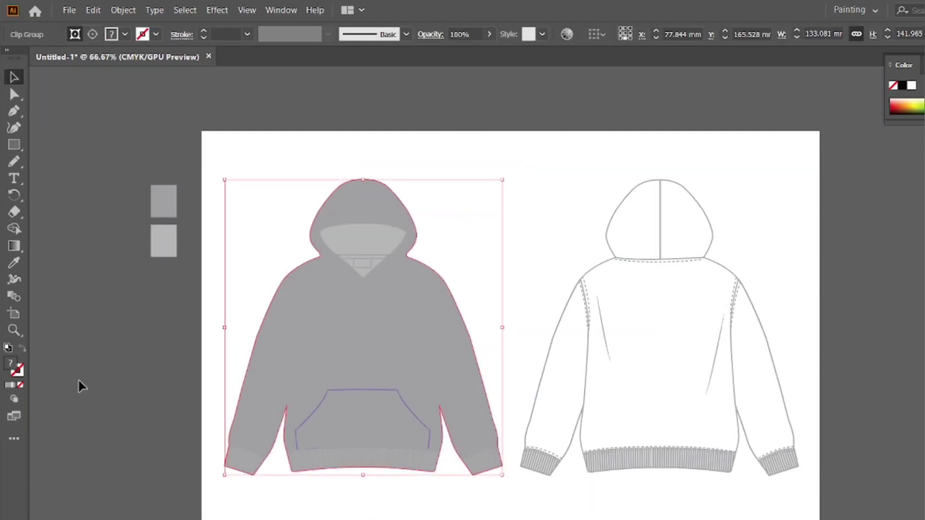
- Fill the clipped rectangle inside the front body's clip group with white using the Group Selection tool
click(79, 381)
right_click(15, 95)
click(58, 111)
click(318, 318)
click(911, 85)
click(121, 135)
- Send the front body's clip group to the back, behind the seams and details
click(14, 77)
right_click(344, 309)
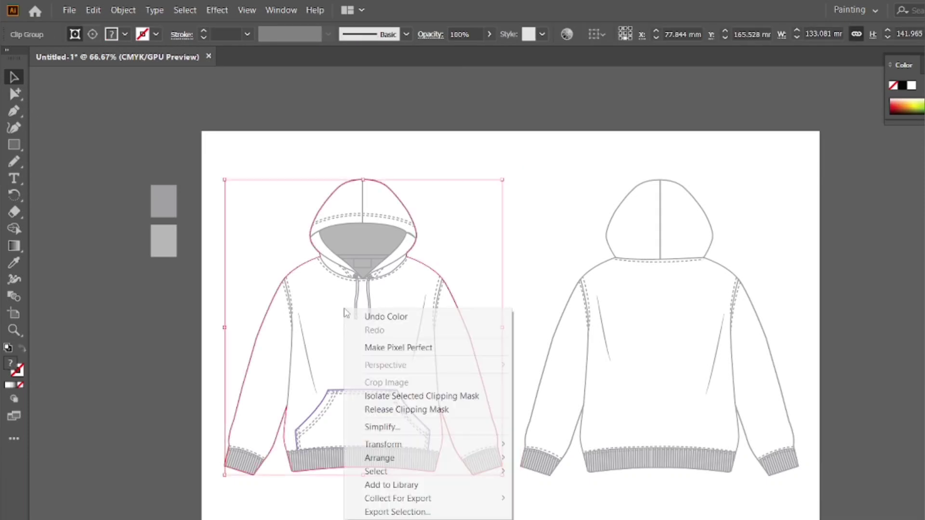
mouse_move(381, 457)
click(533, 499)
click(181, 379)
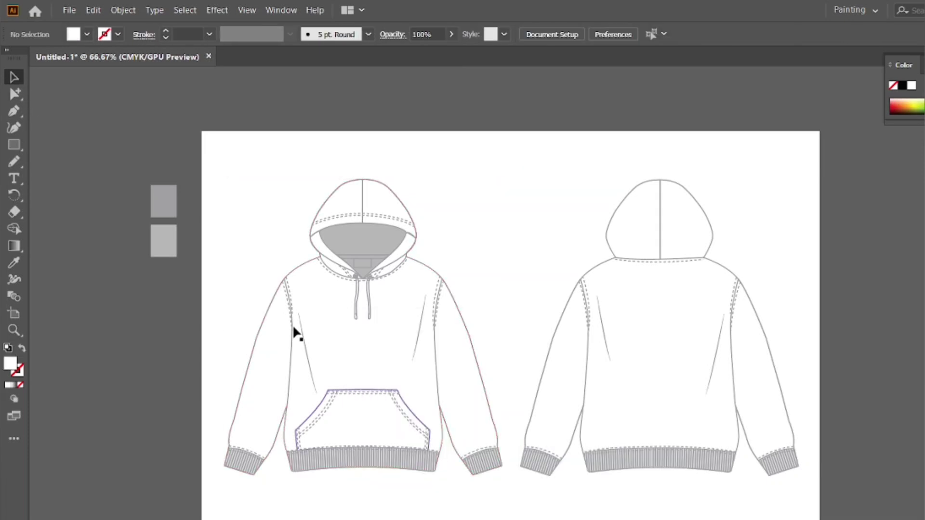
- Isolate the front's left sleeve, swap its grey stroke into the fill, and draw a rectangle about 49 by 100 mm over it
click(293, 347)
click(174, 367)
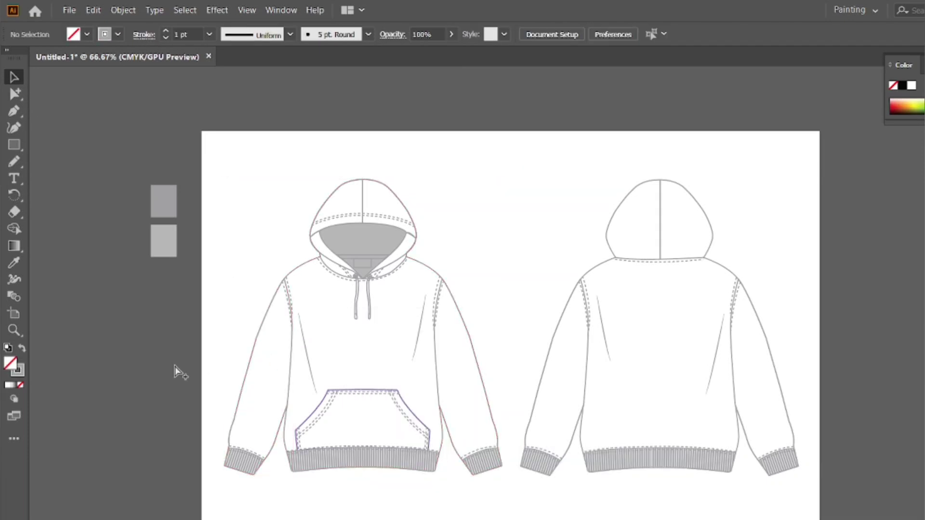
double_click(294, 366)
click(22, 349)
click(14, 145)
drag(206, 271, 308, 481)
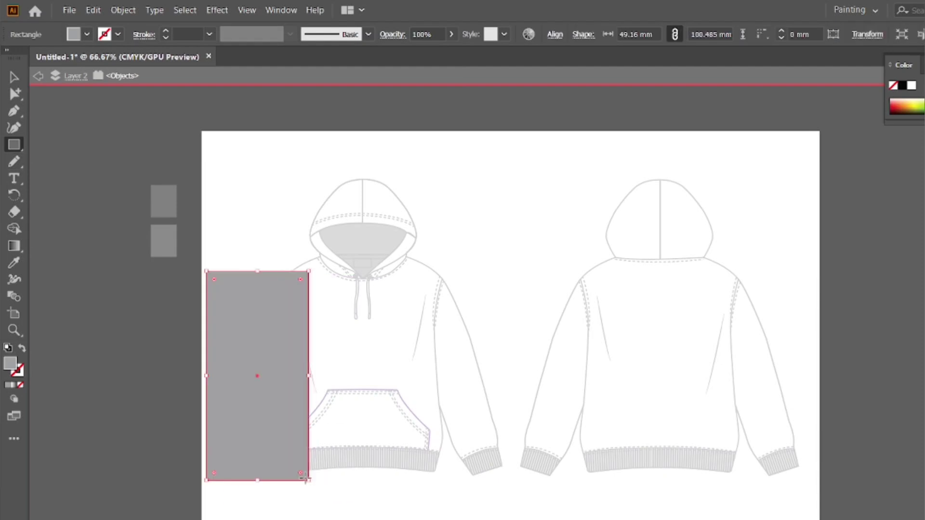
- Send the rectangle behind the left sleeve shape, clip it with the sleeve, and leave isolation mode
key(v)
right_click(279, 379)
mouse_move(314, 316)
click(445, 357)
click(270, 345)
shift+click(233, 335)
right_click(233, 335)
click(287, 215)
double_click(160, 340)
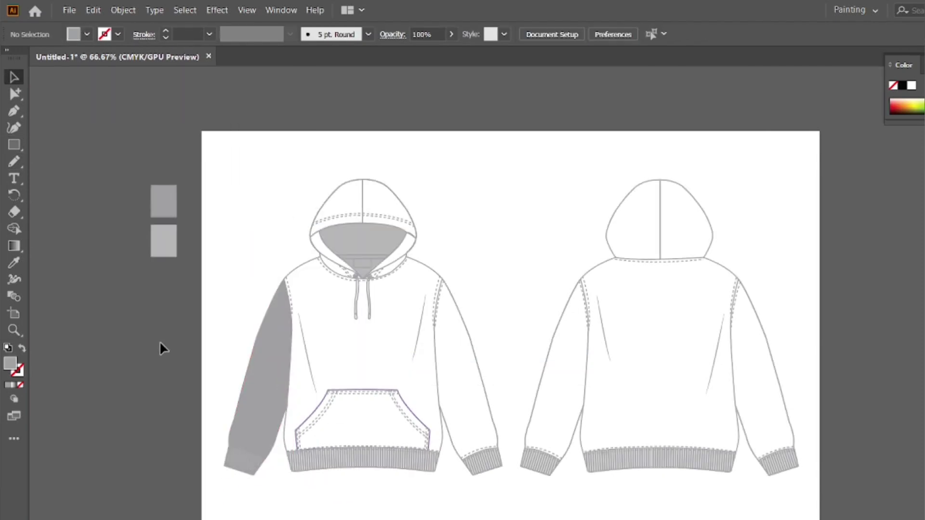
- Match the left sleeve's clipped rectangle to the front body's appearance with the Eyedropper
click(16, 94)
click(269, 393)
key(i)
click(332, 361)
key(v)
click(69, 137)
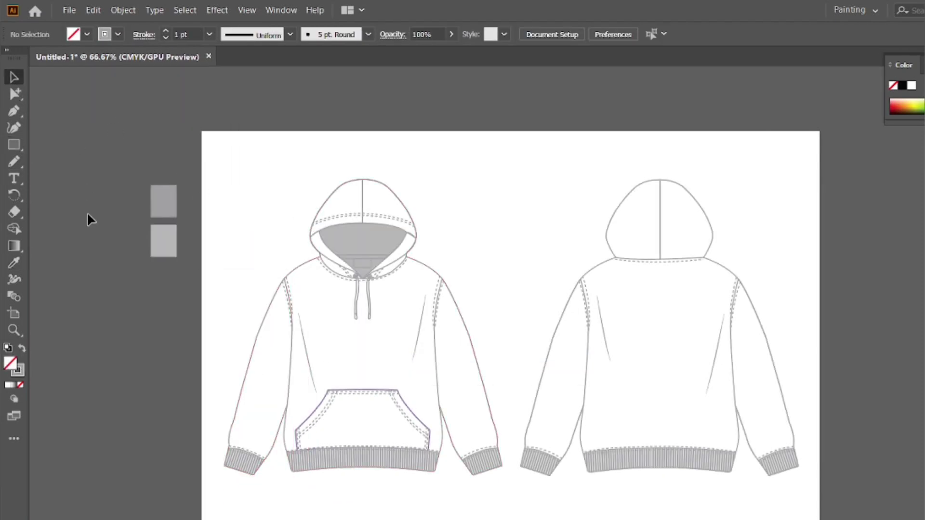
- Isolate the front's right sleeve, swap its grey stroke into the fill, and draw a rectangle about 51 by 102 mm over it
click(471, 343)
double_click(470, 337)
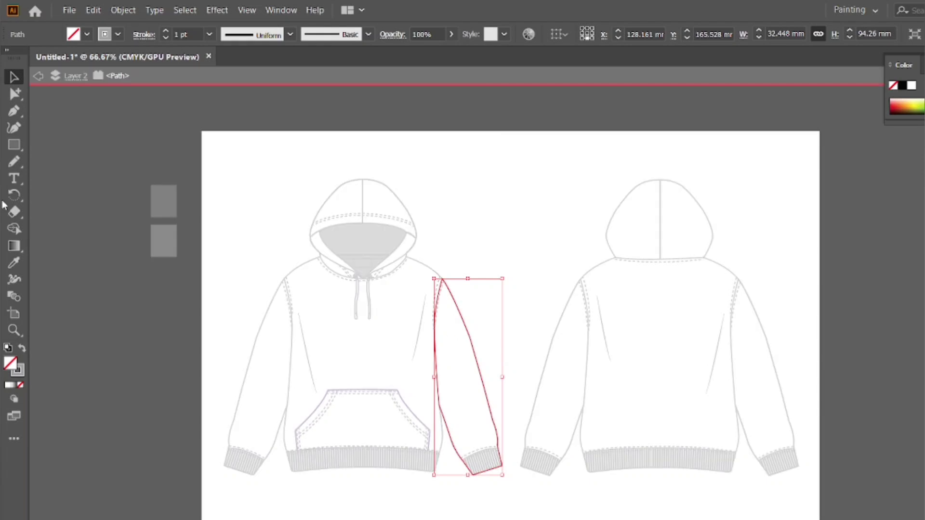
click(22, 349)
key(m)
drag(420, 271, 525, 483)
- Send the rectangle behind the right sleeve shape, clip it with the sleeve, and leave isolation mode
key(v)
right_click(505, 390)
mouse_move(534, 333)
click(683, 368)
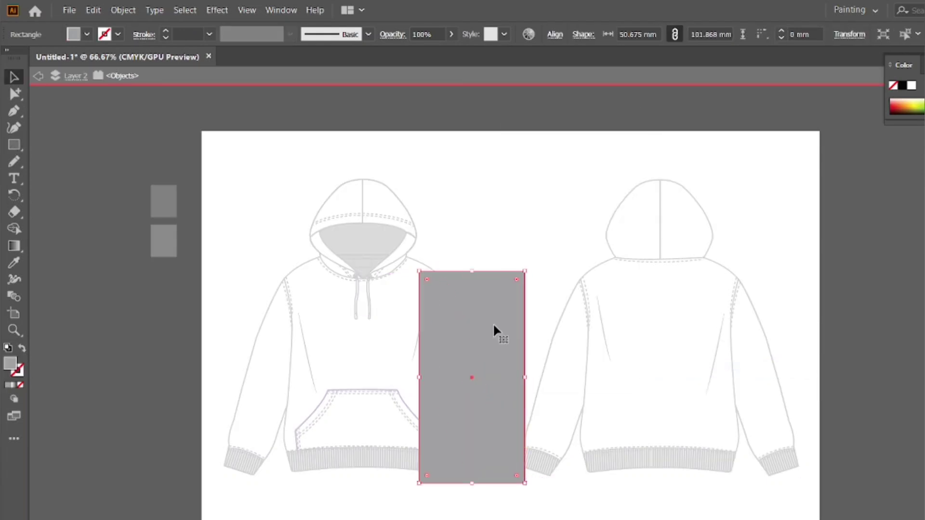
key(ctrl+a)
right_click(514, 309)
click(554, 455)
double_click(147, 162)
- Match the right sleeve's clipped rectangle to the front body's appearance with the Eyedropper
key(a)
click(452, 358)
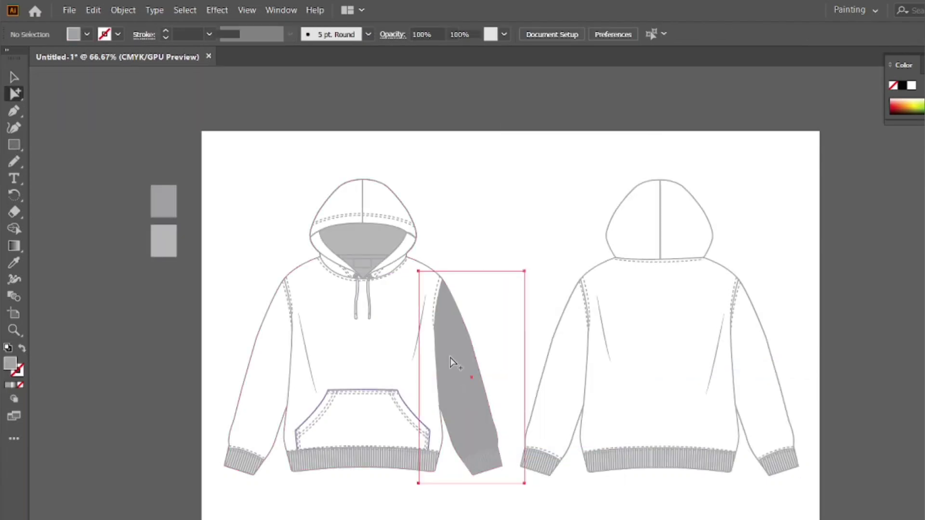
key(i)
click(379, 351)
key(v)
click(163, 341)
- Isolate the back body silhouette, change it to grey fill without stroke, and draw a rectangle about 156 by 172 mm over it
scroll(117, 327, down, 1)
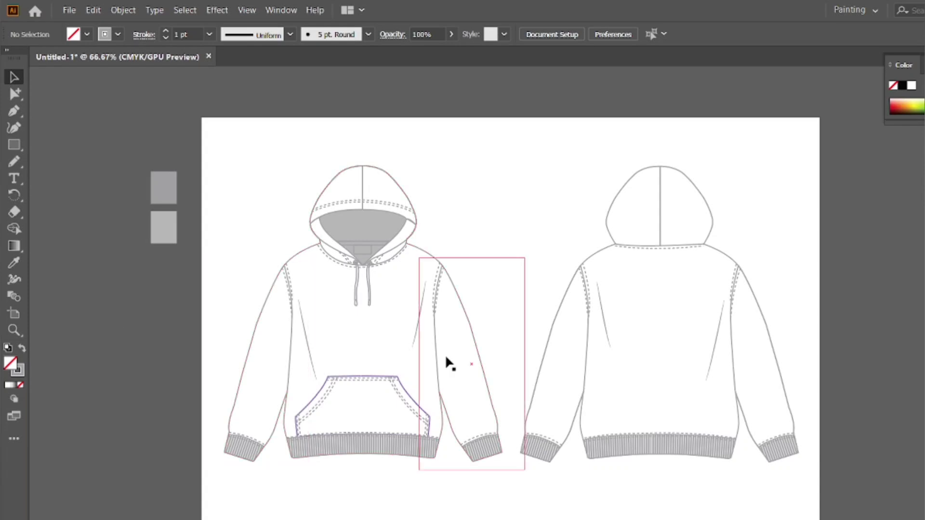
scroll(516, 309, right, 4)
double_click(520, 314)
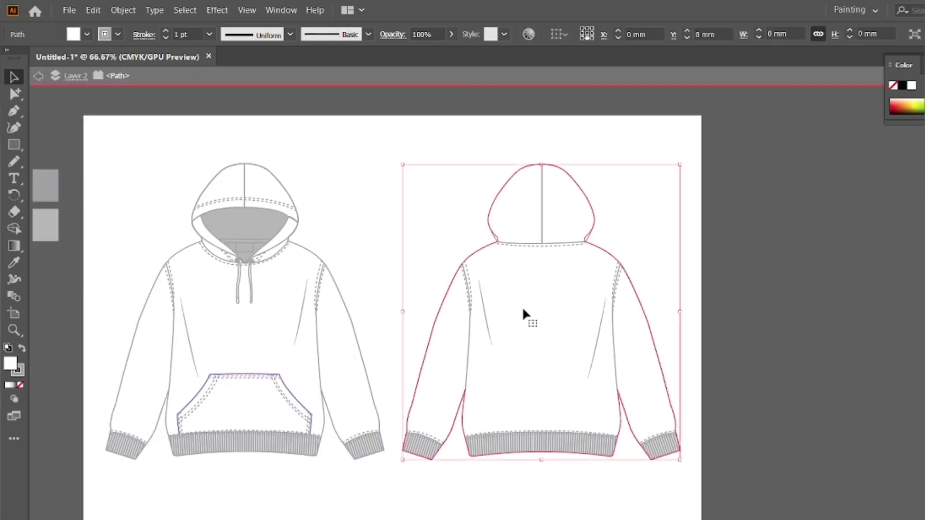
click(20, 385)
click(22, 348)
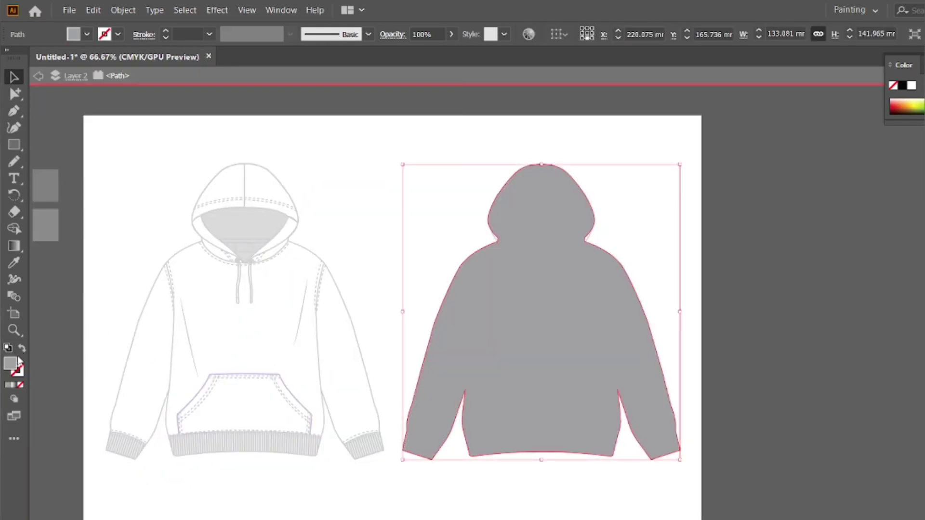
click(15, 145)
mouse_move(384, 145)
mouse_down()
mouse_move(407, 182)
mouse_move(709, 503)
mouse_up()
- Send the rectangle behind the back body silhouette and make a clipping mask from both shapes
key(v)
right_click(610, 368)
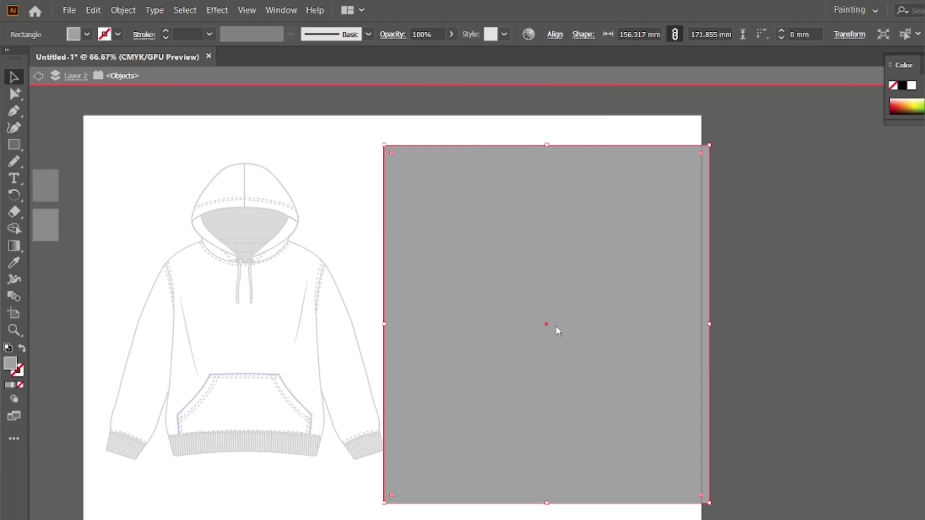
right_click(556, 326)
mouse_move(627, 264)
click(713, 305)
key(ctrl+a)
right_click(653, 260)
click(708, 404)
click(136, 196)
- Recolour the back body's clipped rectangle white with the Eyedropper and leave isolation mode
click(15, 94)
click(535, 379)
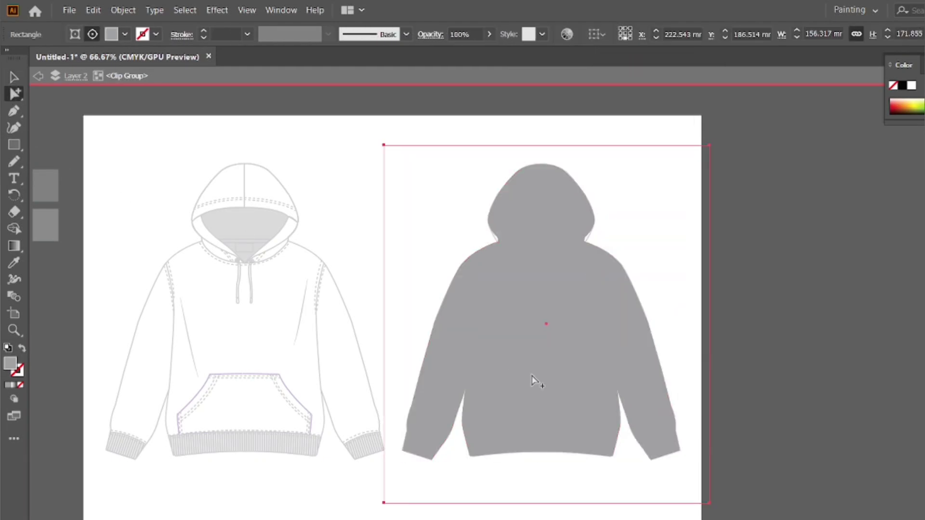
click(14, 263)
double_click(839, 362)
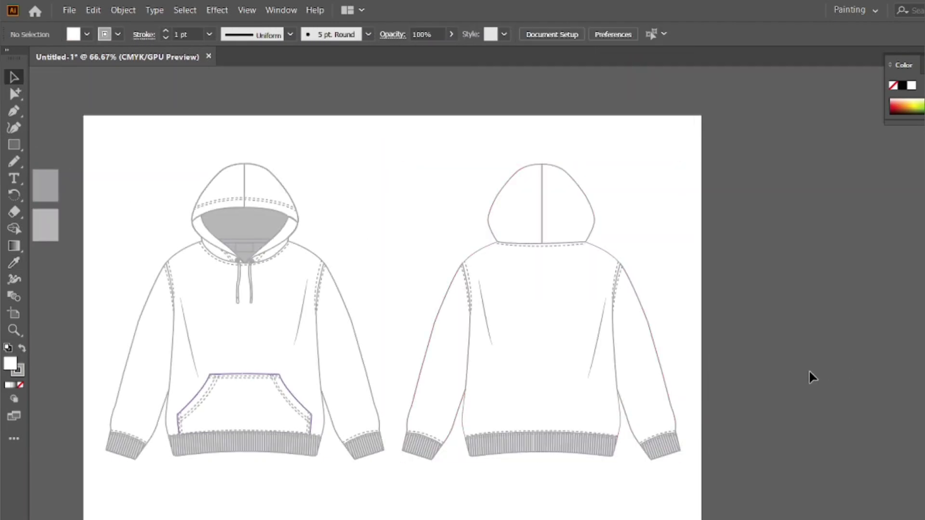
- Isolate the back view's left sleeve shape, change it to grey fill without stroke, and draw a rectangle covering the whole sleeve
click(452, 430)
click(393, 365)
double_click(440, 368)
key(Escape)
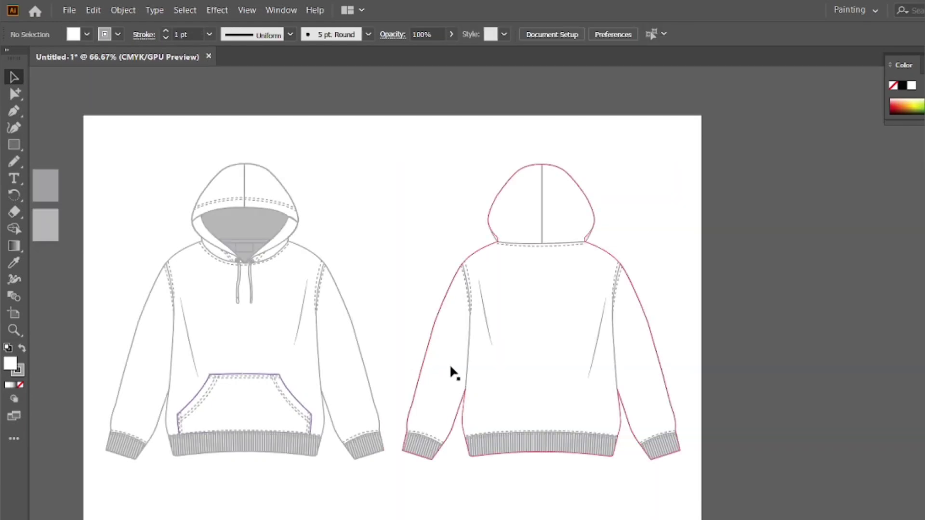
click(460, 362)
double_click(465, 367)
click(21, 349)
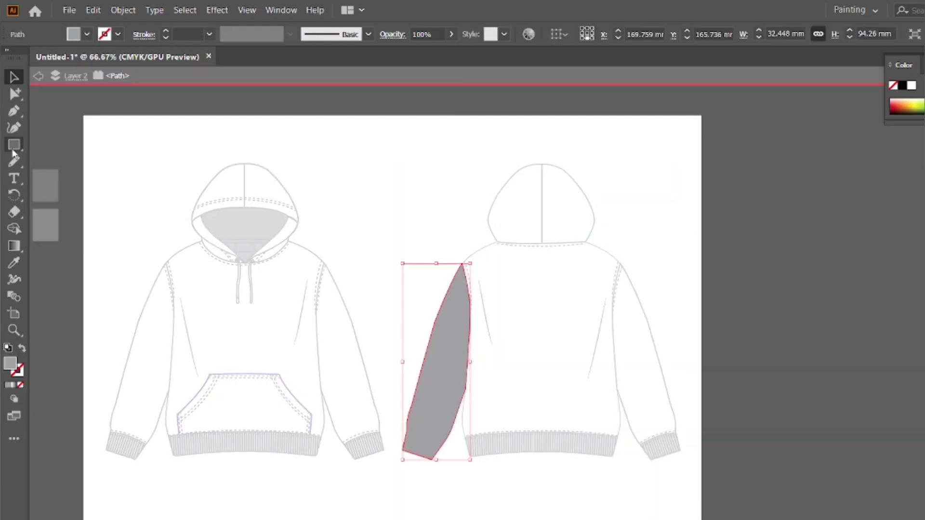
click(14, 148)
drag(386, 246, 496, 473)
- Send the rectangle behind the back view's left sleeve shape and make a clipping mask from both
key(v)
right_click(461, 358)
click(640, 335)
shift+click(451, 343)
right_click(451, 343)
click(510, 221)
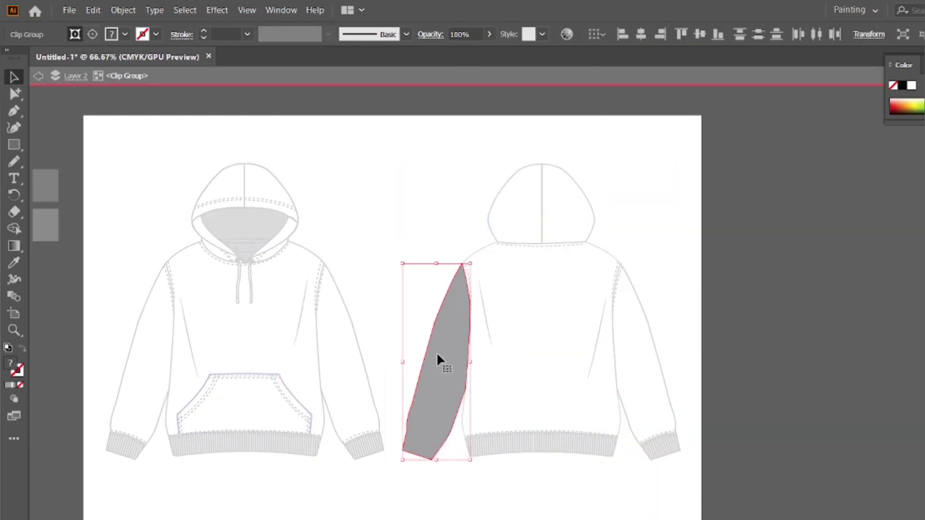
- Recolour the back view's left sleeve rectangle white with the Eyedropper and leave isolation mode
click(358, 489)
key(a)
click(451, 383)
key(i)
click(339, 331)
key(v)
click(345, 209)
key(ctrl+a)
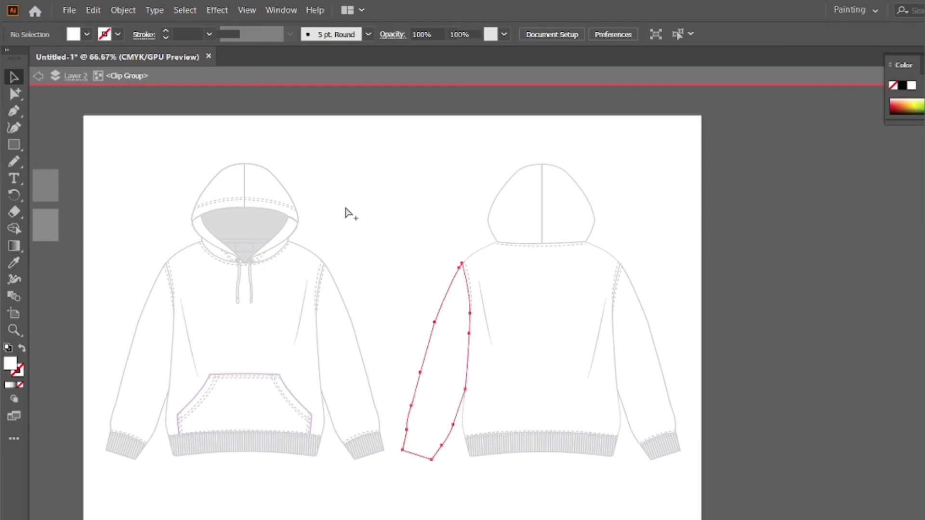
key(ctrl+z)
double_click(820, 364)
key(ctrl+z)
key(ctrl+z)
key(ctrl+z)
- Isolate the back view's right sleeve shape, give it grey fill without stroke, and draw a rectangle about 51 by 108 mm over it
click(619, 365)
click(615, 365)
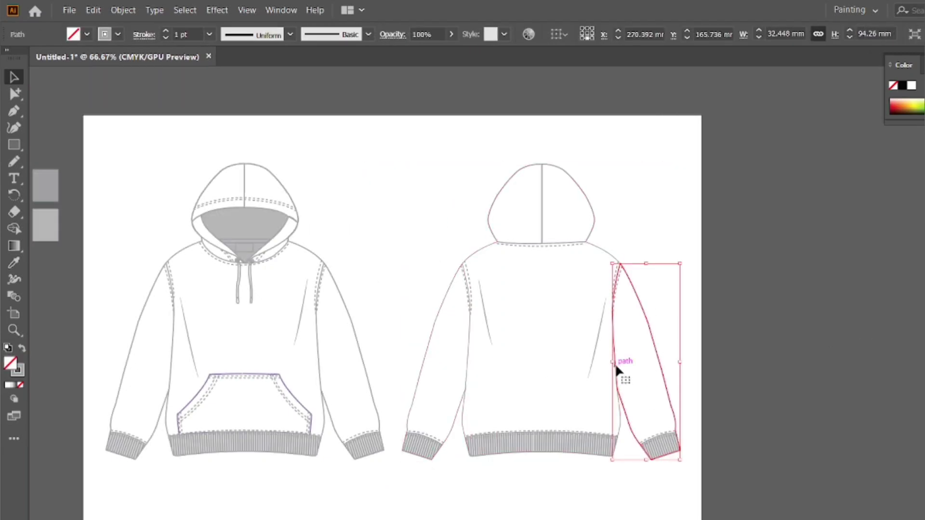
double_click(616, 365)
click(22, 348)
click(14, 145)
drag(592, 250, 699, 474)
- Send the rectangle behind the back view's right sleeve shape and make a clipping mask from both
key(v)
right_click(677, 408)
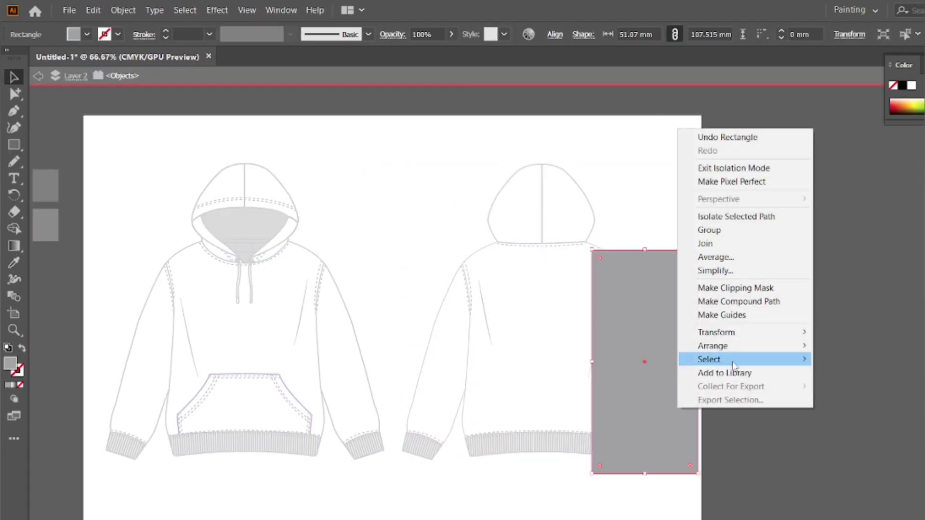
click(848, 387)
right_click(635, 376)
click(692, 256)
click(747, 332)
- Match the back view's right sleeve rectangle to the back body's white appearance with the Eyedropper
key(a)
click(639, 350)
key(i)
click(562, 304)
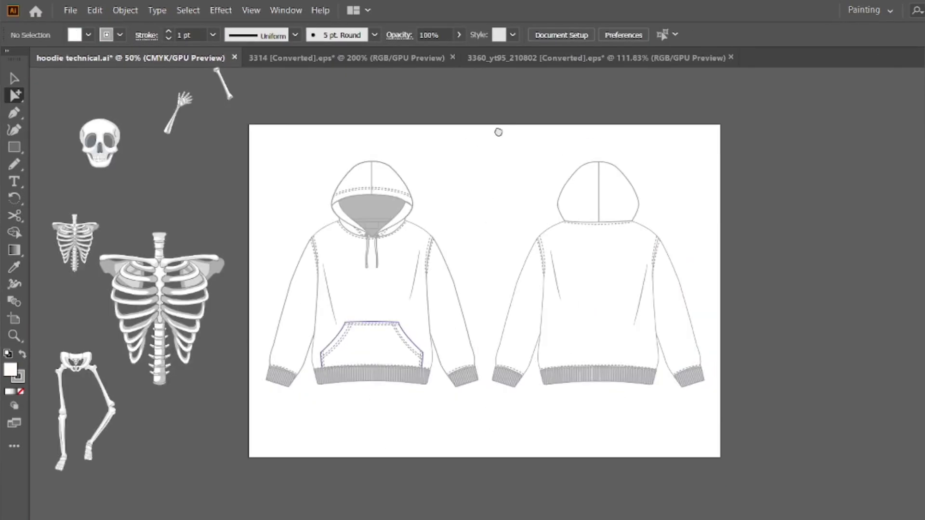
- Draw a square about 24.5 mm wide beside the artboard in hoodie technical.ai and remove its stroke
drag(376, 225, 454, 385)
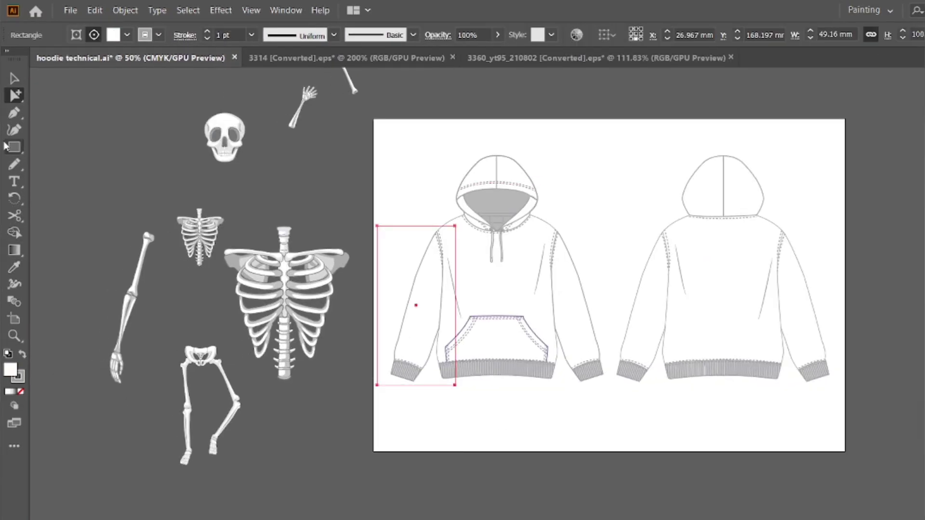
click(14, 78)
click(37, 84)
click(14, 147)
drag(321, 157, 360, 195)
click(20, 378)
click(20, 392)
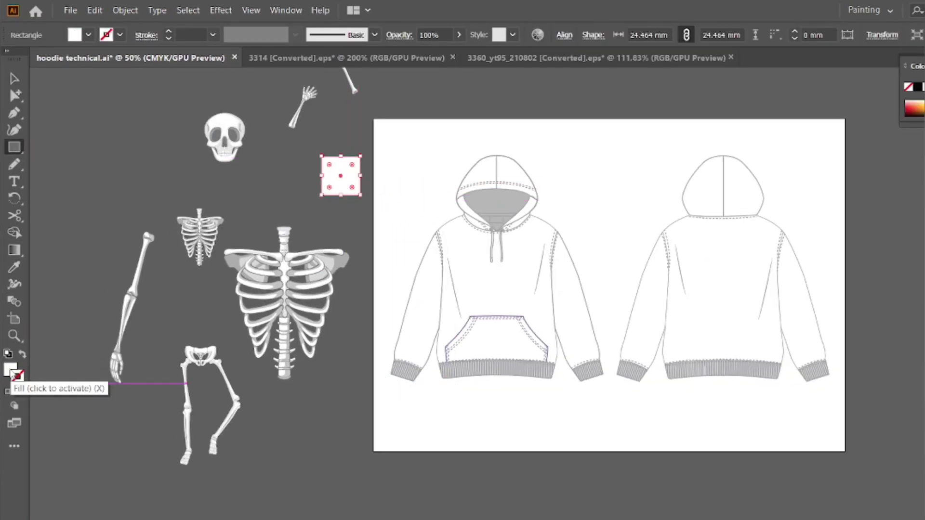
- Fill the square with a rich black that uses 30% cyan, 30% magenta and 30% yellow
double_click(11, 371)
double_click(857, 311)
text(30)
double_click(856, 328)
text(30)
double_click(854, 347)
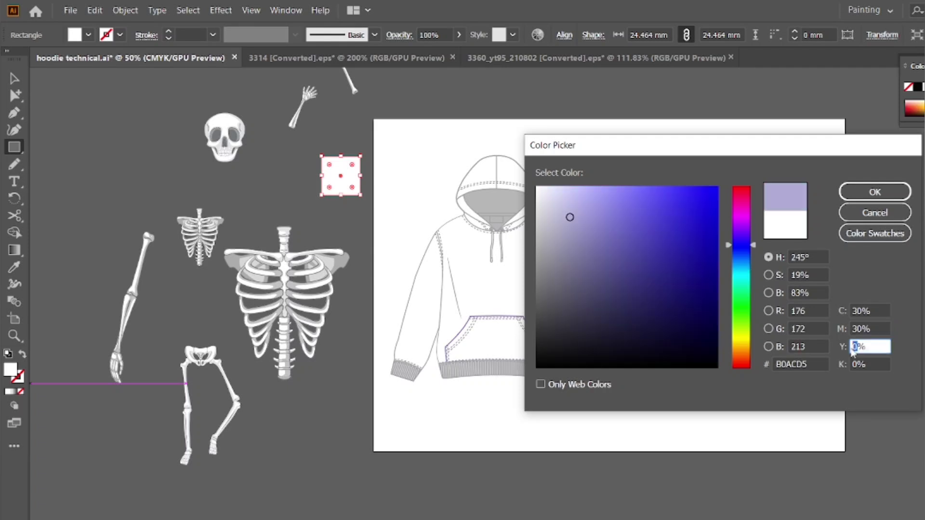
text(30)
key(Return)
key(a)
click(501, 303)
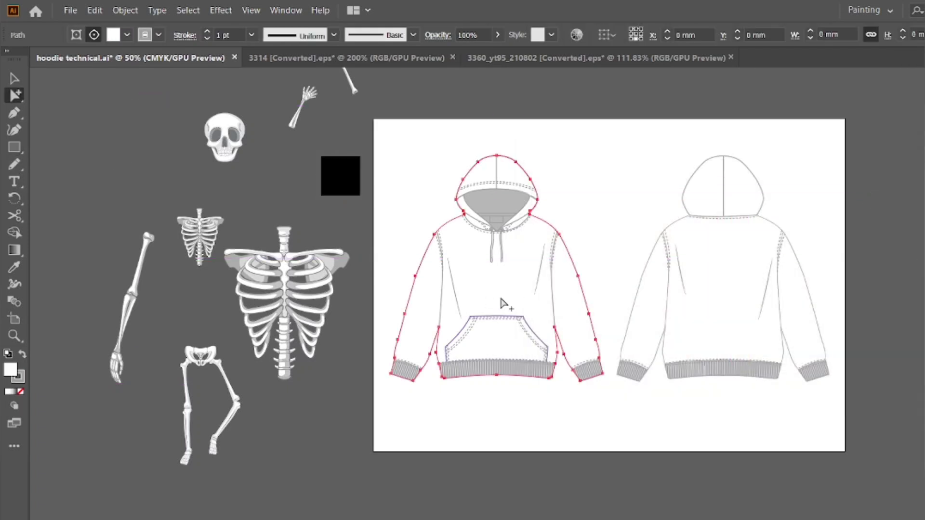
key(v)
double_click(470, 255)
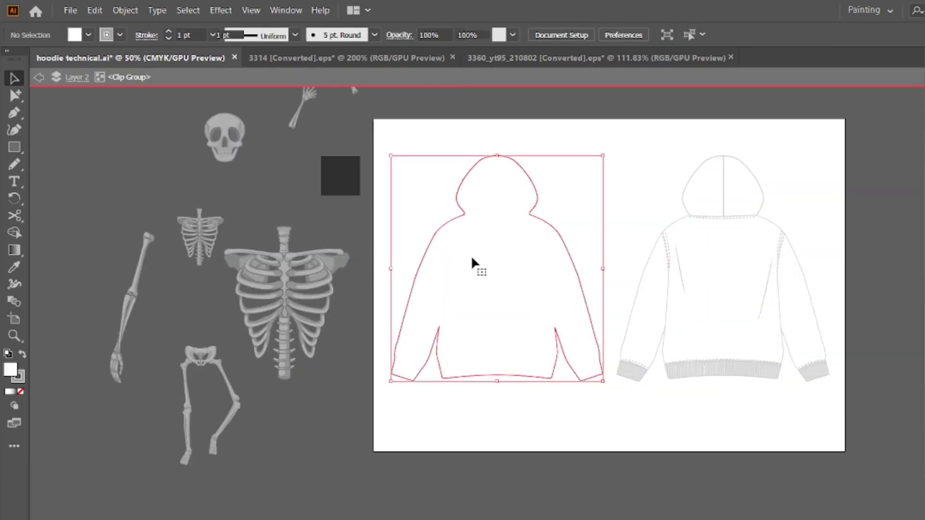
double_click(319, 224)
key(a)
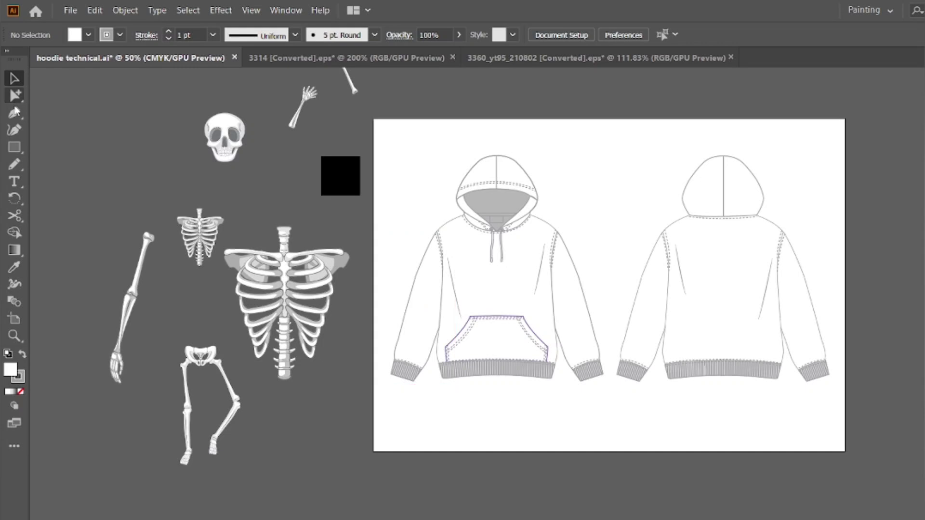
- Select the clipped rectangles of all four sleeves, colour them from the black square with the Eyedropper, and deselect them
click(418, 333)
shift+click(570, 316)
shift+click(646, 320)
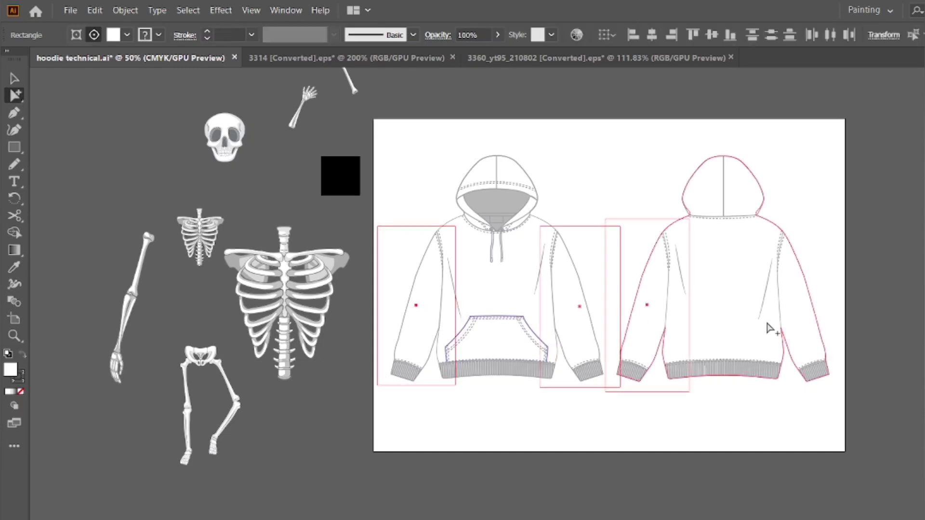
shift+click(792, 327)
key(i)
click(338, 175)
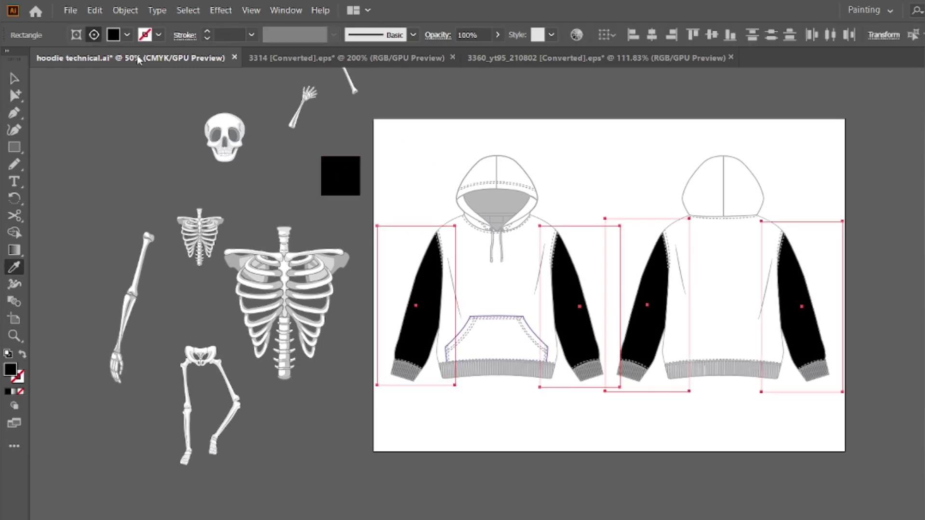
click(77, 137)
- Send the front body's clipping group to the back of the stacking order
key(v)
right_click(509, 289)
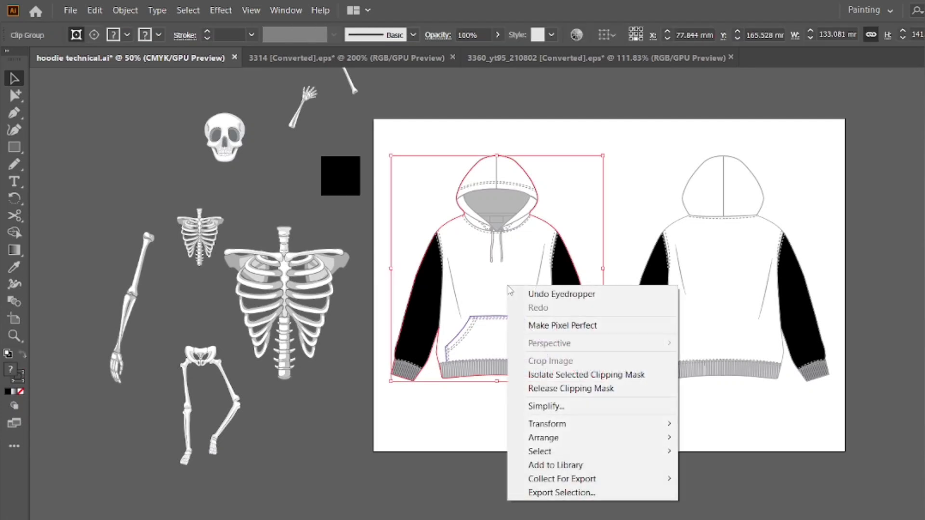
mouse_move(552, 438)
click(708, 481)
click(654, 508)
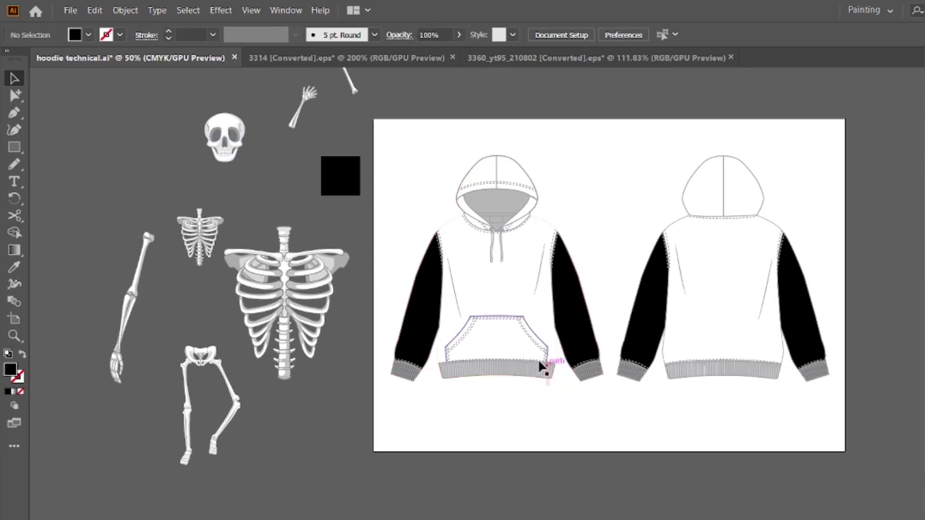
- Colour the front body's clipped rectangle, about 159 mm wide, from the black square with the Eyedropper
key(a)
click(499, 288)
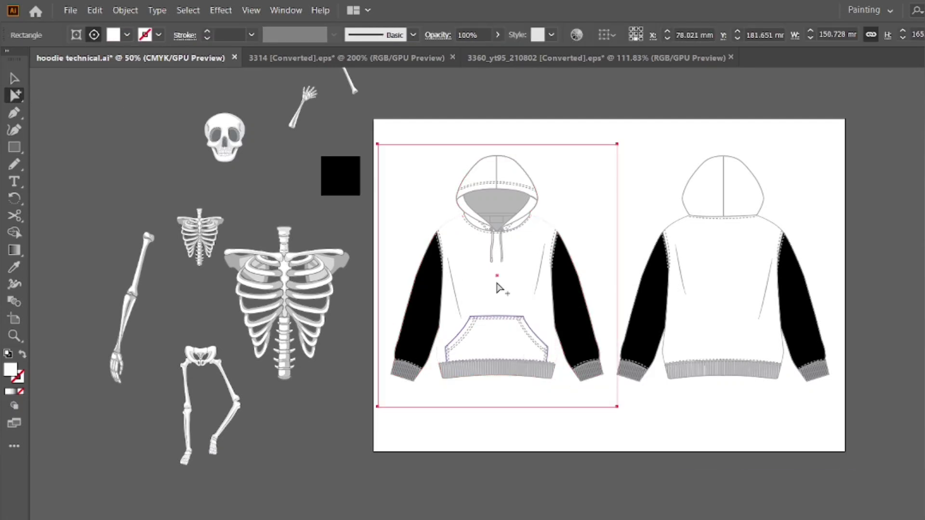
click(339, 176)
- Send the black front body clipping group behind all other objects
key(v)
click(475, 264)
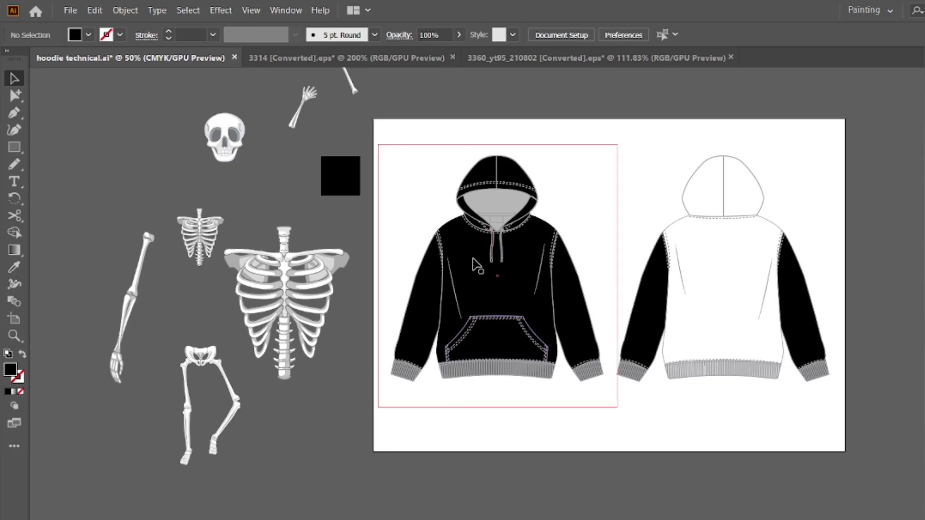
right_click(474, 260)
mouse_move(536, 412)
click(656, 453)
click(618, 512)
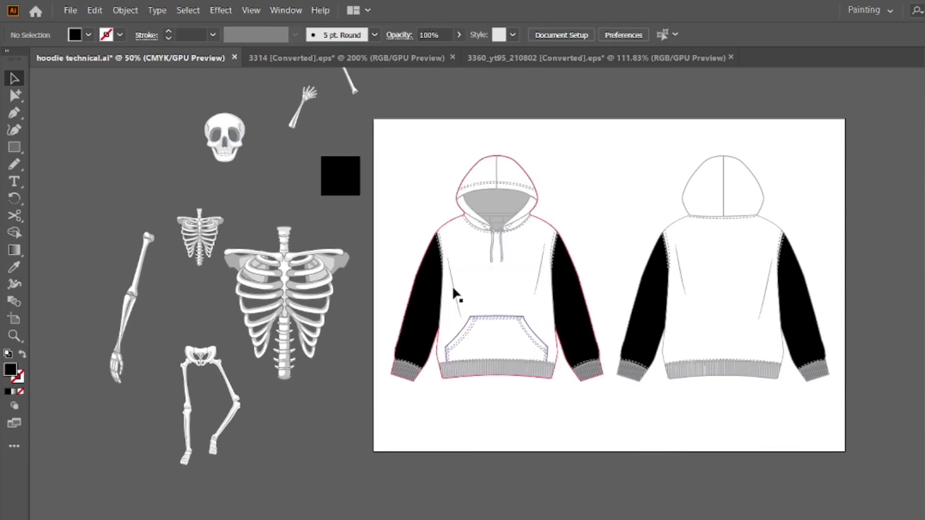
- Fill the clipped rectangle of the remaining white front body by sampling the black square, and deselect it
key(a)
click(451, 289)
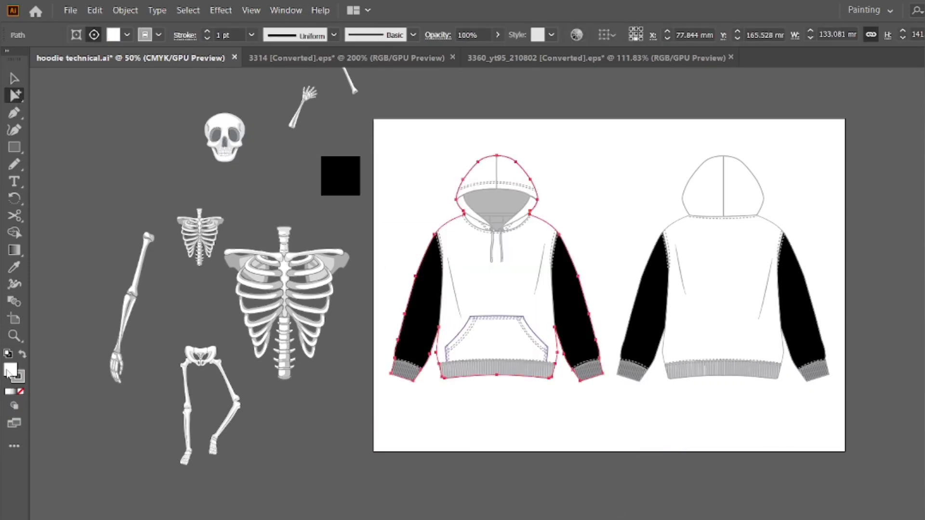
click(478, 292)
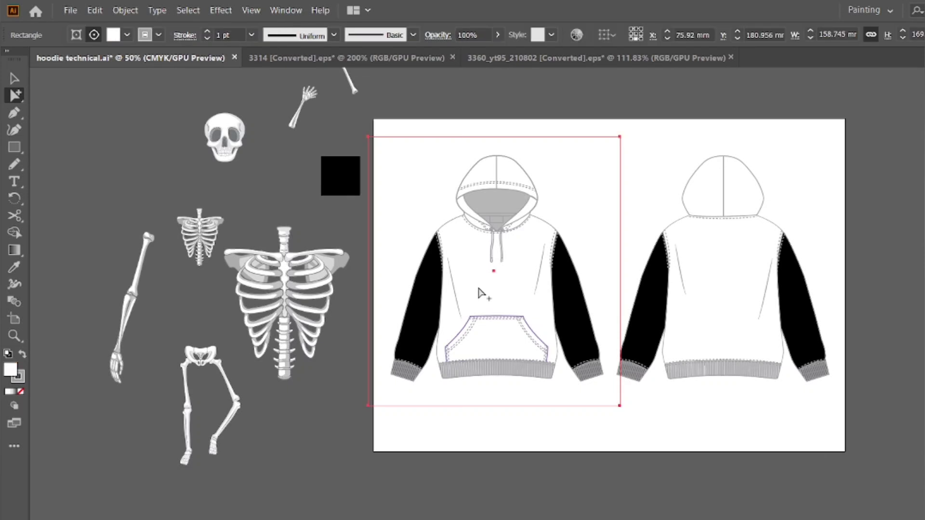
click(341, 189)
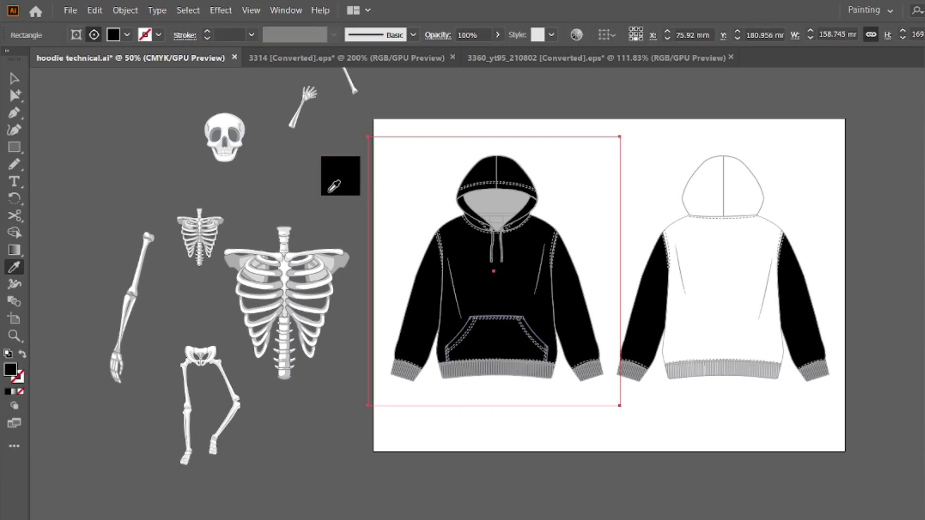
click(48, 122)
- Colour the back body's clipped rectangle from the black square with the Eyedropper and deselect it
click(721, 289)
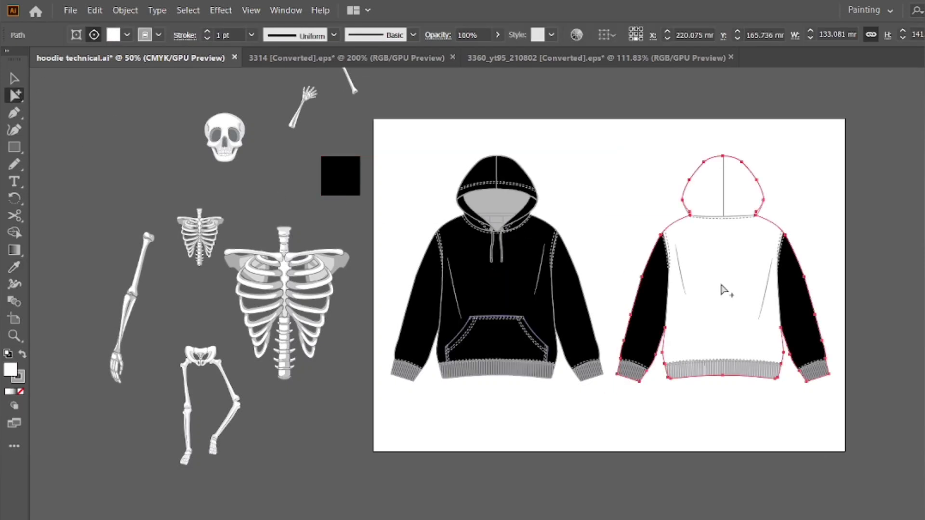
click(78, 305)
click(706, 276)
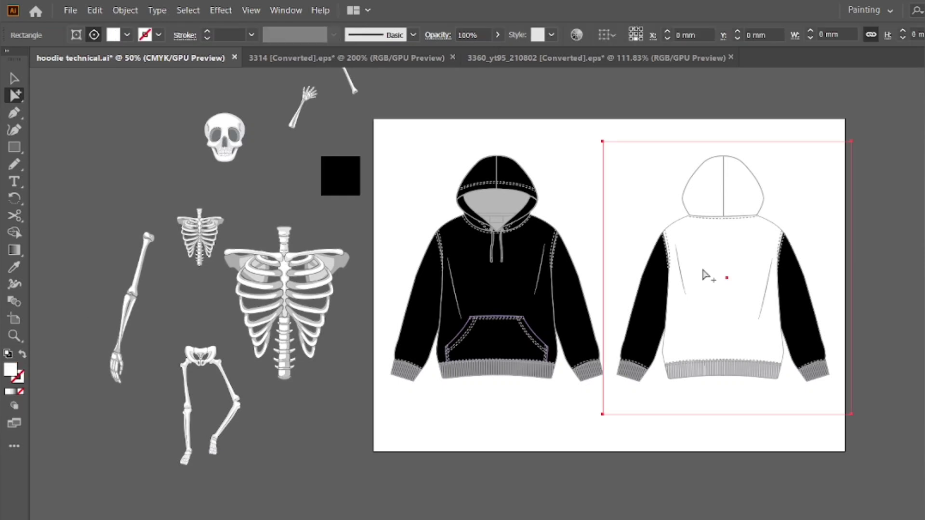
click(346, 177)
click(834, 153)
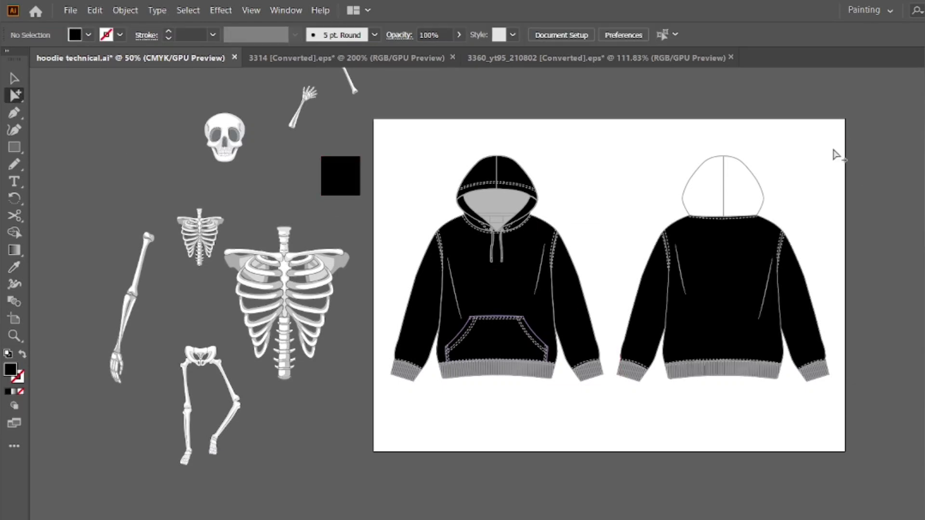
drag(834, 152, 749, 152)
click(666, 196)
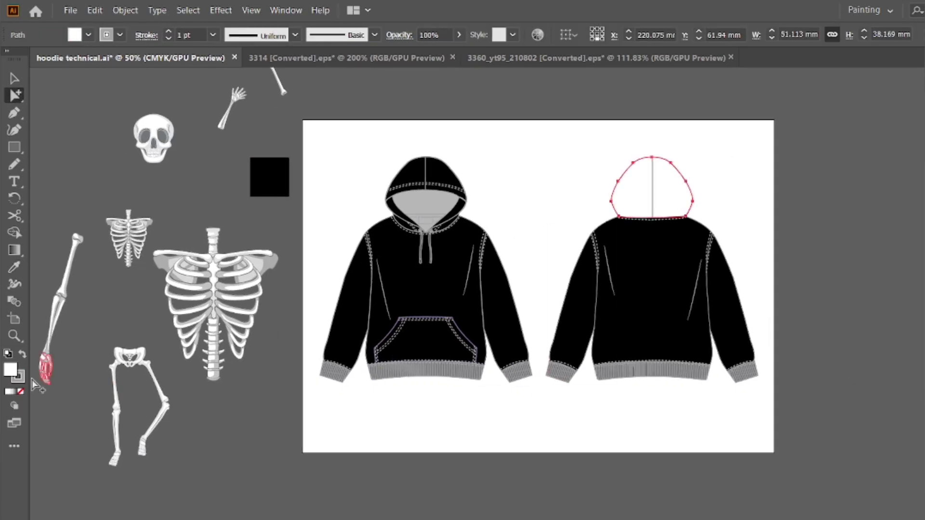
double_click(10, 370)
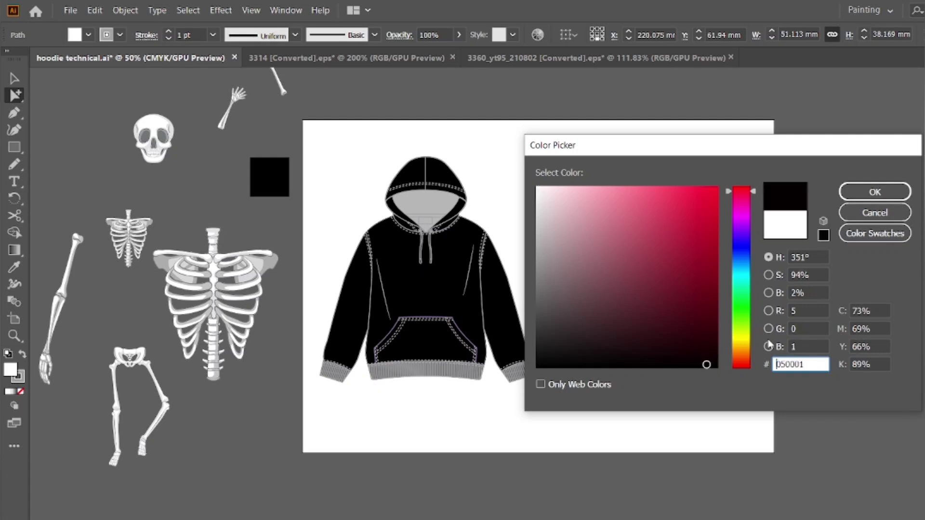
click(858, 311)
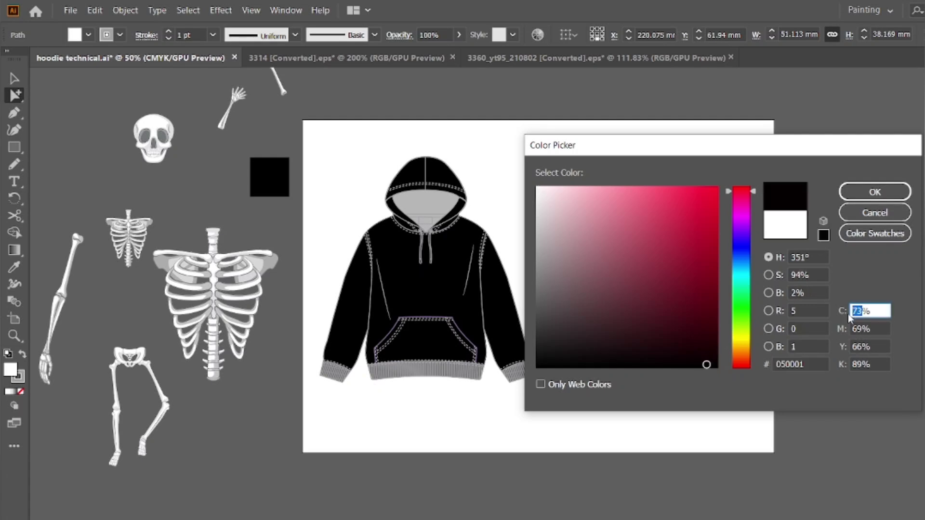
click(875, 213)
click(885, 250)
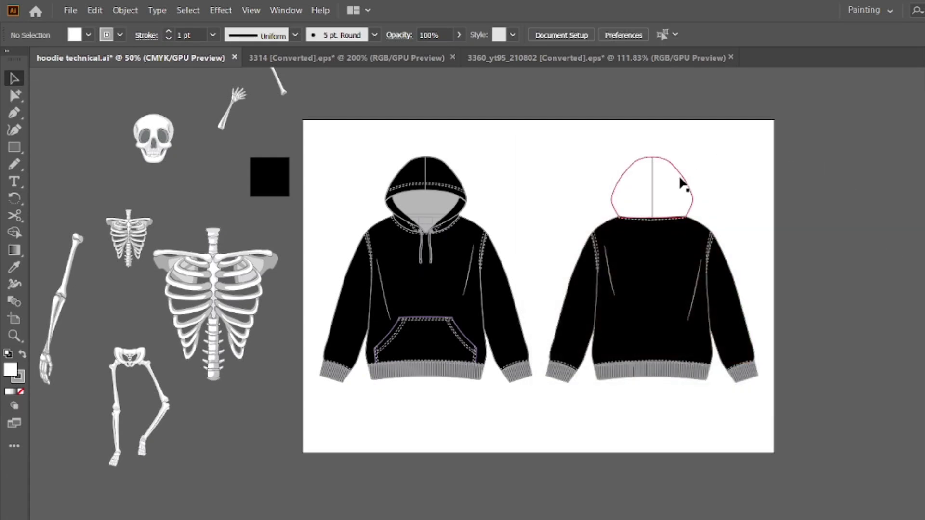
- Isolate the back view's hood shape and draw a rectangle about 73 by 56 mm over it
click(680, 178)
click(638, 182)
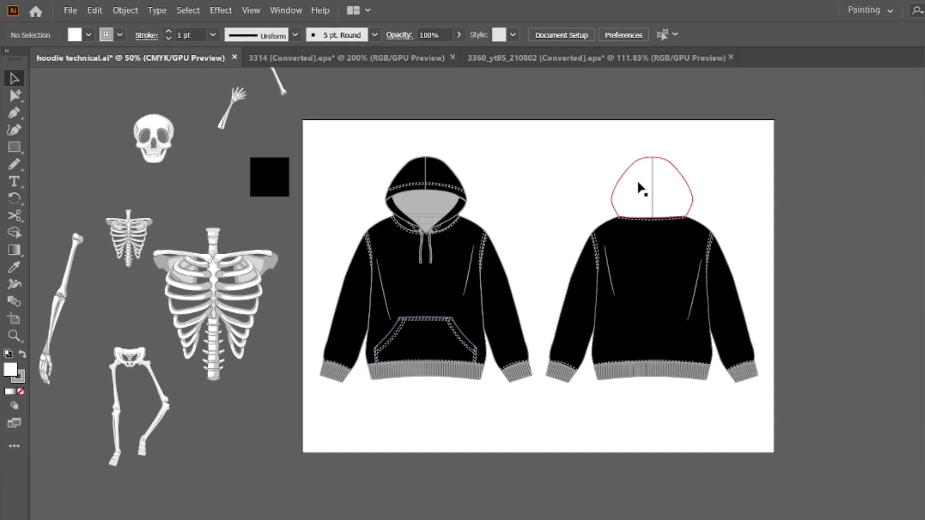
double_click(674, 167)
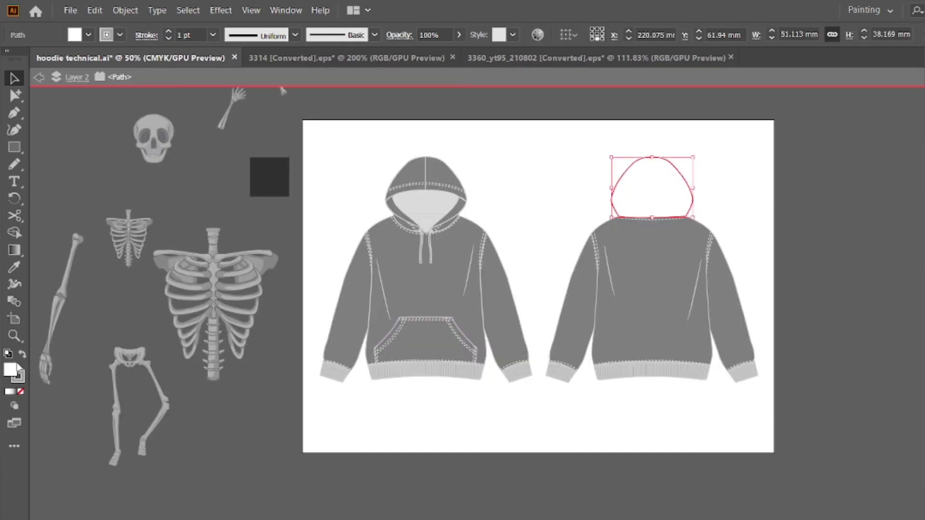
click(14, 148)
drag(599, 147, 715, 236)
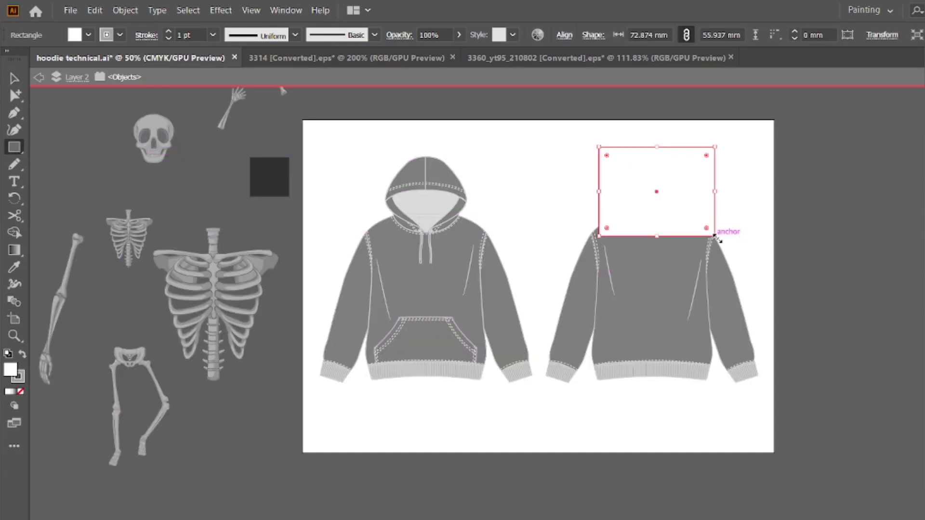
- Send the rectangle behind the back hood shape, make a clipping mask from both, and deselect
right_click(687, 229)
mouse_move(737, 396)
click(866, 436)
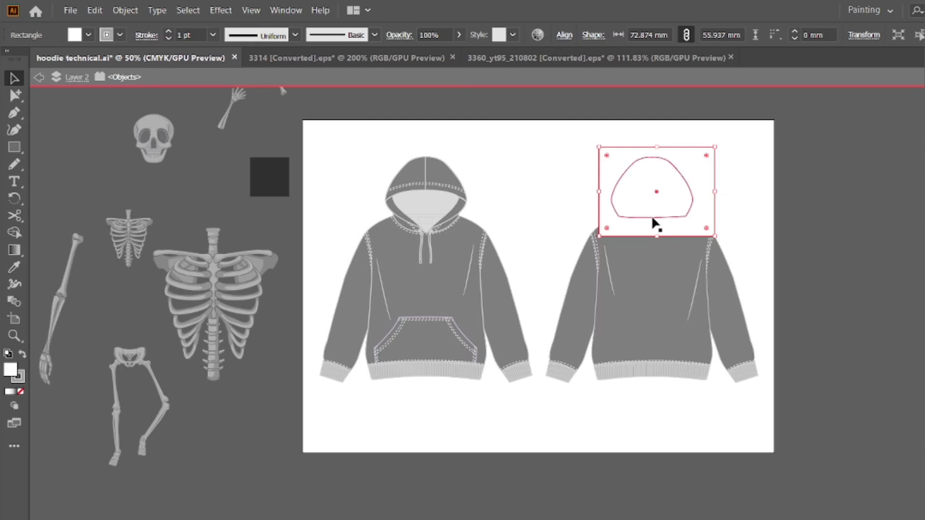
key(ctrl+a)
right_click(652, 219)
click(684, 362)
click(746, 192)
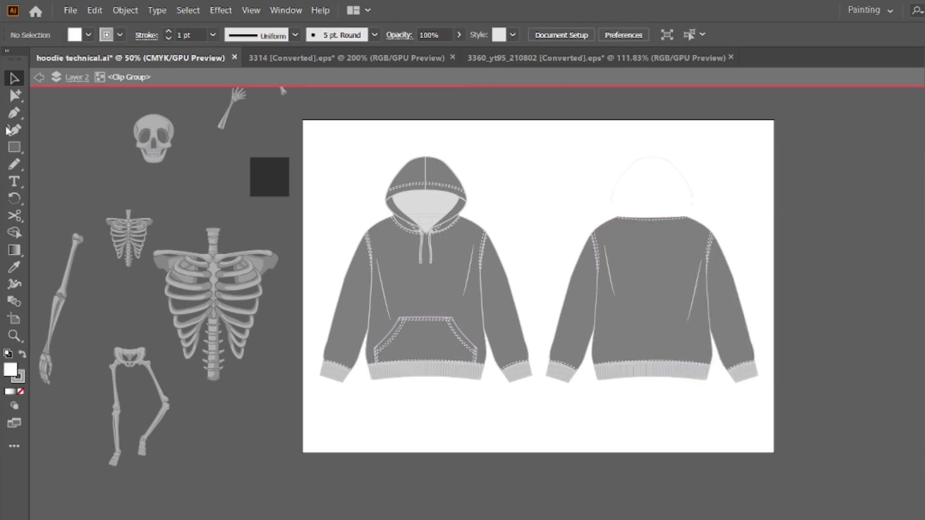
- Fill the back hood's clipped rectangle by sampling the black back body with the Eyedropper
key(a)
click(708, 206)
key(i)
click(651, 288)
key(v)
key(Delete)
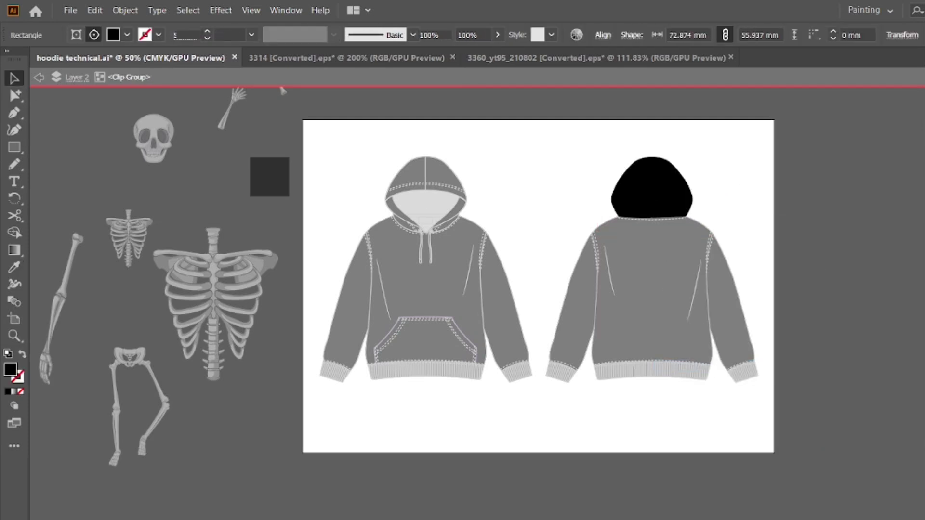
- Remove the fill from the back hood's mask path and exit isolation mode
click(652, 200)
click(21, 392)
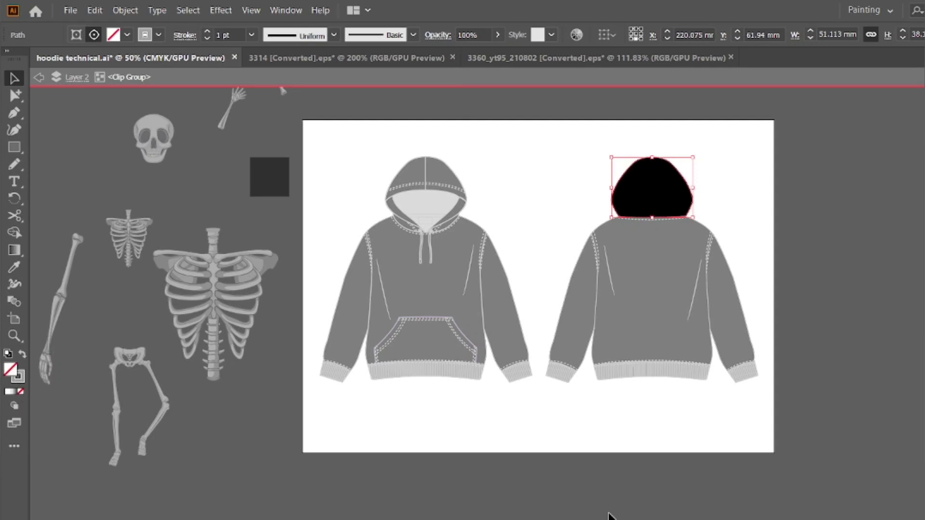
double_click(605, 507)
scroll(630, 400, down, 1)
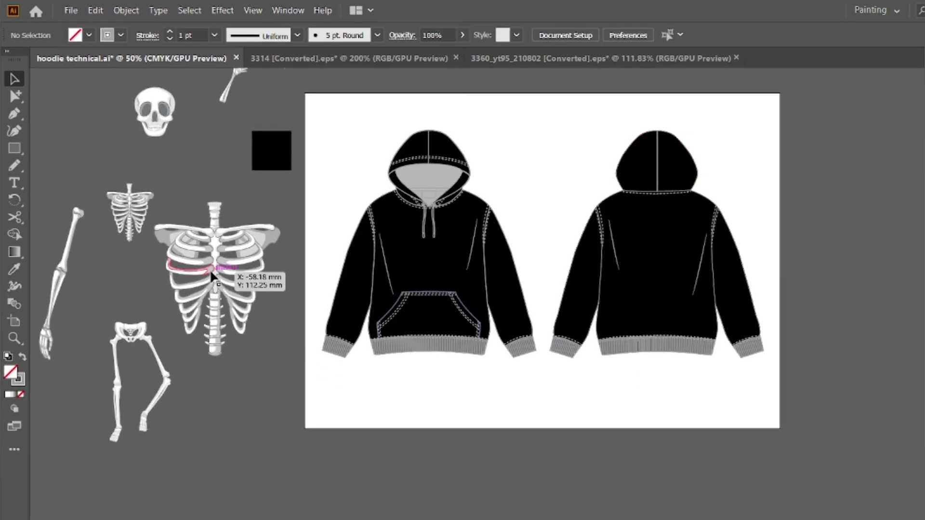
- Place the large ribcage over the front hoodie body and centre it horizontally on the hoodie
drag(212, 273, 426, 226)
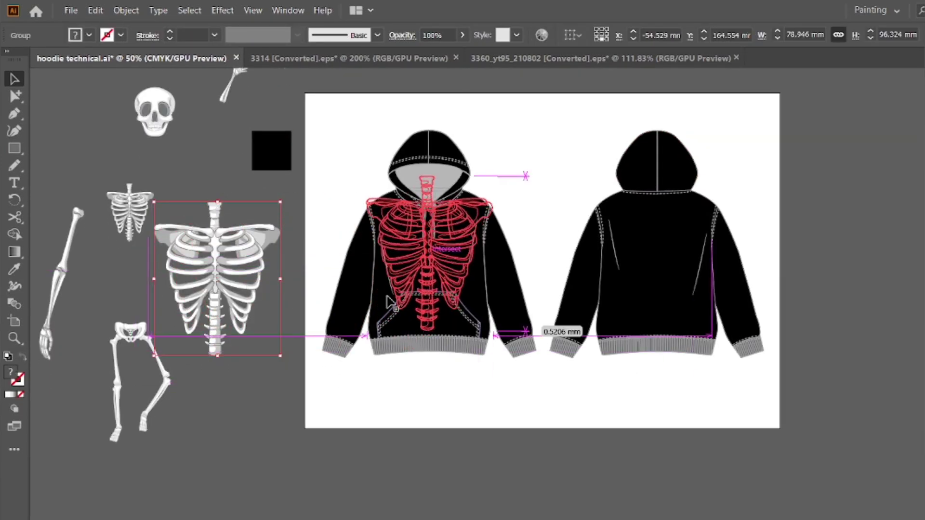
drag(390, 302, 389, 303)
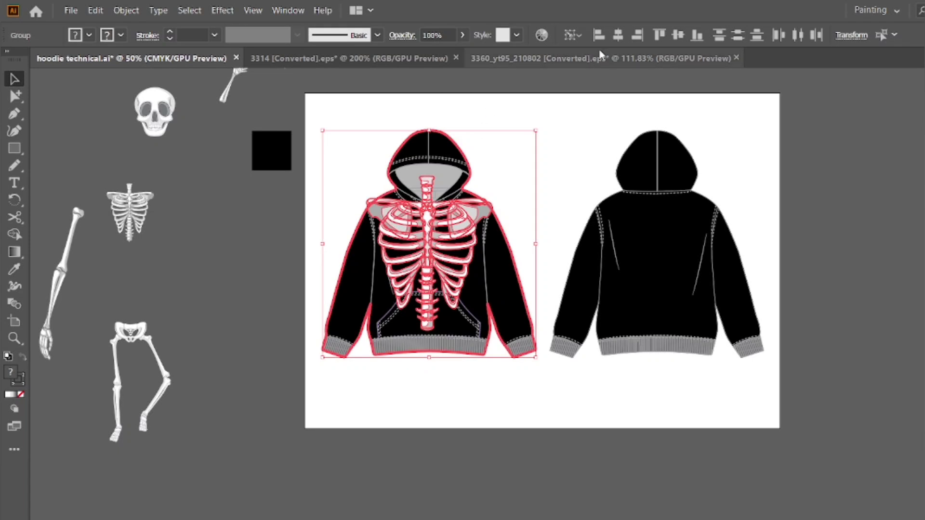
click(618, 35)
click(220, 296)
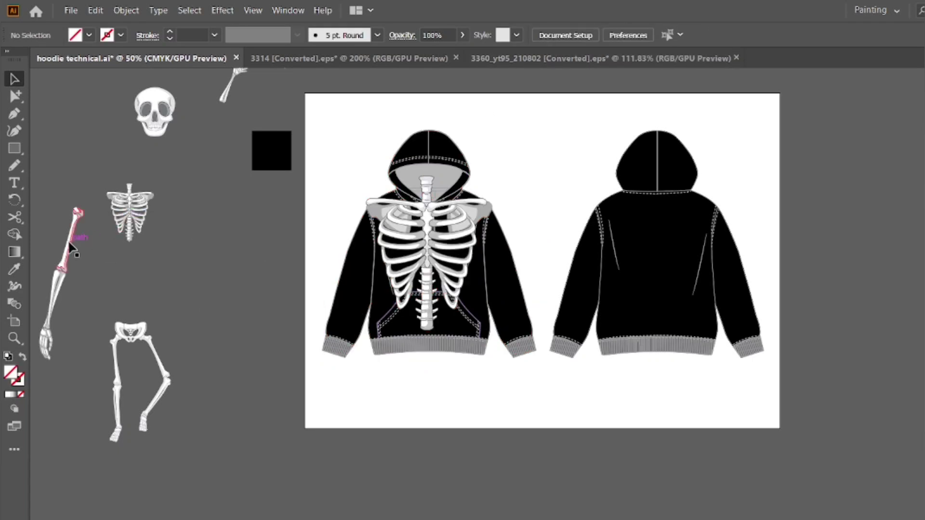
- Ungroup the skeleton arm and move its upper and lower arm bones, without the hand, onto the front view's left-hand sleeve
right_click(48, 330)
click(58, 436)
click(50, 194)
drag(55, 284, 345, 270)
- Rotate and nudge the arm bones to follow the left-hand front sleeve, occupying about 27 by 81 mm, and deselect them
drag(346, 330, 347, 337)
drag(379, 208, 382, 209)
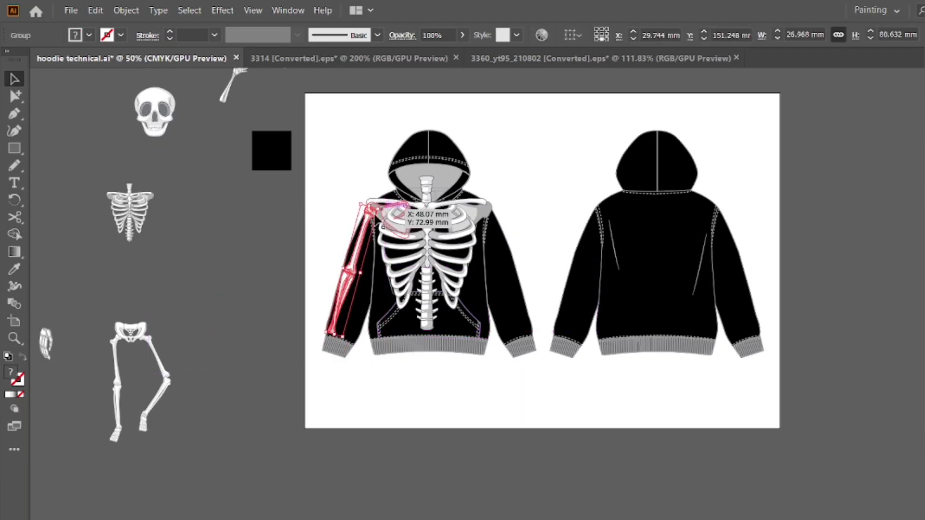
drag(365, 241, 366, 241)
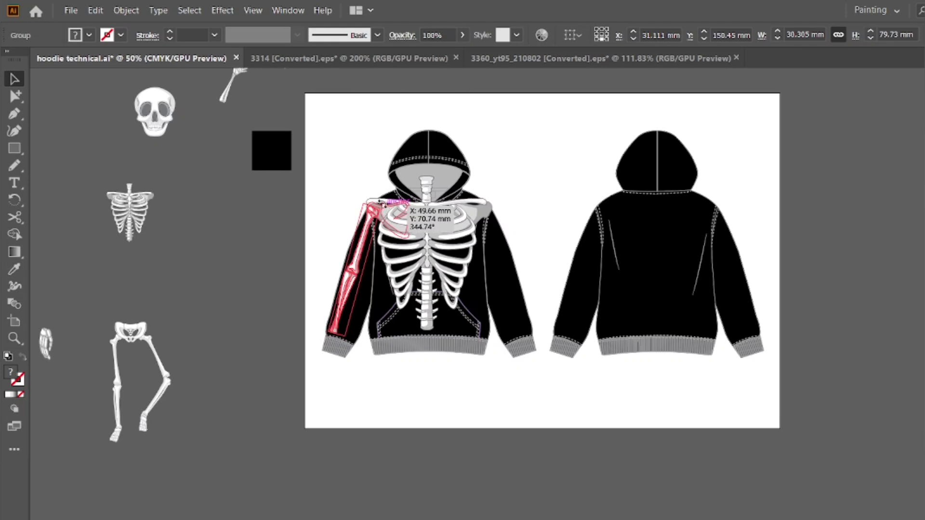
drag(382, 204, 381, 203)
drag(359, 243, 361, 243)
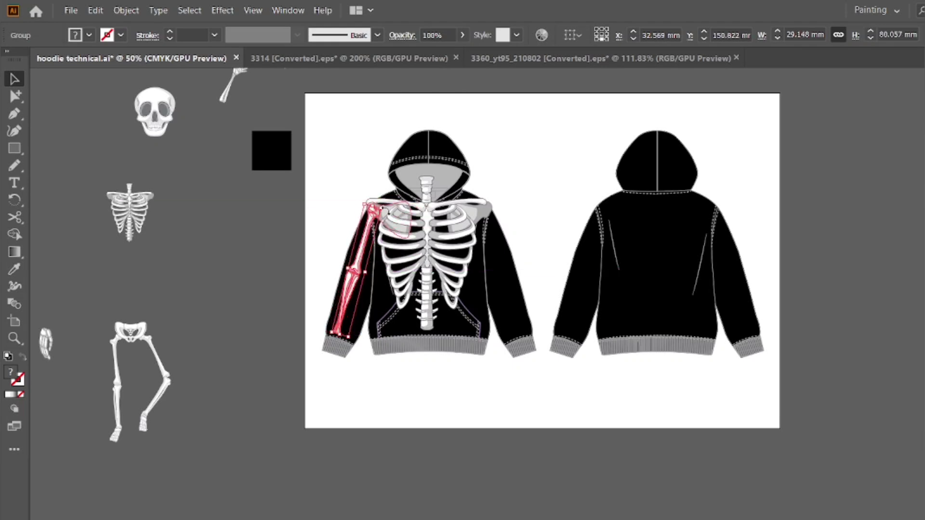
drag(385, 210, 382, 209)
drag(360, 245, 360, 248)
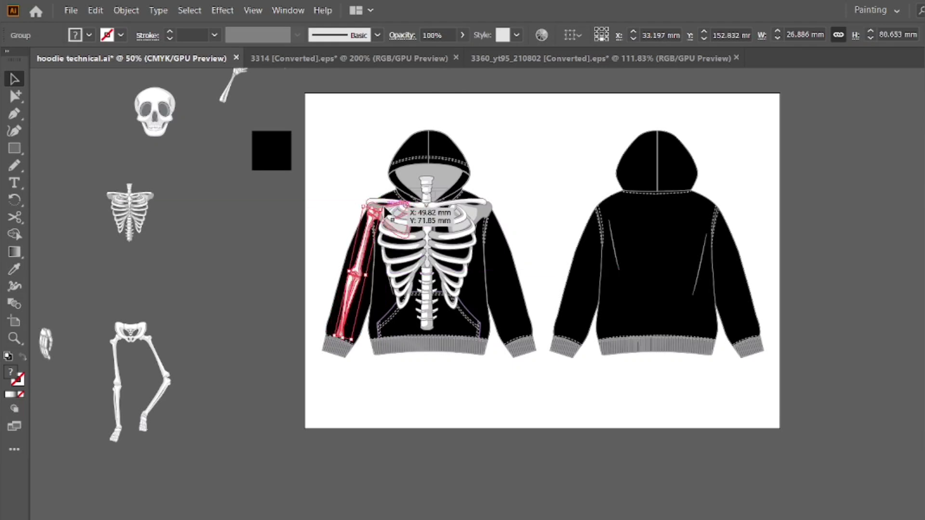
click(242, 262)
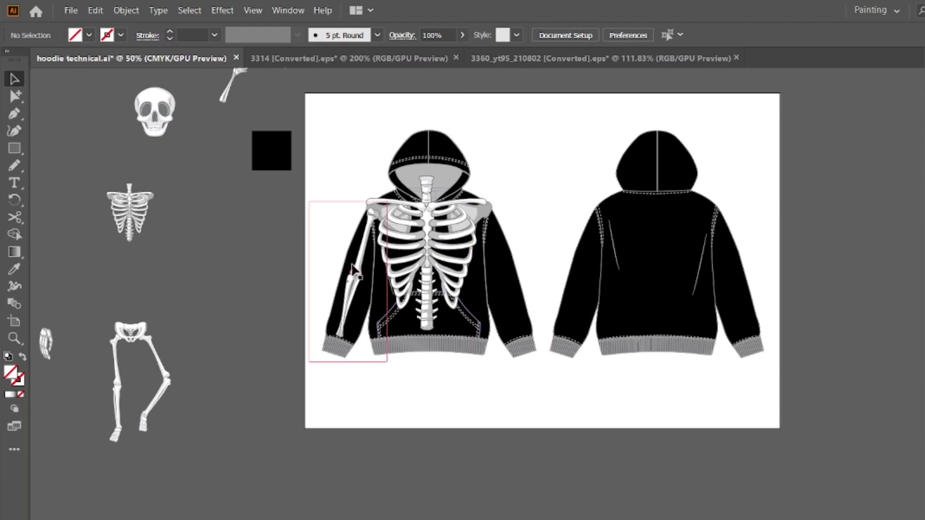
- Place a mirrored copy of the arm bones on the right-hand front sleeve and rotate it to follow the sleeve
drag(354, 268, 505, 269)
drag(539, 205, 495, 201)
drag(516, 293, 510, 293)
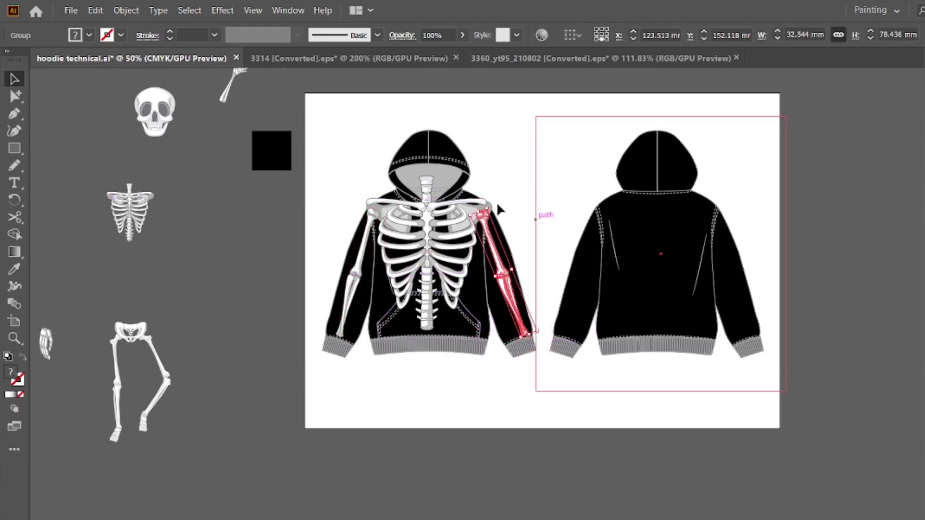
drag(492, 203, 496, 201)
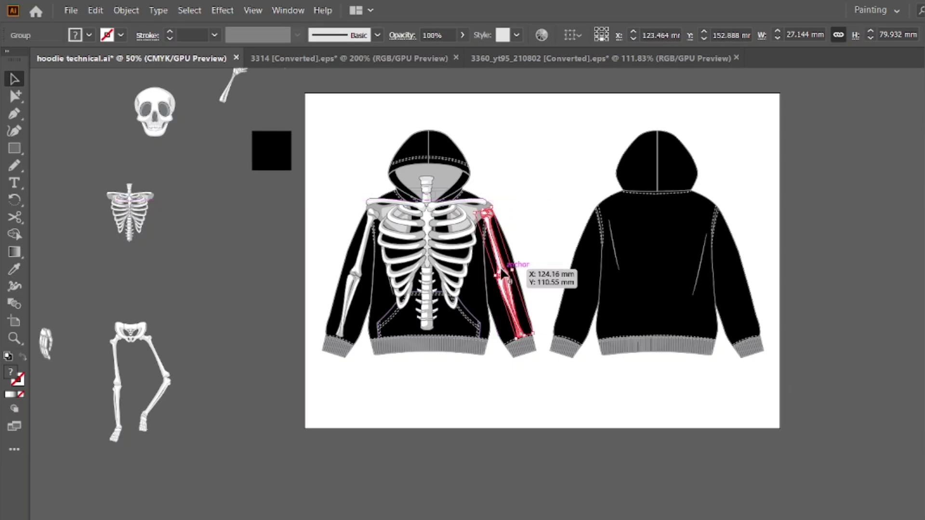
click(261, 288)
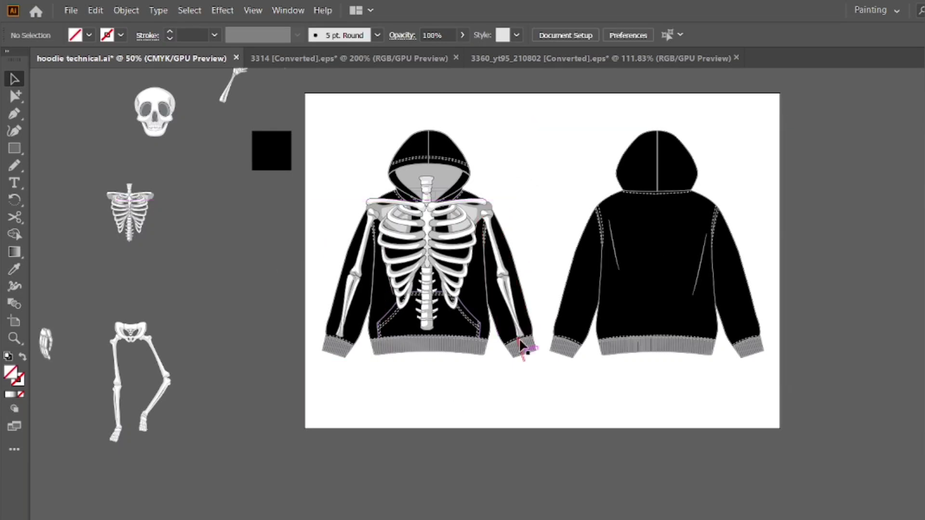
- Isolate the front pocket outline, fill it with CMYK 30, 30, 30, 100, and exit isolation mode
click(466, 310)
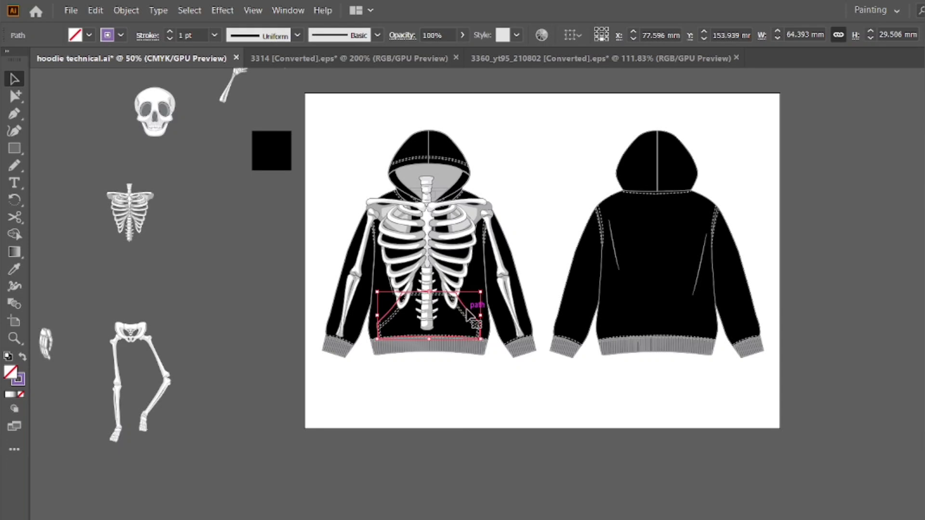
double_click(467, 314)
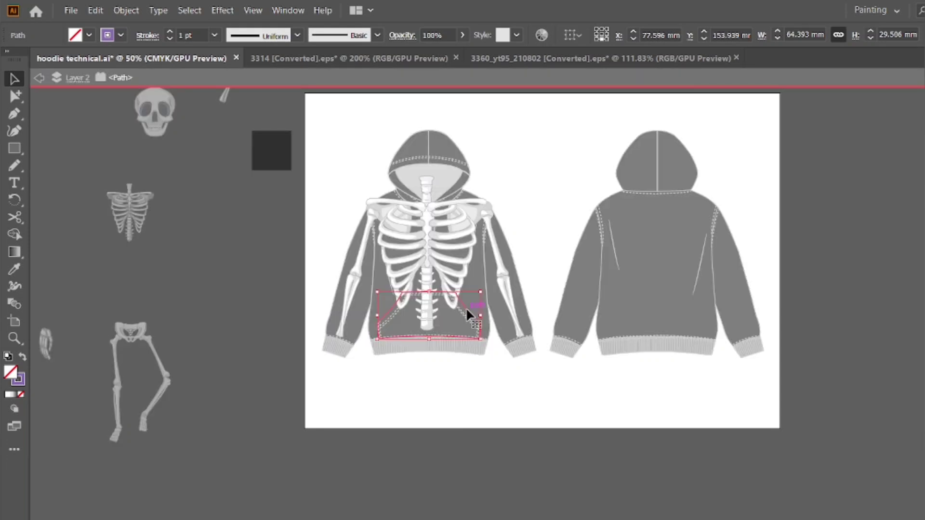
double_click(10, 373)
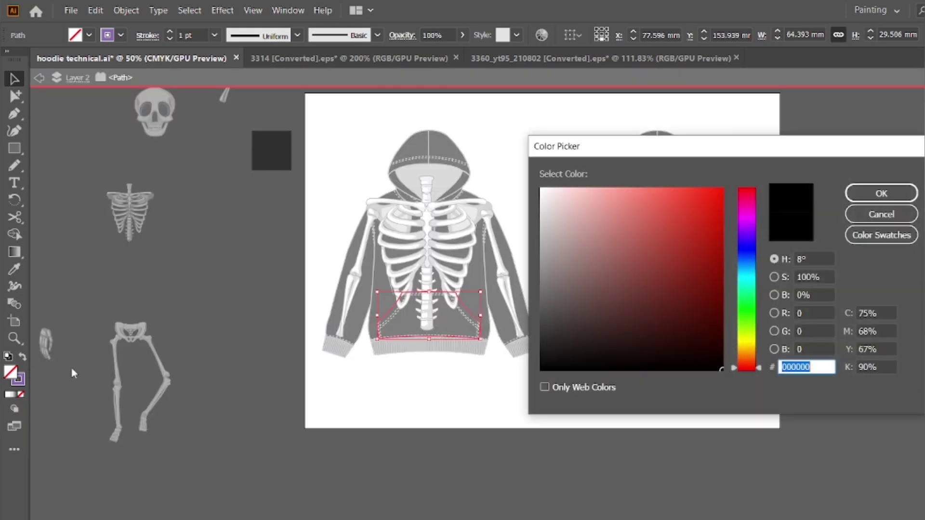
double_click(866, 313)
text(30)
double_click(858, 331)
text(30)
double_click(863, 349)
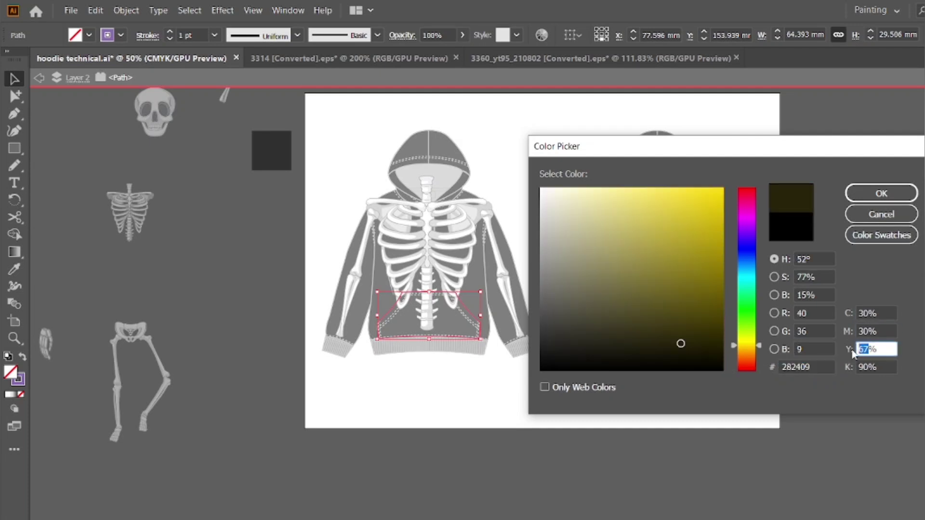
double_click(862, 367)
click(897, 193)
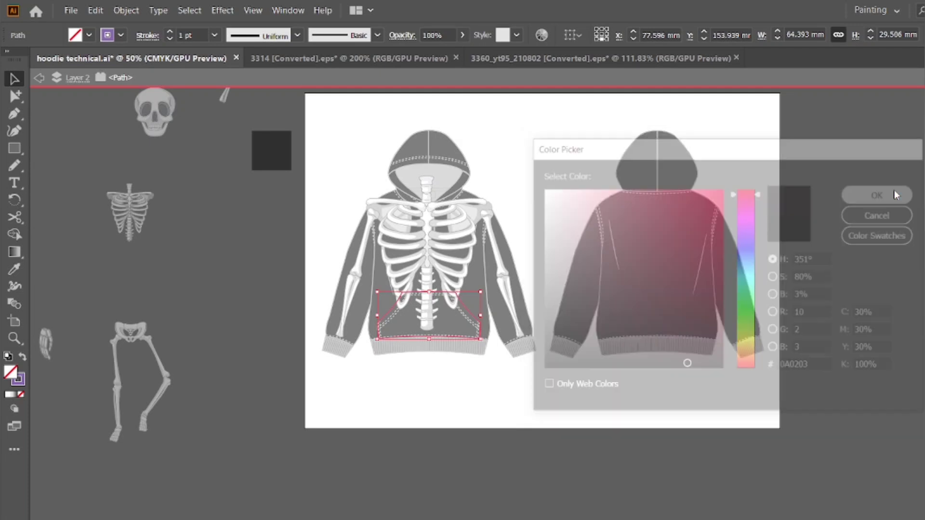
click(893, 217)
- Cut the ribcage and paste it in place inside the front body's clipping group, below the hood and pocket
click(433, 227)
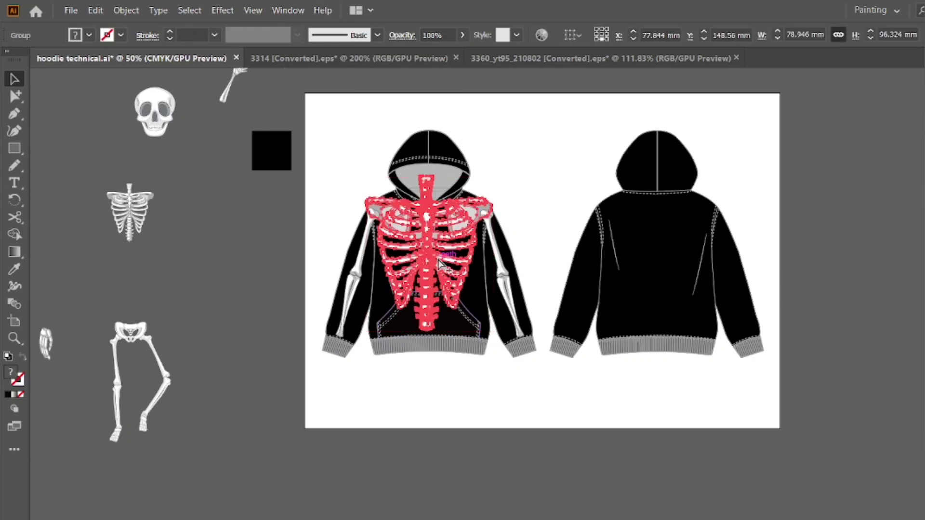
key(Delete)
key(ctrl+z)
click(277, 312)
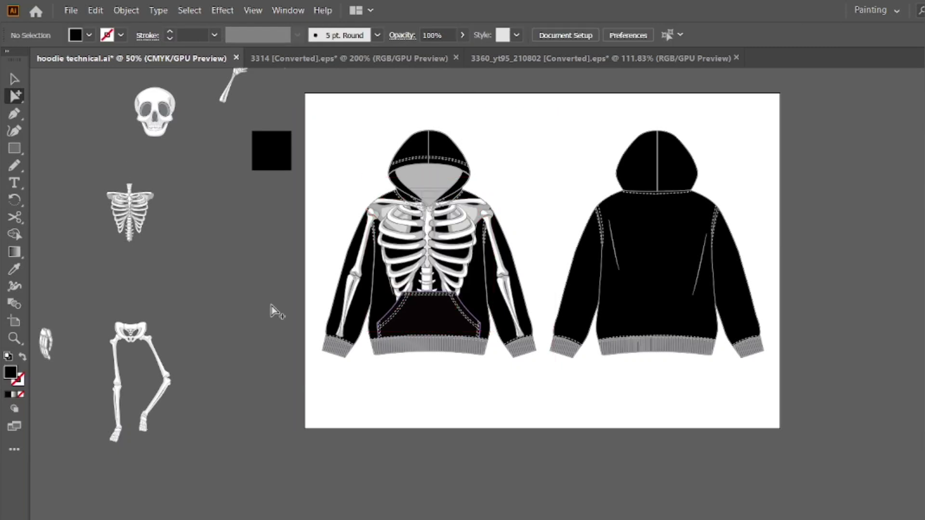
- Cut the left-hand arm bones and paste them in place inside that front sleeve's clipping group
drag(310, 201, 388, 361)
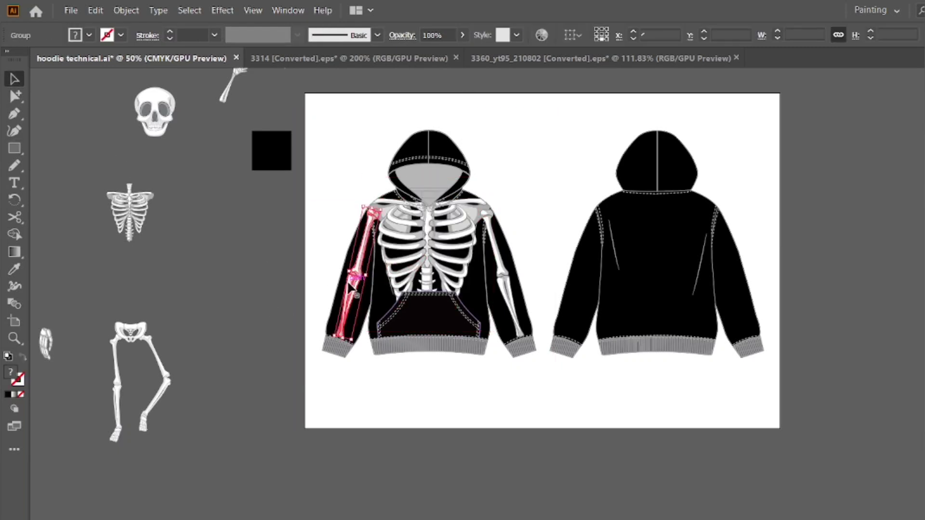
key(Delete)
key(ctrl+z)
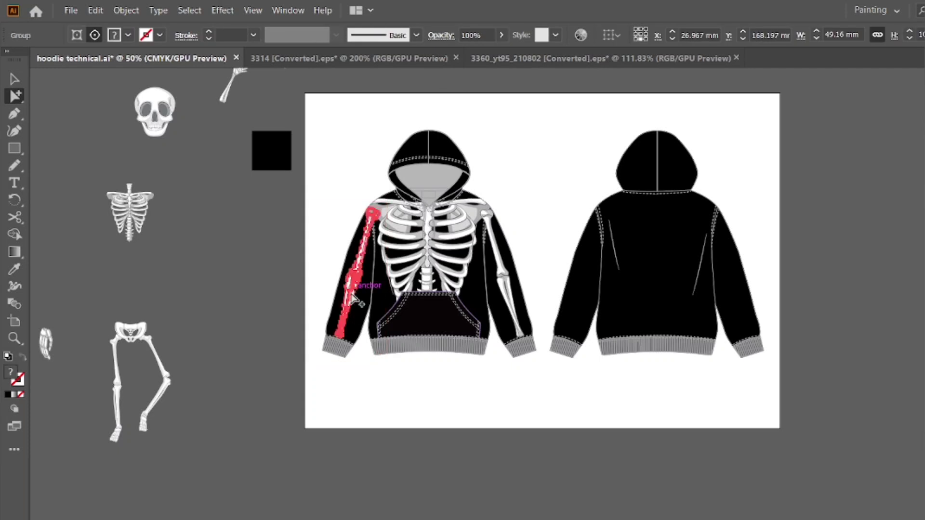
click(236, 298)
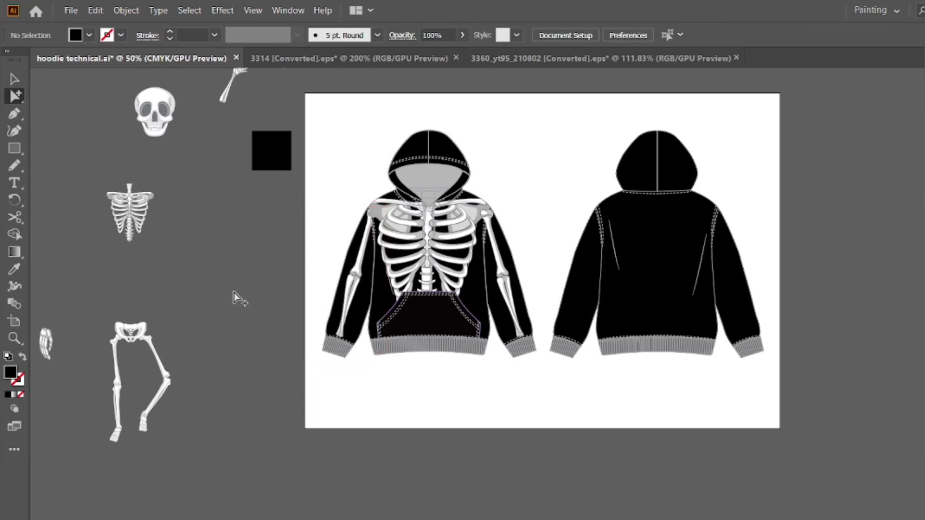
- Isolate the left-hand front sleeve's clipping group, shift its arm bones slightly outward, and exit isolation mode
click(500, 272)
click(356, 282)
double_click(357, 282)
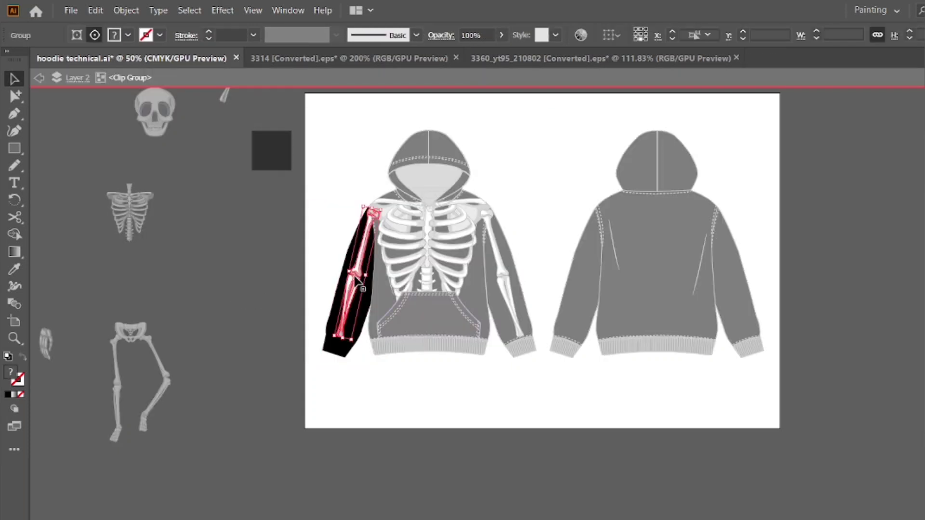
double_click(243, 284)
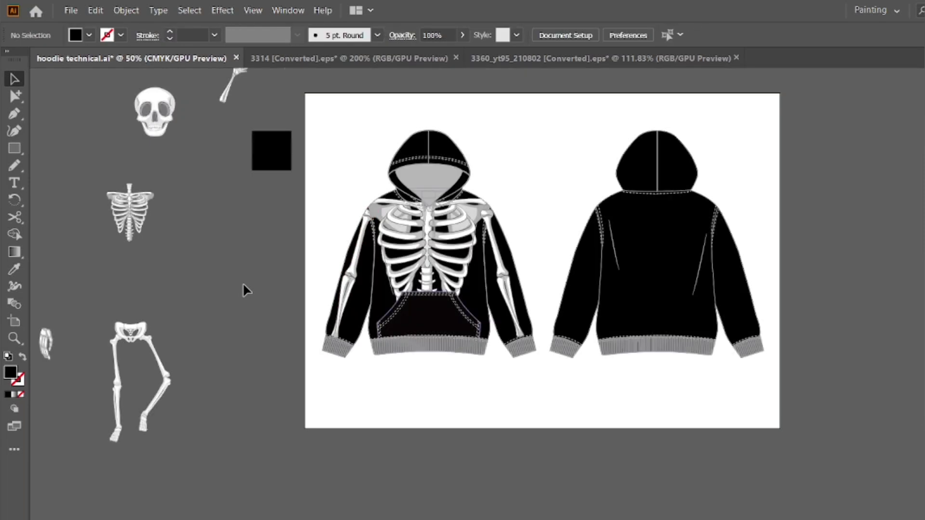
- Nudge the right-hand arm bones slightly outward, then cut and paste them in place inside that front sleeve's clipping group
click(502, 272)
drag(503, 278, 505, 277)
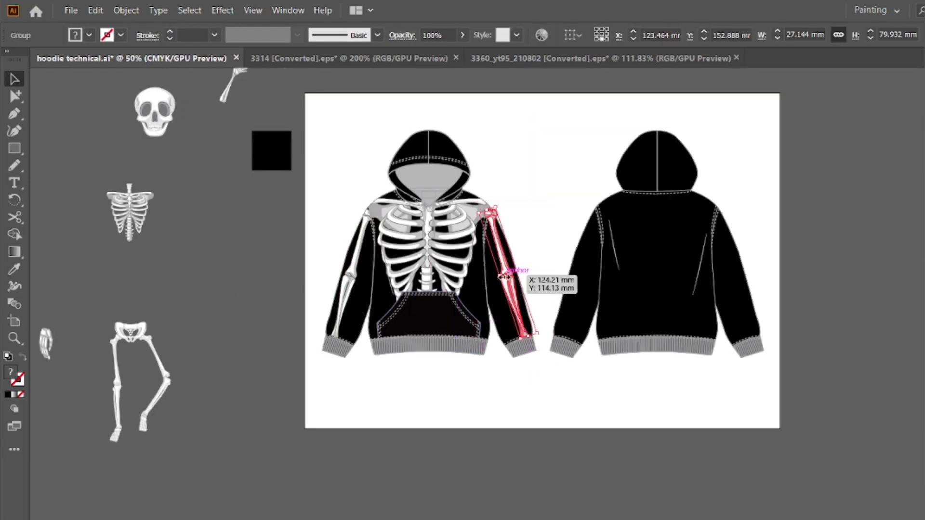
key(ctrl+x)
click(15, 96)
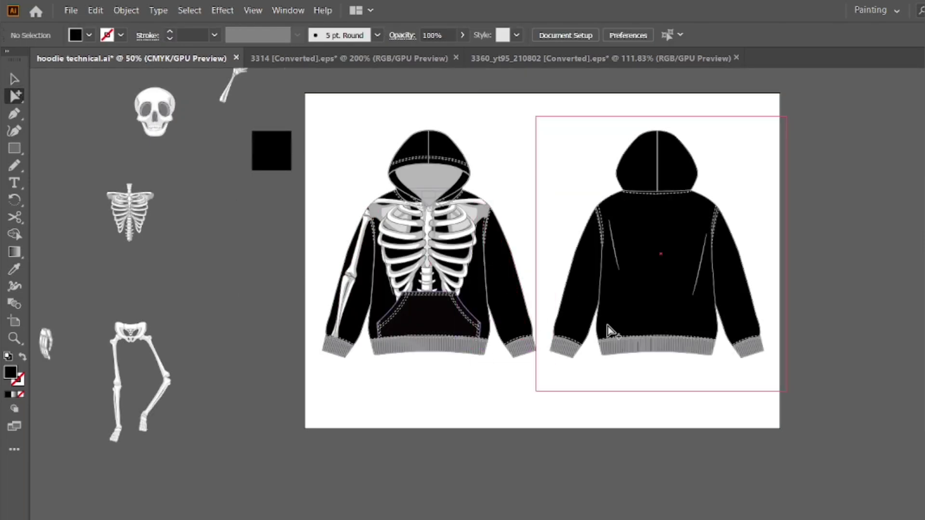
click(504, 302)
key(ctrl+f)
click(299, 270)
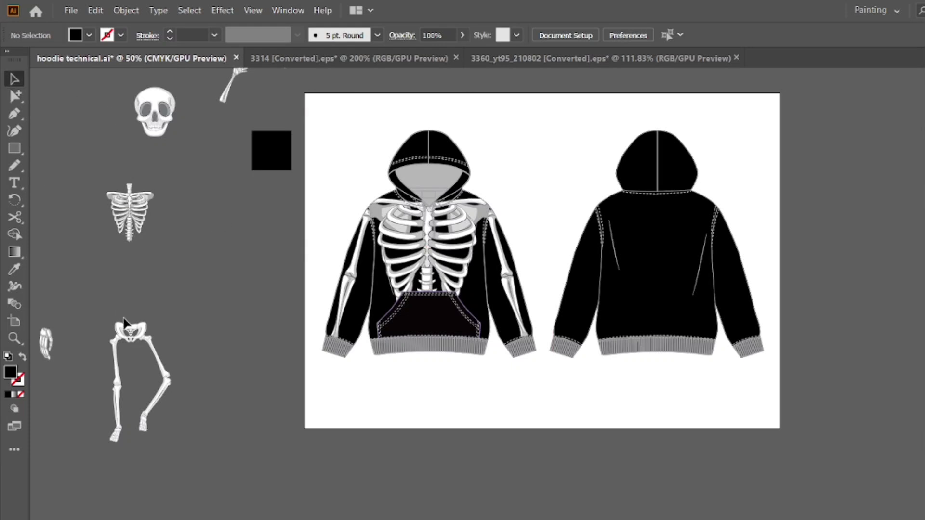
- Place the pelvis on the front pocket, enlarge it to about 33 by 21 mm, and centre it horizontally on the pocket
drag(131, 332, 457, 334)
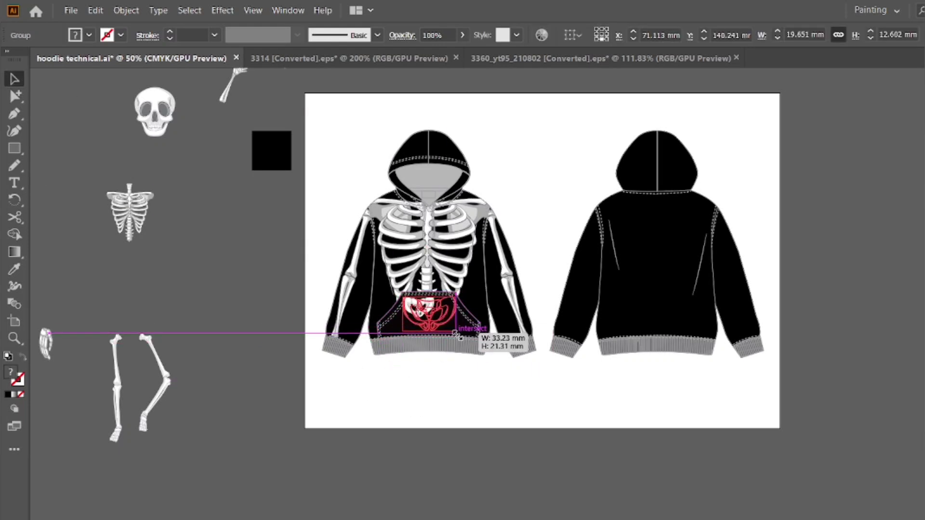
click(229, 325)
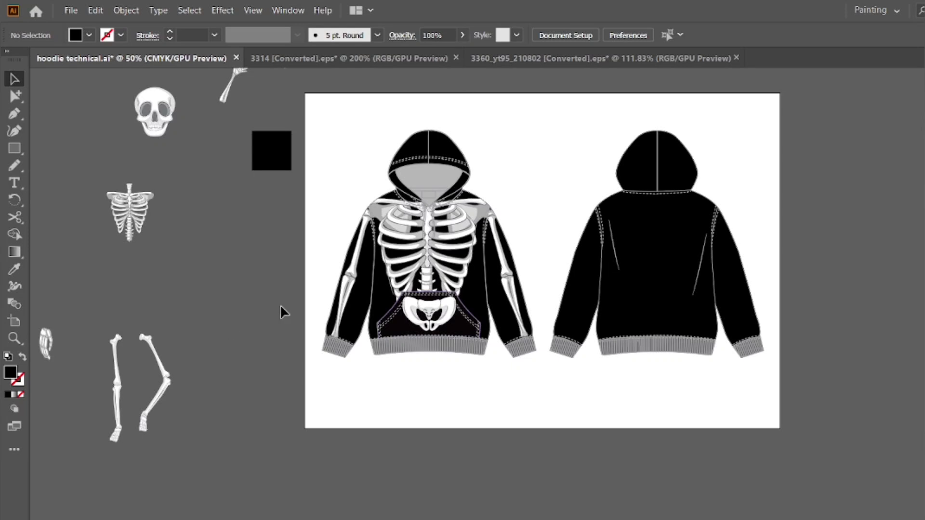
click(434, 314)
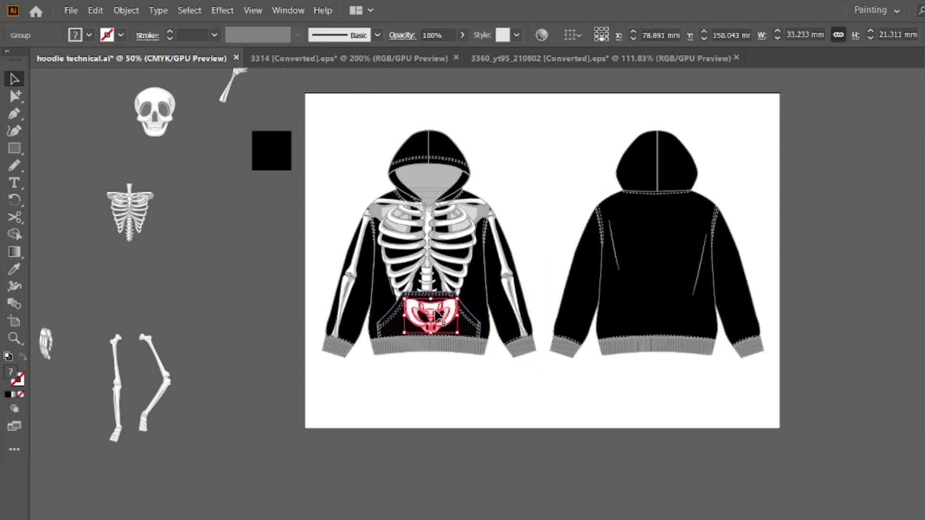
shift+click(407, 320)
click(617, 35)
click(213, 325)
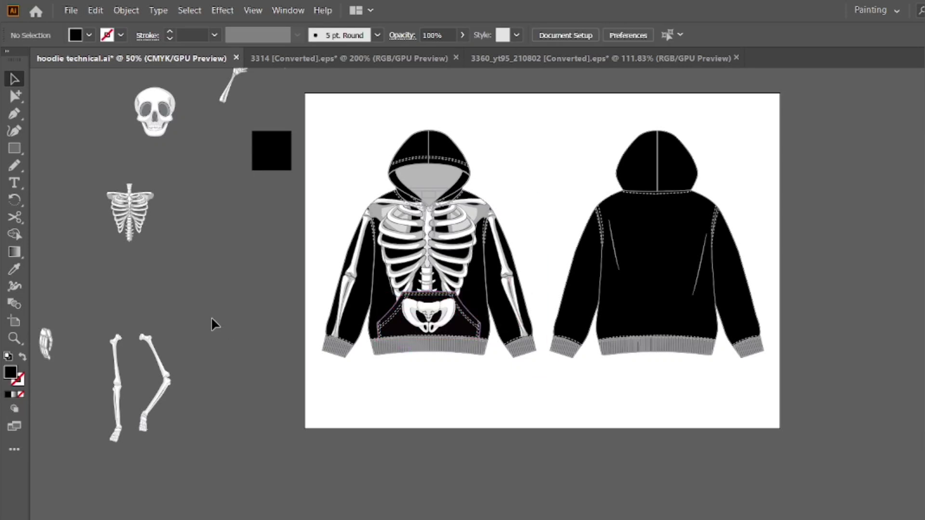
- Isolate the front pocket, draw a rectangle of about 88 by 50 mm over it, send it to back, and make a clipping mask
double_click(457, 331)
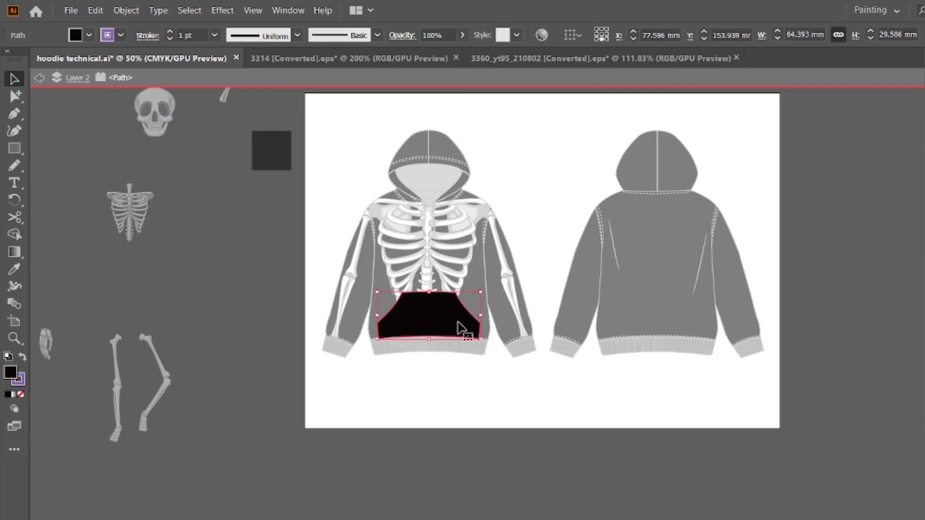
click(15, 81)
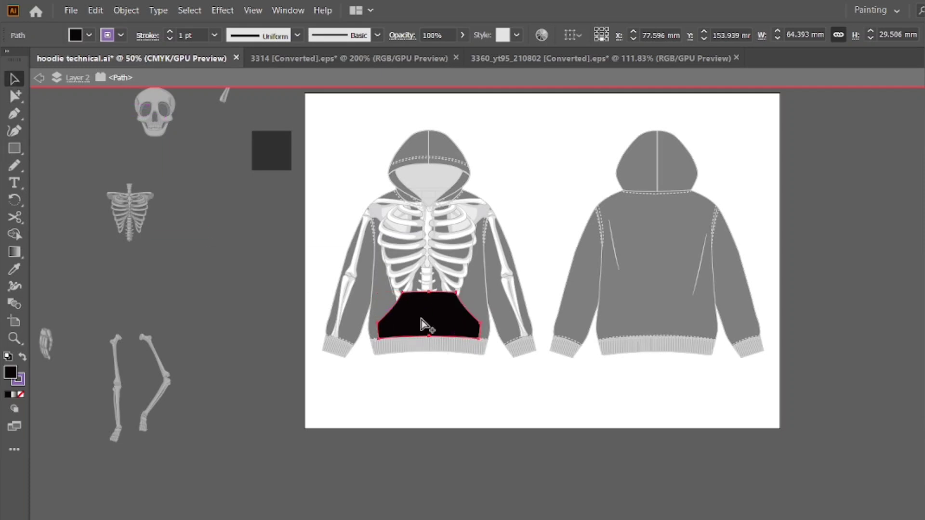
drag(361, 270, 502, 349)
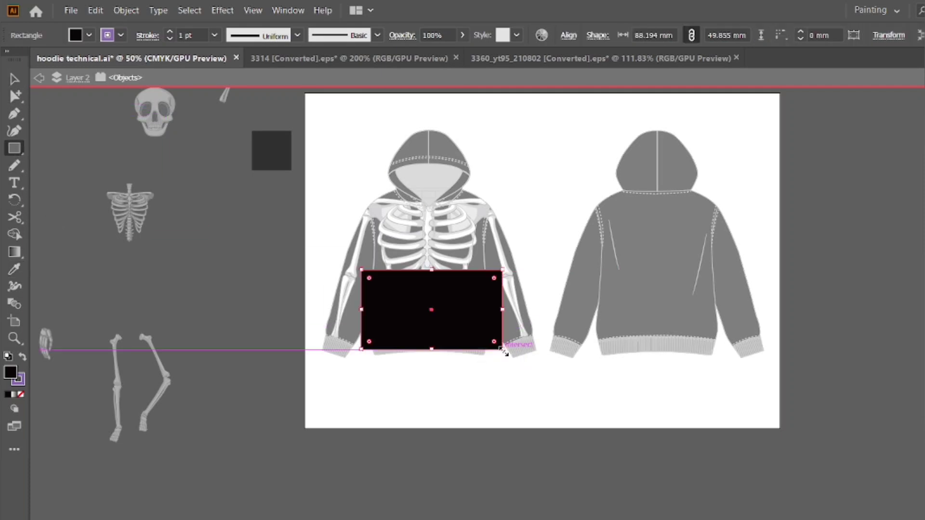
key(v)
right_click(457, 326)
click(564, 273)
right_click(457, 325)
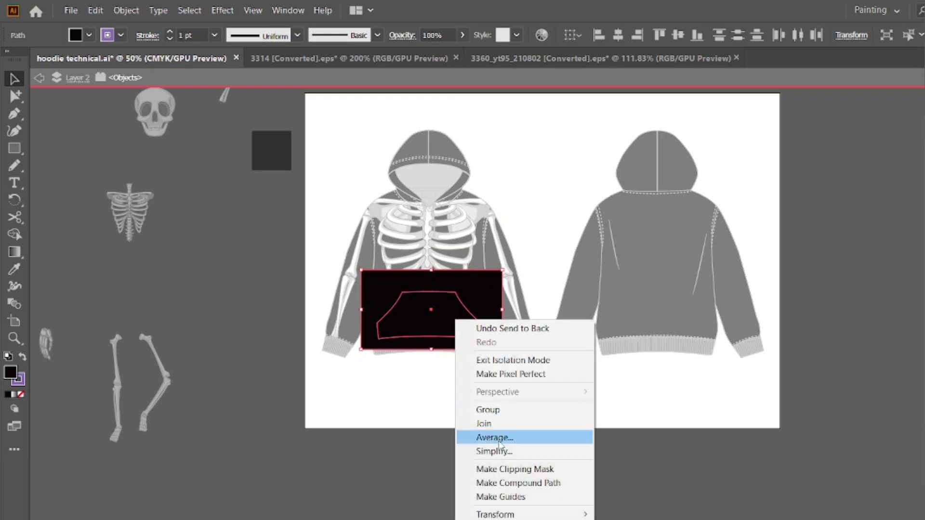
click(496, 470)
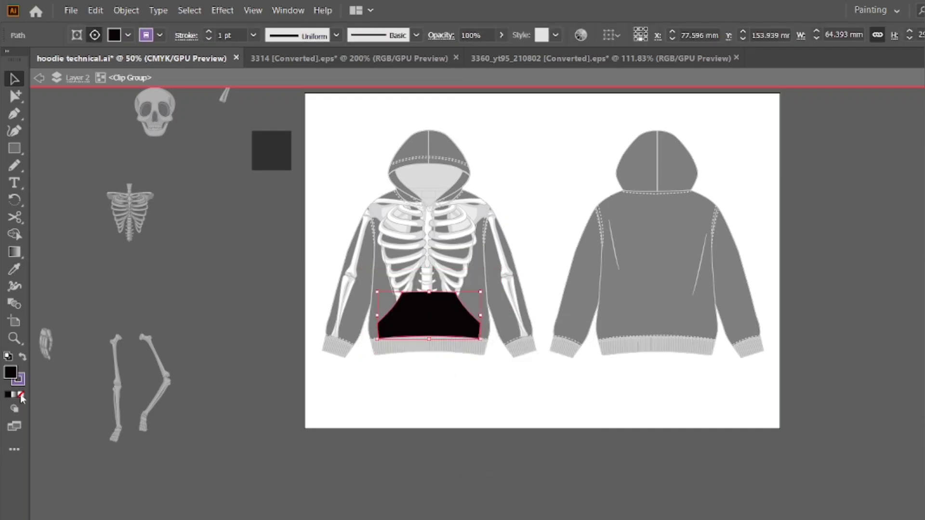
- Exit isolation mode, cut the pelvis and paste it in place inside the front pocket's clipping group
double_click(69, 378)
click(430, 314)
key(ctrl+x)
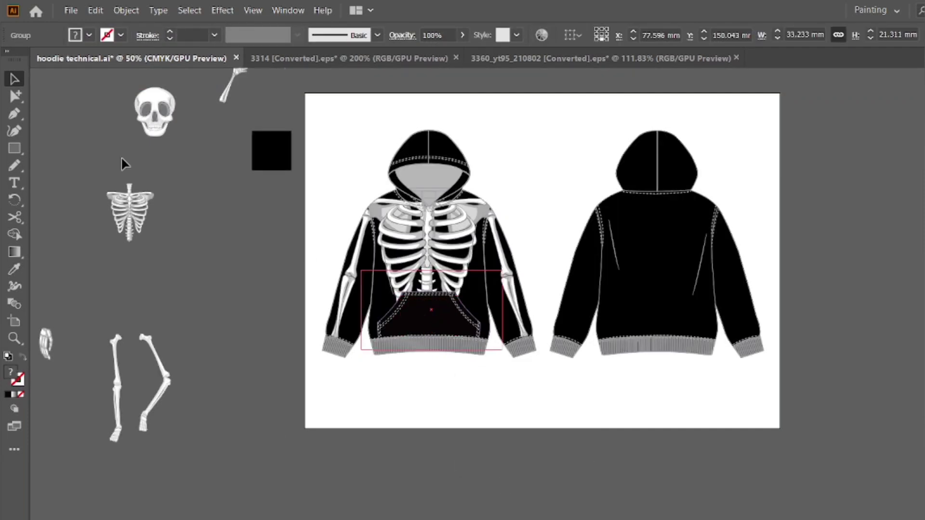
click(18, 100)
click(423, 322)
key(ctrl+f)
click(340, 467)
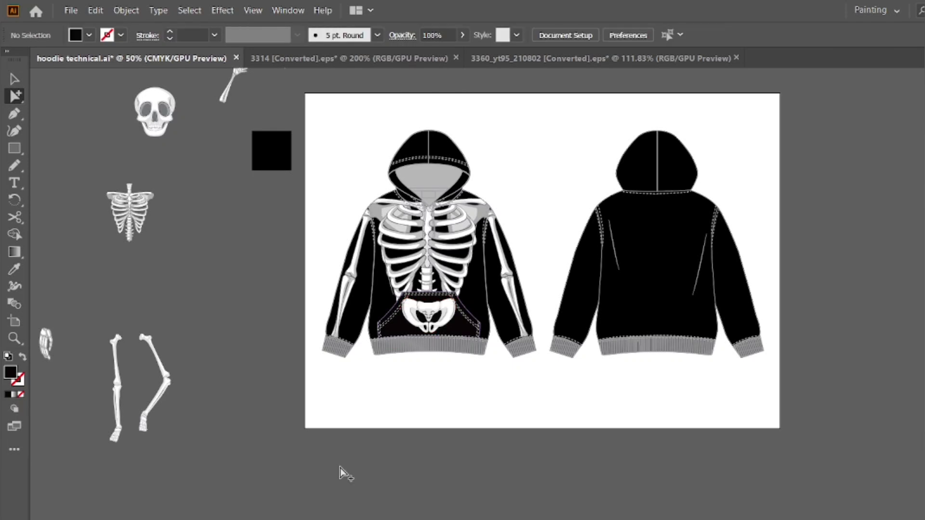
- Copy the rib cage from the front body's clipping group, paste it outside isolation, and position it on the hoodie's back view
scroll(340, 467, up, 1)
scroll(340, 468, down, 1)
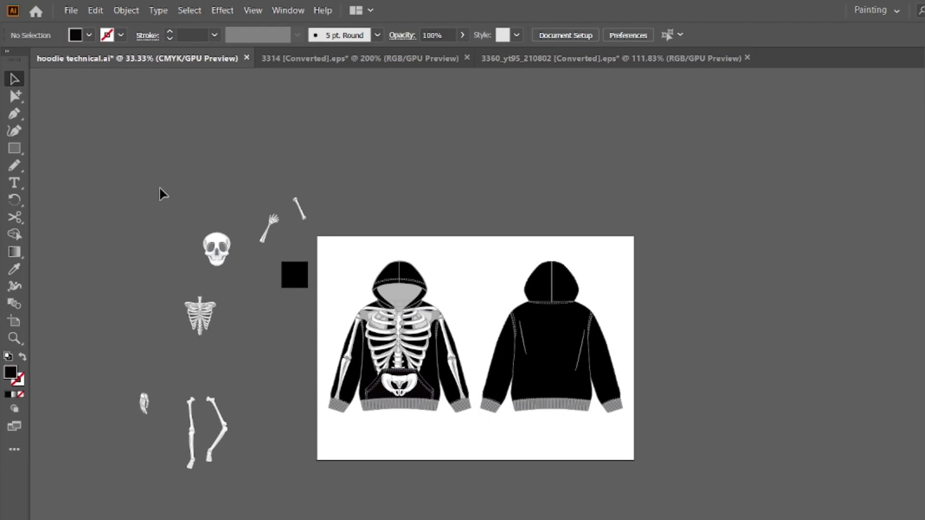
double_click(414, 337)
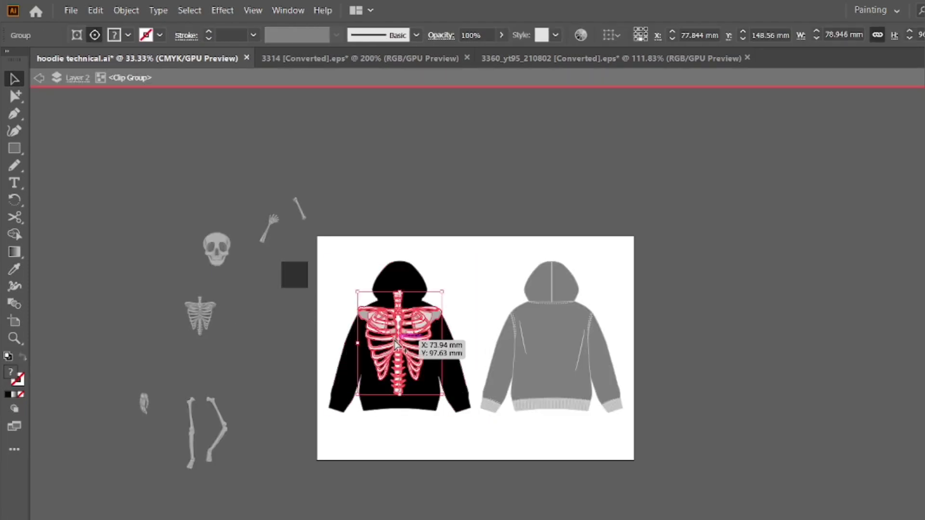
double_click(495, 169)
key(ctrl+v)
drag(519, 322, 557, 350)
scroll(562, 333, up, 1)
mouse_move(563, 332)
mouse_down()
mouse_move(506, 318)
mouse_move(559, 328)
mouse_move(548, 333)
mouse_up()
click(570, 305)
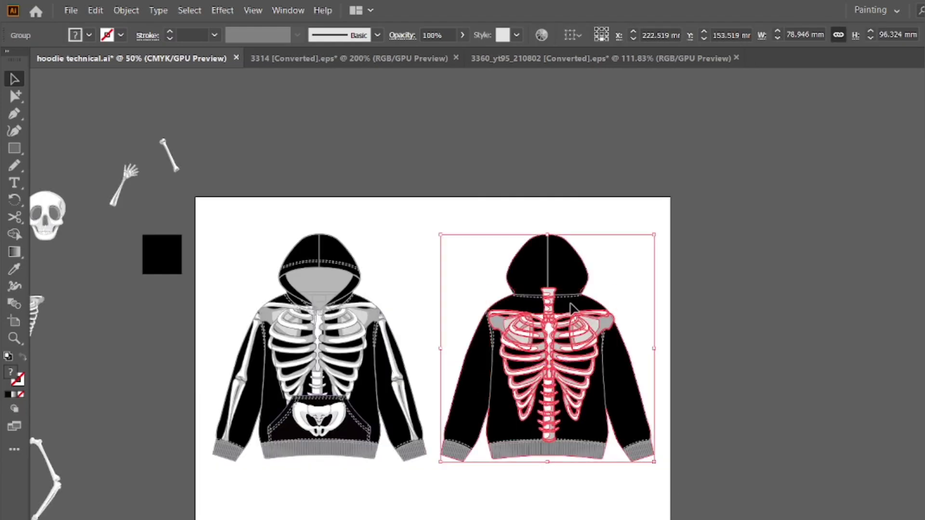
click(625, 116)
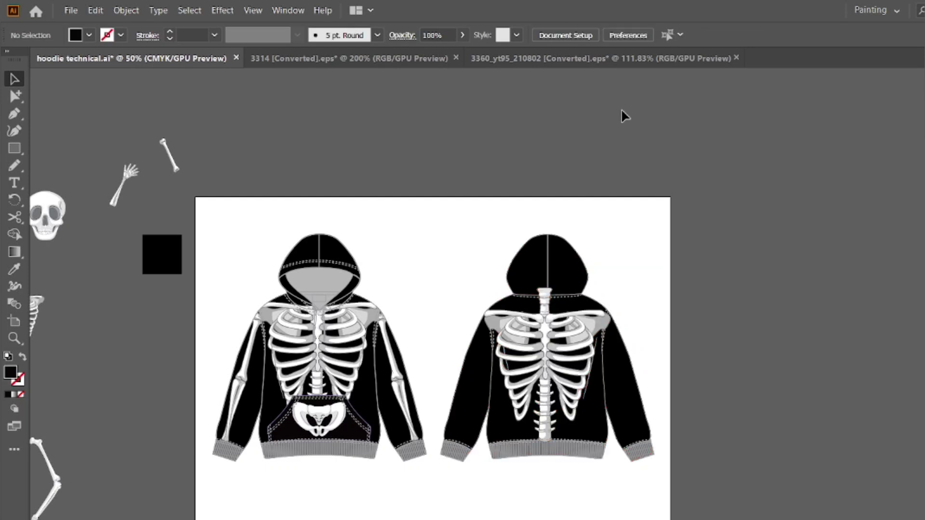
- Cut the rib cage on the back view and paste it in place inside the back body's clipping group
click(544, 332)
key(Delete)
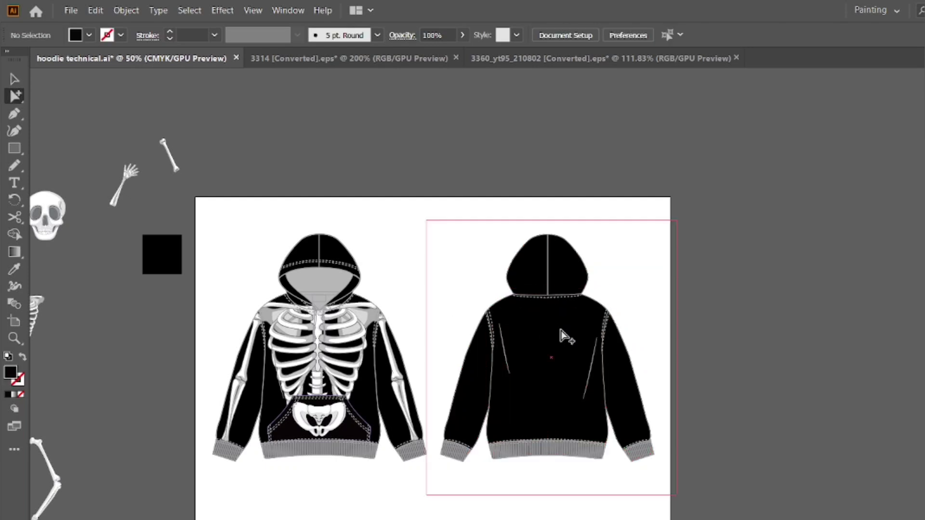
key(ctrl+z)
click(463, 140)
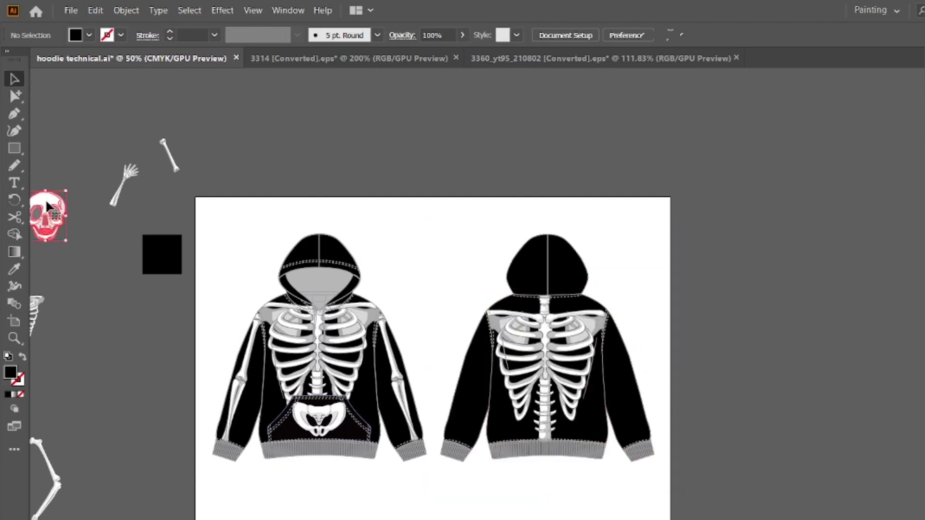
- Place the skull centrally on the back hood, then cut and paste it in place inside the hood's clipping group
drag(47, 206, 554, 264)
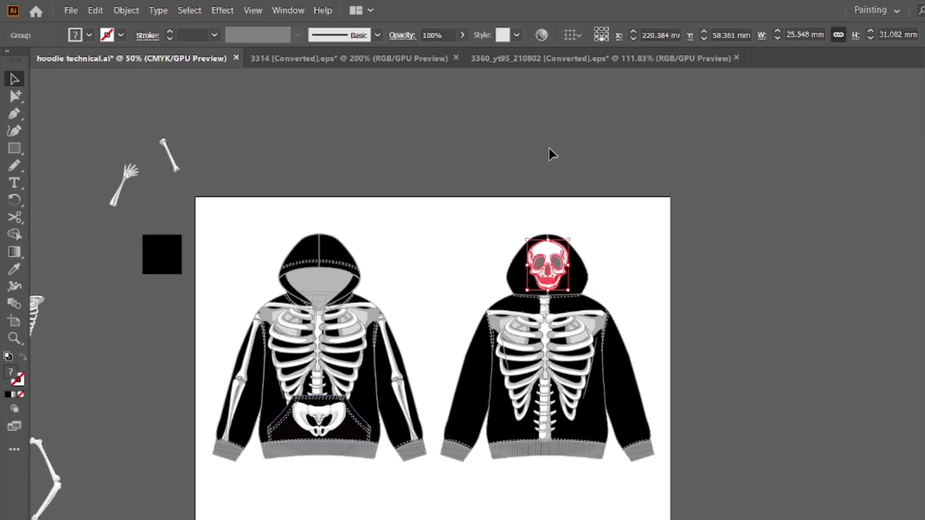
click(551, 155)
key(Delete)
click(14, 95)
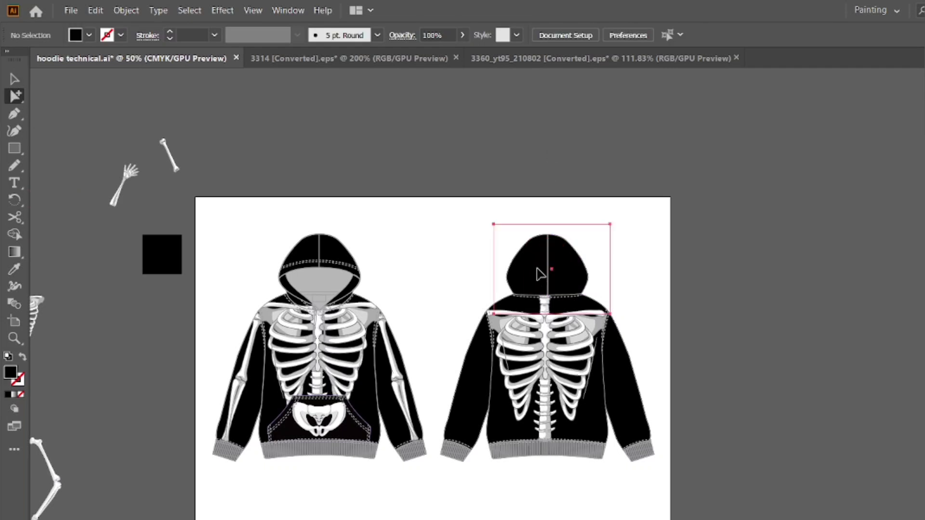
key(ctrl+z)
click(520, 153)
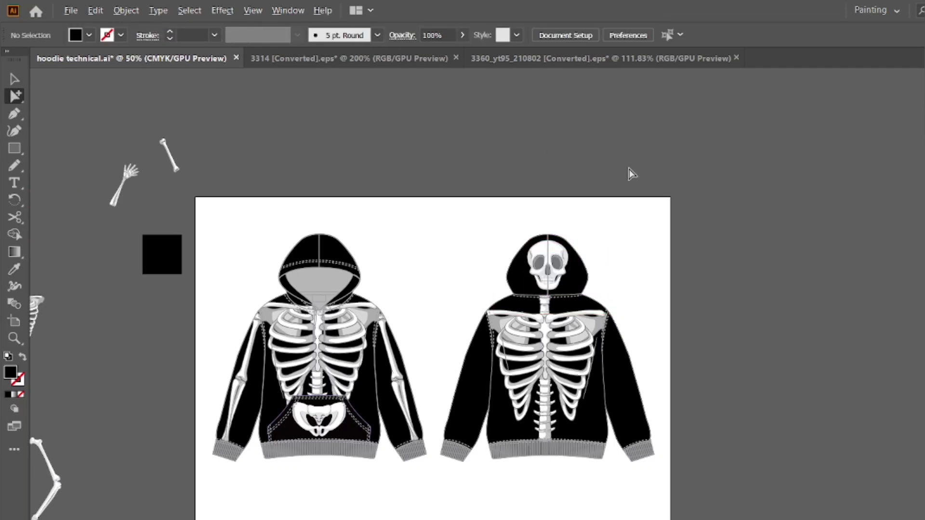
key(v)
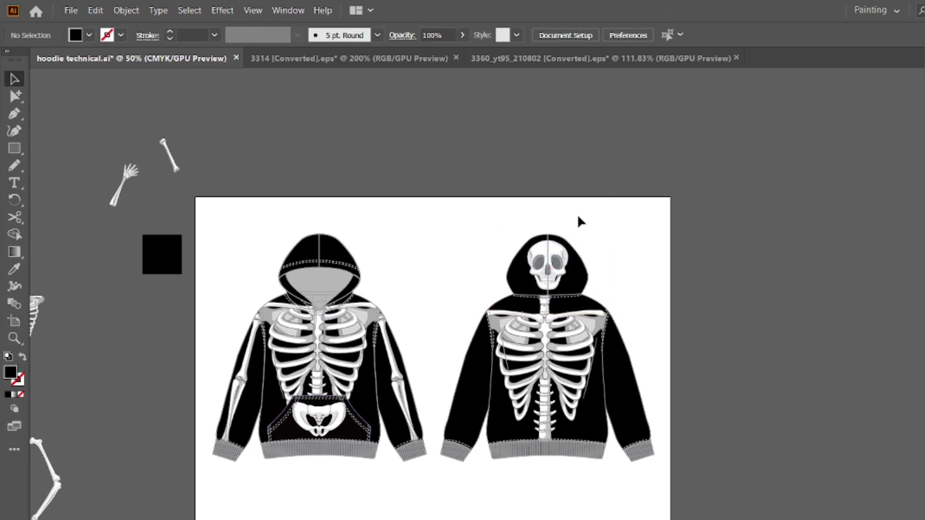
- Shift the skull inside the back hood's clipping group about 2 mm left and 3 mm down, then exit isolation mode
double_click(546, 315)
click(546, 315)
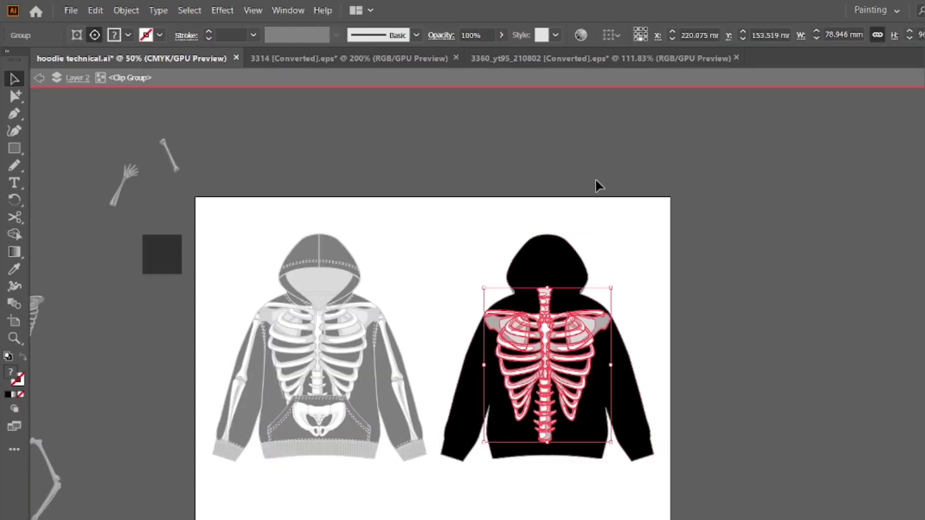
double_click(596, 184)
double_click(560, 259)
drag(560, 259, 562, 265)
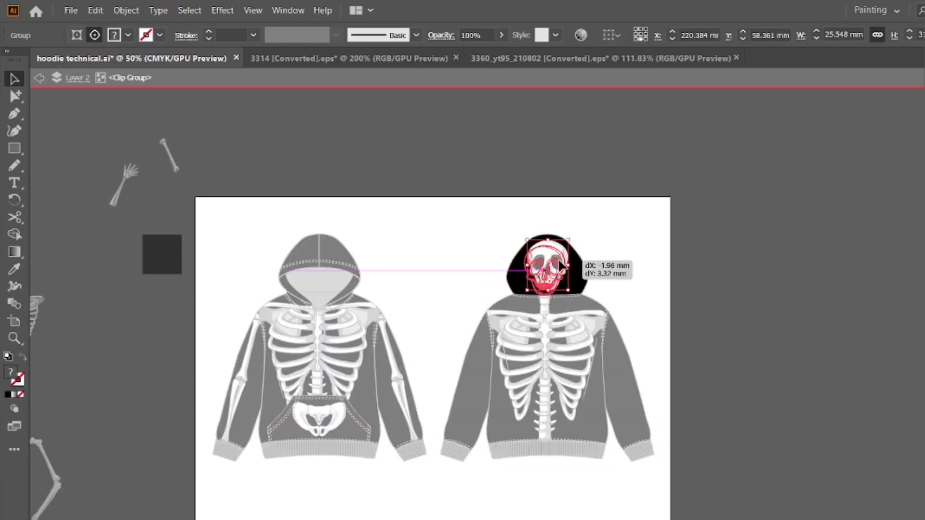
double_click(619, 175)
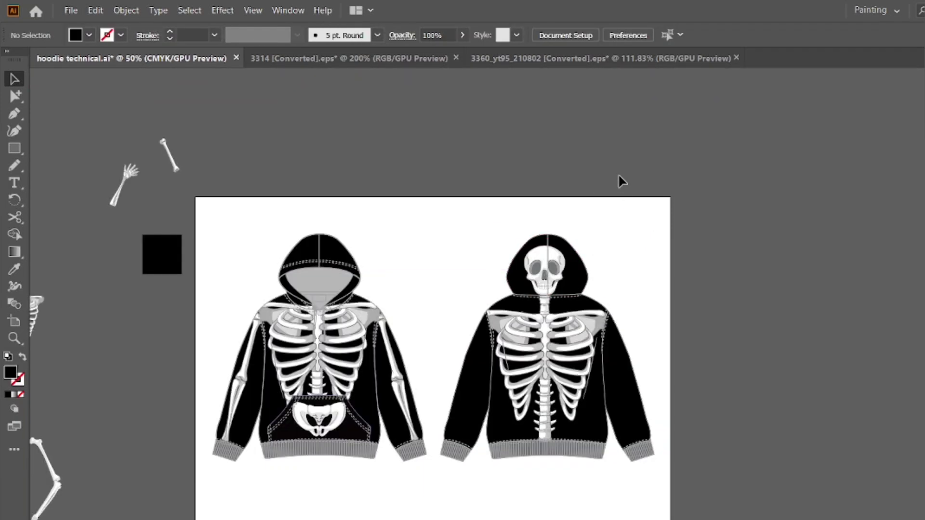
- Nudge the skull right inside its clipping group, then shift the rib cage about 3.6 mm right inside the back body's group
double_click(562, 269)
drag(562, 270, 564, 273)
double_click(538, 165)
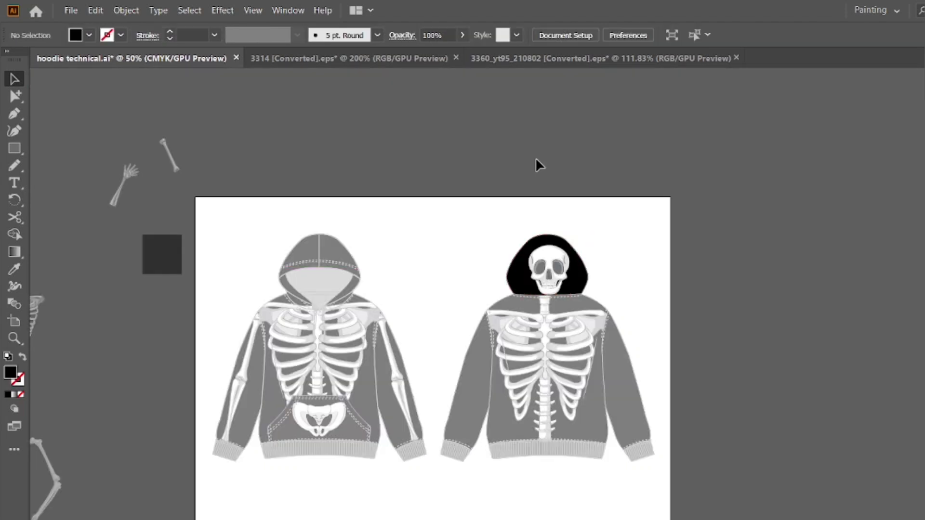
double_click(562, 351)
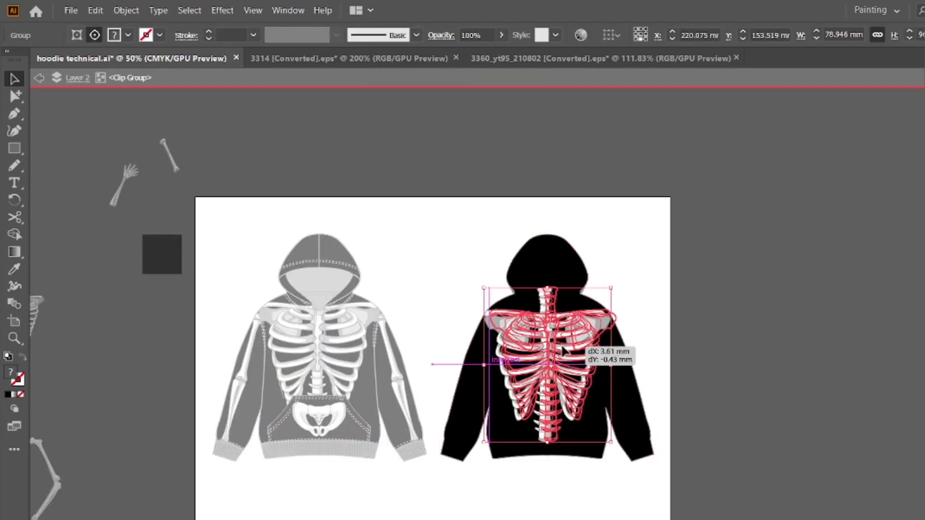
double_click(715, 155)
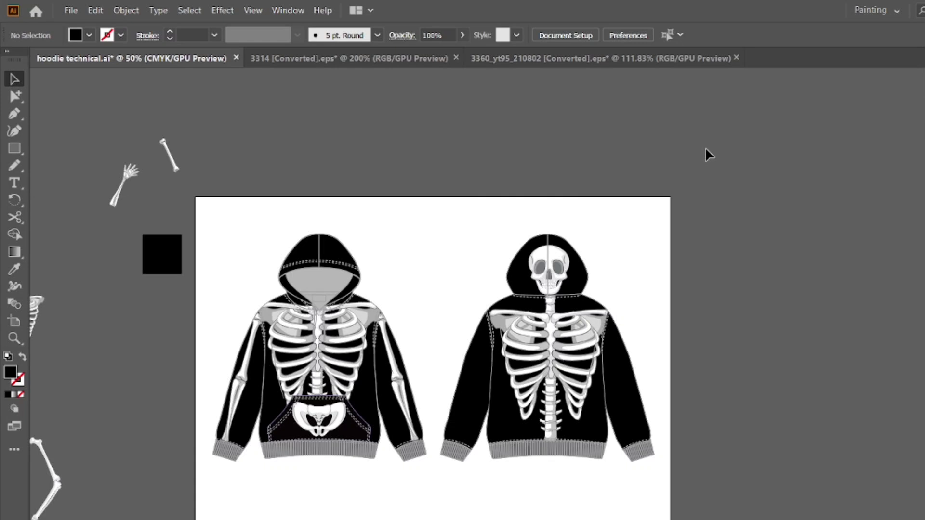
- Take the skull out of the back hood's clipping group, paste it in place, and centre it horizontally on the hoodie back
double_click(560, 273)
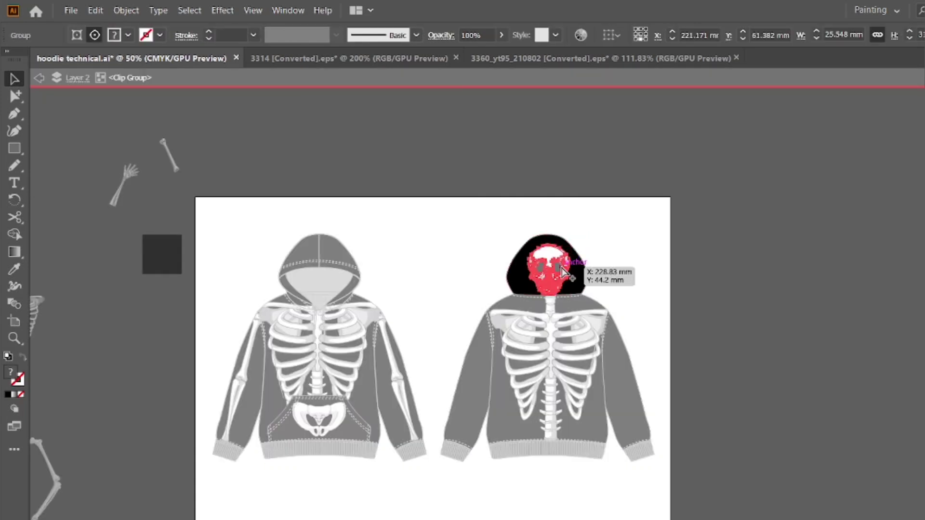
double_click(707, 193)
click(578, 268)
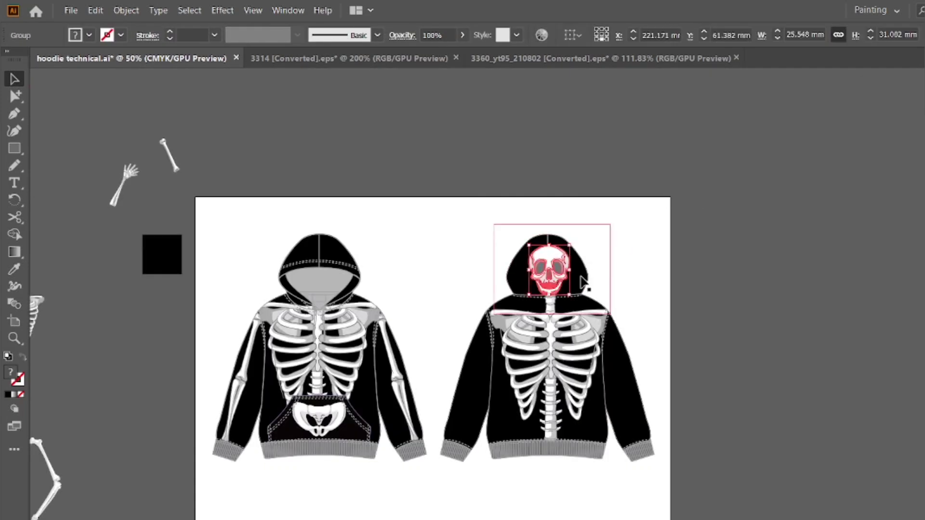
click(605, 296)
click(554, 340)
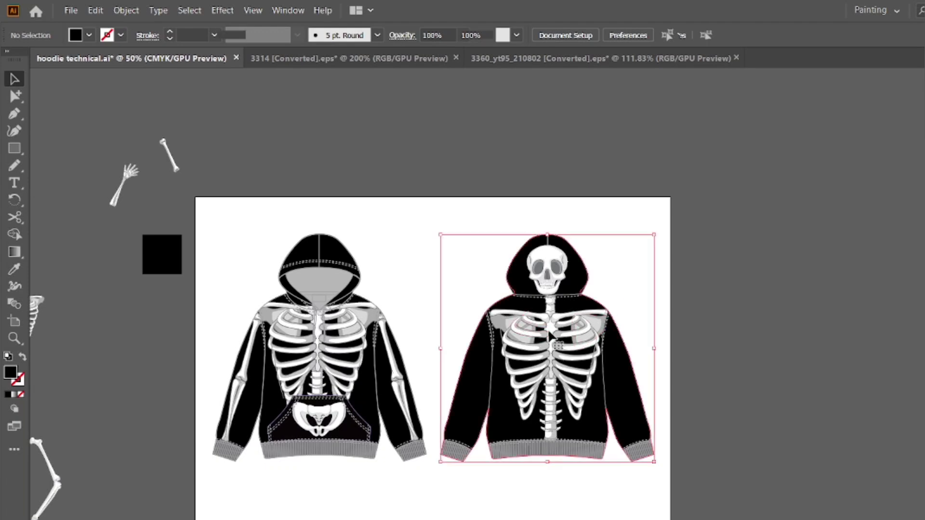
- Take the rib cage out of the back body's clipping group, paste it in place, and centre its spine on the hoodie back
double_click(553, 343)
double_click(826, 280)
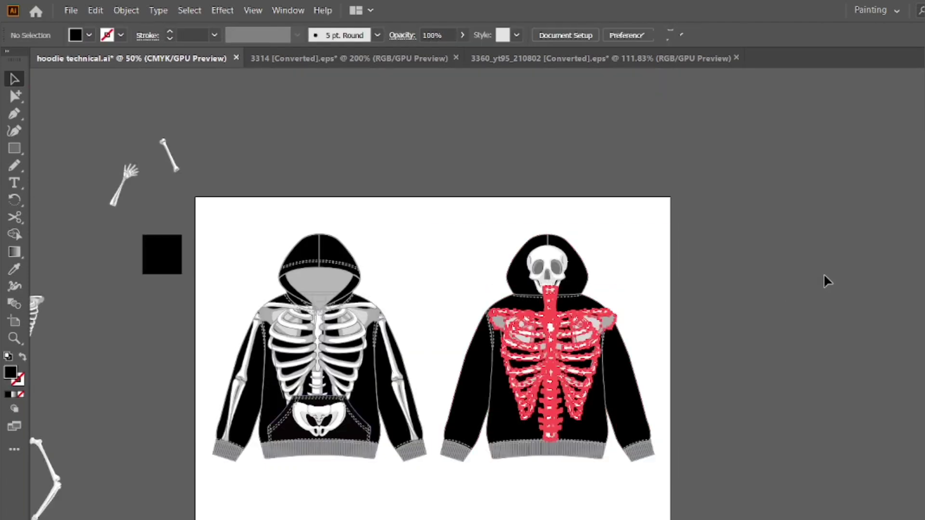
click(554, 342)
scroll(554, 343, up, 4)
drag(552, 342, 542, 342)
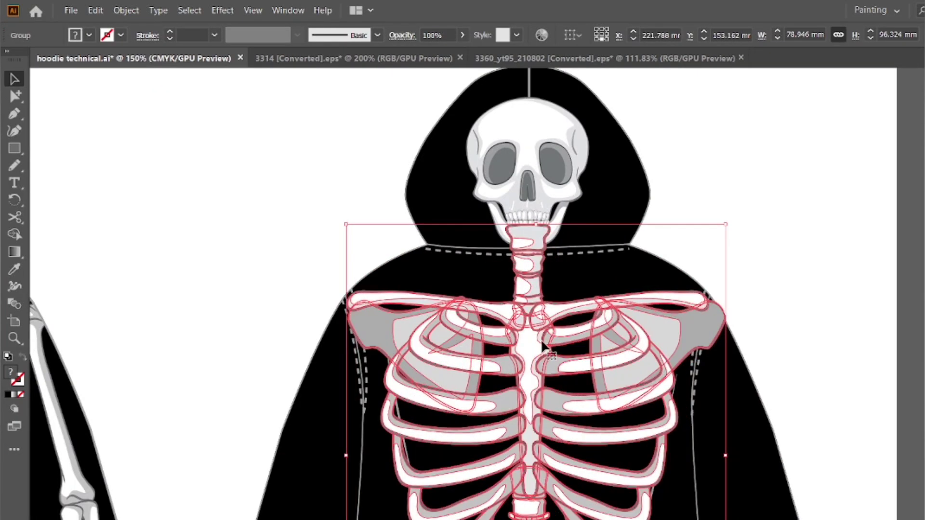
- Cut the centred rib cage and paste it in place back inside the back body's clipping group
scroll(589, 218, down, 2)
key(Delete)
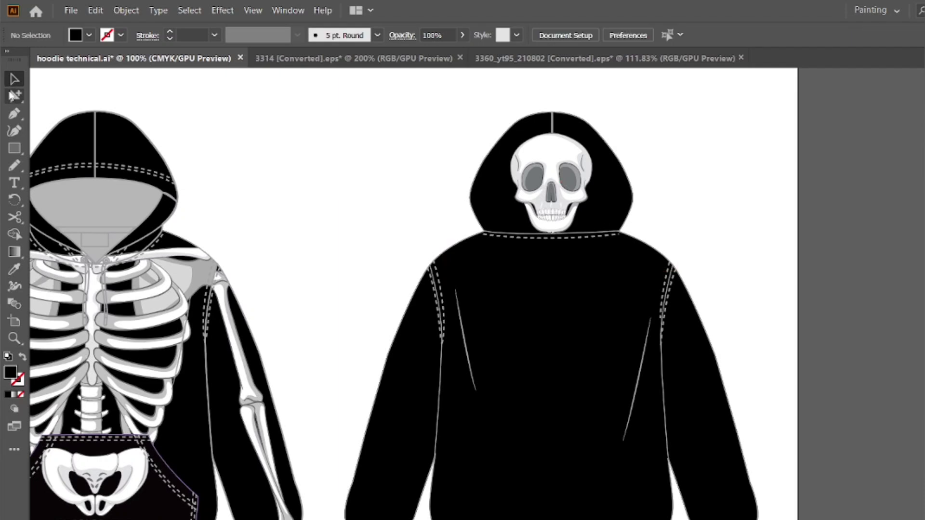
key(ctrl+z)
click(295, 144)
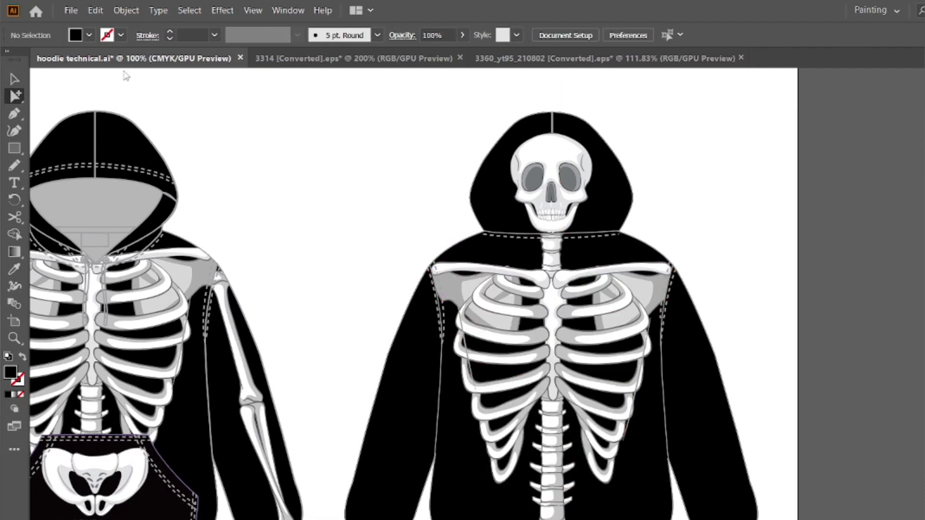
- Cut the centred skull and paste it in place back inside the back hood's clipping group
click(564, 196)
key(Delete)
click(15, 96)
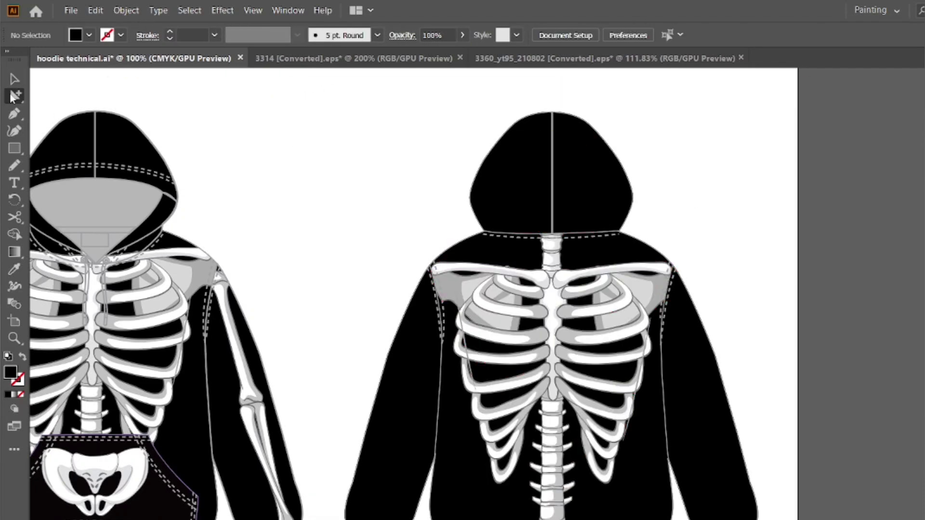
click(521, 180)
key(ctrl+z)
click(667, 206)
scroll(716, 224, down, 2)
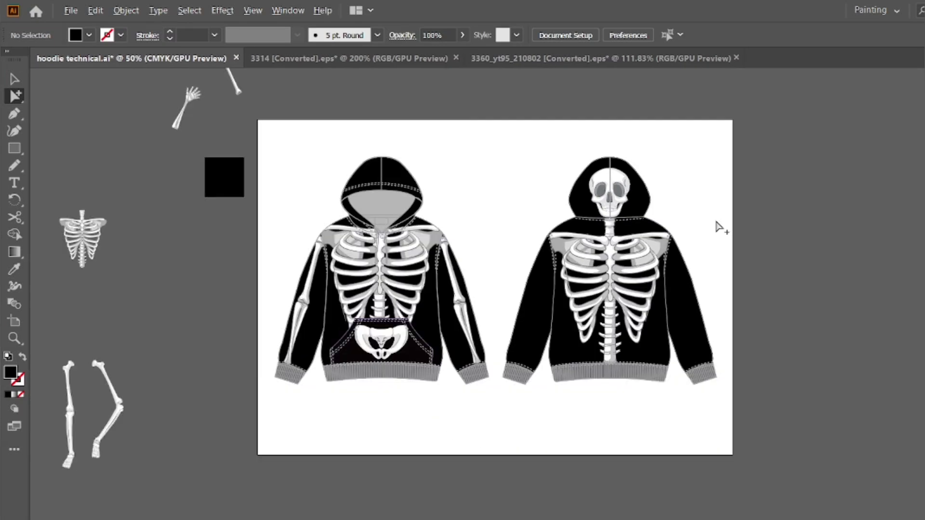
- Duplicate both front sleeve clipping groups onto the back view's sleeves and restack them beneath the stitching and cuff lines
click(307, 312)
drag(463, 311, 692, 316)
right_click(690, 320)
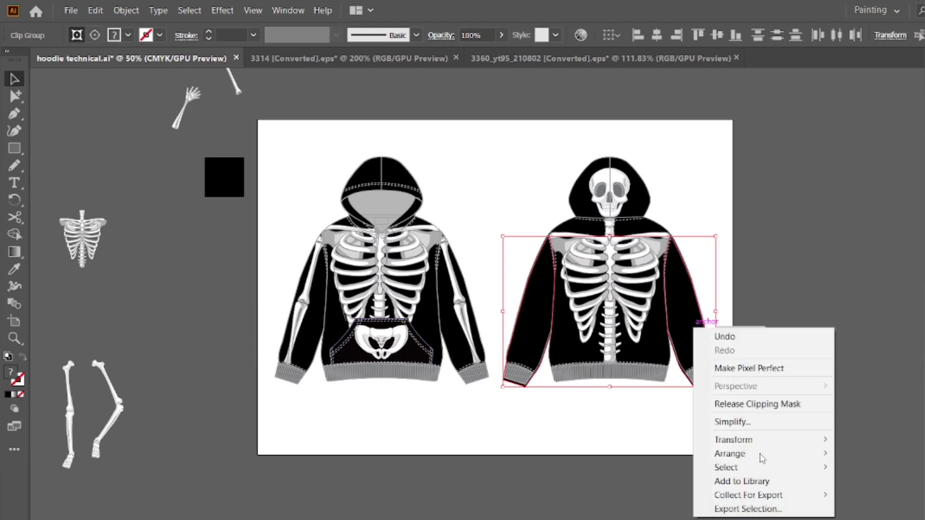
mouse_move(760, 455)
click(862, 512)
click(649, 306)
- Nudge the copied left-hand back sleeve's clipping group slightly inward and upward to fit the shoulder
scroll(559, 304, up, 4)
scroll(481, 333, up, 3)
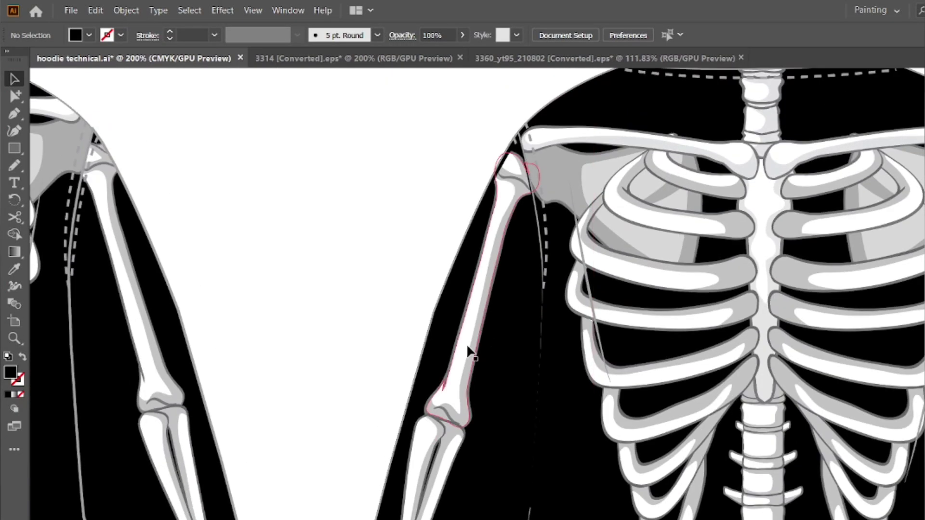
drag(466, 348, 471, 338)
scroll(470, 335, down, 2)
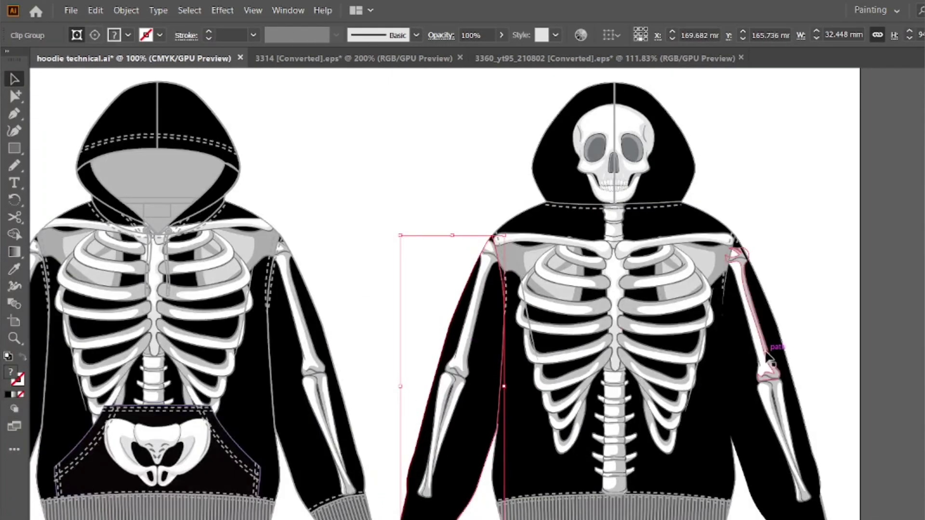
- Nudge the copied right-hand back sleeve's clipping group slightly upward to fit the back shoulder
scroll(759, 327, up, 2)
drag(750, 343, 750, 337)
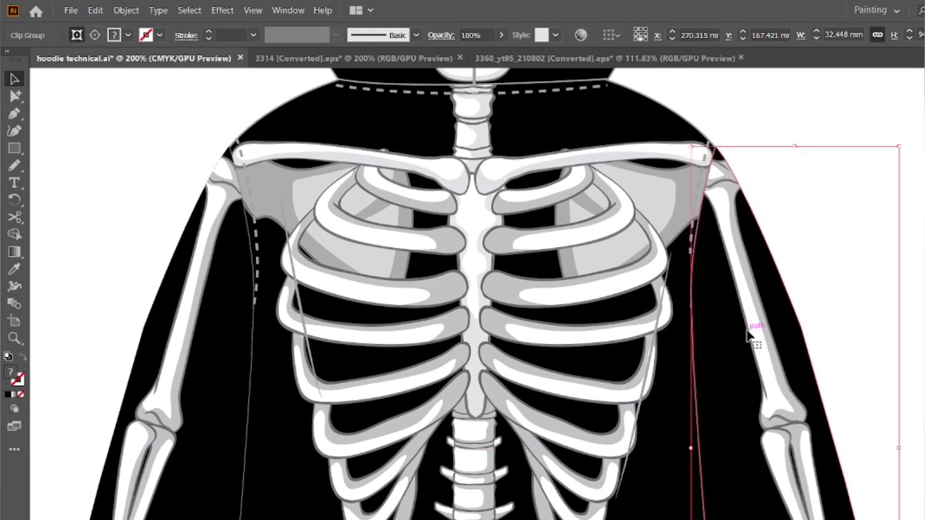
- Move the arm bones from the copied left-hand back sleeve group in place into the original sleeve's clipping group, deleting the copied group
scroll(750, 337, down, 2)
double_click(474, 343)
click(466, 343)
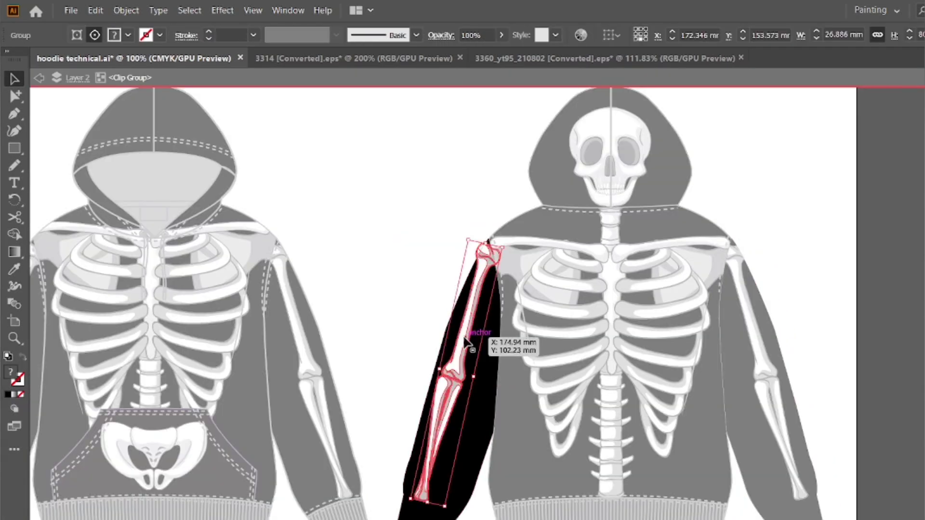
click(369, 251)
double_click(360, 244)
click(460, 363)
key(Delete)
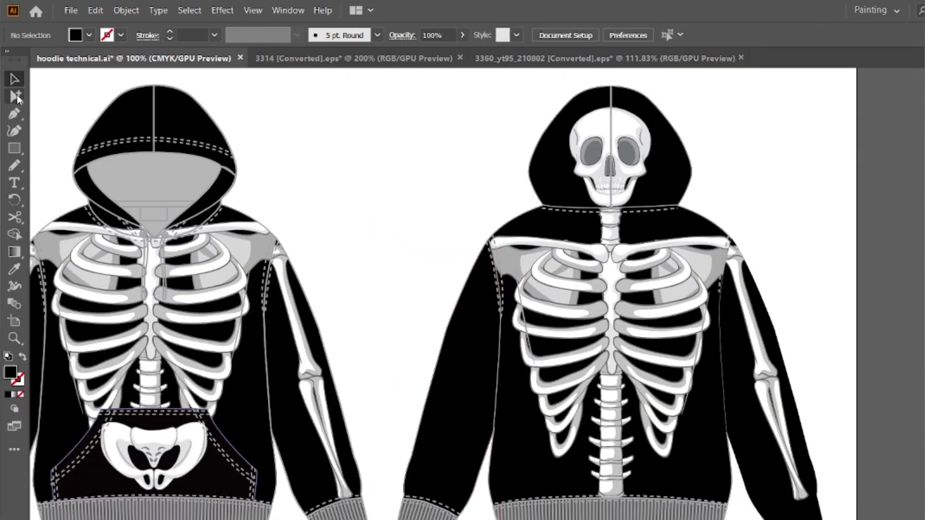
key(ctrl+z)
click(378, 248)
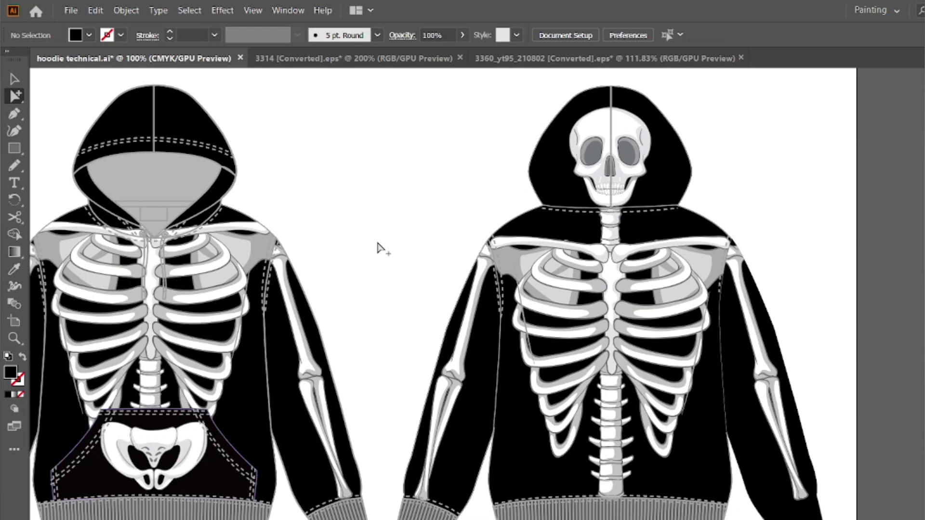
- Move the right-hand back sleeve's arm bones in place into the original sleeve's clipping group and delete the copied sleeve group
double_click(764, 385)
double_click(920, 356)
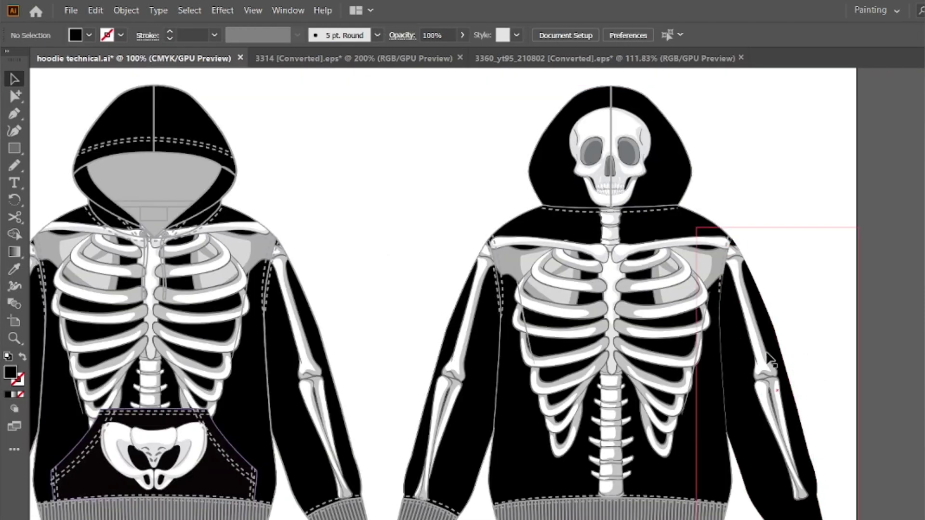
double_click(765, 358)
double_click(908, 337)
click(780, 383)
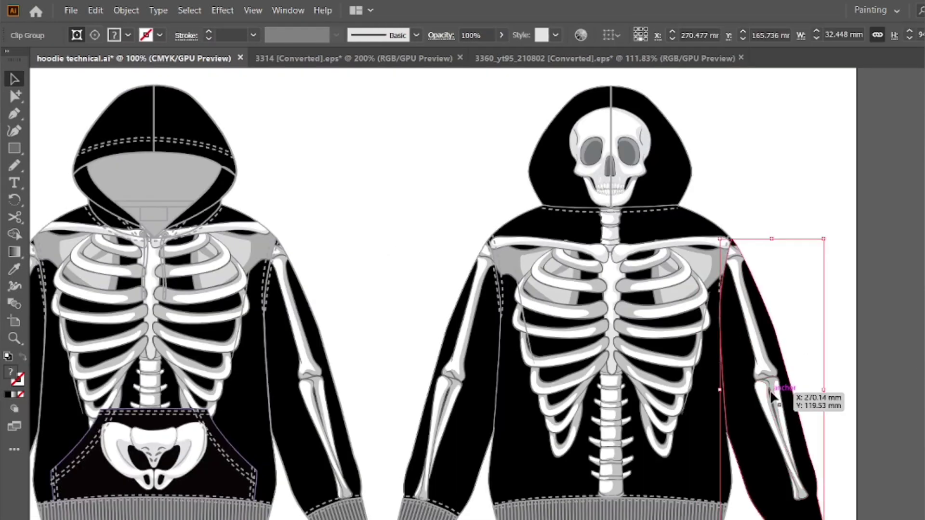
key(Delete)
click(781, 405)
key(ctrl+z)
click(861, 392)
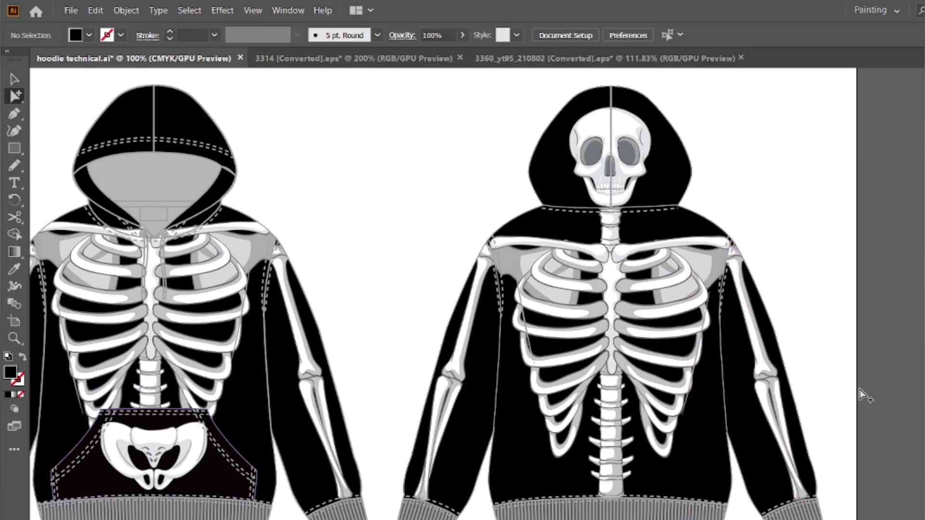
- Delete the leftover skeleton pieces and the black square lying outside the artboard
scroll(719, 393, down, 3)
scroll(853, 401, up, 1)
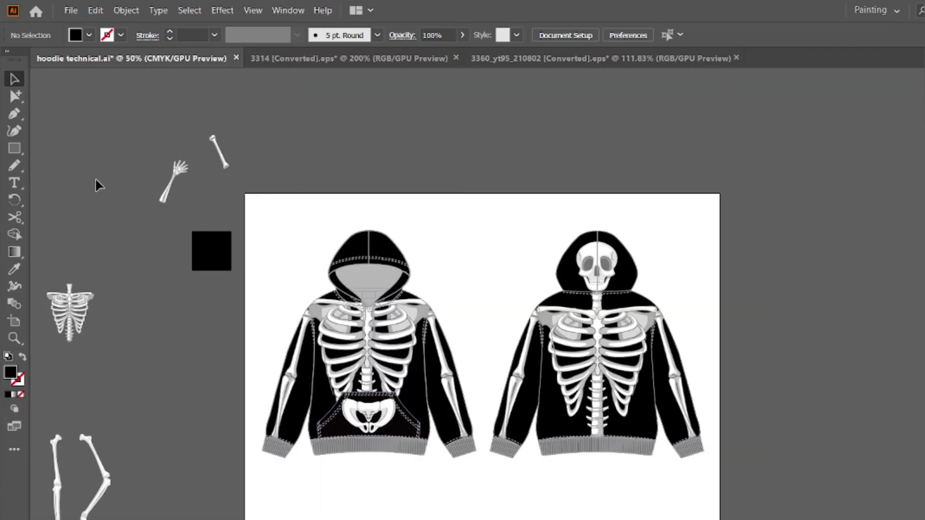
drag(96, 177, 168, 169)
scroll(168, 169, down, 1)
scroll(168, 168, up, 1)
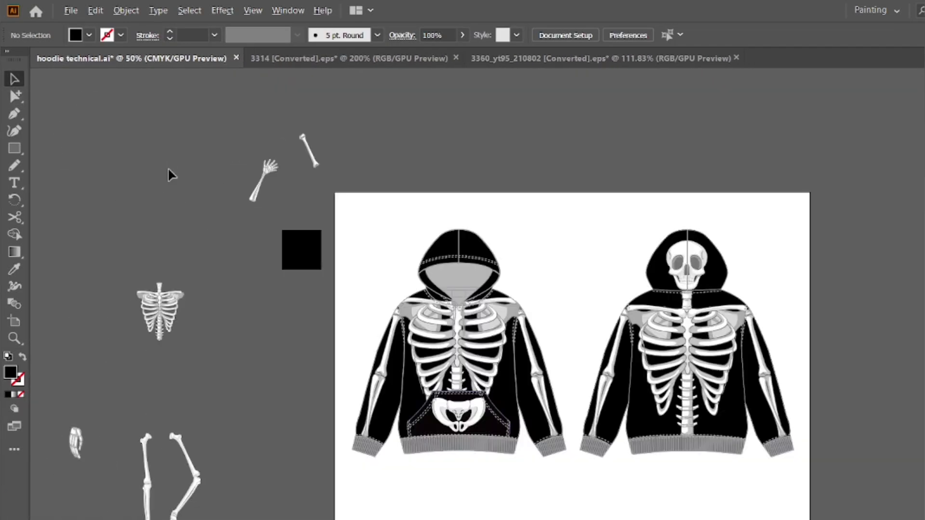
scroll(168, 169, down, 2)
scroll(223, 241, down, 1)
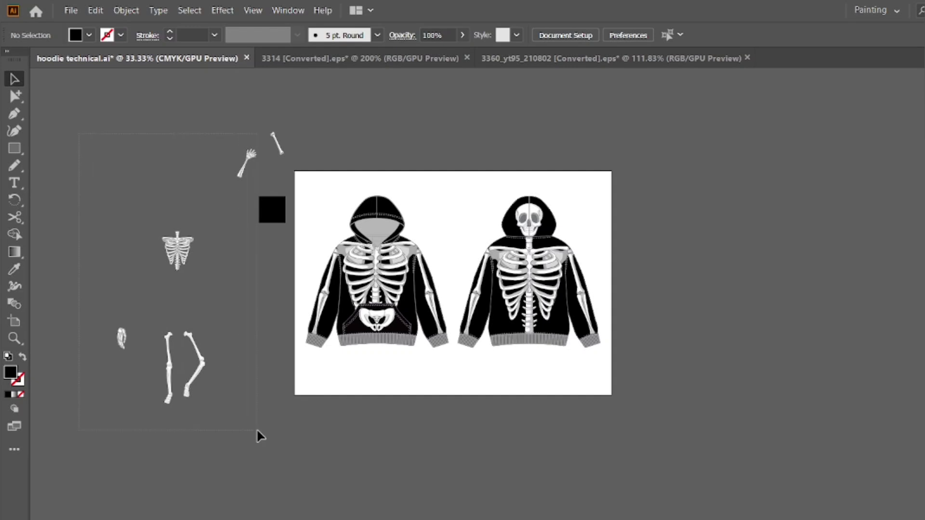
drag(256, 432, 256, 430)
key(Delete)
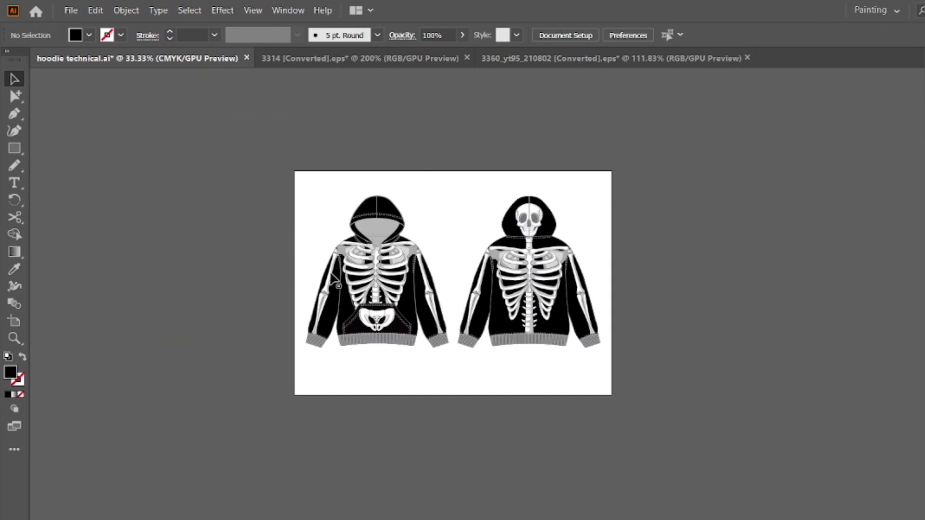
scroll(558, 207, up, 1)
scroll(588, 219, up, 1)
scroll(607, 224, up, 1)
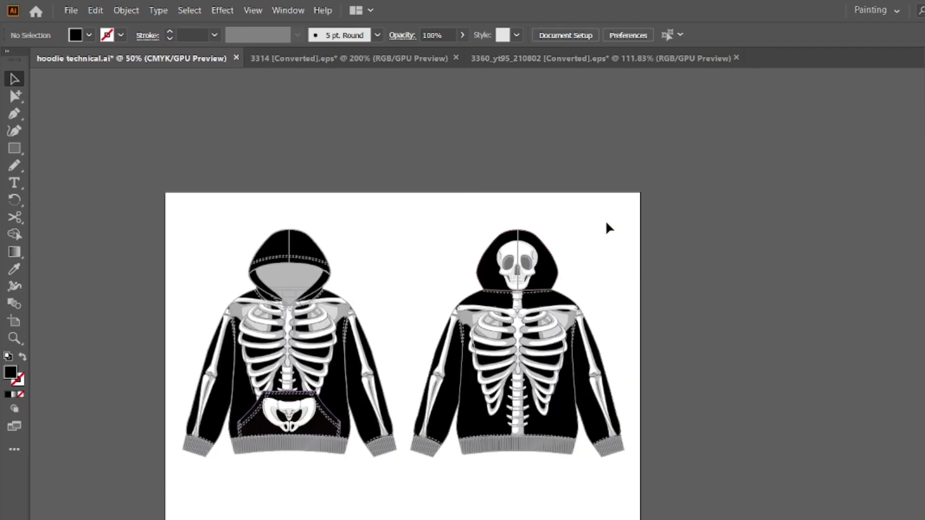